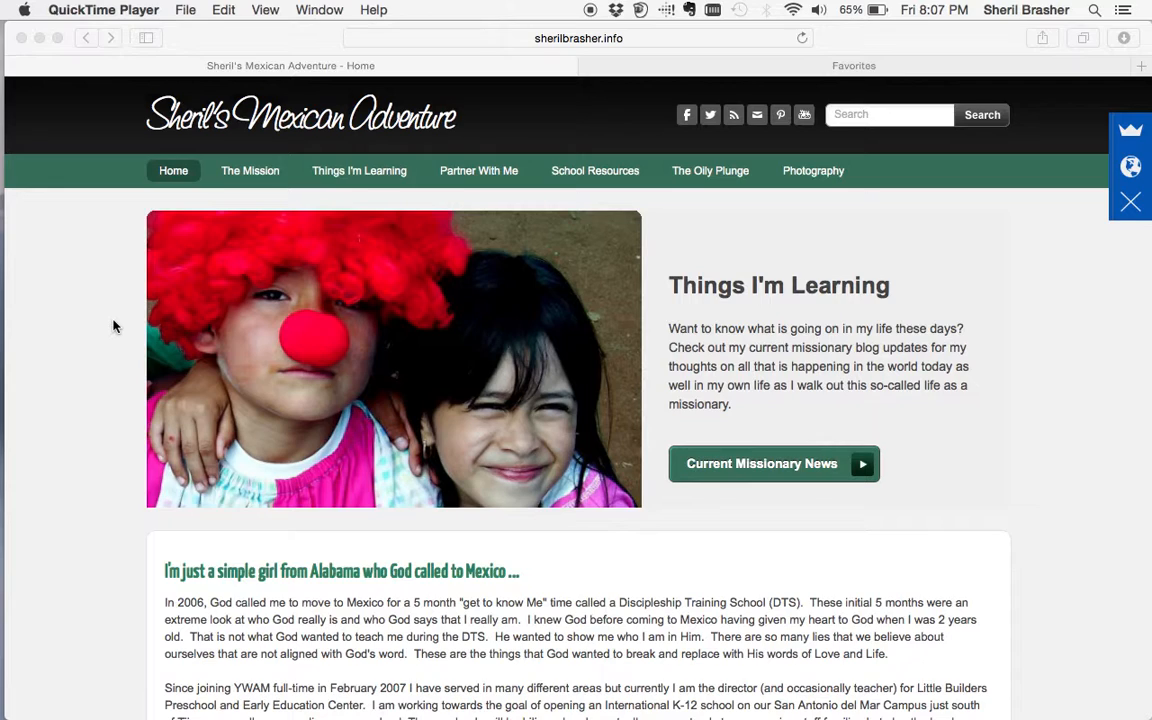
- Load mailchimp.com in a new Safari tab and go to its sign-in page
click(803, 64)
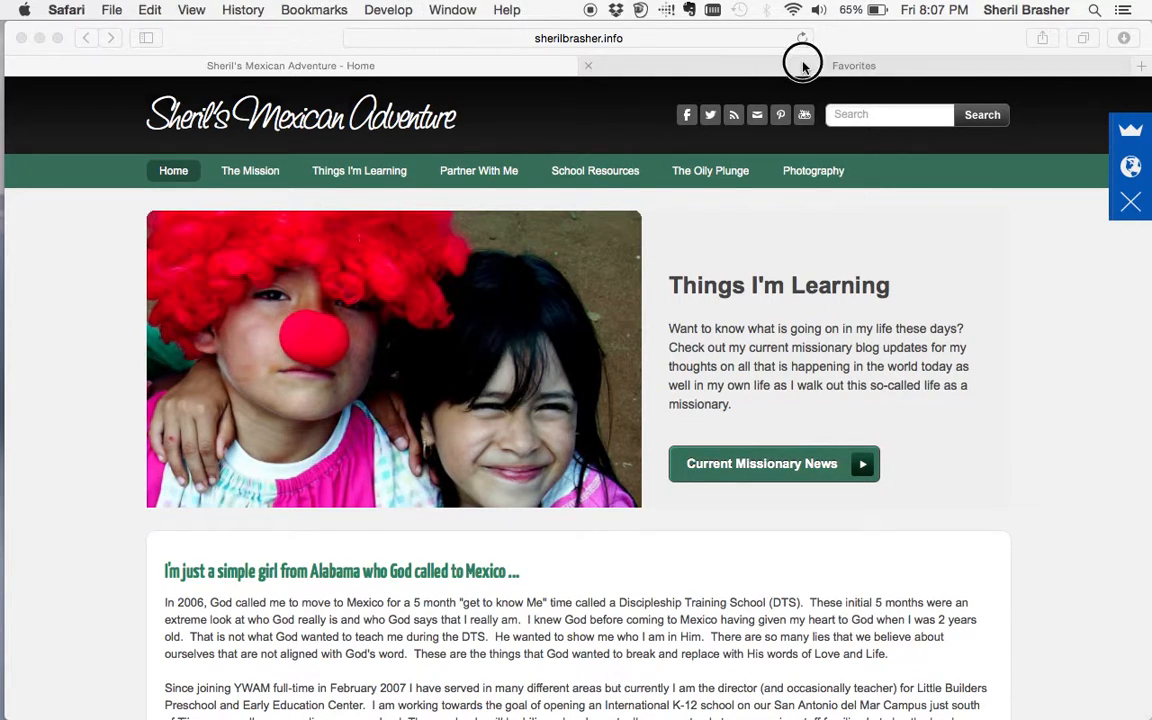
text(mail)
key(Return)
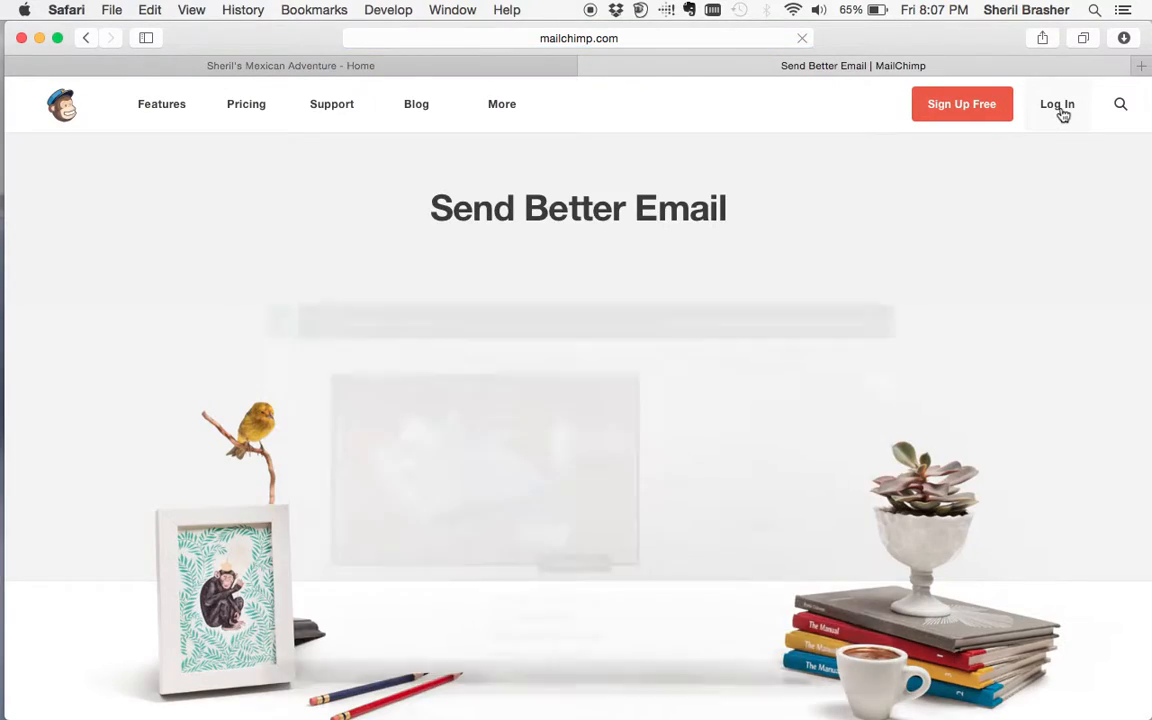
click(1060, 108)
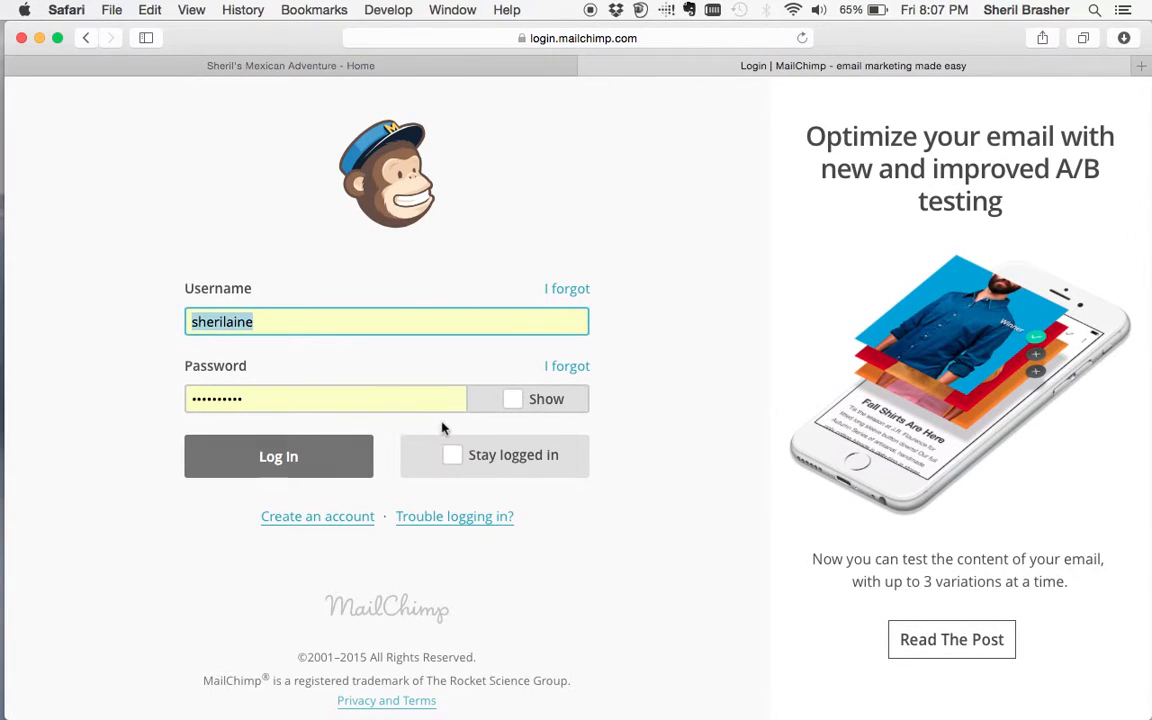
- Tick Stay logged in and log in with the autofilled credentials
click(452, 455)
click(291, 456)
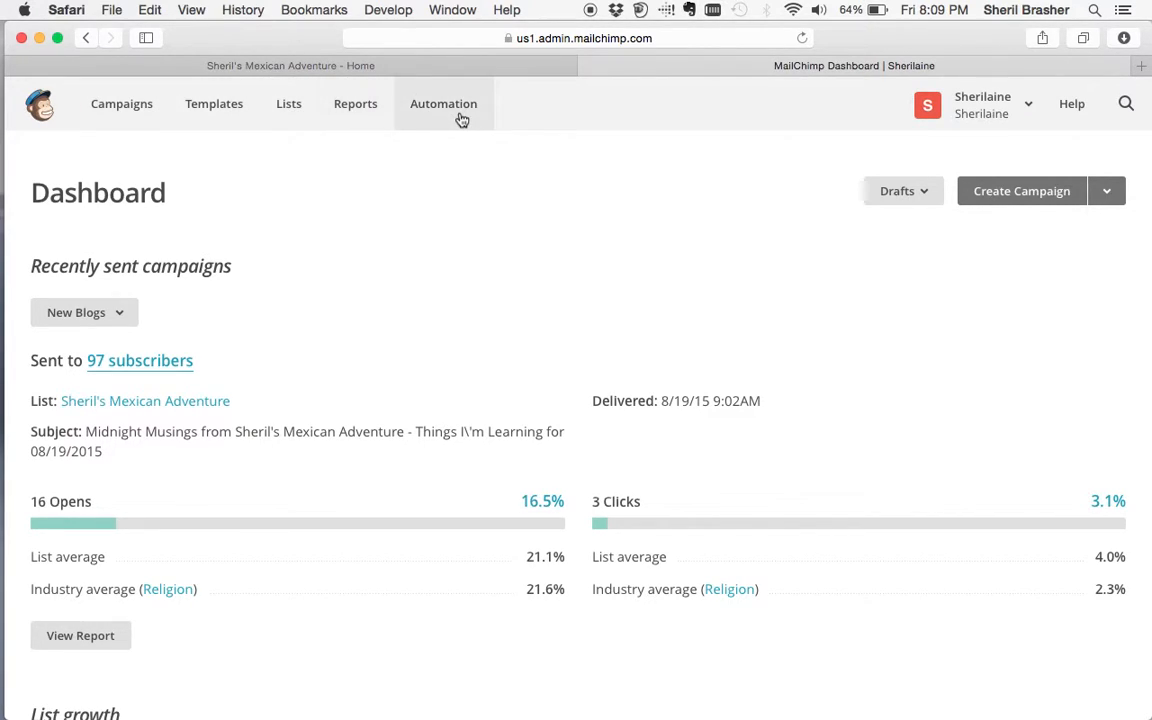
- From the Lists overview, choose Create List to open a brand-new list form
click(290, 112)
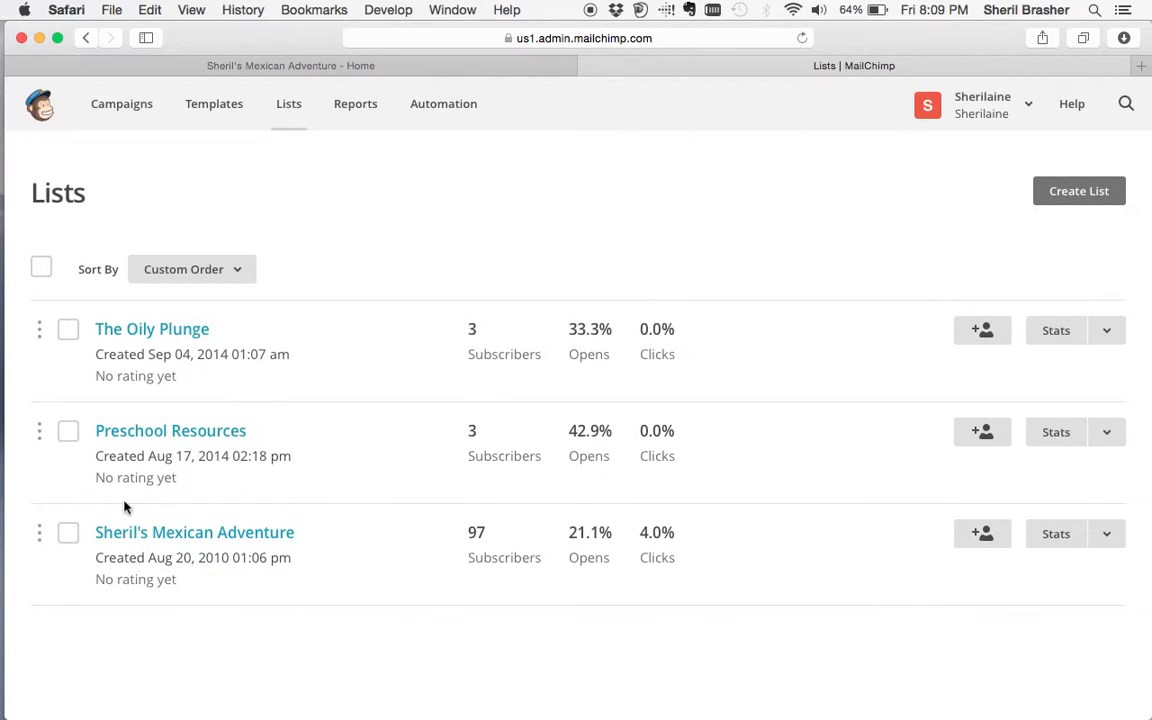
click(1048, 200)
click(555, 410)
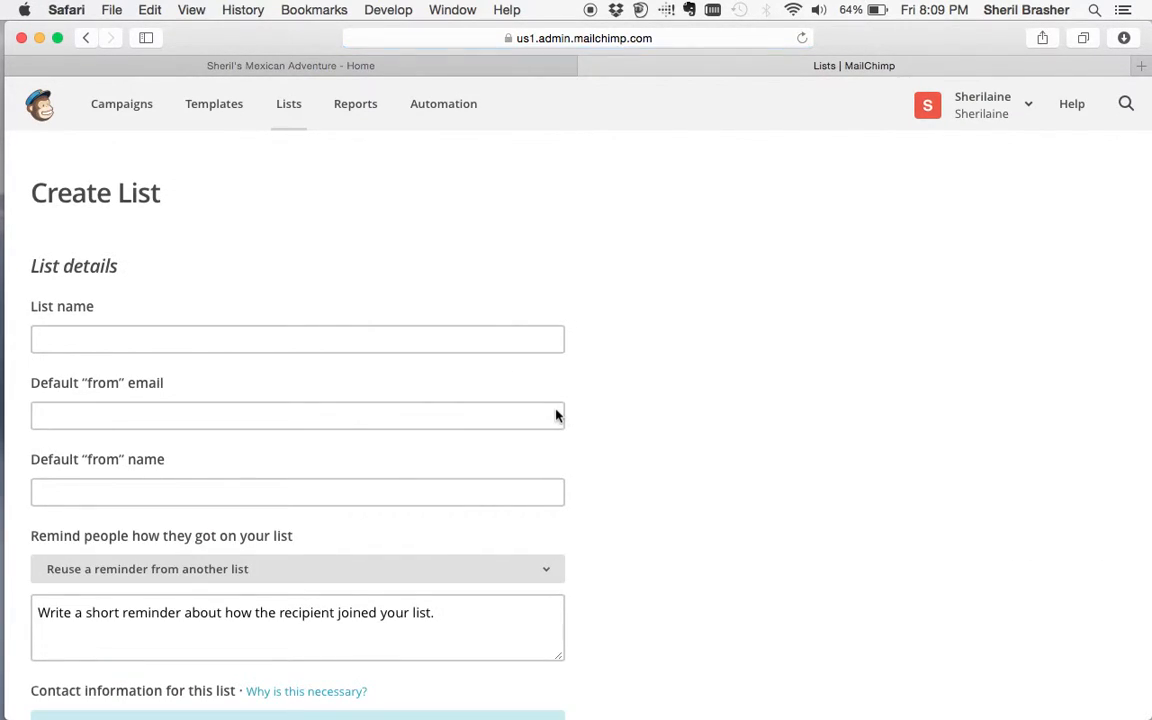
- Name the list 'adsfkljas;df a' and enter a placeholder sender e-mail and sender name
click(458, 347)
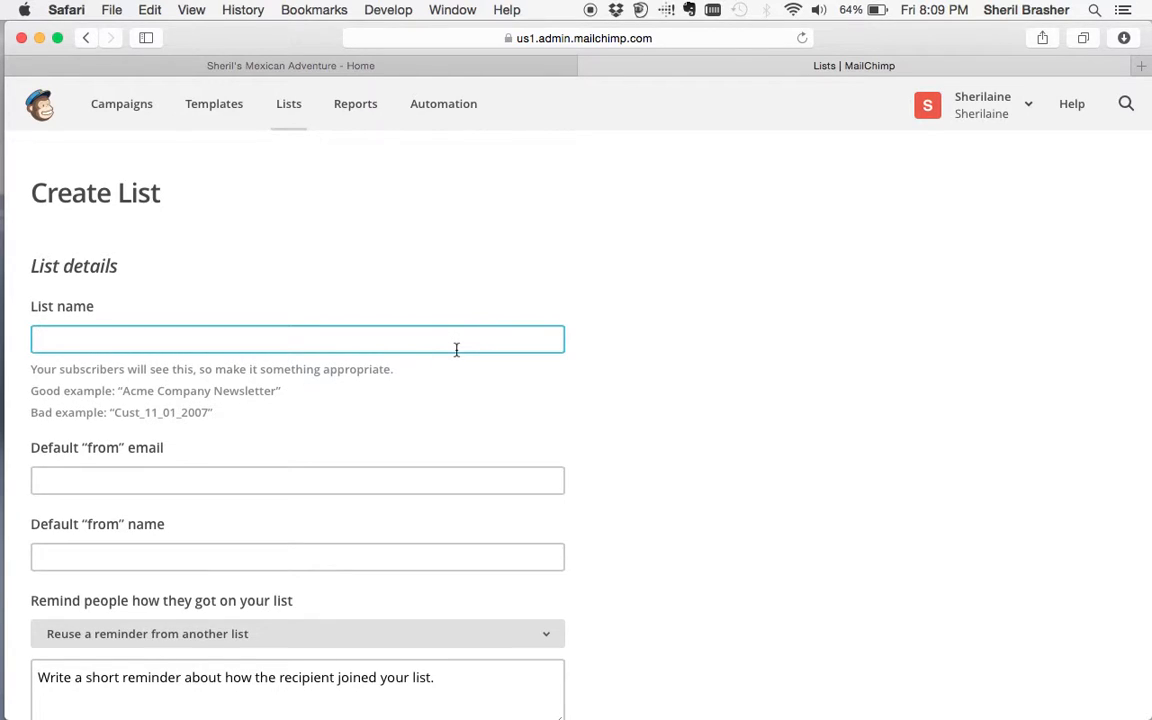
text(adsfkljas;df a)
key(Tab)
text(shr)
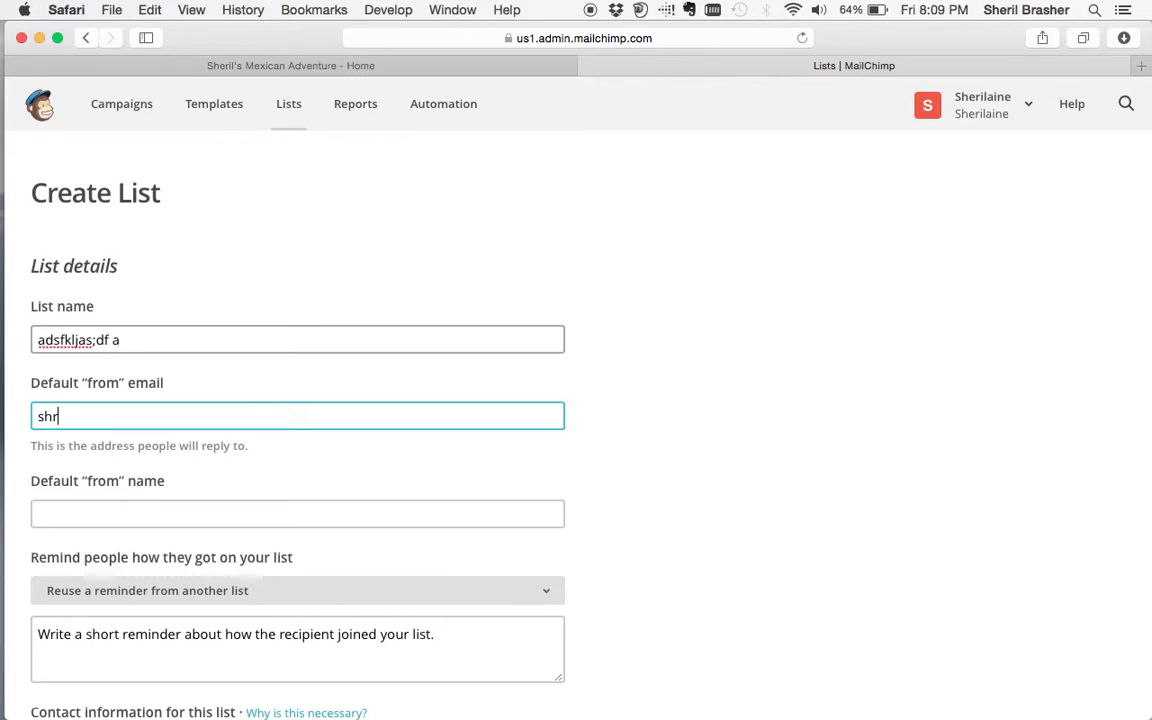
text(eilaid@dioionf. com)
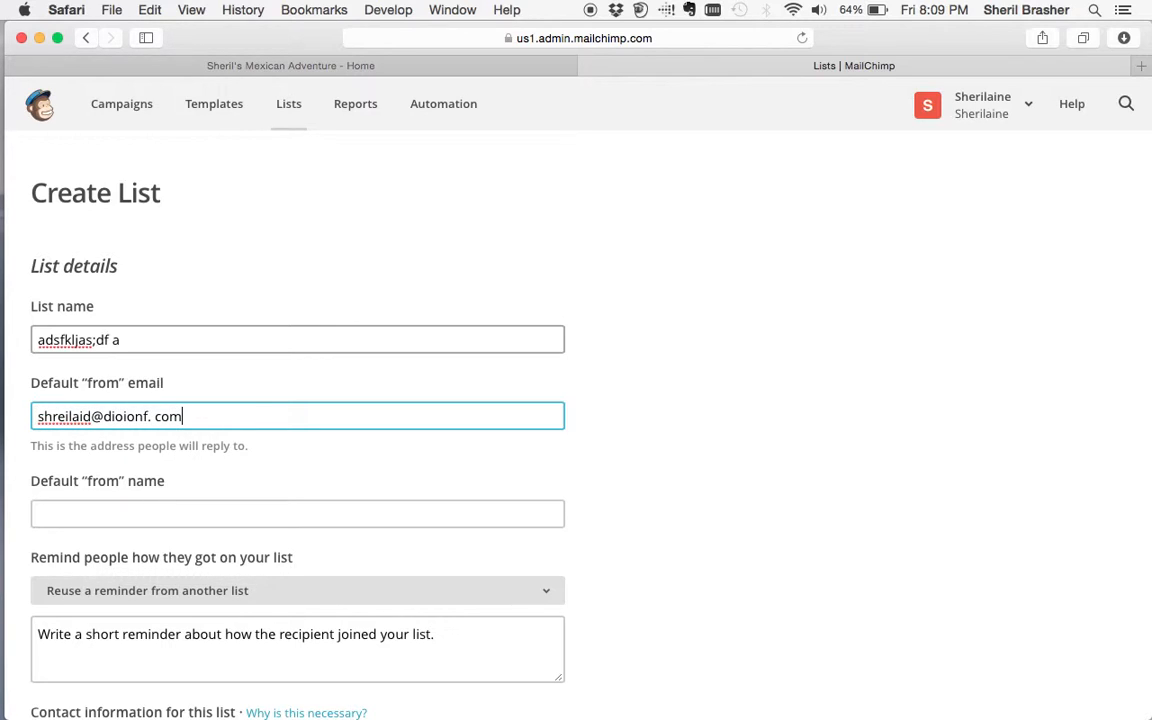
text(e)
key(Tab)
click(152, 416)
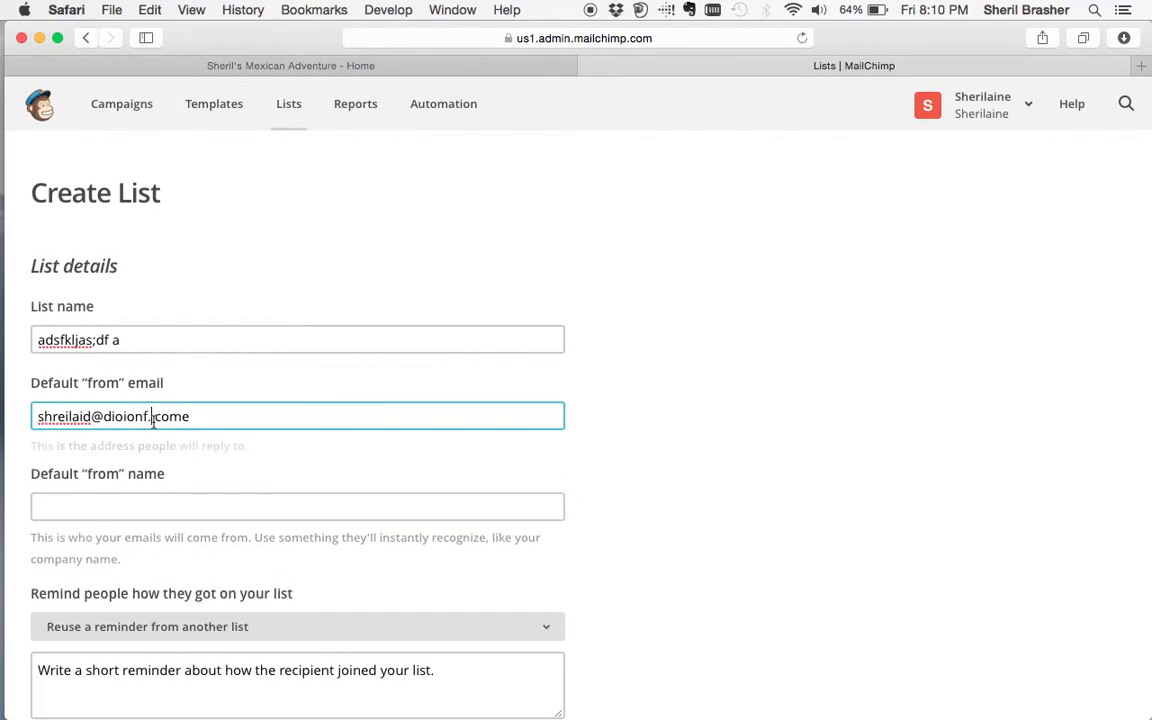
key(BackSpace)
key(Right)
key(Right)
key(Right)
key(BackSpace)
key(Tab)
text(sjefla;fmadf lk)
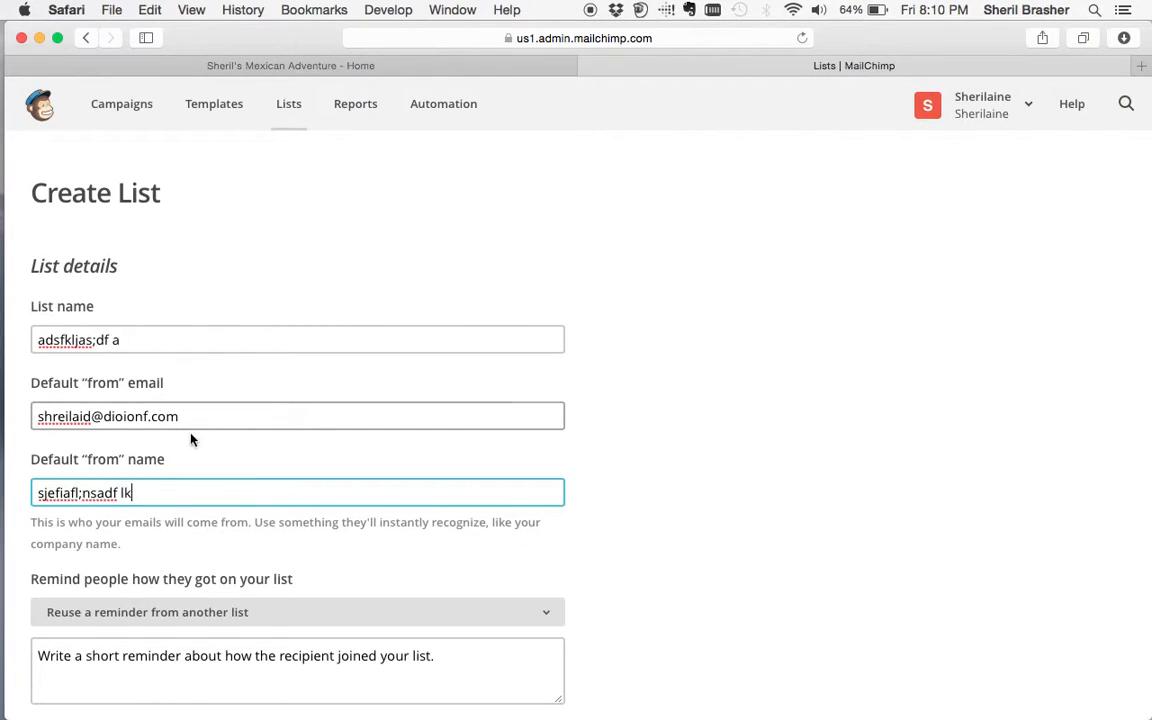
scroll(241, 479, down, 5)
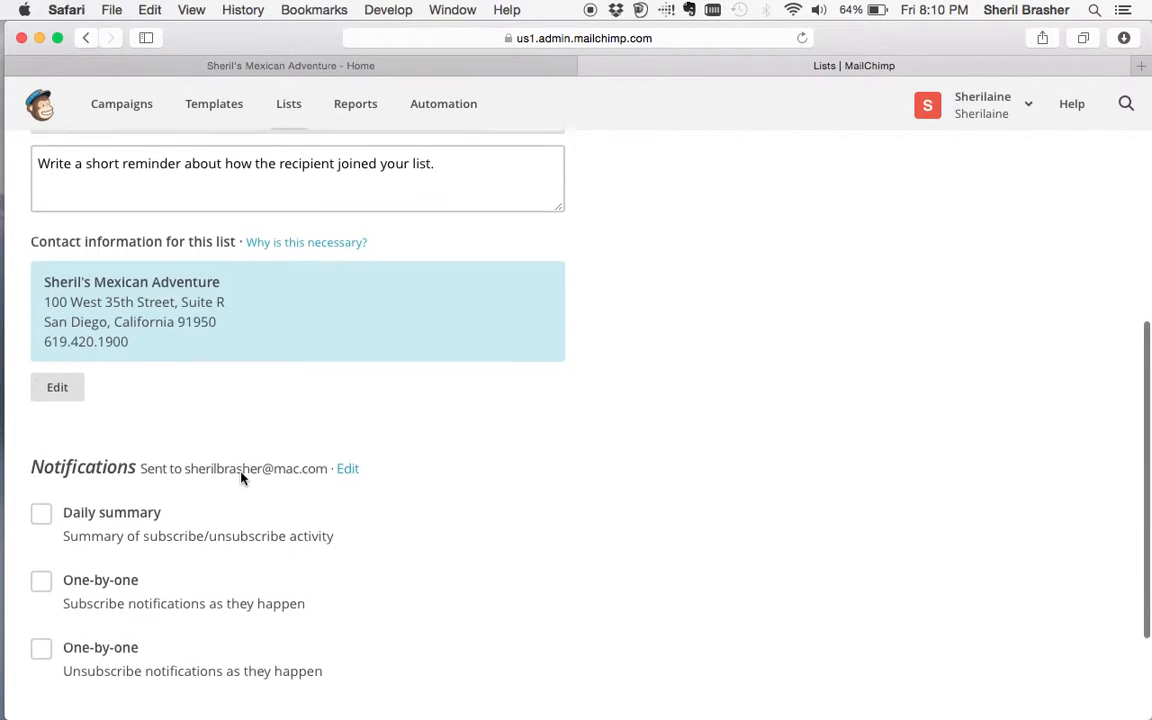
scroll(244, 478, up, 2)
- Enter the sign-up reminder 'you signed up dummy!' and save the new list
click(229, 260)
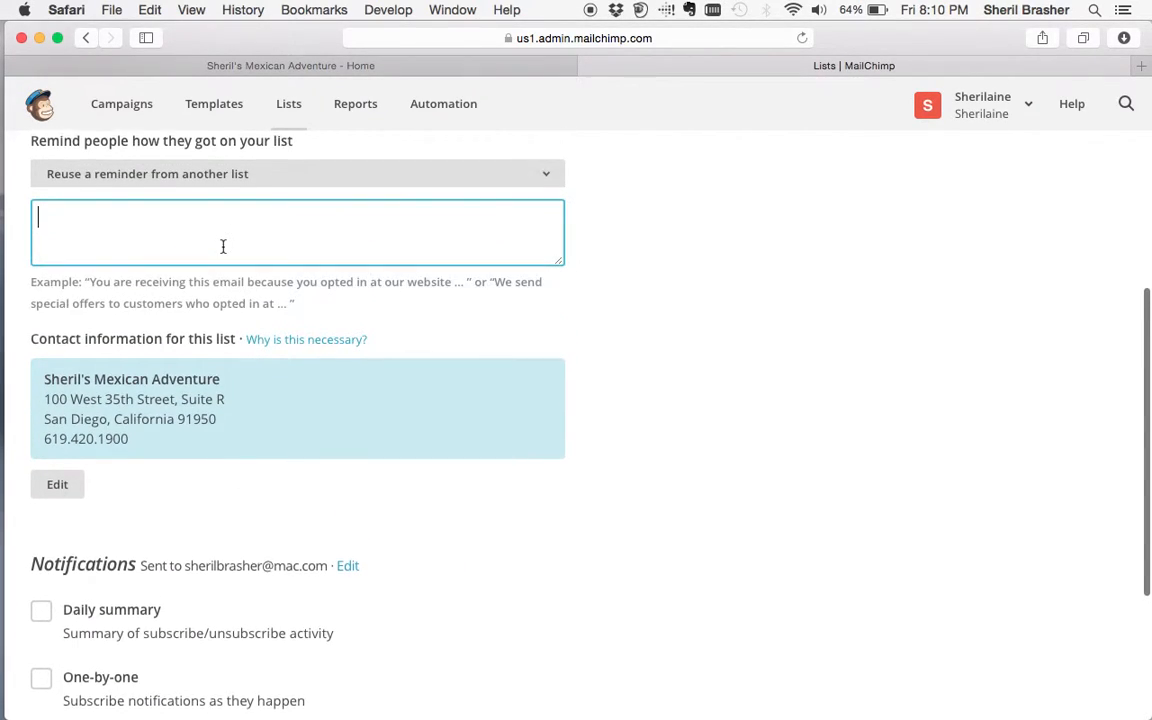
text(you)
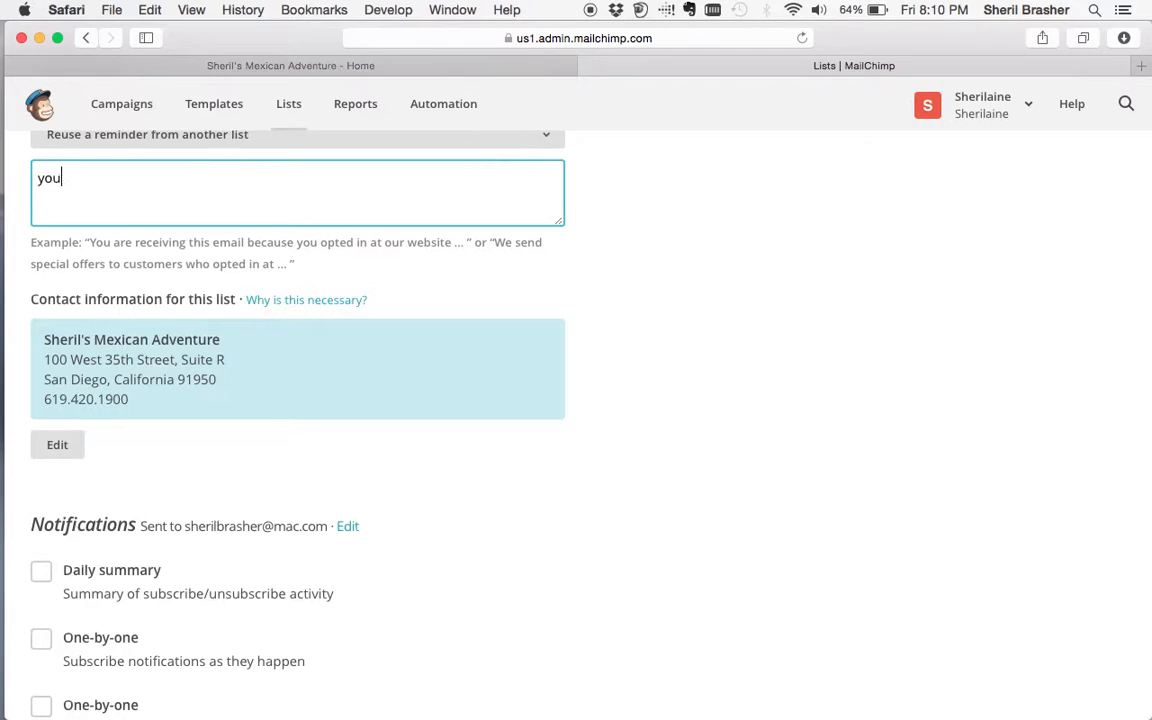
text( signed up dummy!)
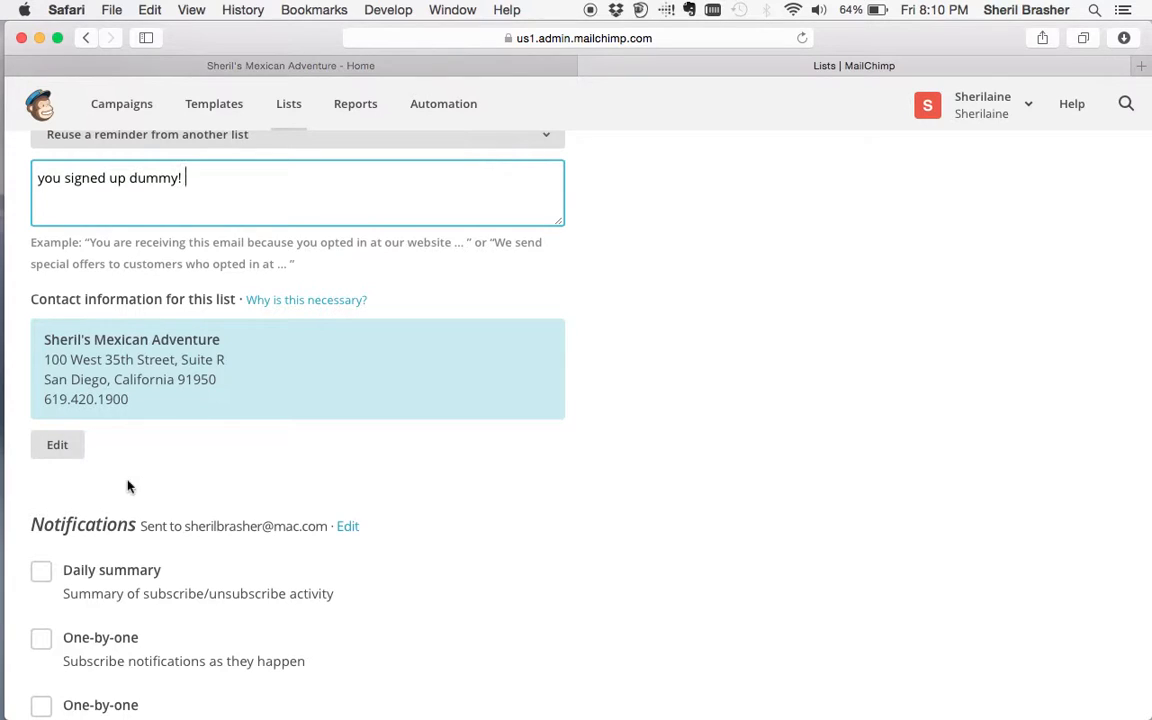
scroll(128, 487, down, 3)
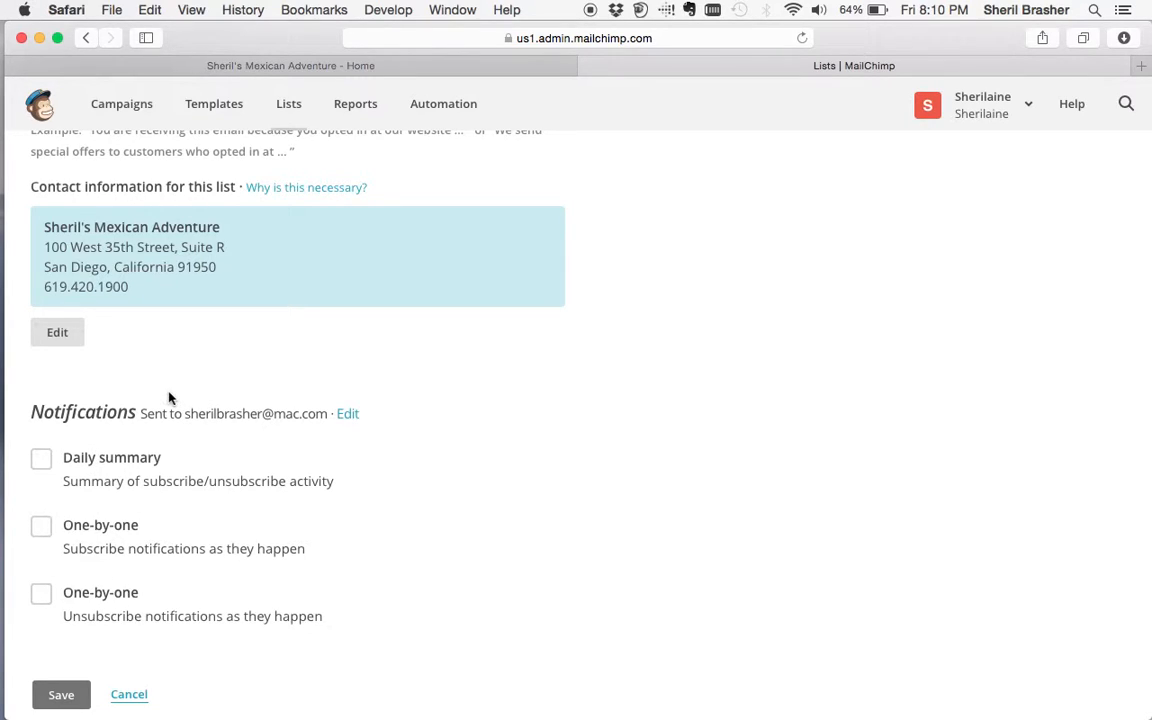
scroll(163, 408, up, 5)
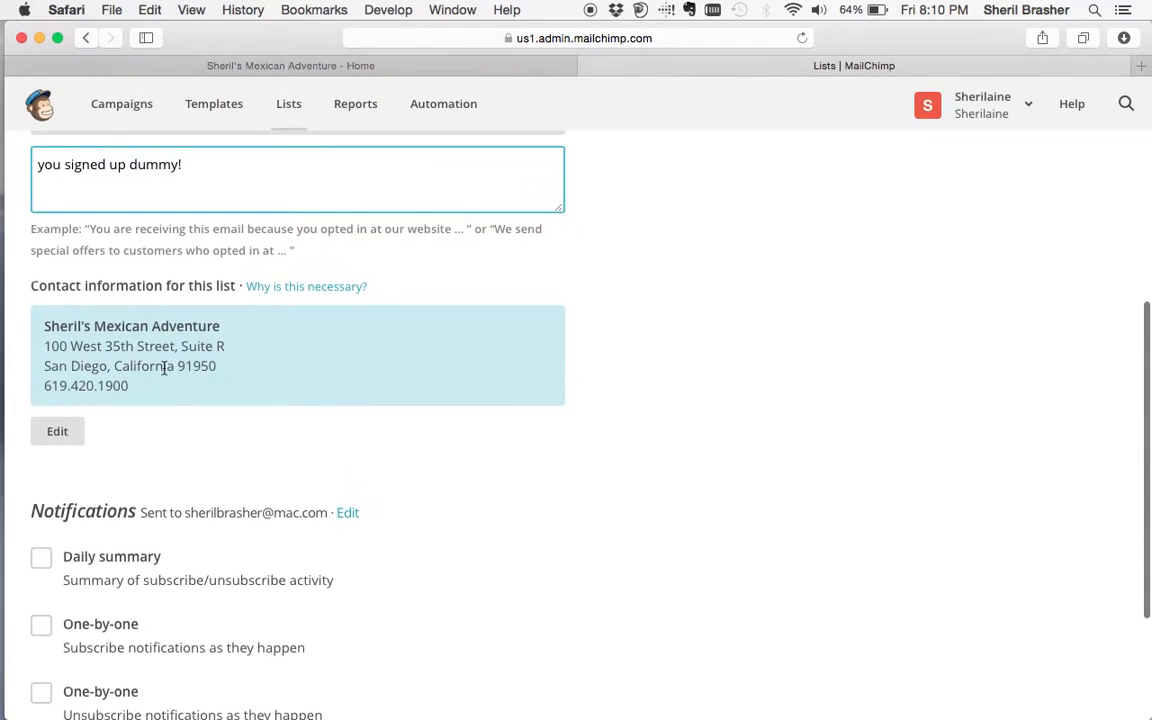
click(43, 325)
drag(43, 323, 122, 342)
click(144, 349)
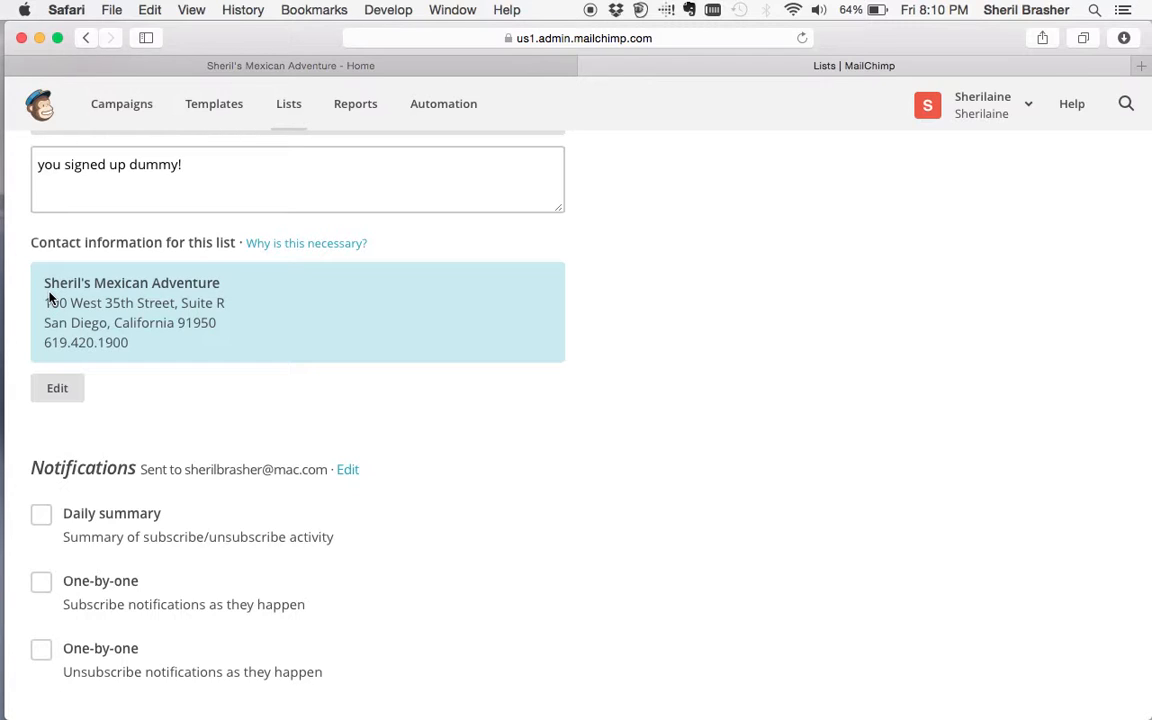
scroll(46, 539, down, 3)
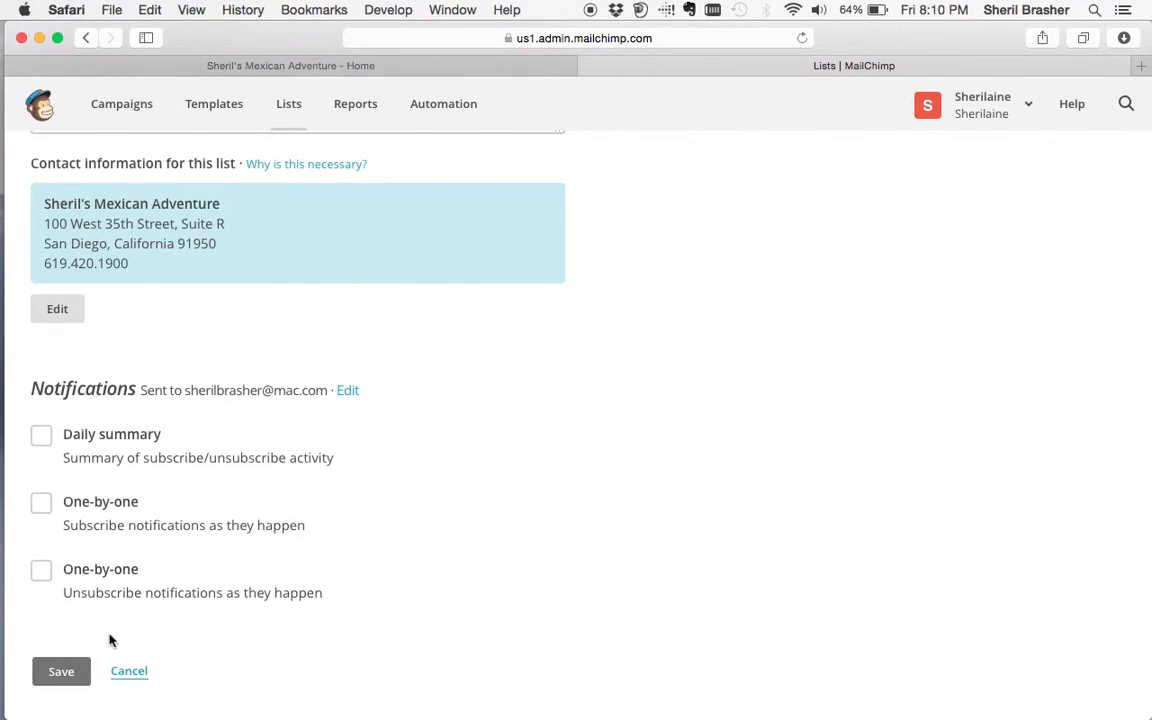
click(66, 682)
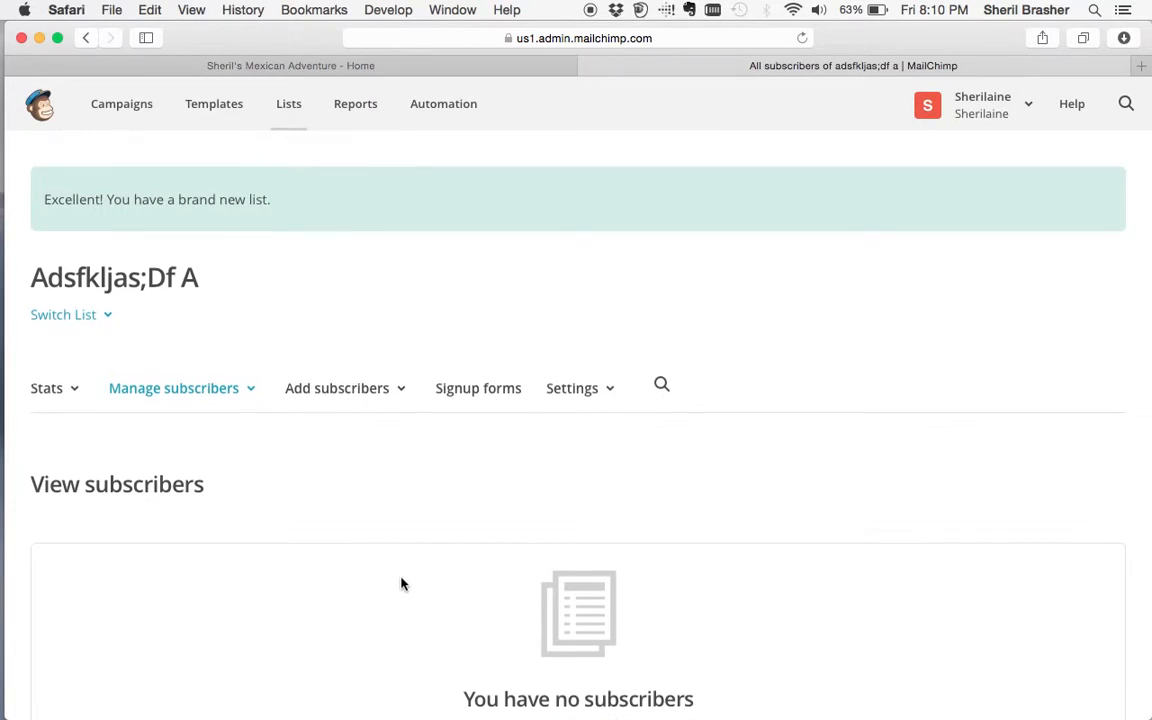
- Choose Add a subscriber from the new list's Add subscribers menu
scroll(399, 581, down, 2)
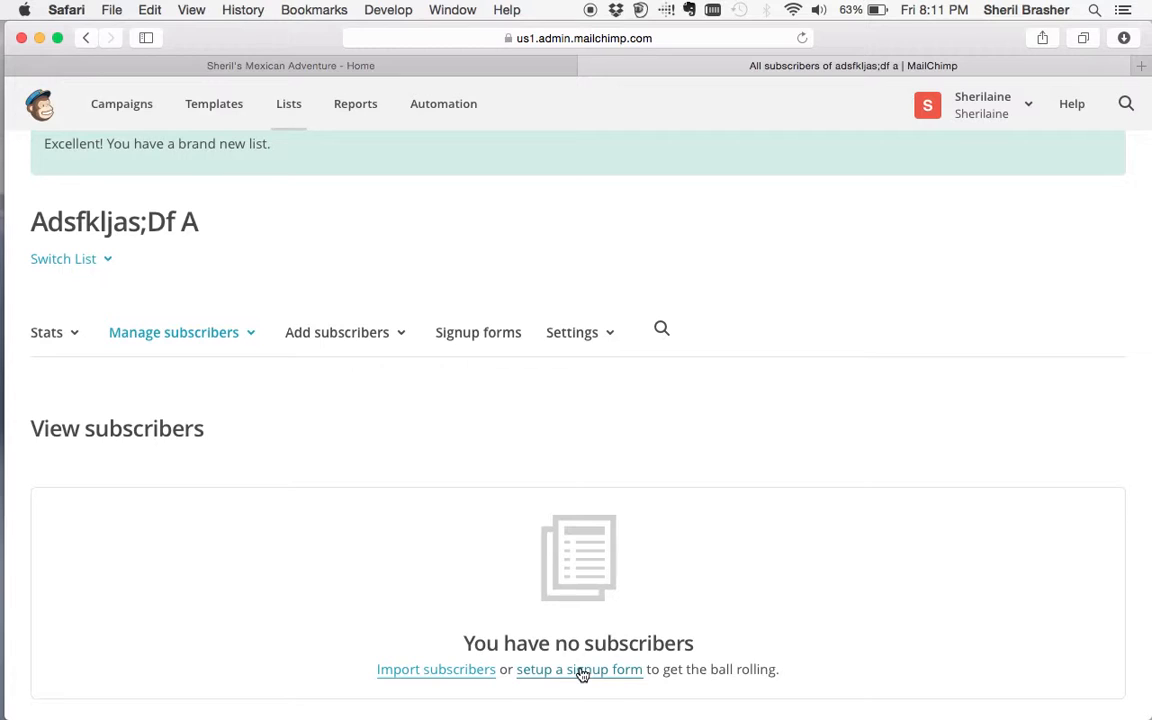
scroll(224, 432, down, 1)
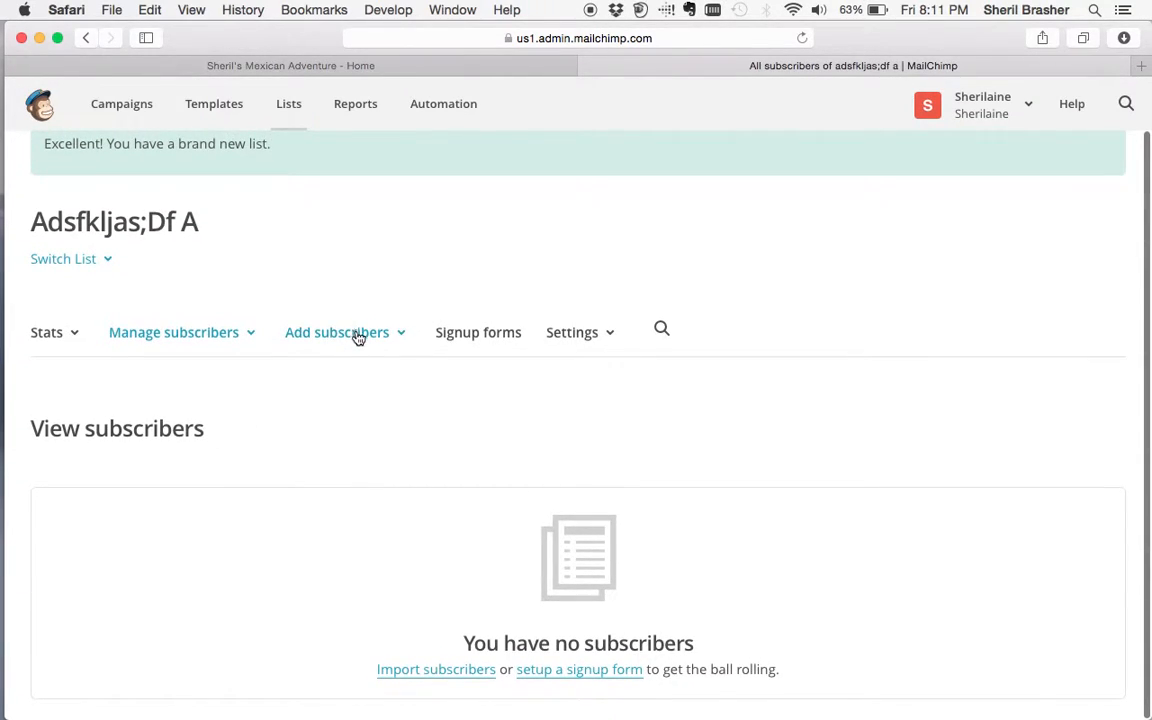
click(357, 334)
click(351, 445)
- Fill in the subscriber's e-mail address, first name and last name
scroll(345, 445, down, 3)
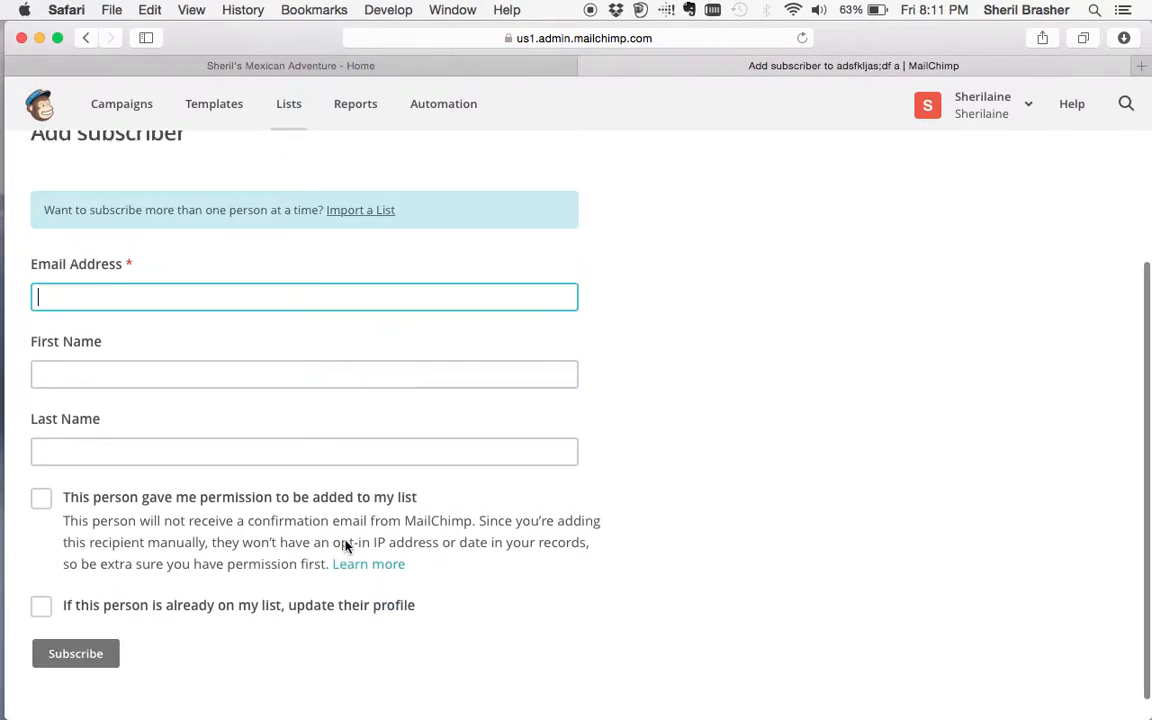
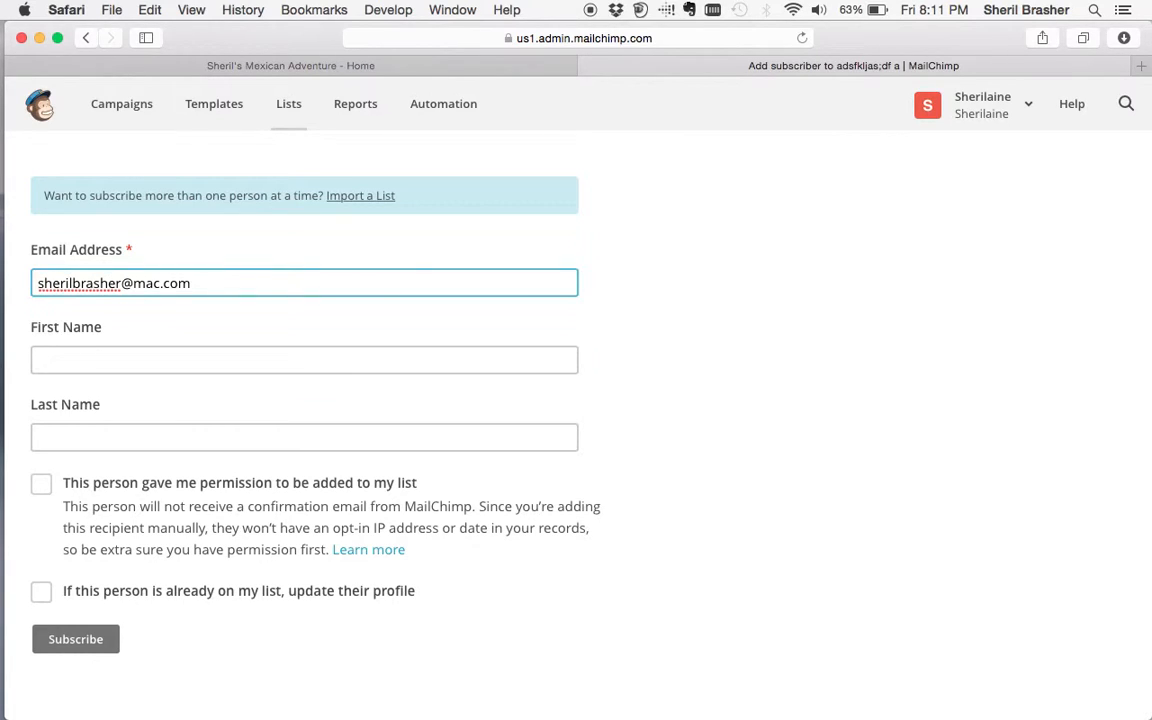
key(Tab)
text(sheril)
key(Tab)
text(braher)
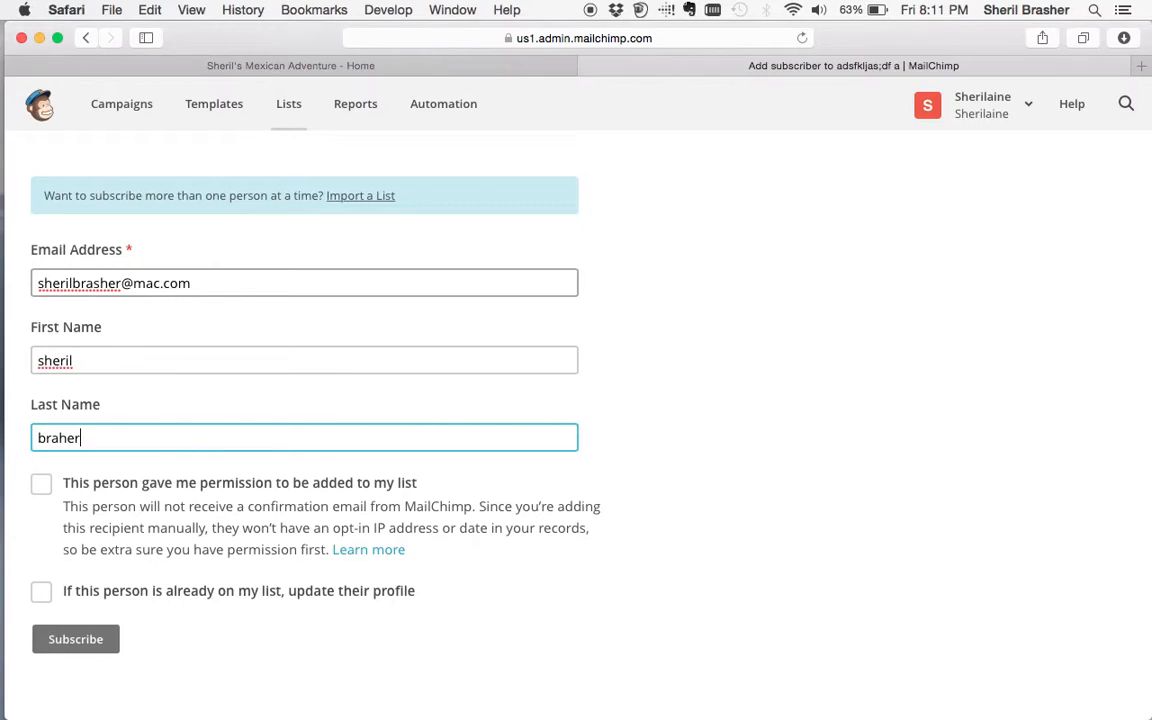
key(BackSpace)
key(BackSpace)
key(BackSpace)
text(dhert)
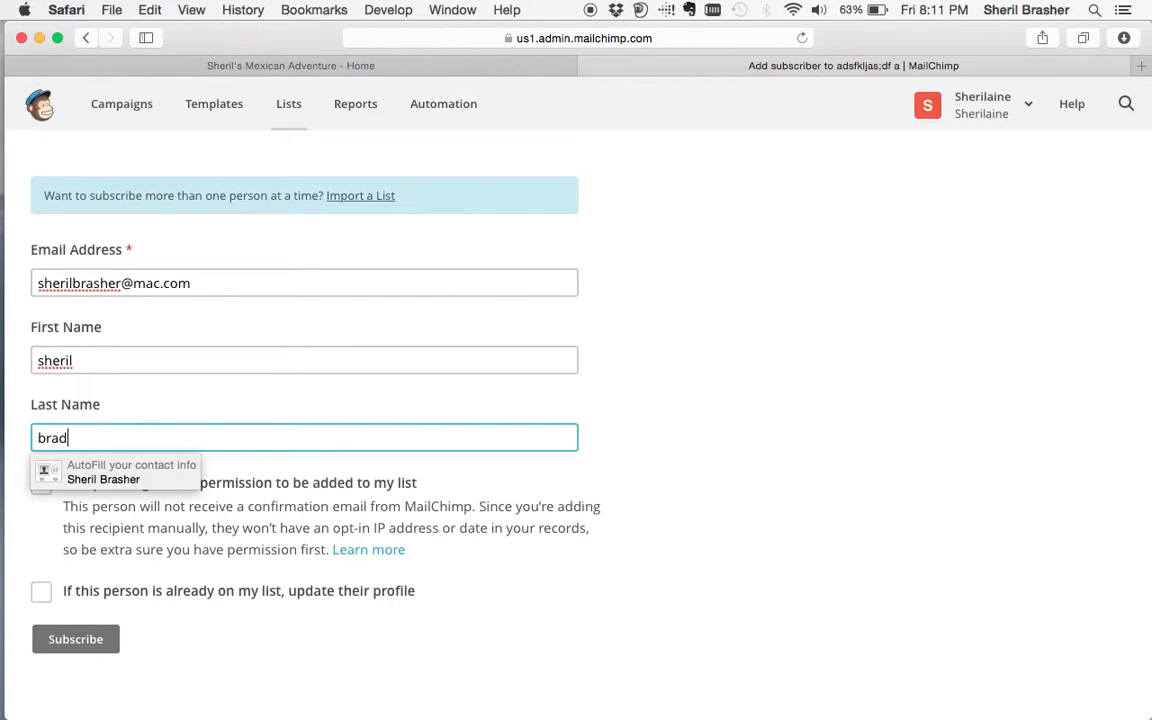
key(BackSpace)
key(BackSpace)
key(BackSpace)
key(BackSpace)
key(BackSpace)
key(BackSpace)
text(asher)
- Confirm permission, leave update-existing-profile unticked, and subscribe the person to the list
click(270, 483)
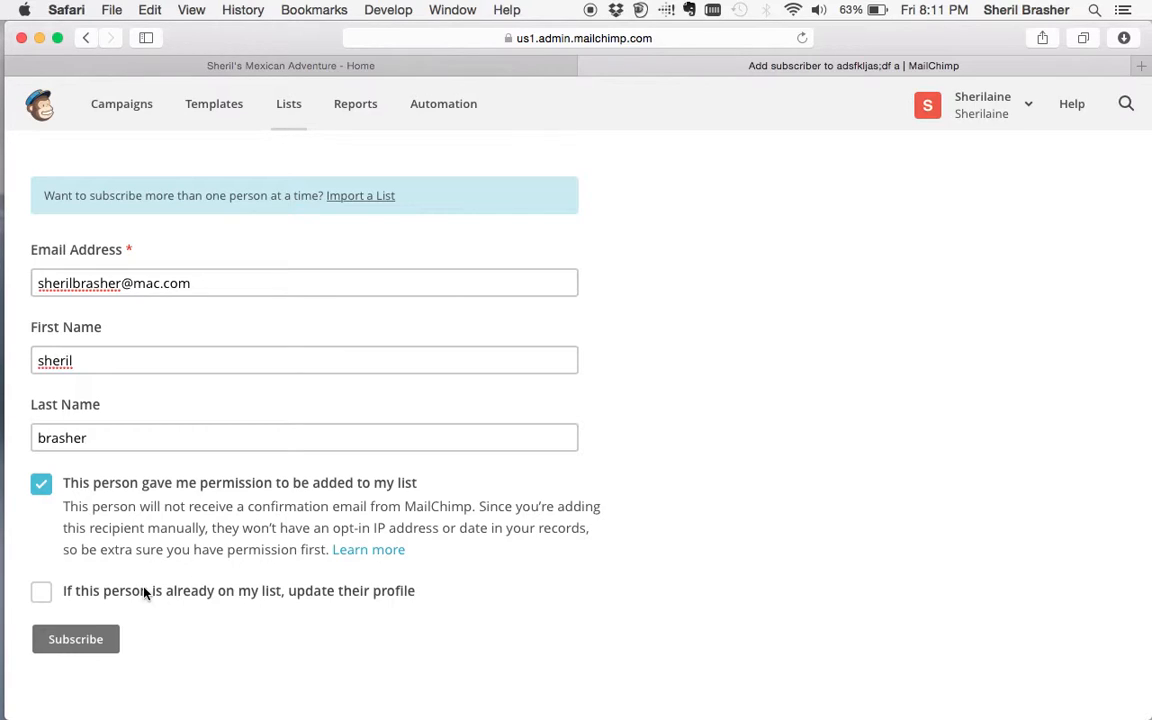
click(42, 596)
click(42, 596)
click(80, 641)
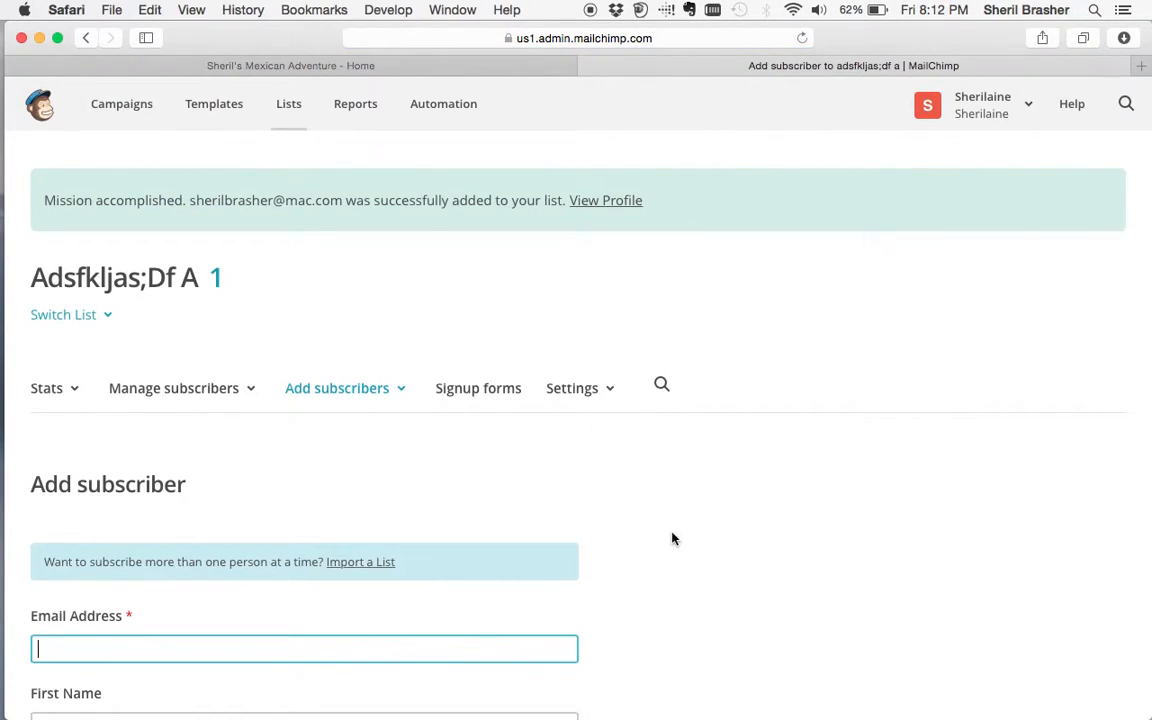
scroll(672, 539, down, 5)
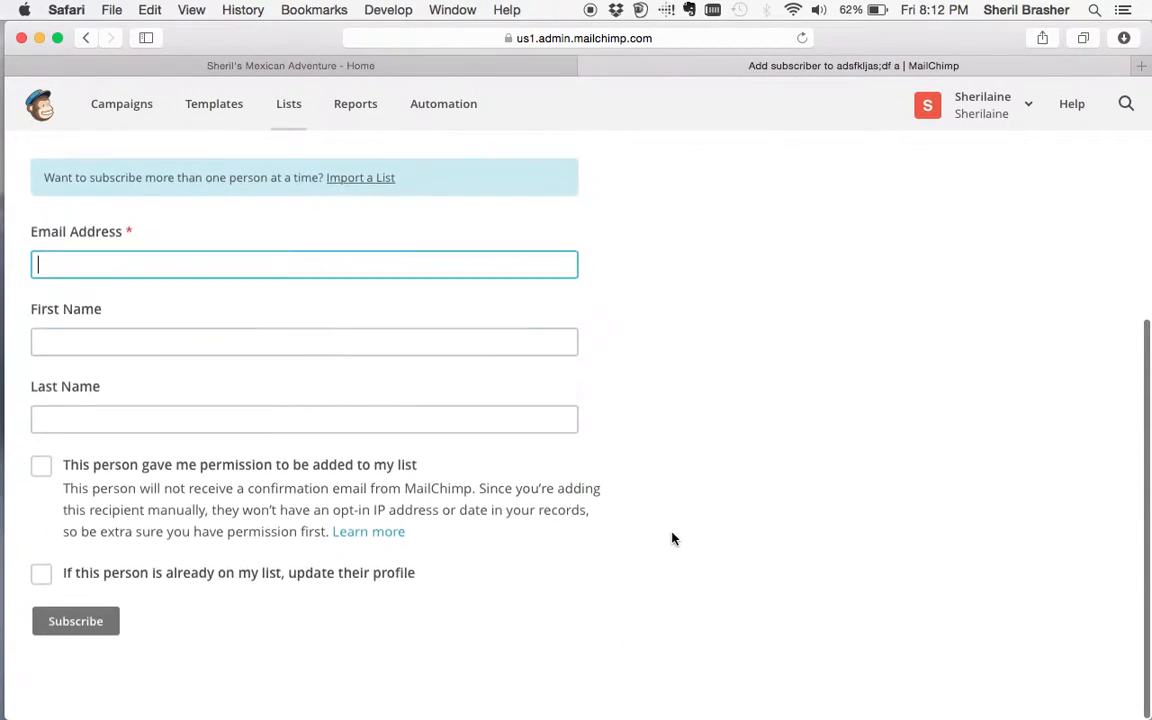
scroll(672, 539, up, 3)
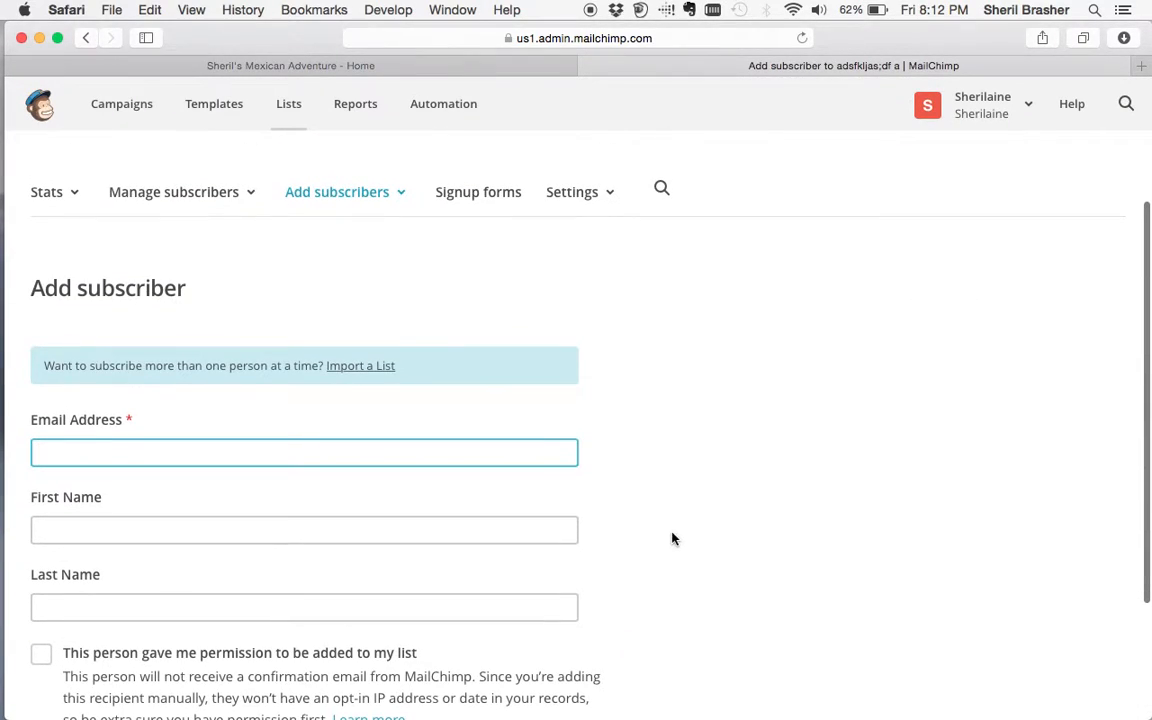
click(383, 200)
scroll(381, 195, up, 3)
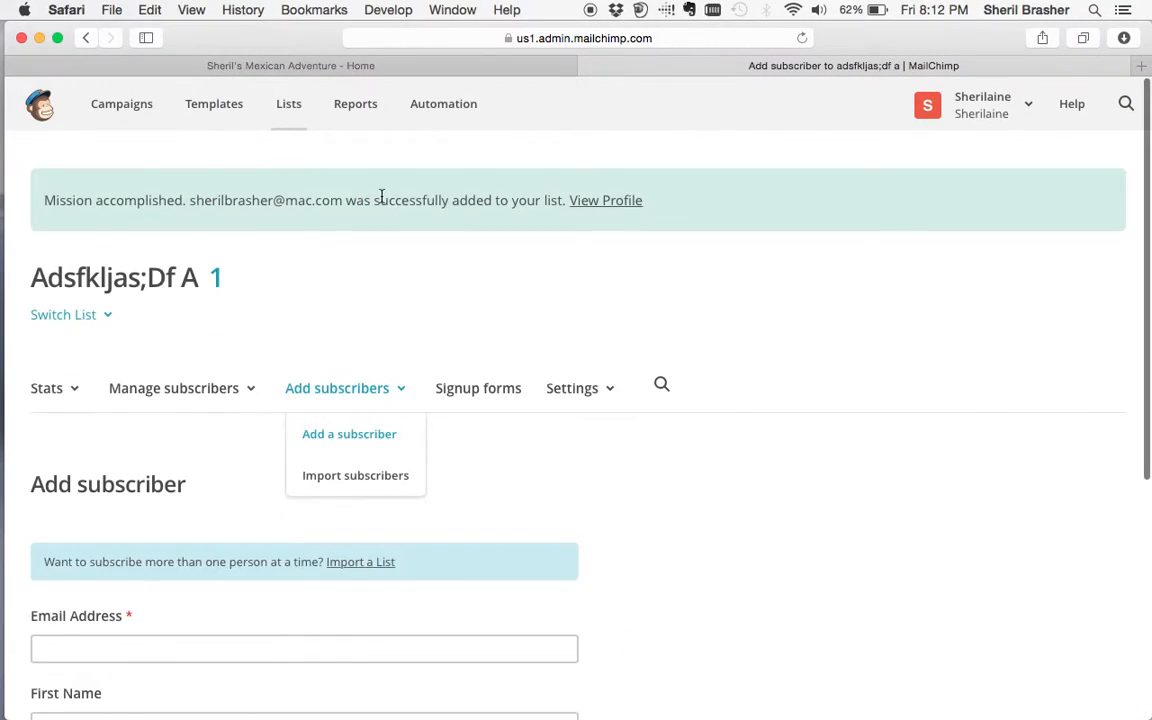
- Import subscribers via 'Copy/Paste from file' and reach the empty paste box
click(331, 487)
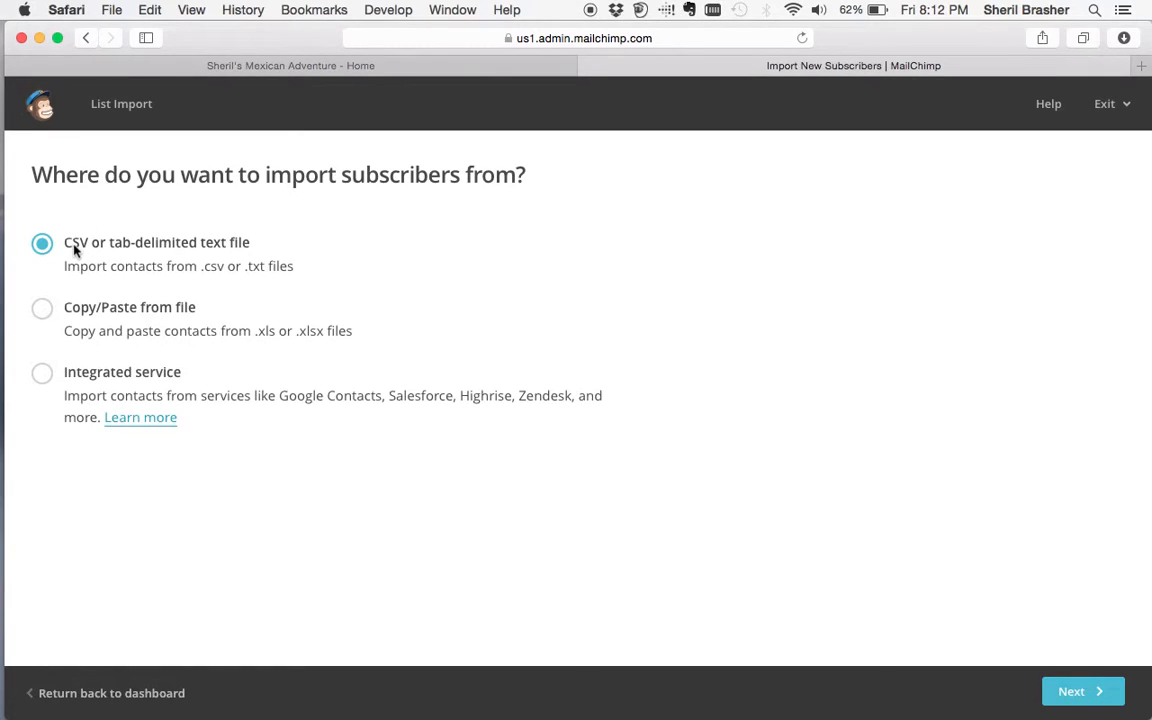
click(42, 309)
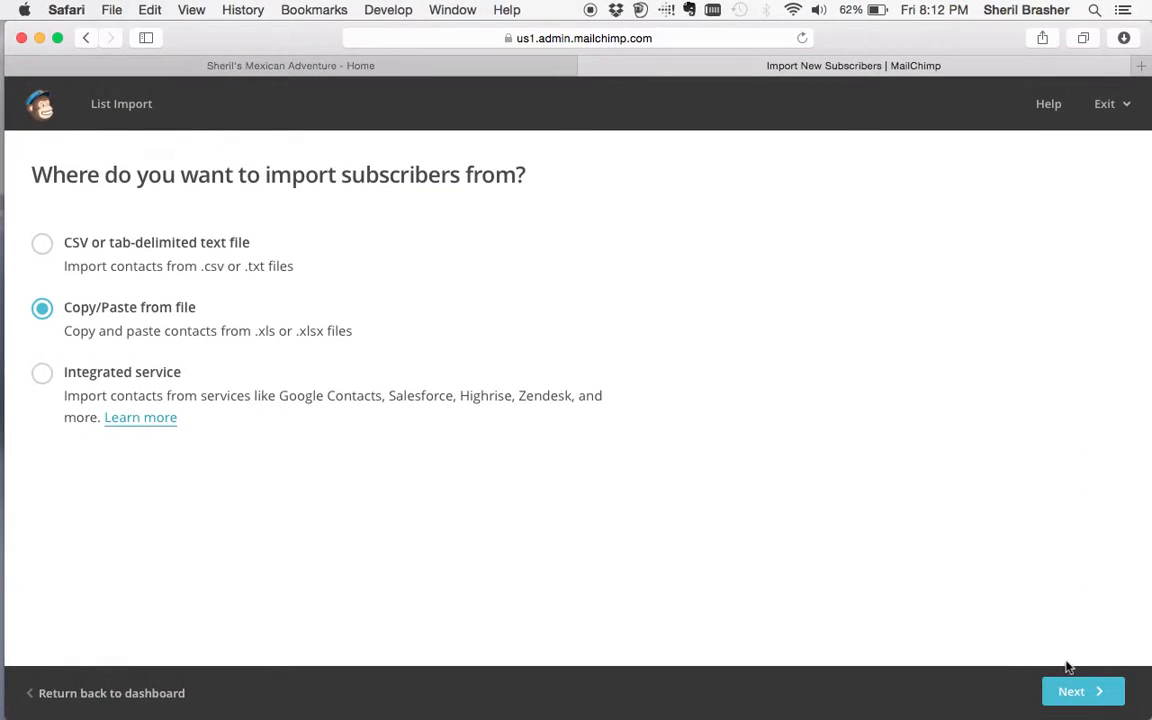
click(1062, 688)
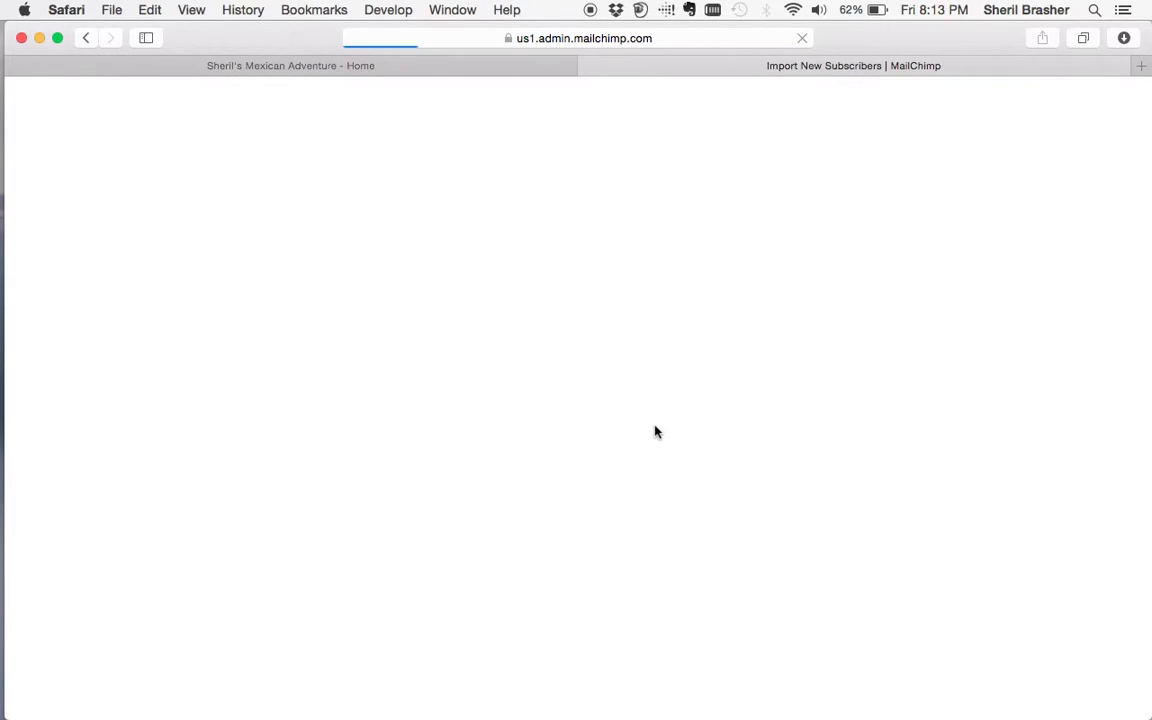
click(122, 274)
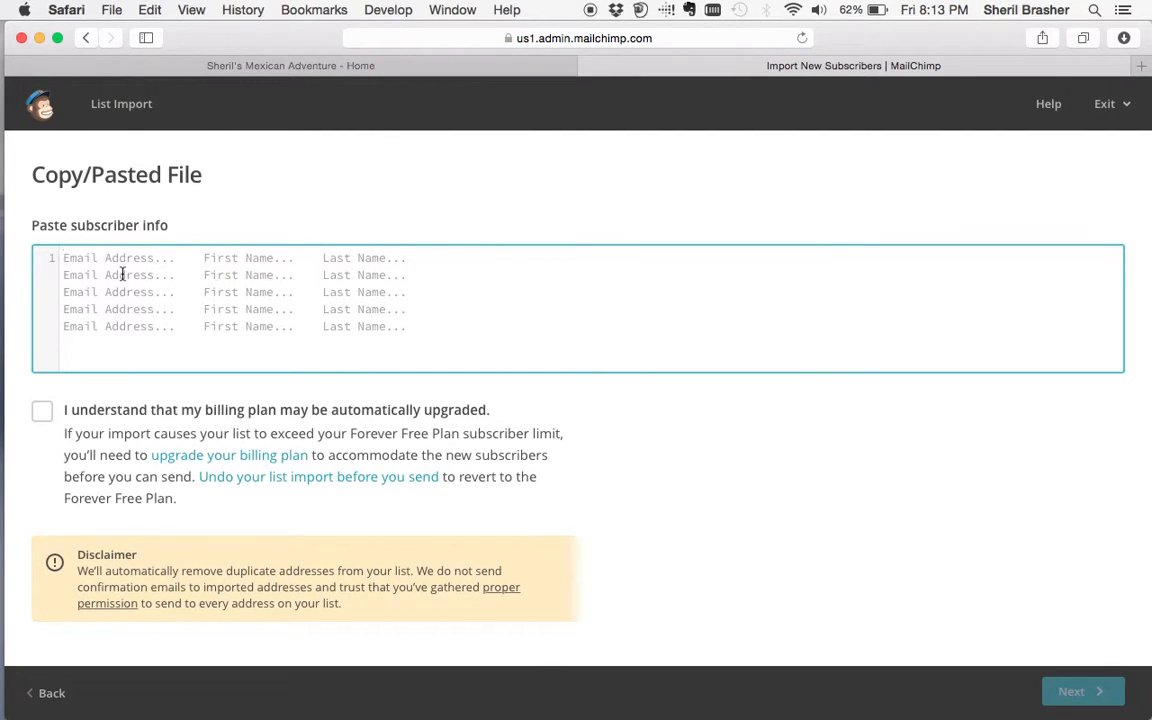
text(http://www.sherilbrasher.info/things-im-learning)
key(BackSpace)
key(BackSpace)
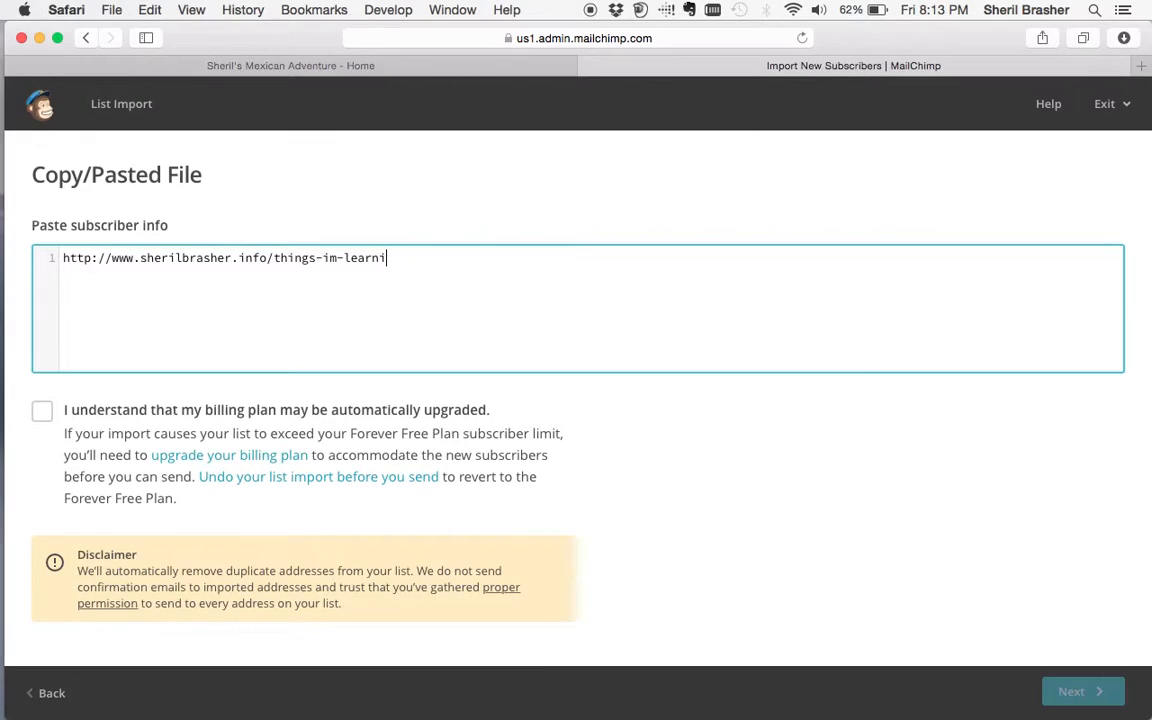
key(BackSpace)
key(BackSpace)
key(BackSpace)
key(BackSpace)
key(BackSpace)
key(BackSpace)
key(BackSpace)
key(BackSpace)
key(BackSpace)
key(BackSpace)
key(BackSpace)
key(BackSpace)
key(BackSpace)
key(BackSpace)
key(BackSpace)
key(BackSpace)
key(BackSpace)
key(BackSpace)
key(BackSpace)
key(BackSpace)
key(BackSpace)
key(BackSpace)
key(BackSpace)
key(BackSpace)
key(BackSpace)
key(BackSpace)
key(BackSpace)
key(BackSpace)
key(BackSpace)
key(BackSpace)
key(BackSpace)
key(BackSpace)
key(BackSpace)
key(BackSpace)
key(BackSpace)
key(BackSpace)
key(BackSpace)
key(BackSpace)
key(BackSpace)
key(BackSpace)
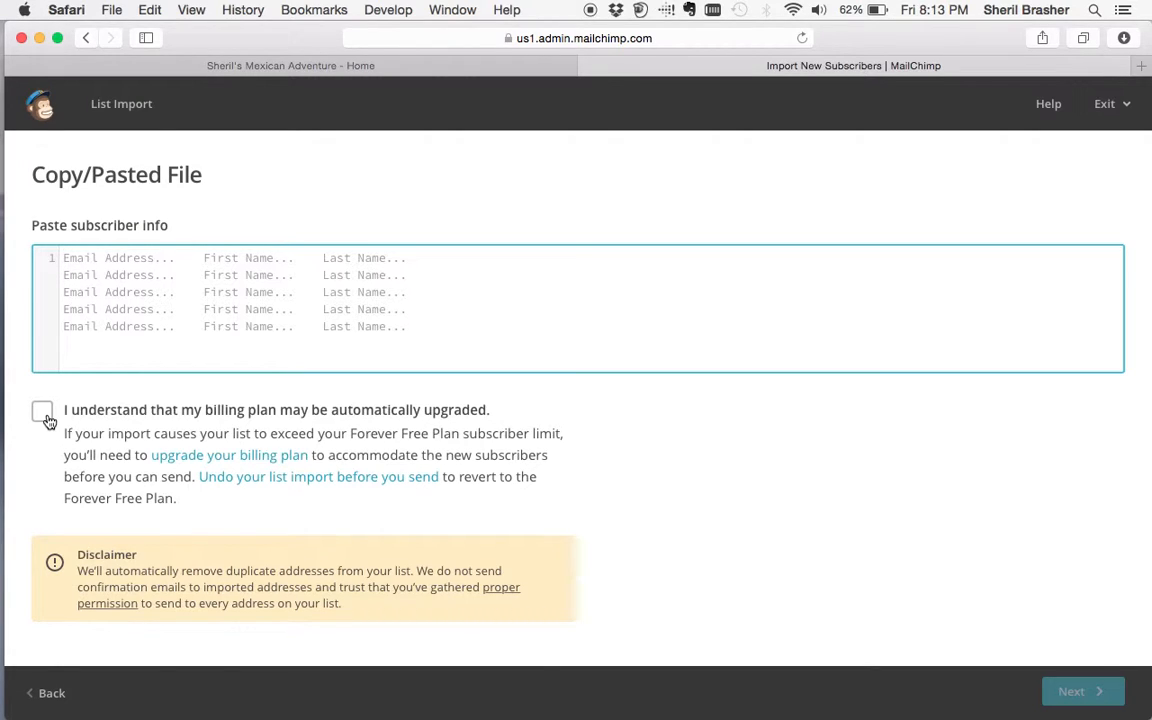
scroll(54, 465, down, 1)
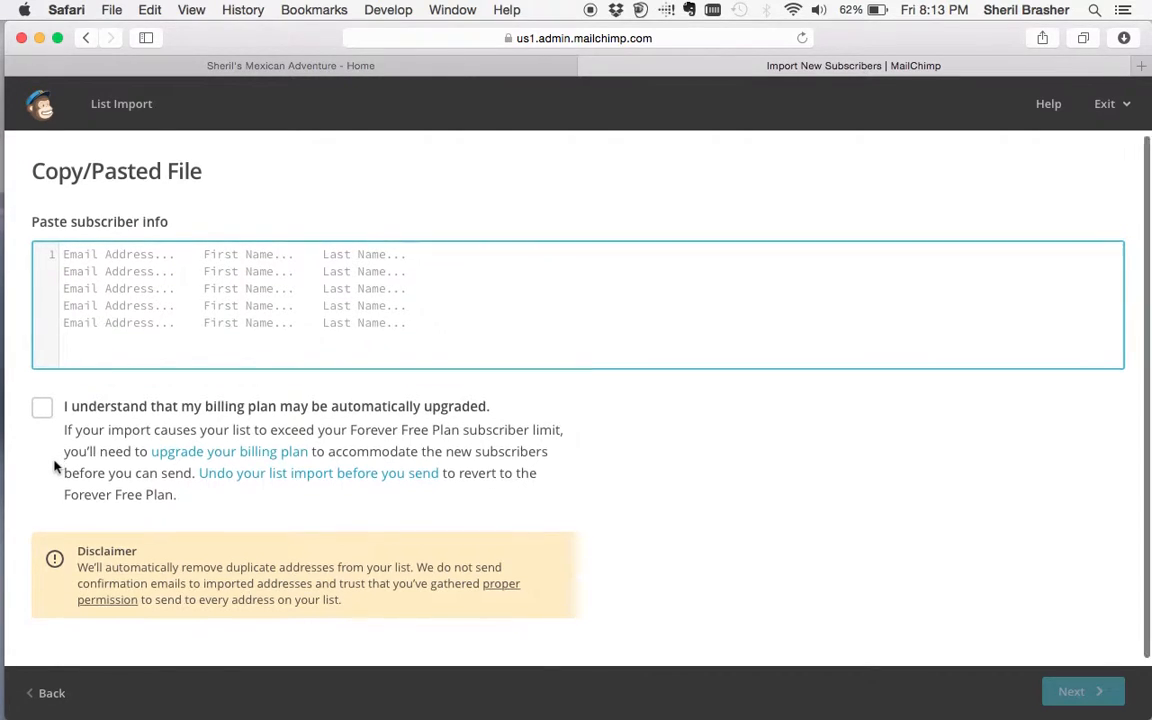
scroll(54, 465, up, 1)
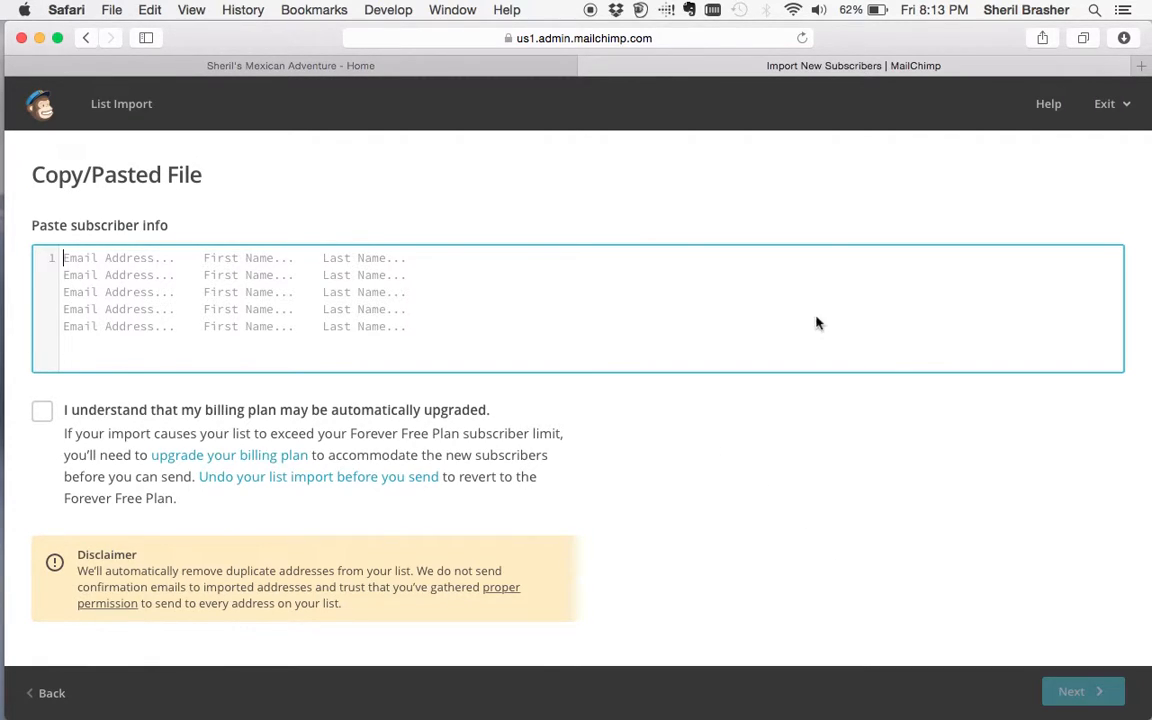
scroll(815, 321, down, 1)
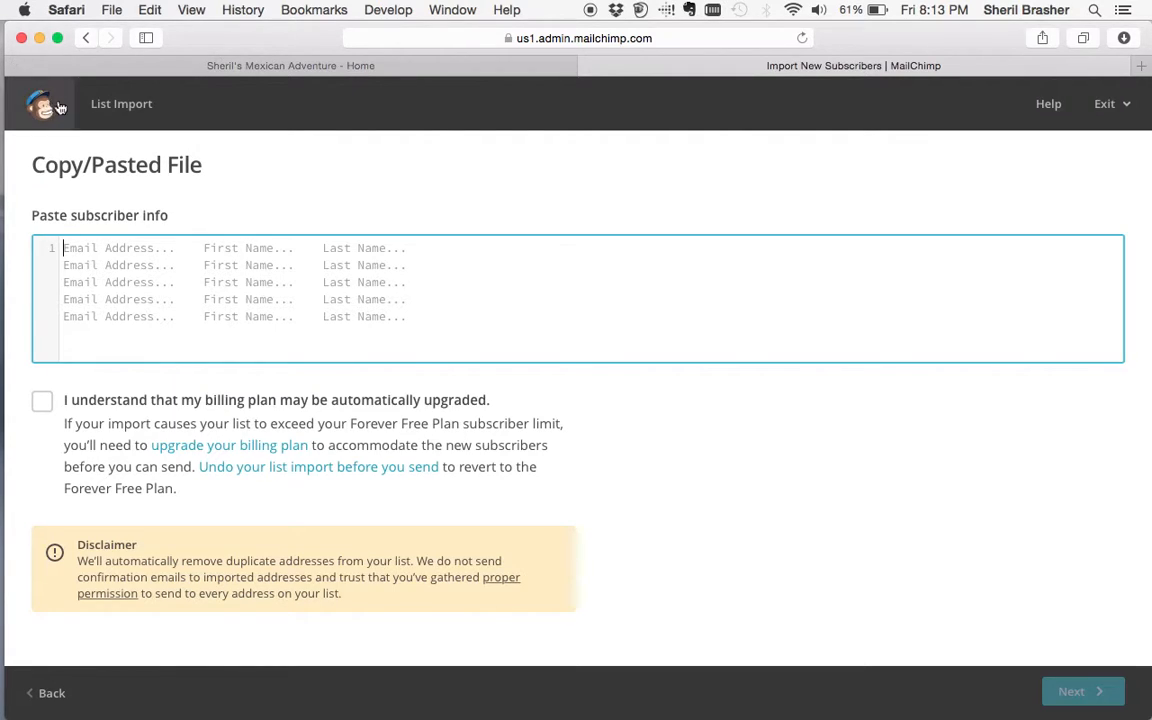
click(86, 37)
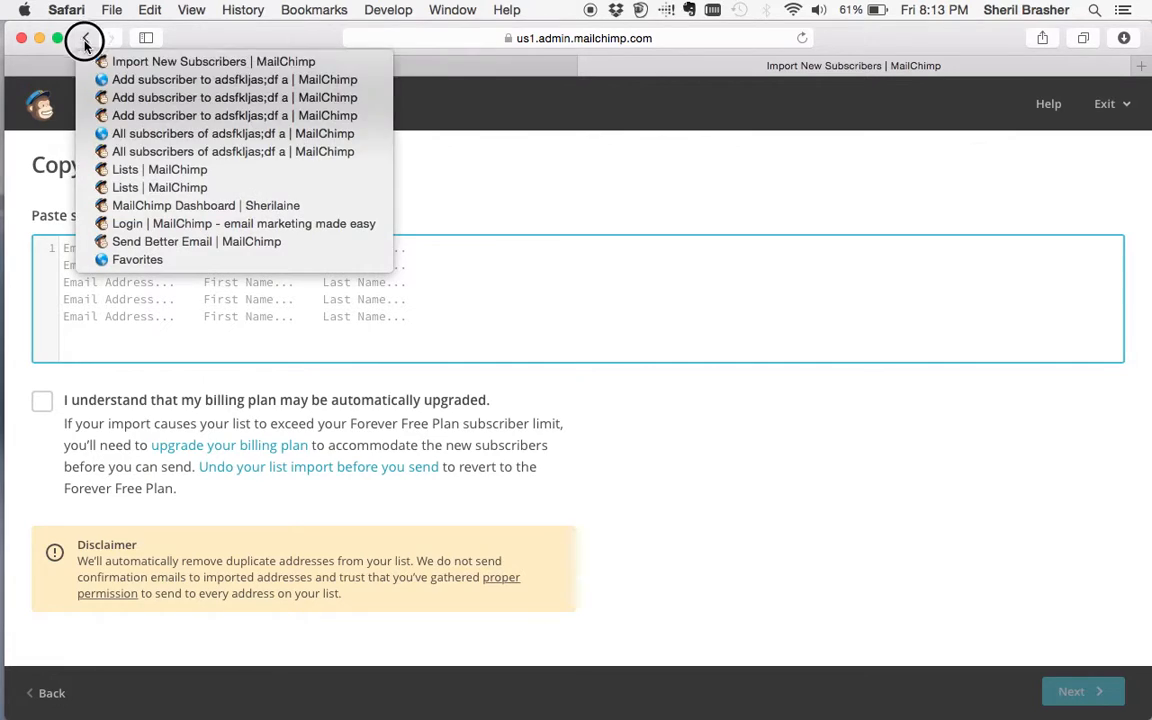
click(113, 206)
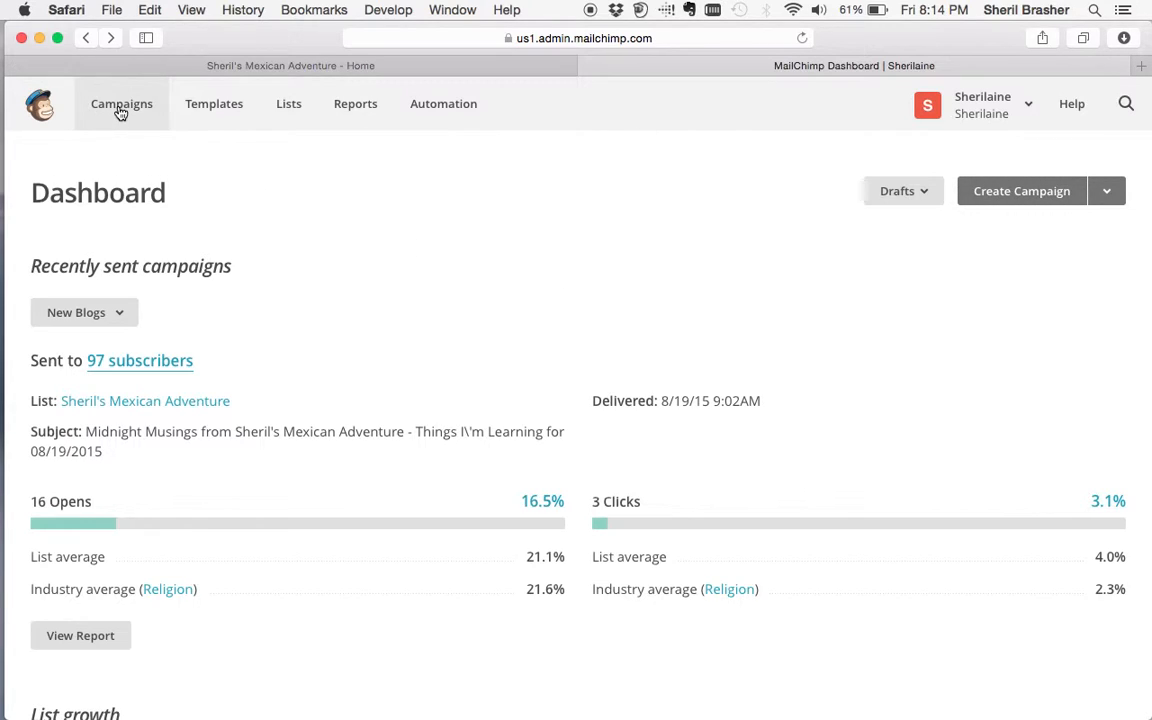
- Start a new campaign from the dashboard's Create Campaign button
click(1025, 196)
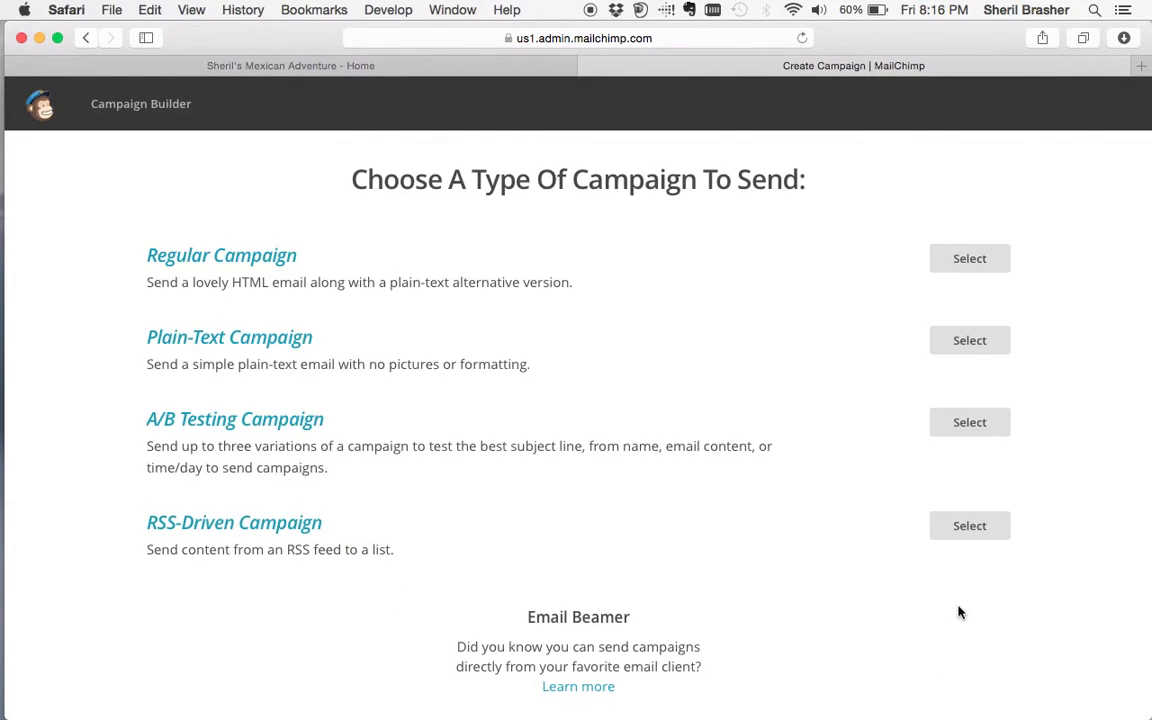
- Select an RSS-Driven campaign, focus the RSS Feed URL field, then switch to the blog tab
click(966, 536)
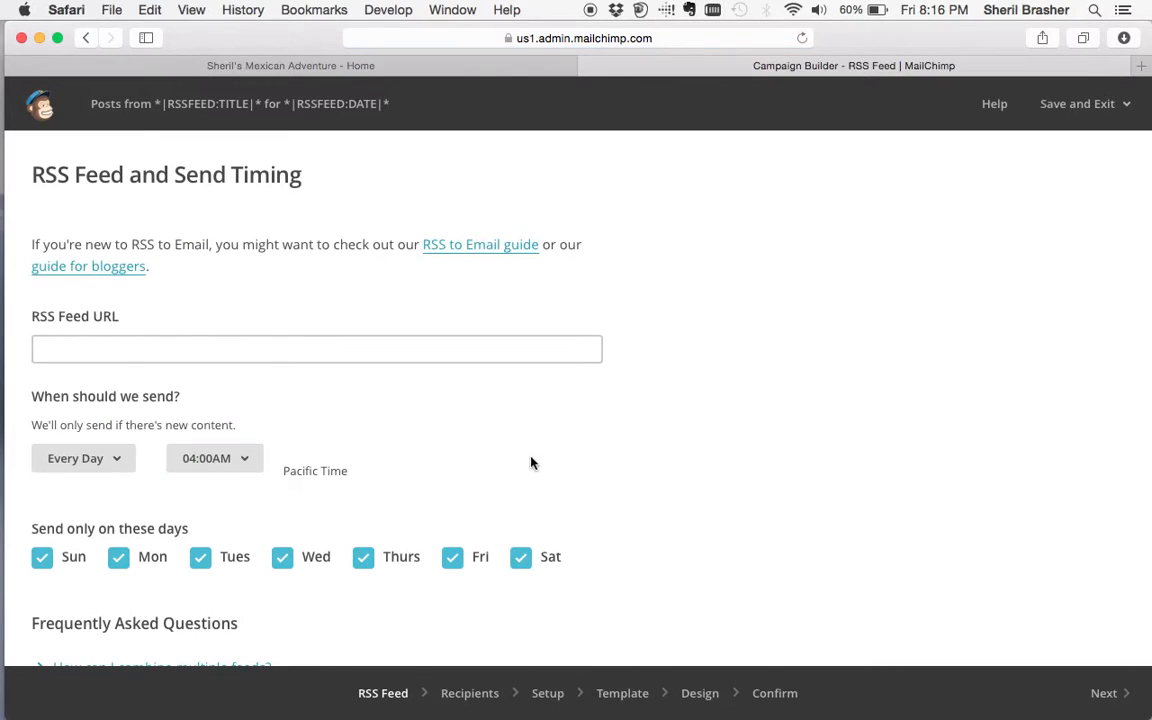
click(274, 346)
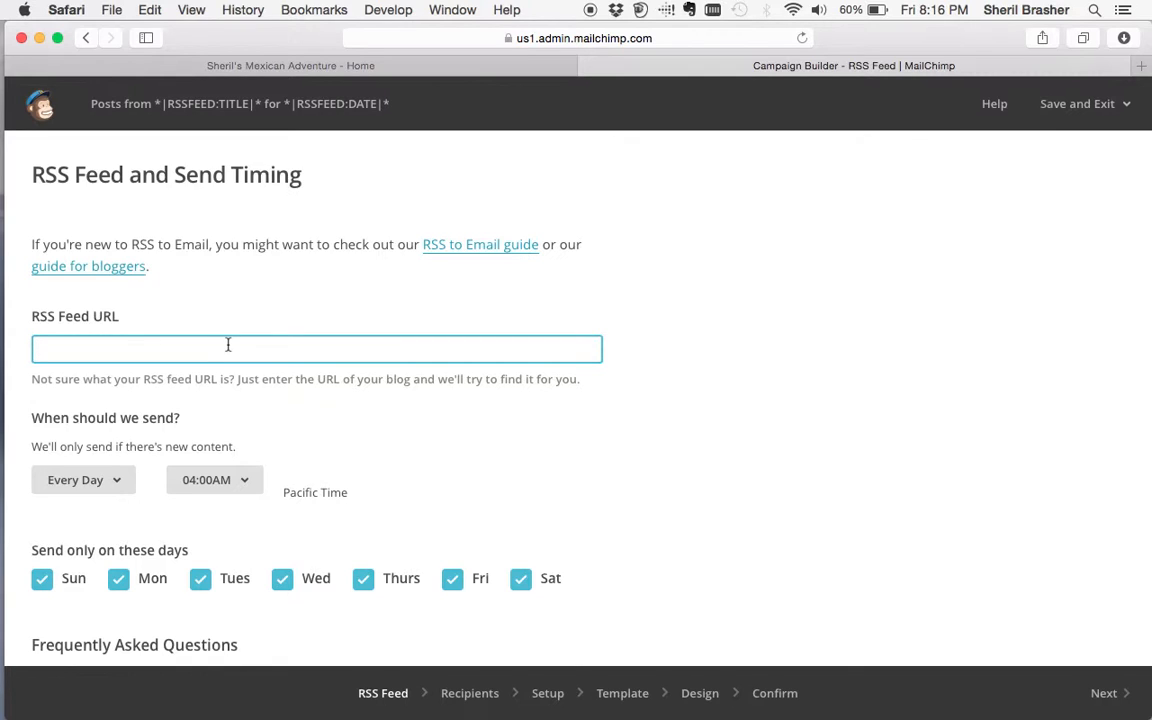
click(303, 70)
mouse_move(345, 178)
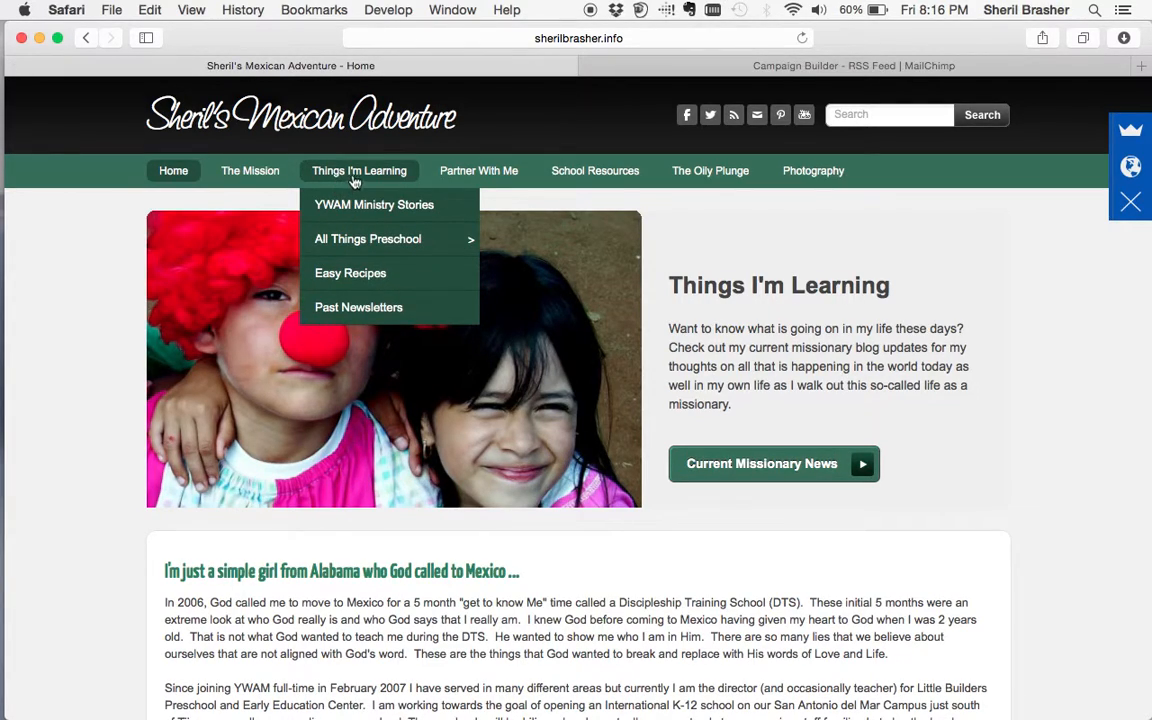
- Open the blog's Things I'm Learning page
click(356, 176)
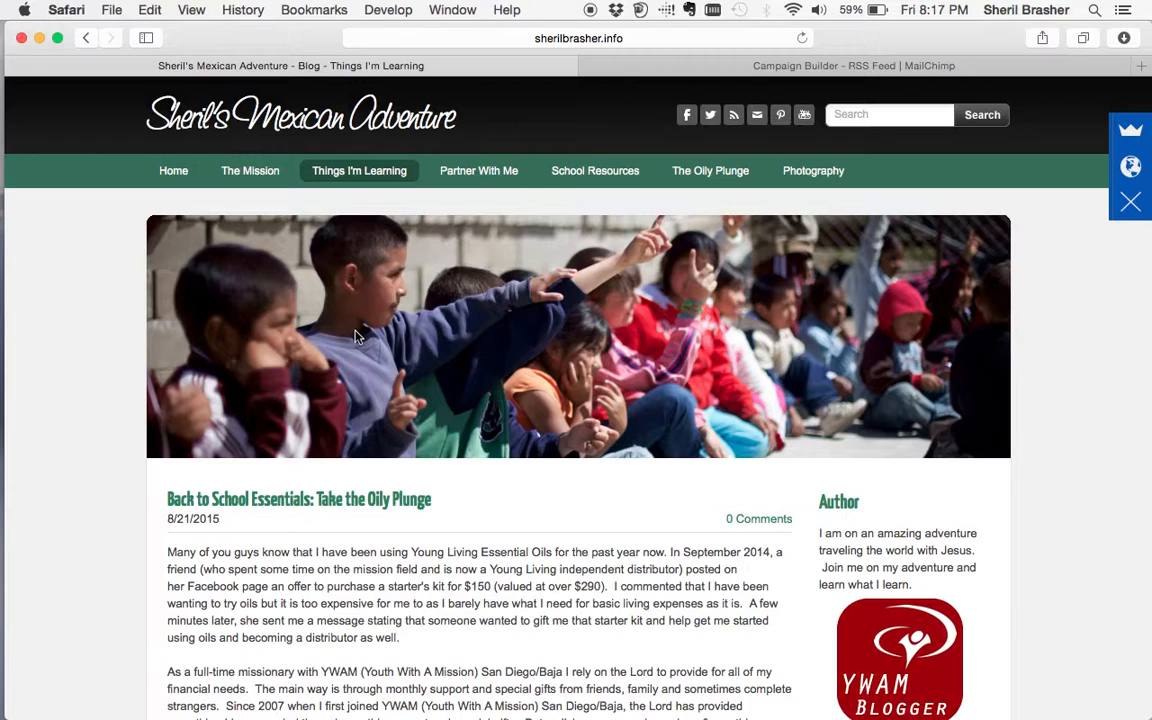
mouse_move(595, 172)
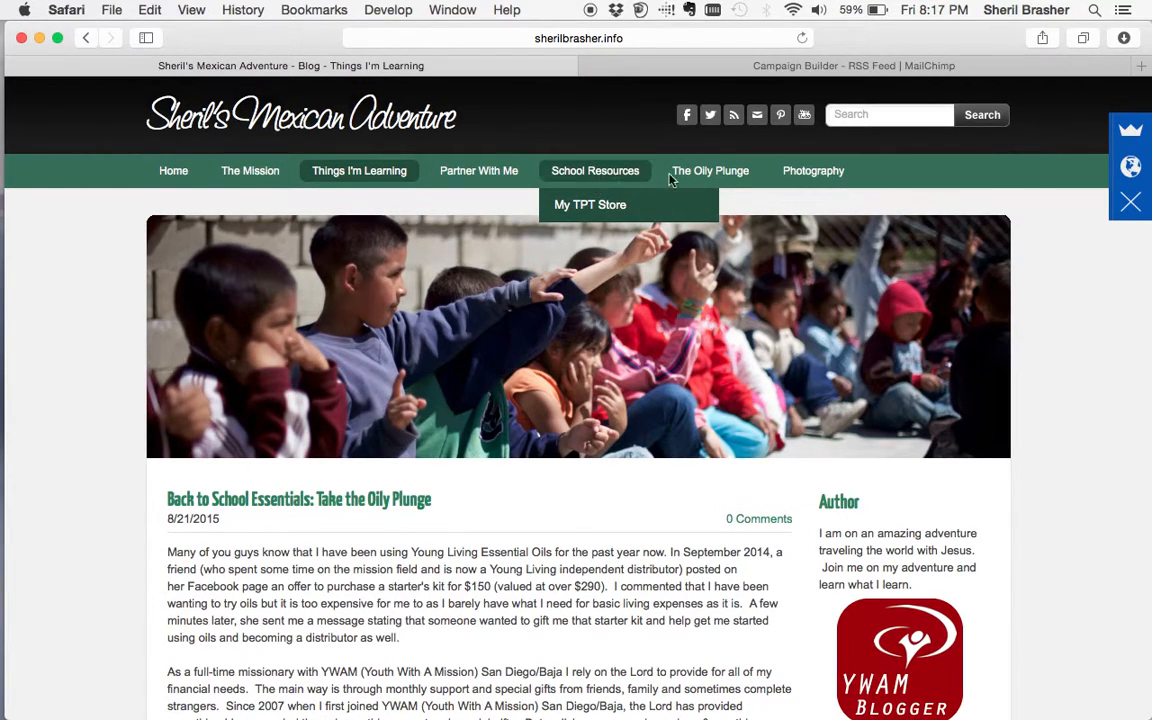
mouse_move(700, 174)
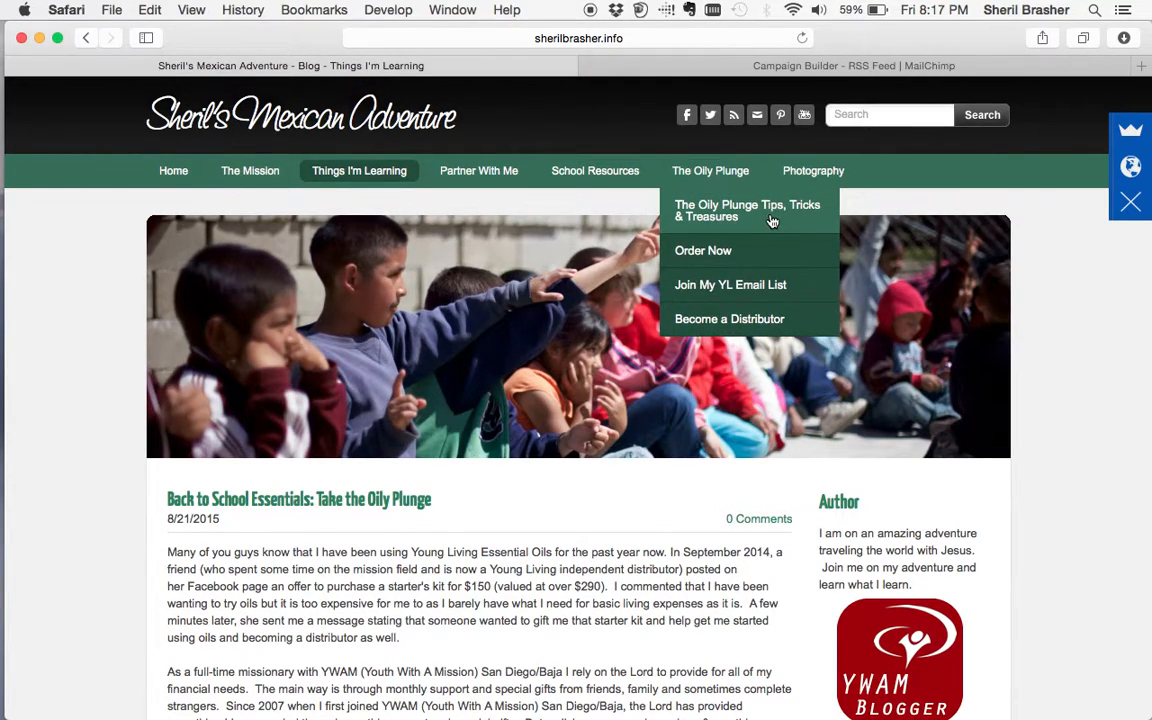
mouse_move(350, 172)
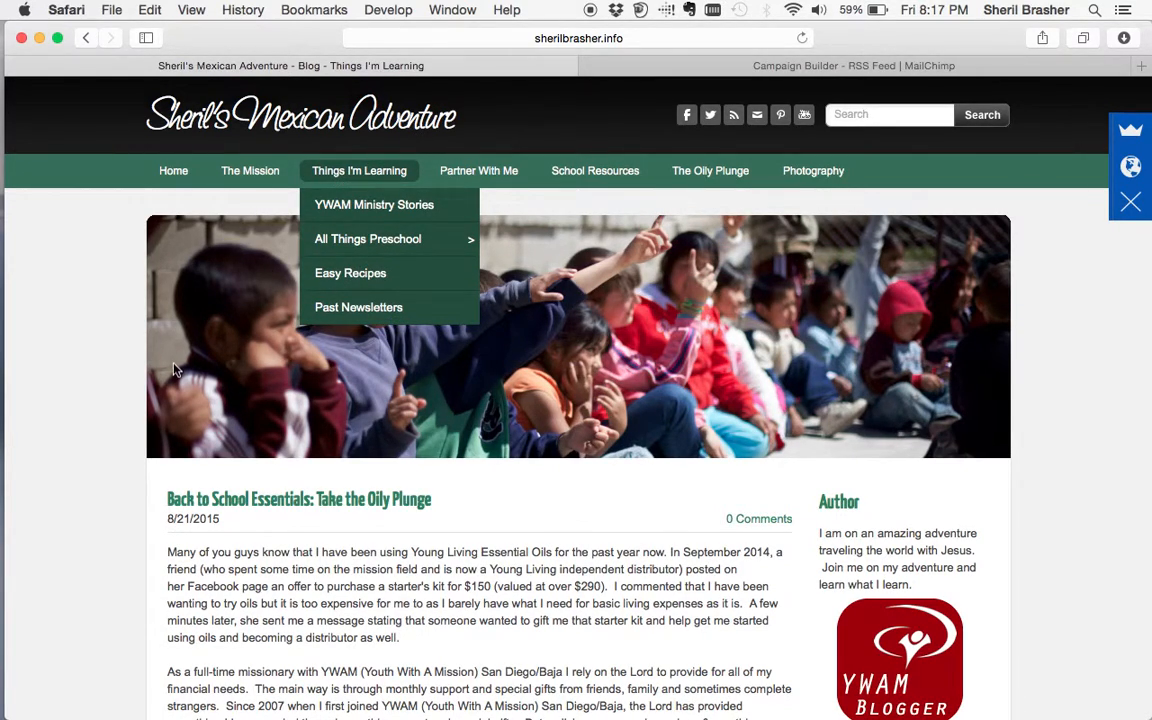
- Copy the Things I'm Learning page URL and return to the MailChimp Campaign Builder tab
scroll(130, 479, down, 5)
scroll(130, 479, down, 15)
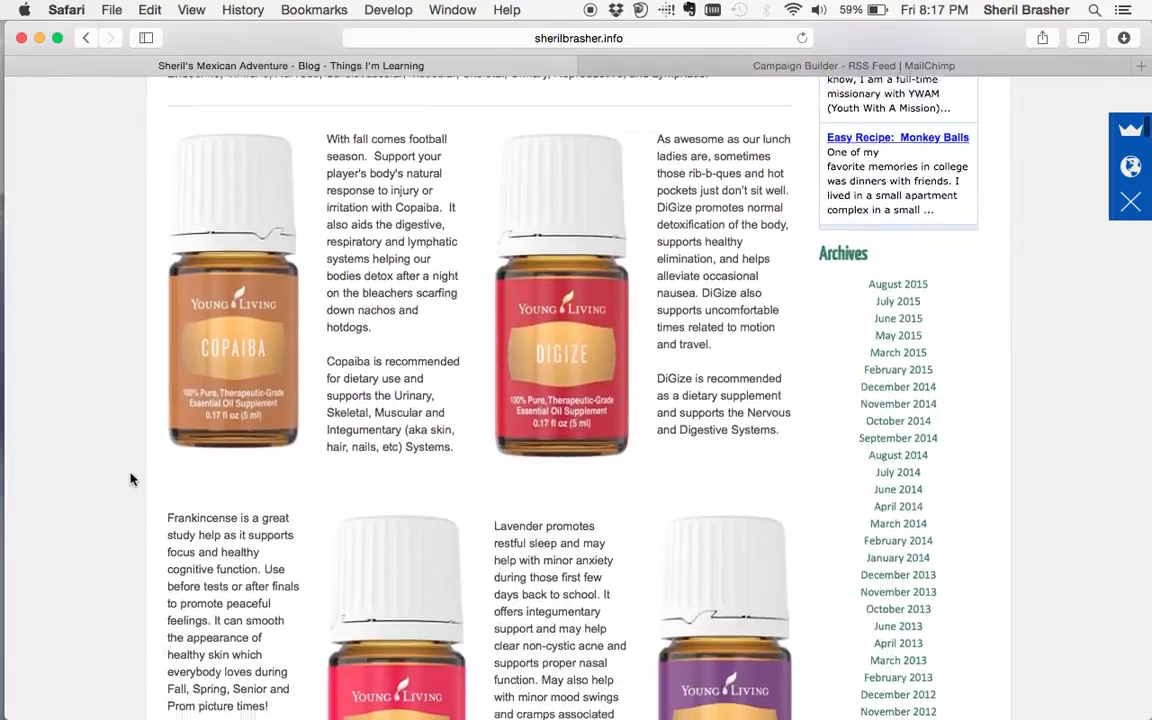
scroll(130, 479, down, 20)
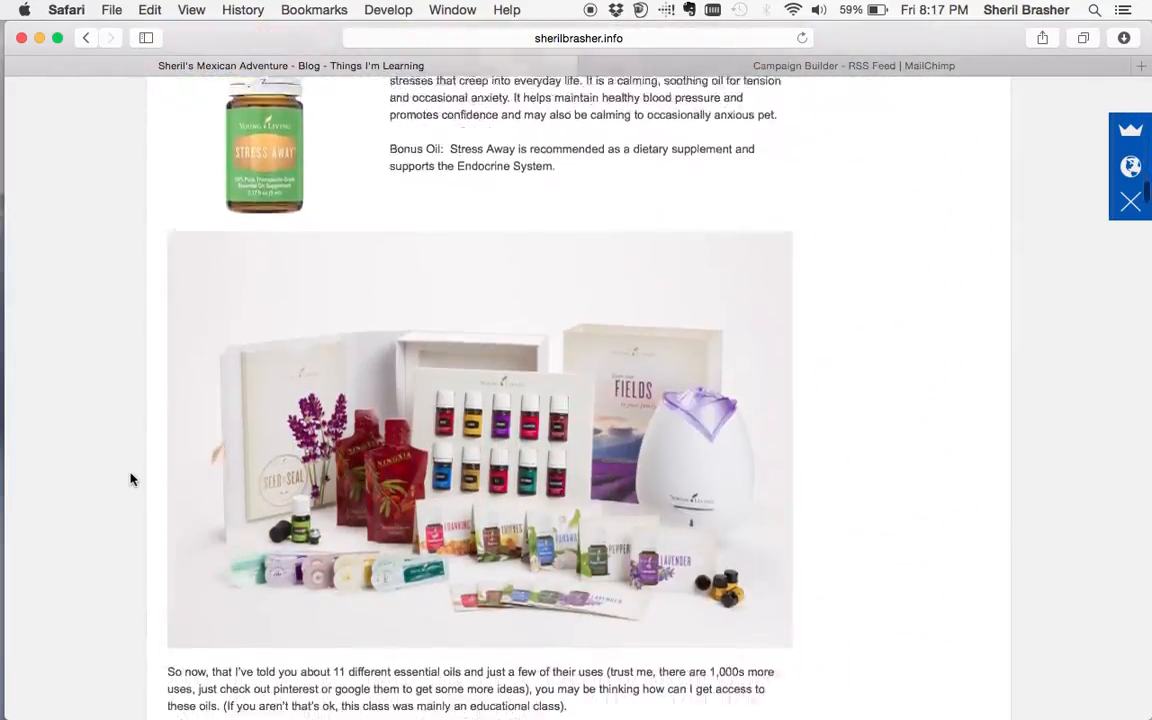
scroll(130, 479, down, 20)
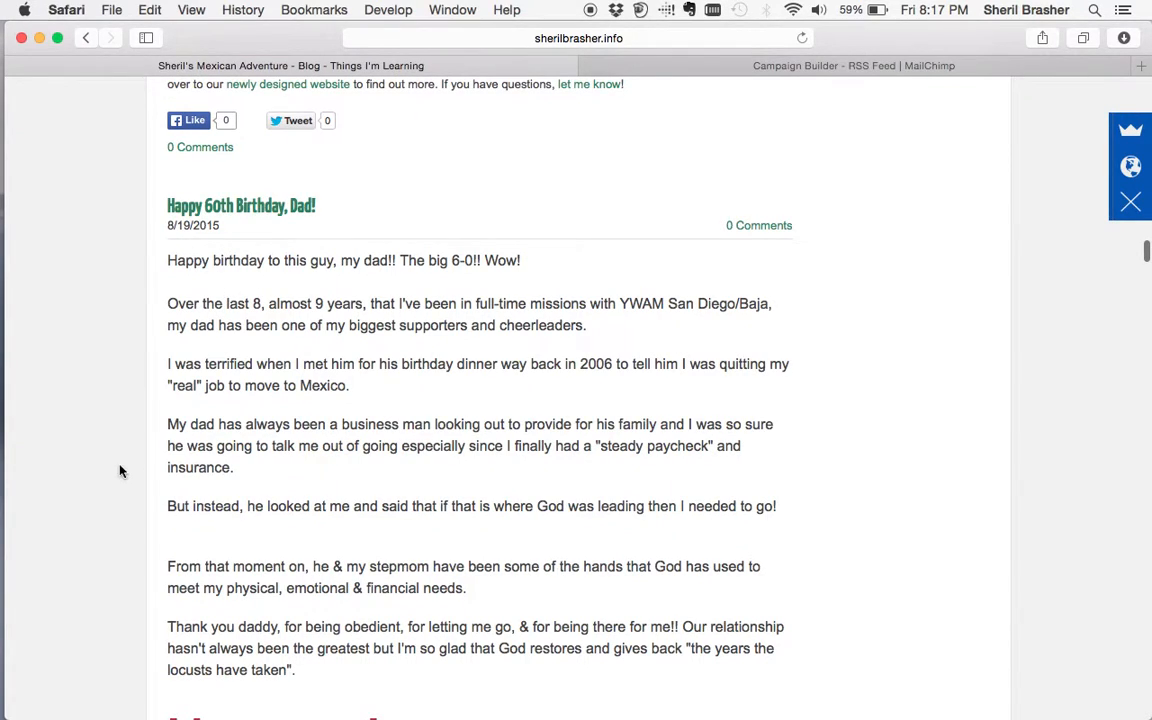
scroll(93, 470, down, 15)
scroll(90, 470, down, 15)
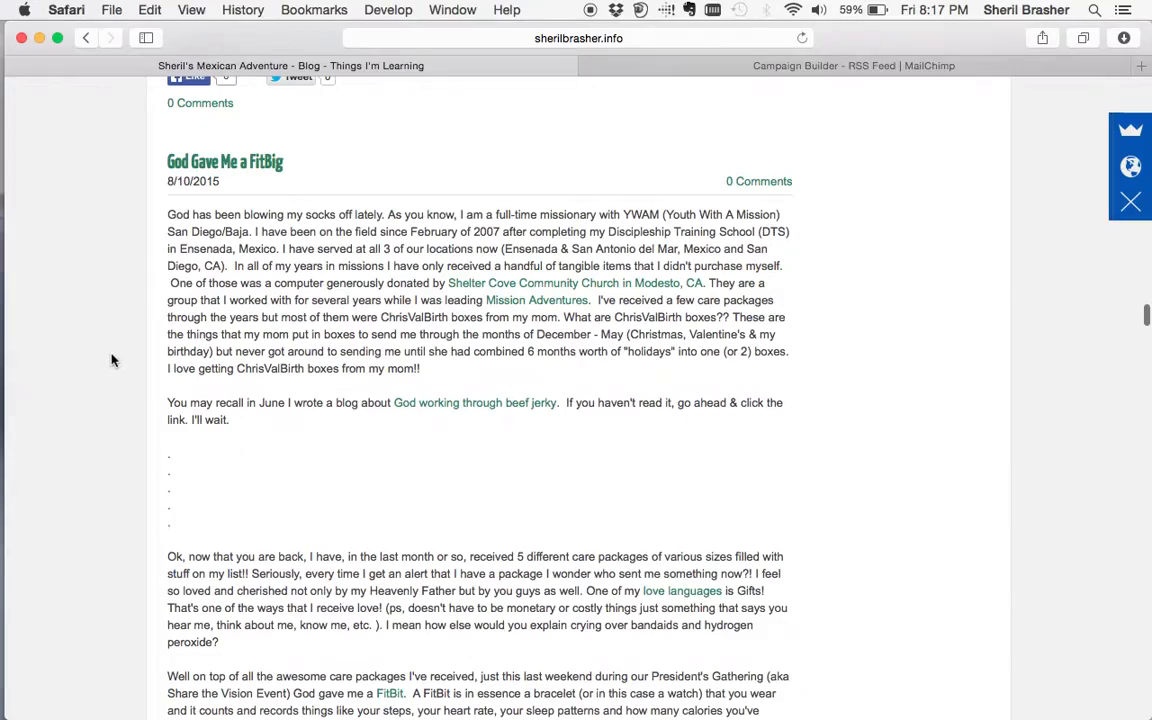
scroll(111, 360, up, 15)
scroll(111, 360, up, 20)
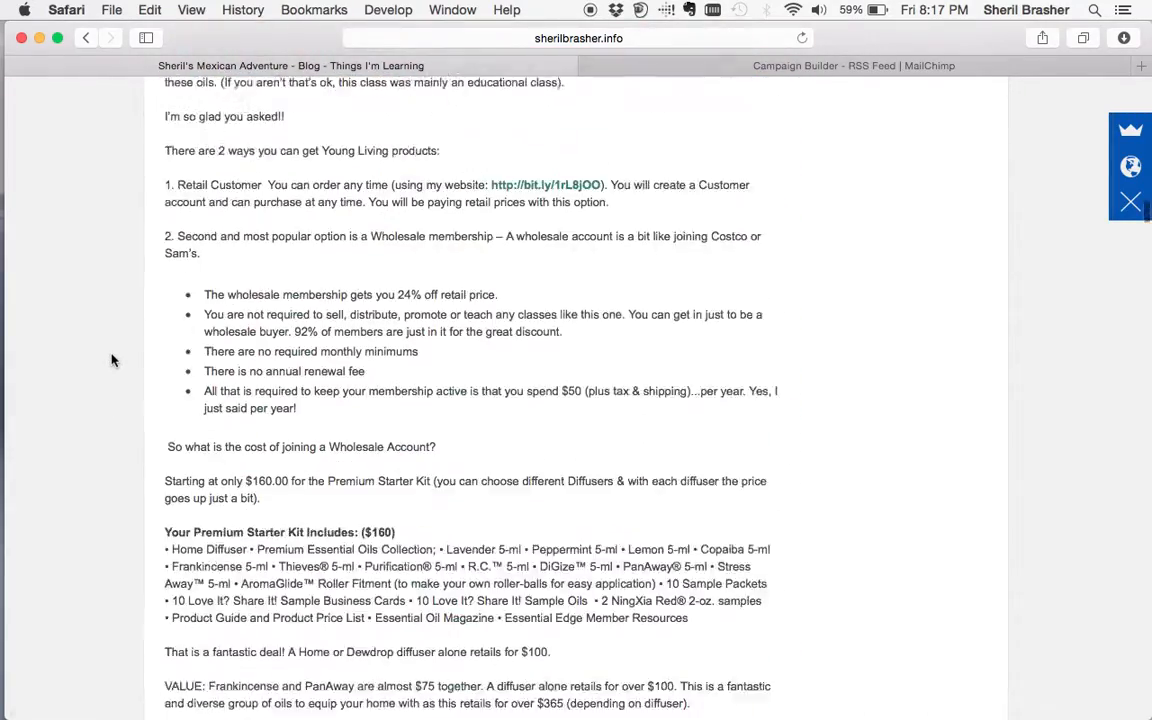
scroll(111, 360, up, 20)
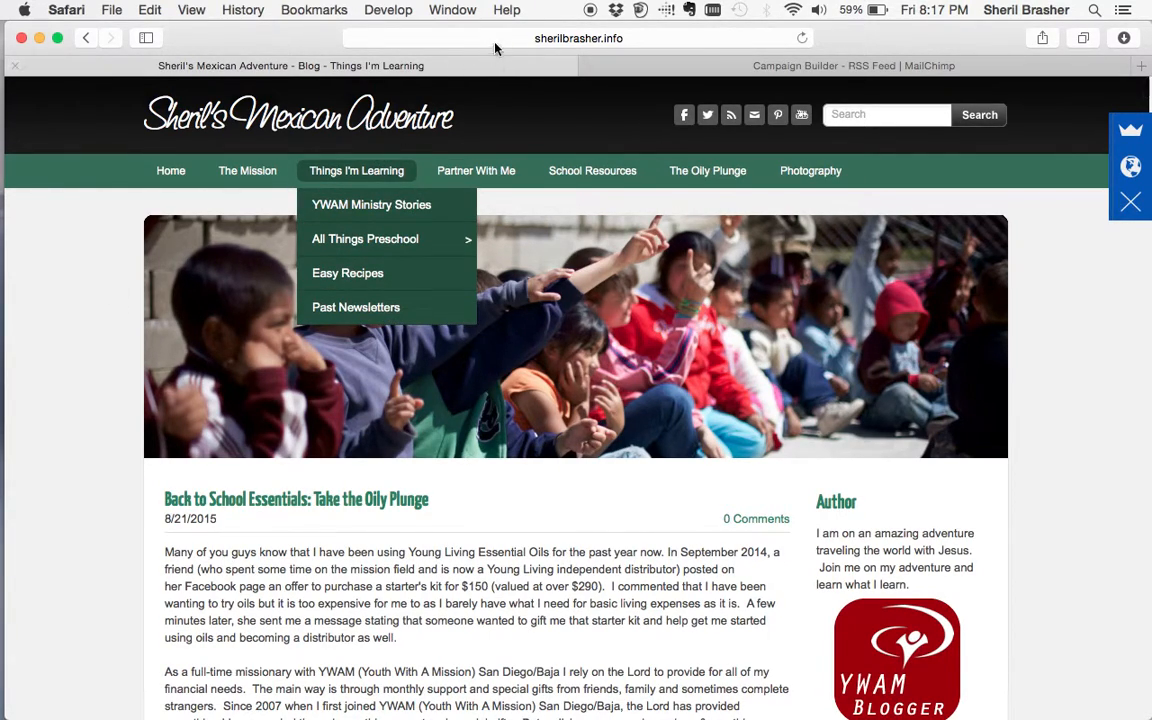
click(446, 36)
key(super+c)
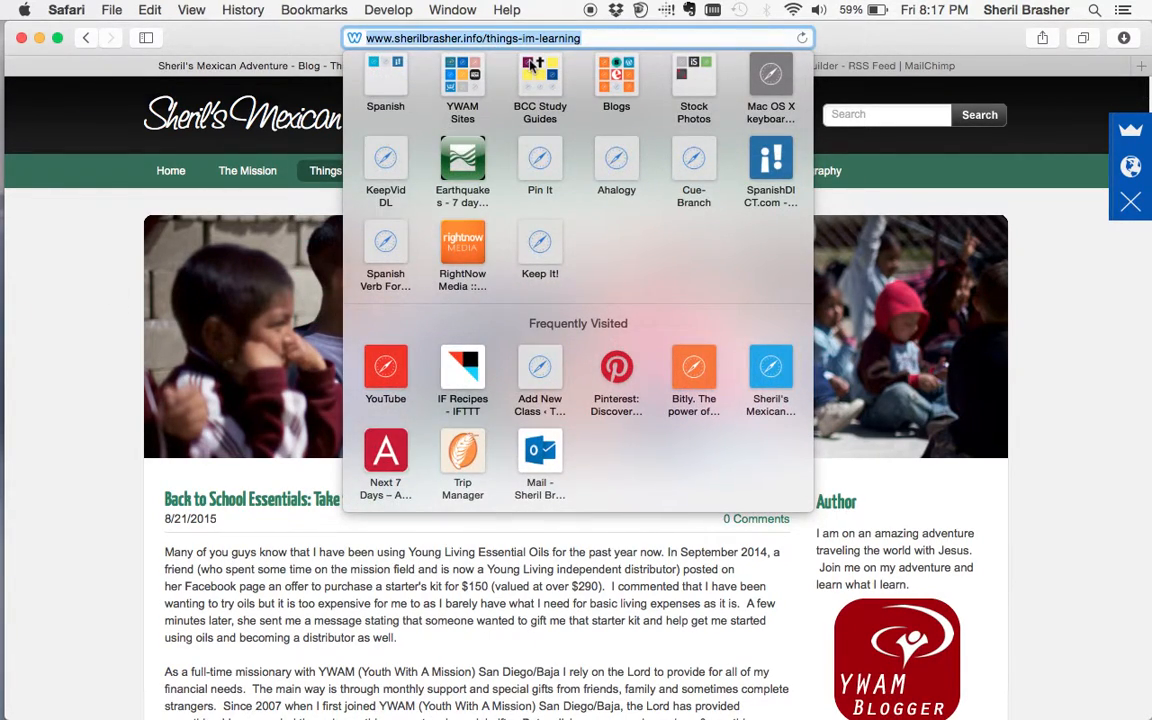
click(822, 66)
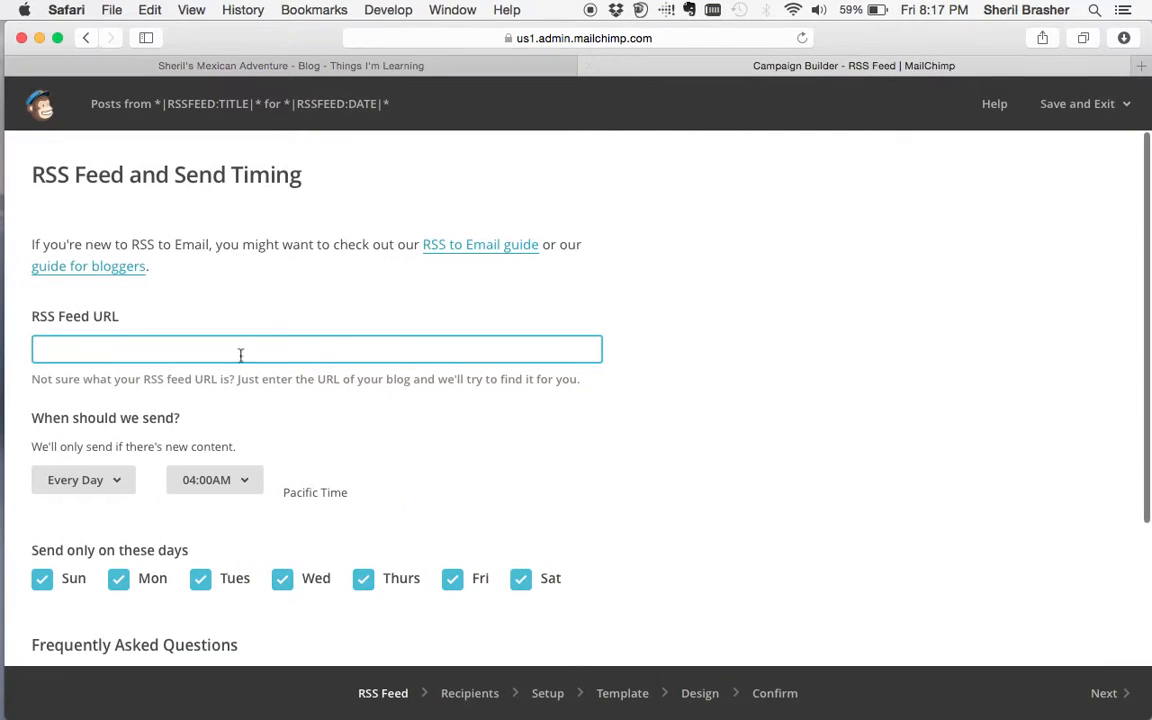
- Paste the blog address as the RSS Feed URL and show the Every day/week/month frequency choices
key(super+v)
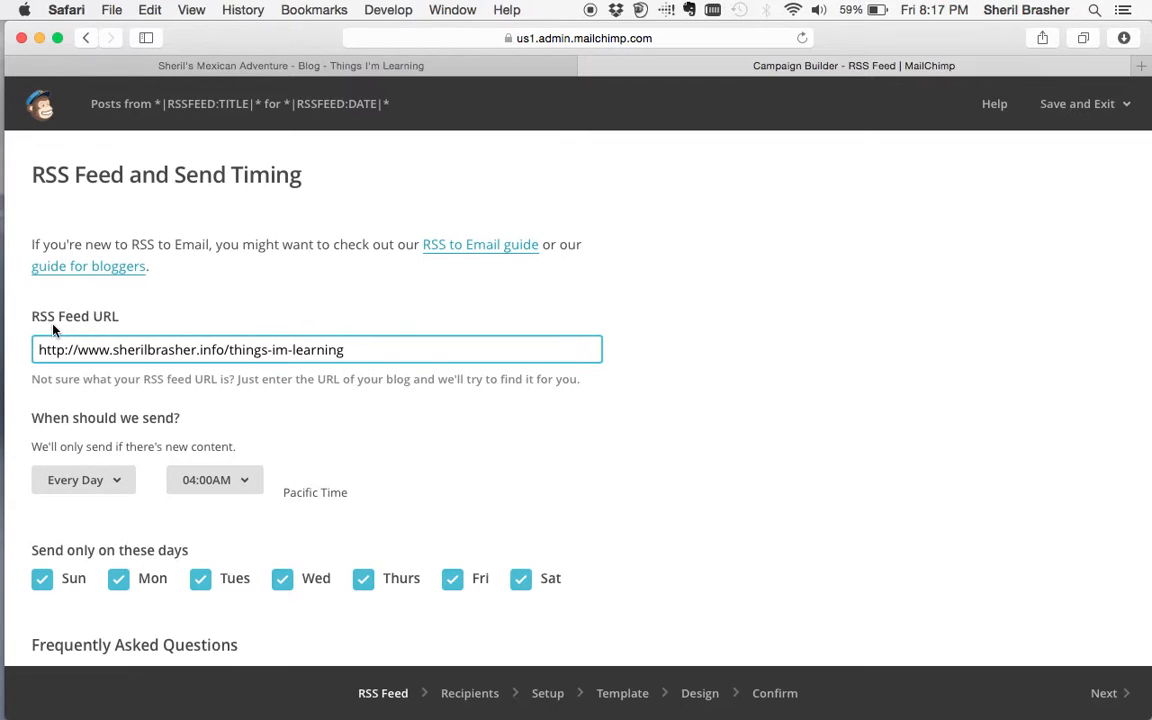
click(119, 488)
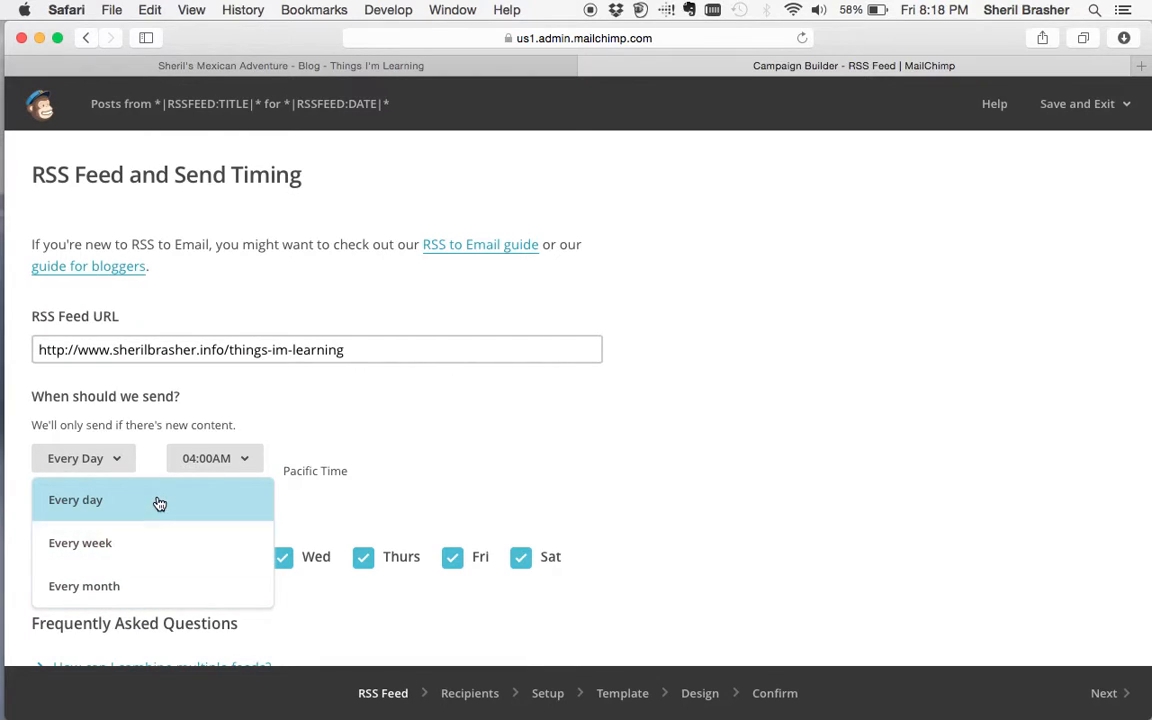
- Switch sending from daily to weekly on Wednesday at 10:00AM Pacific Time
click(158, 541)
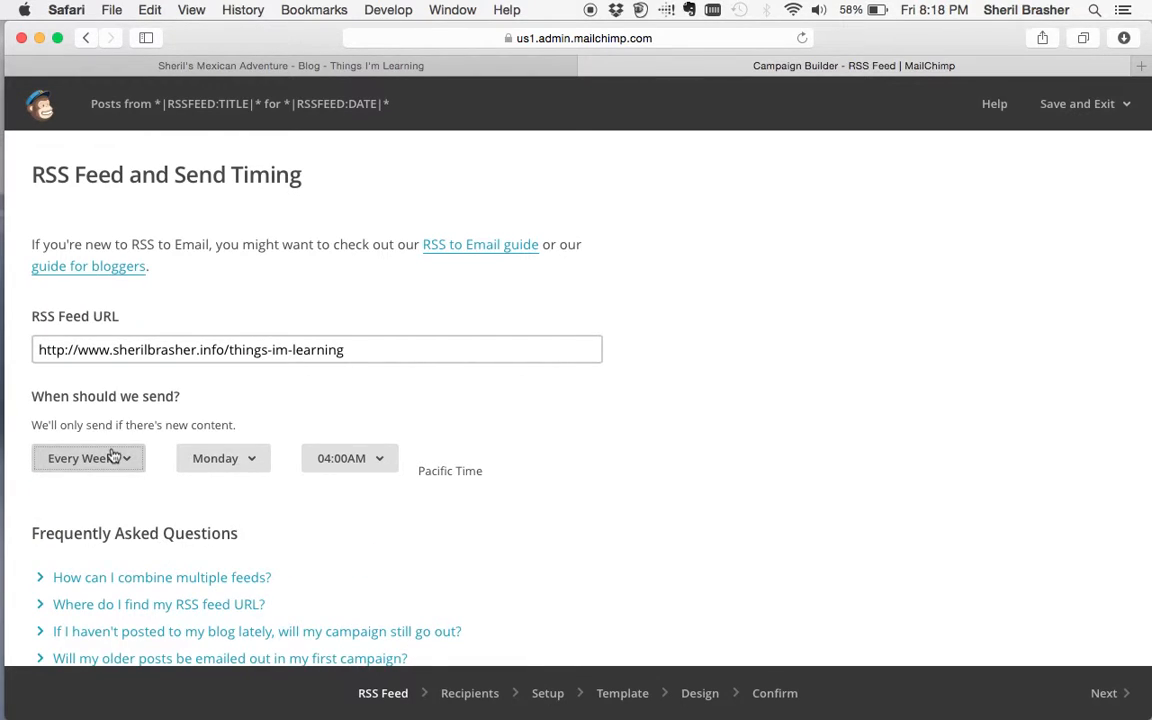
click(256, 464)
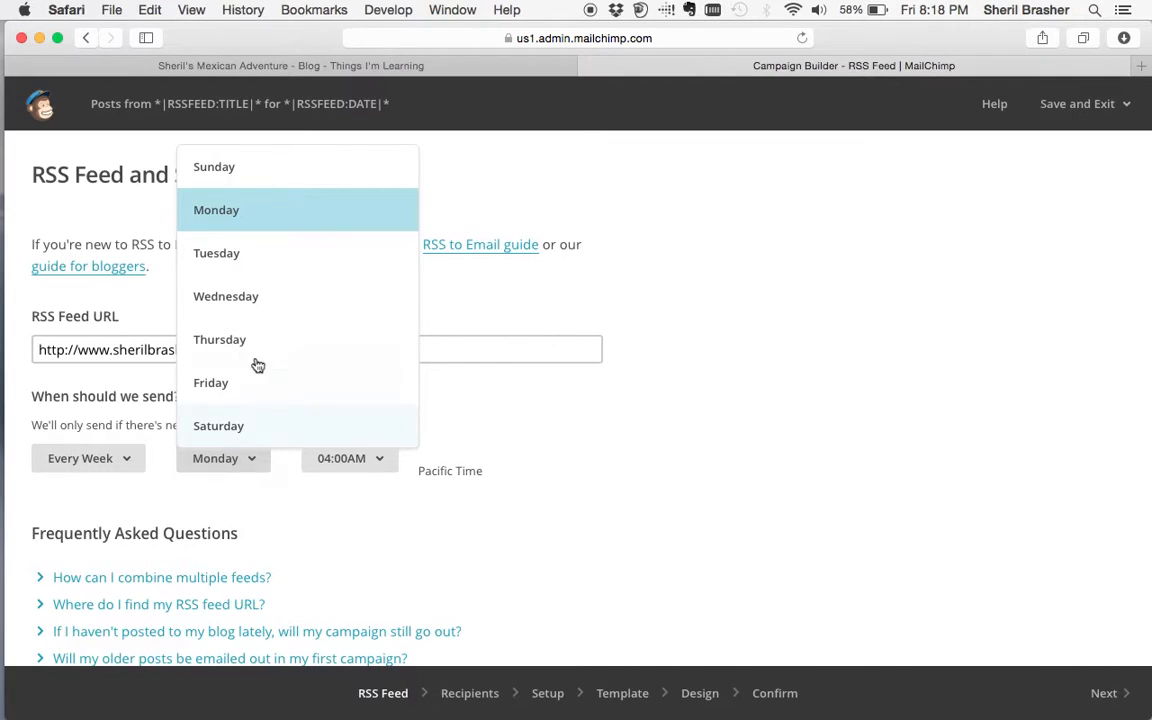
click(258, 300)
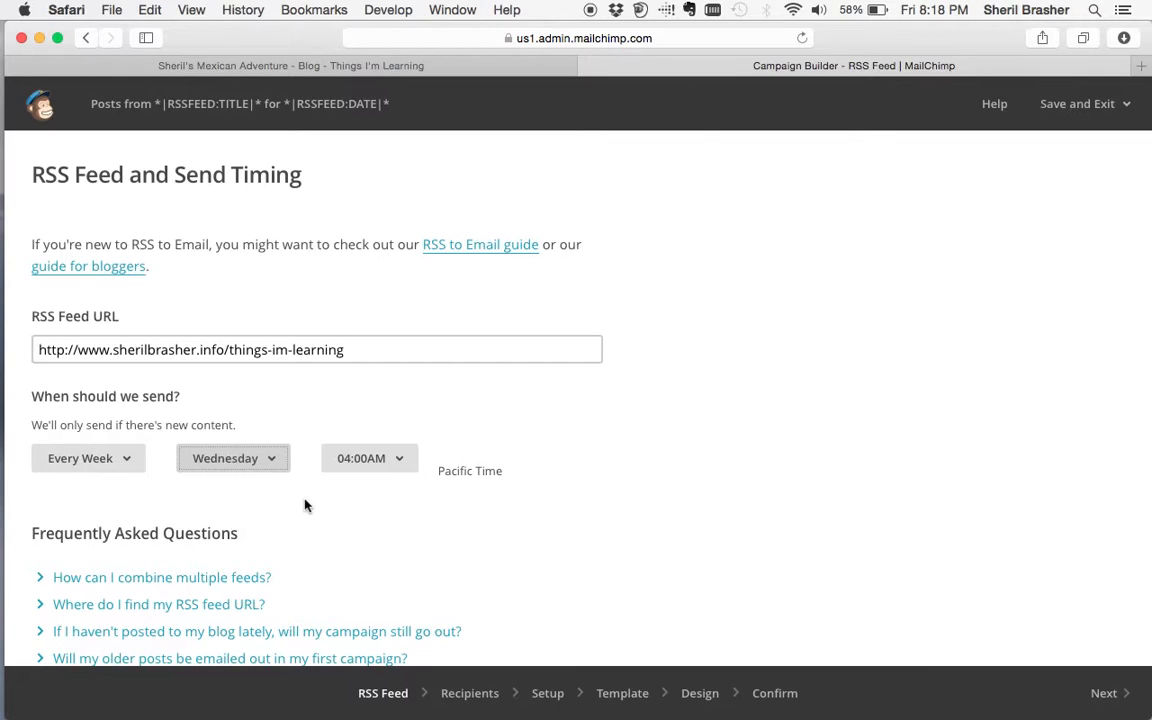
click(399, 462)
scroll(405, 354, down, 3)
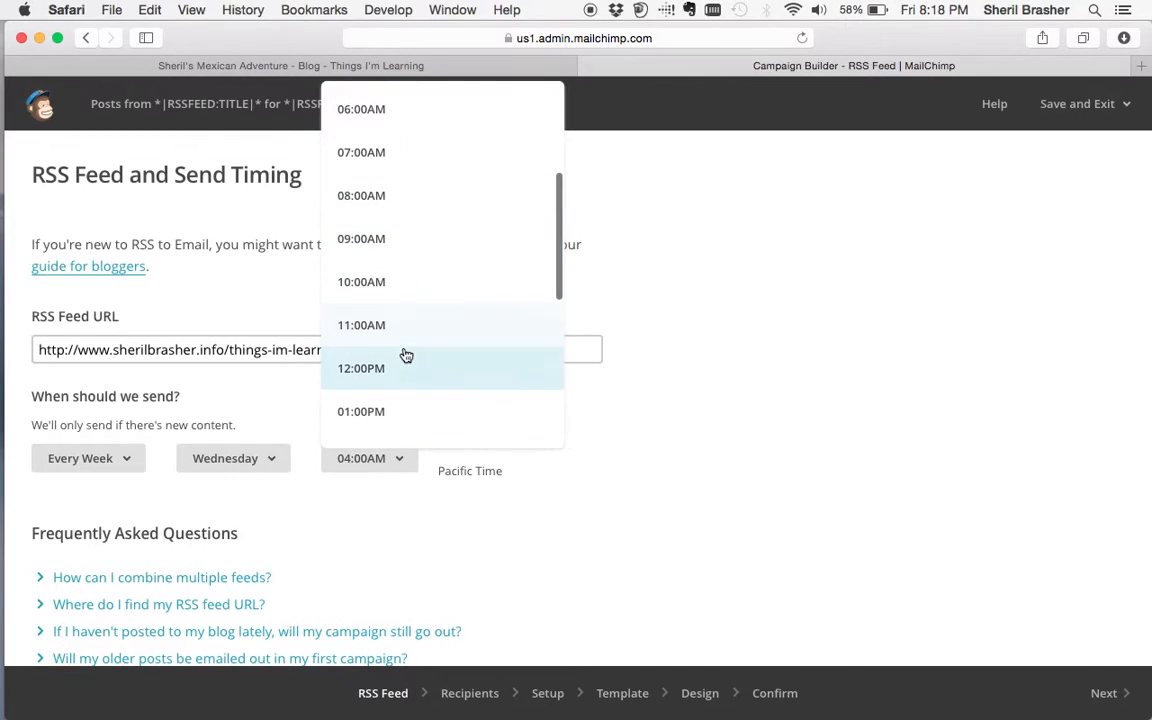
click(404, 298)
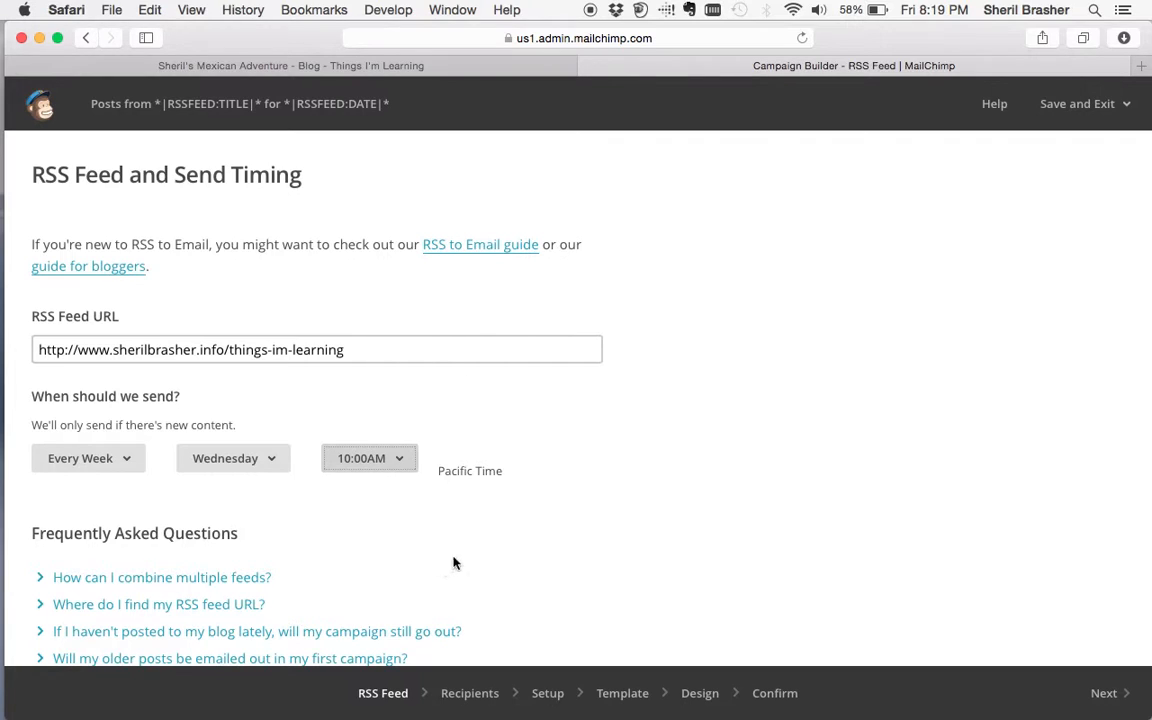
- Check the things-im-learning feed URL and submit it, which fails as not a valid RSS feed
scroll(494, 550, down, 1)
scroll(494, 550, down, 2)
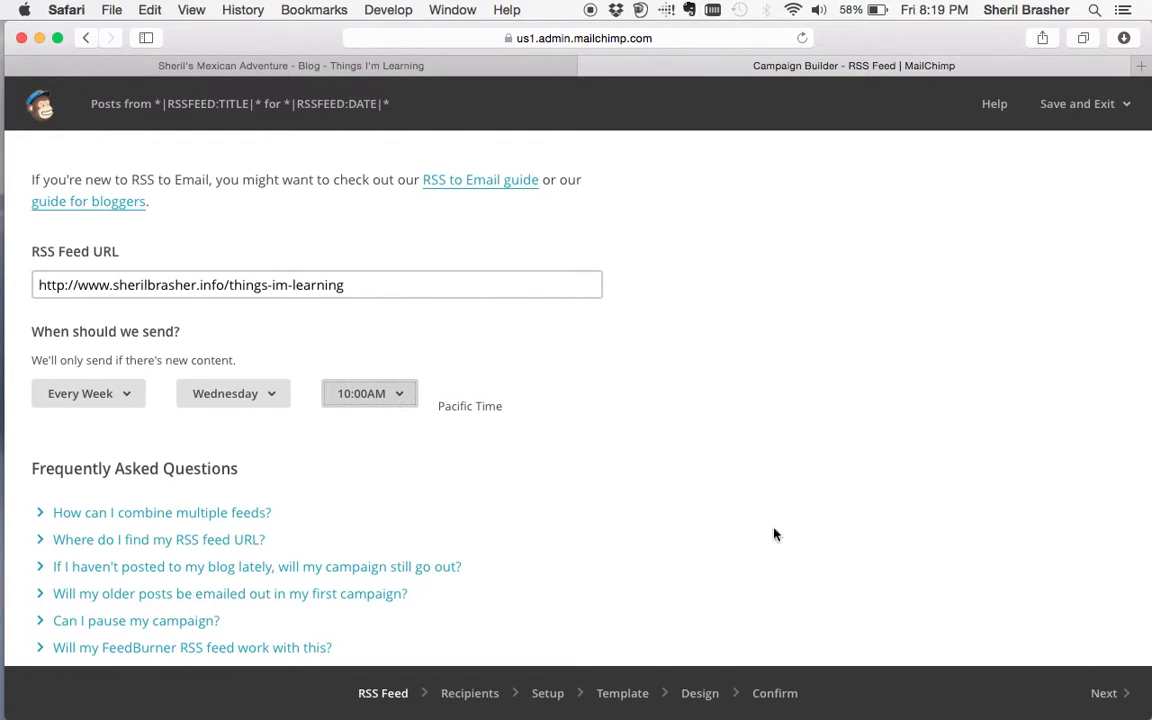
scroll(785, 544, down, 1)
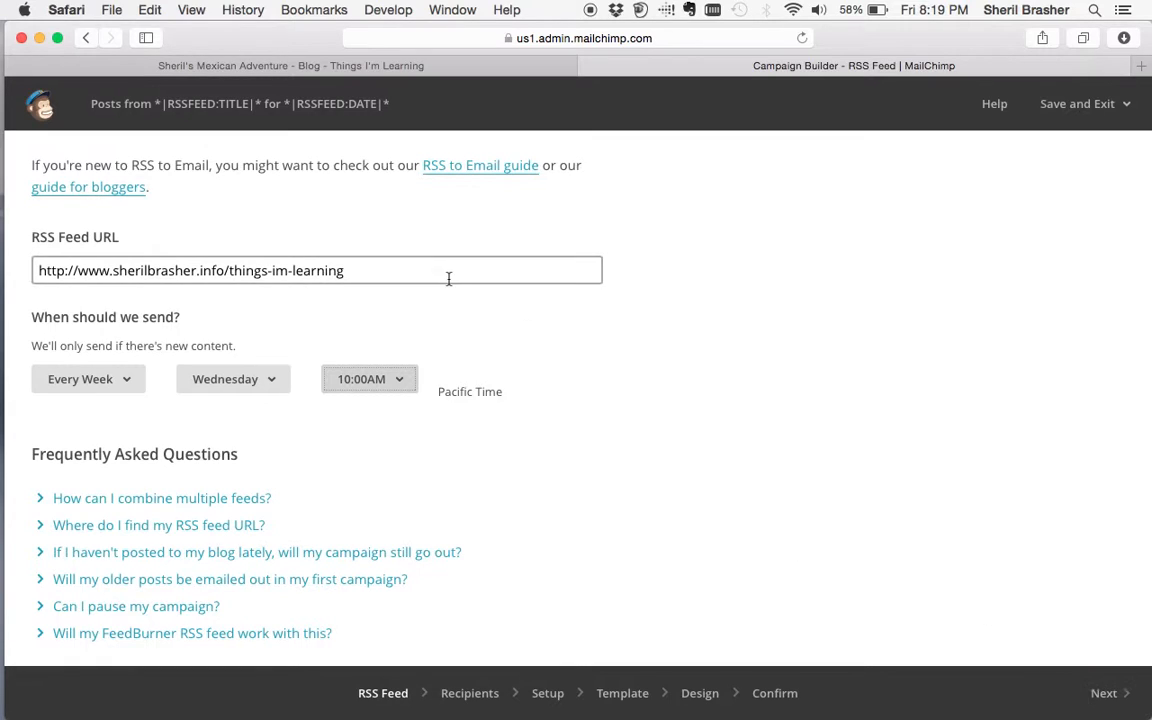
double_click(384, 269)
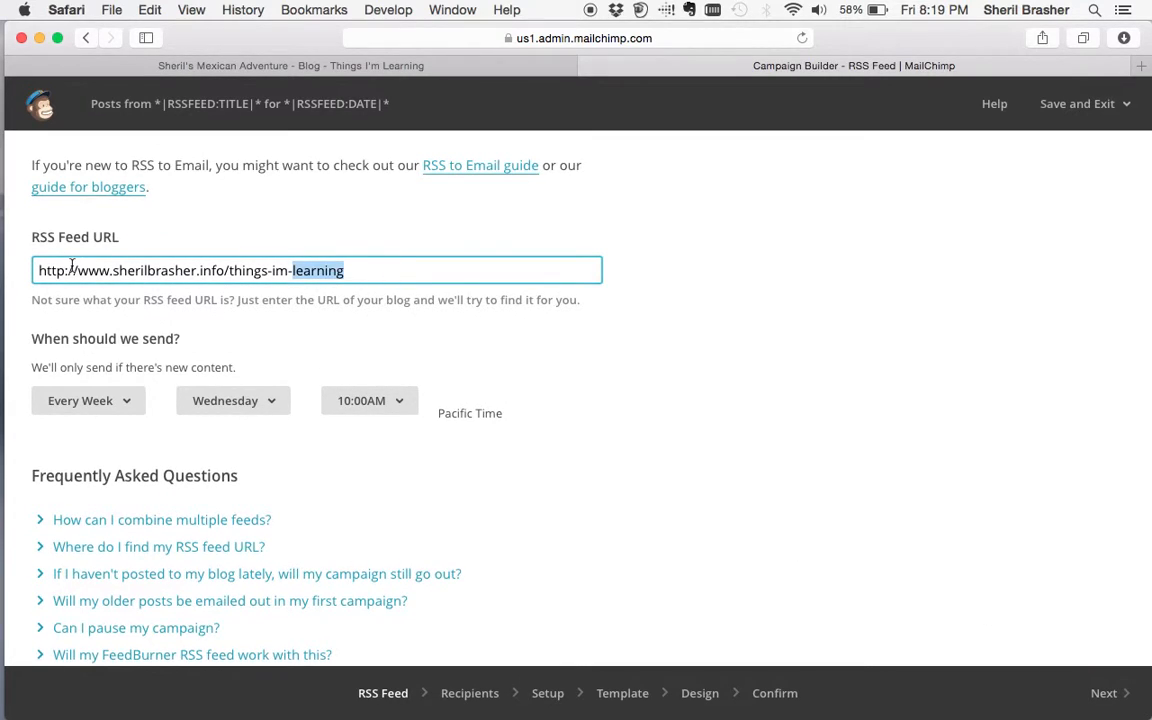
click(384, 262)
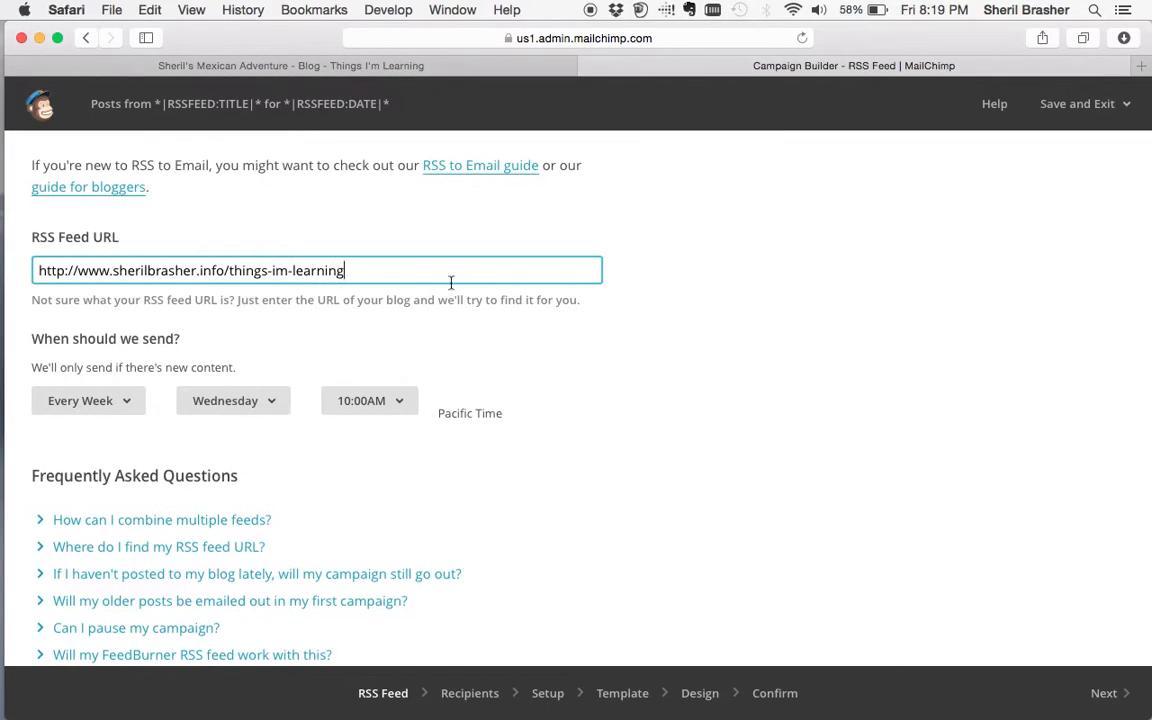
click(1104, 692)
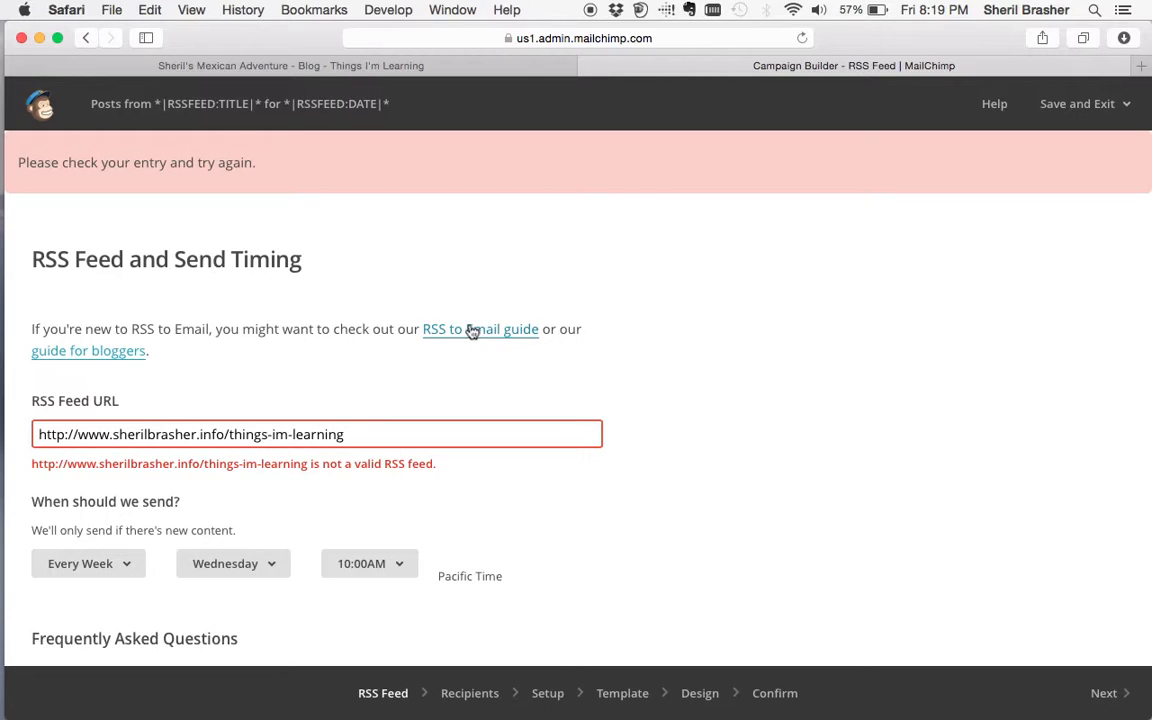
- Return to the blog tab and scroll until the Newsletters RSS Feed link is visible
click(432, 75)
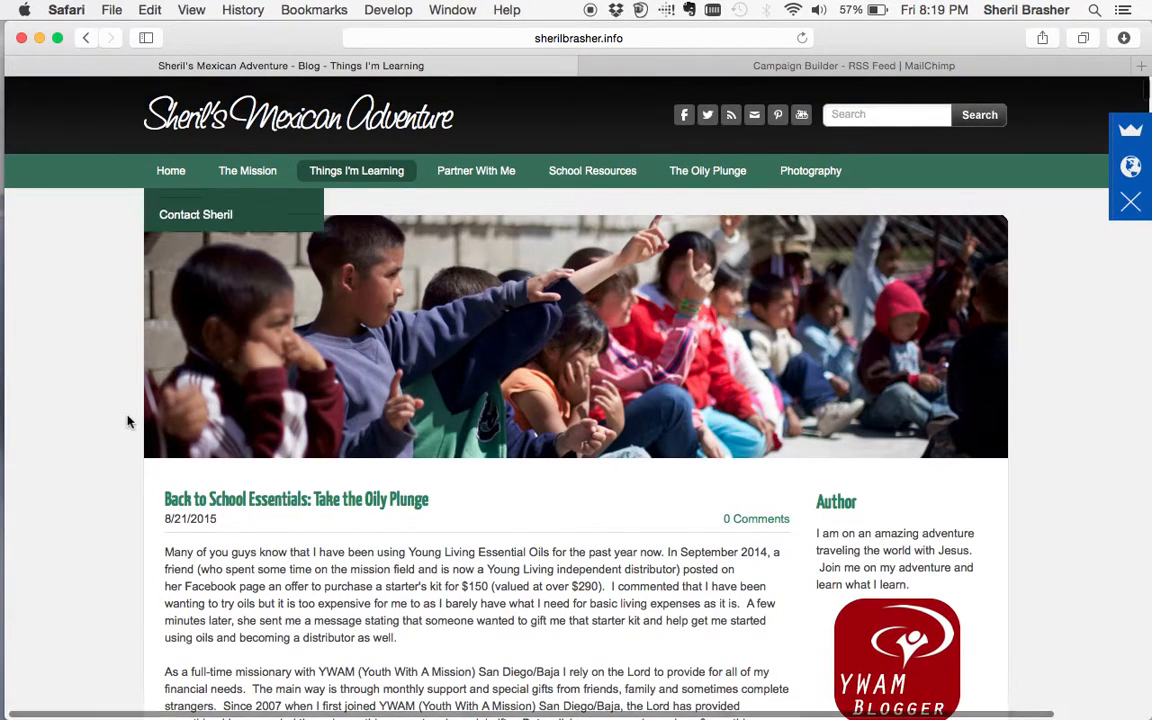
scroll(557, 508, down, 20)
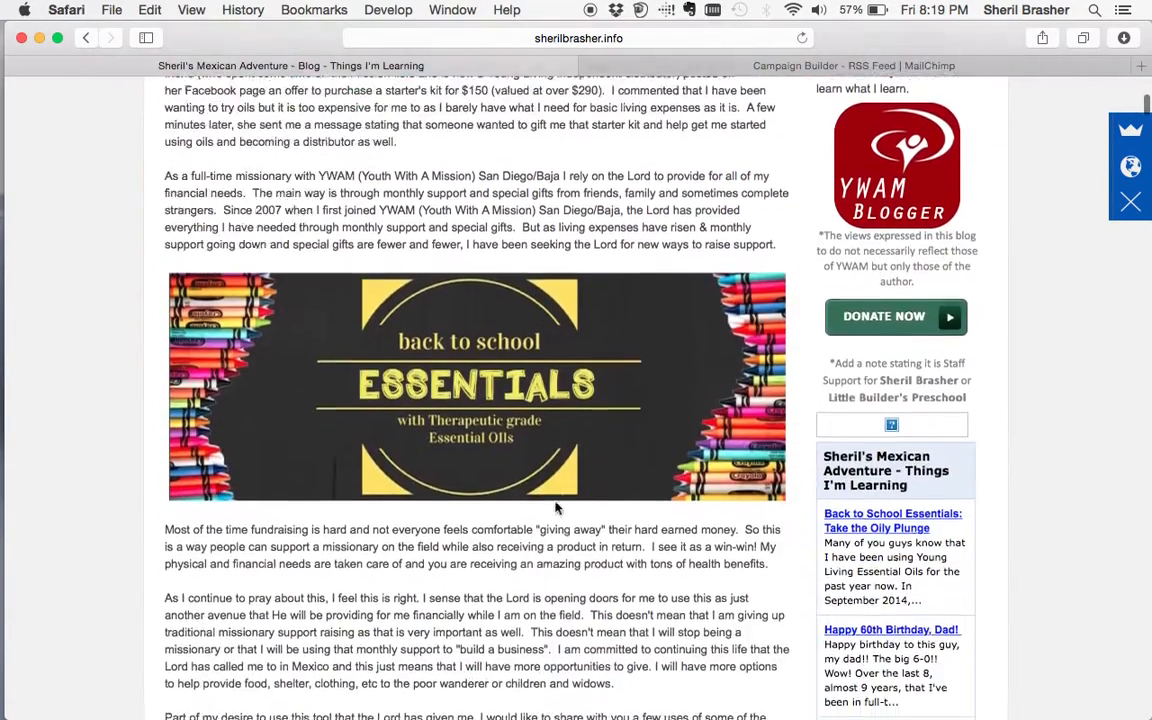
scroll(557, 508, down, 15)
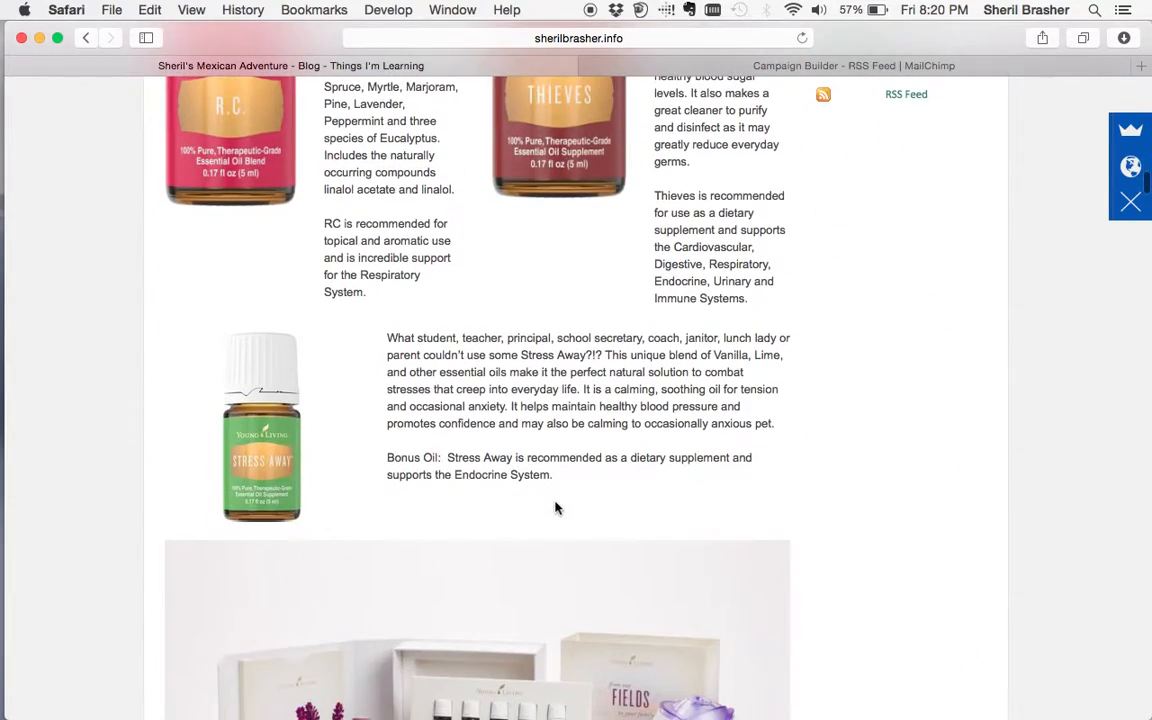
scroll(557, 508, up, 2)
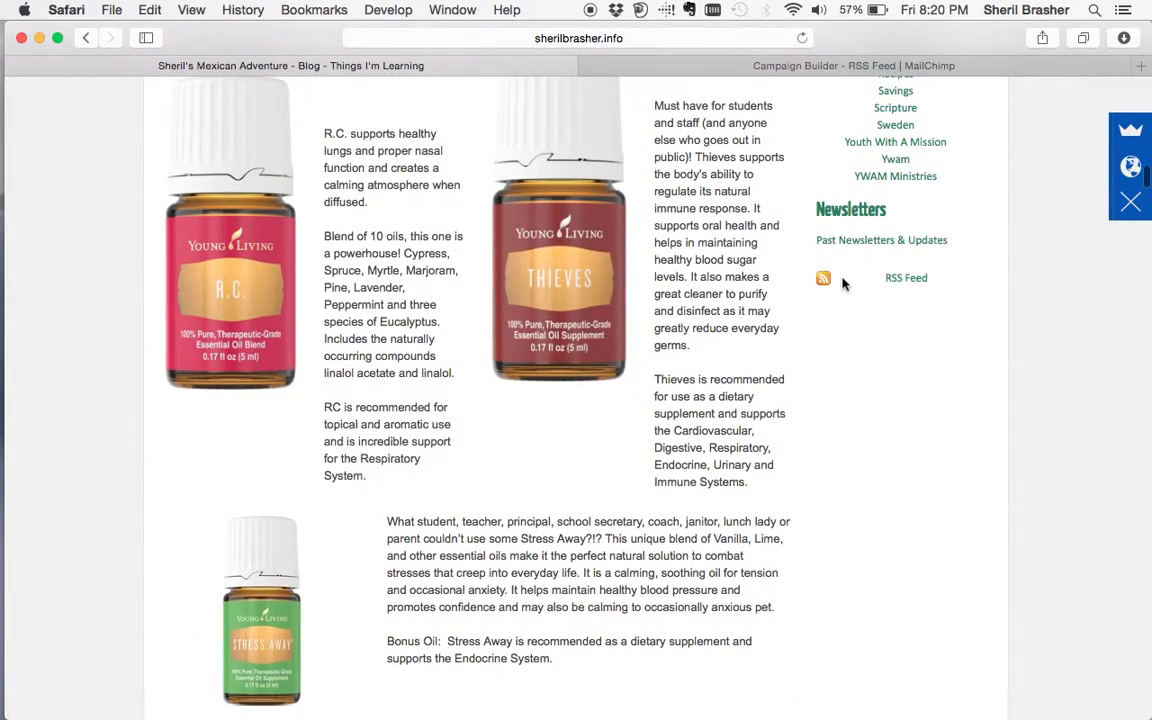
- Open the blog's RSS feed link and cancel the Shared Links and no-application prompts
click(914, 284)
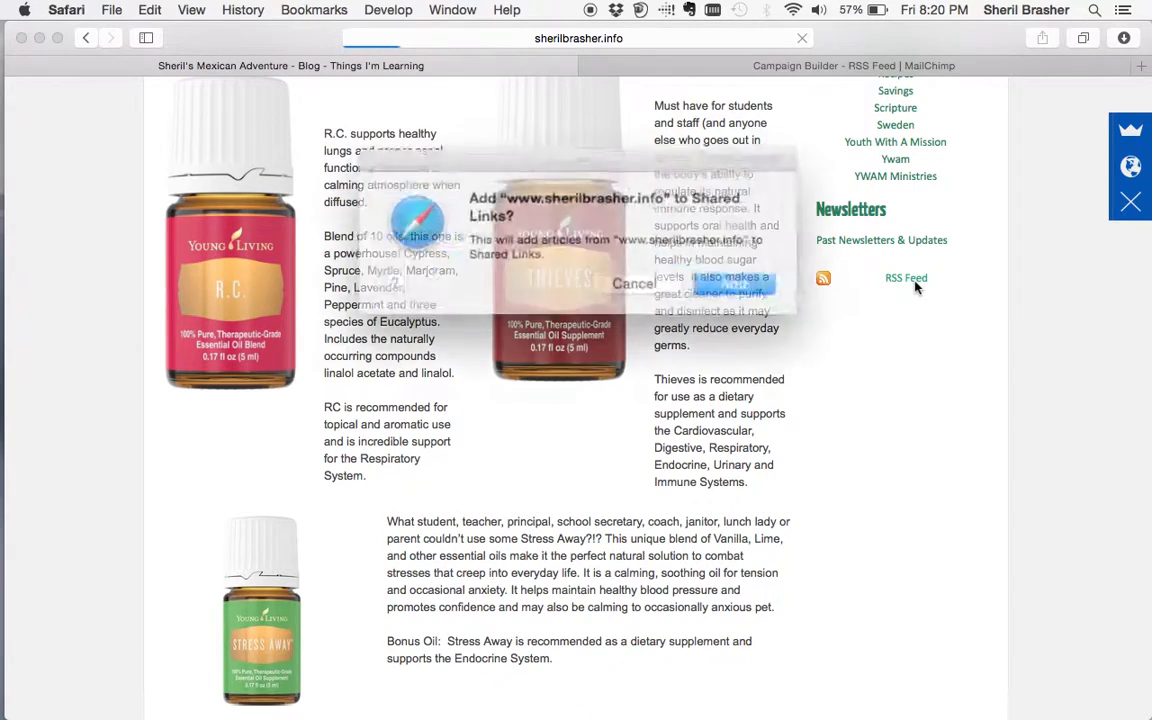
click(628, 278)
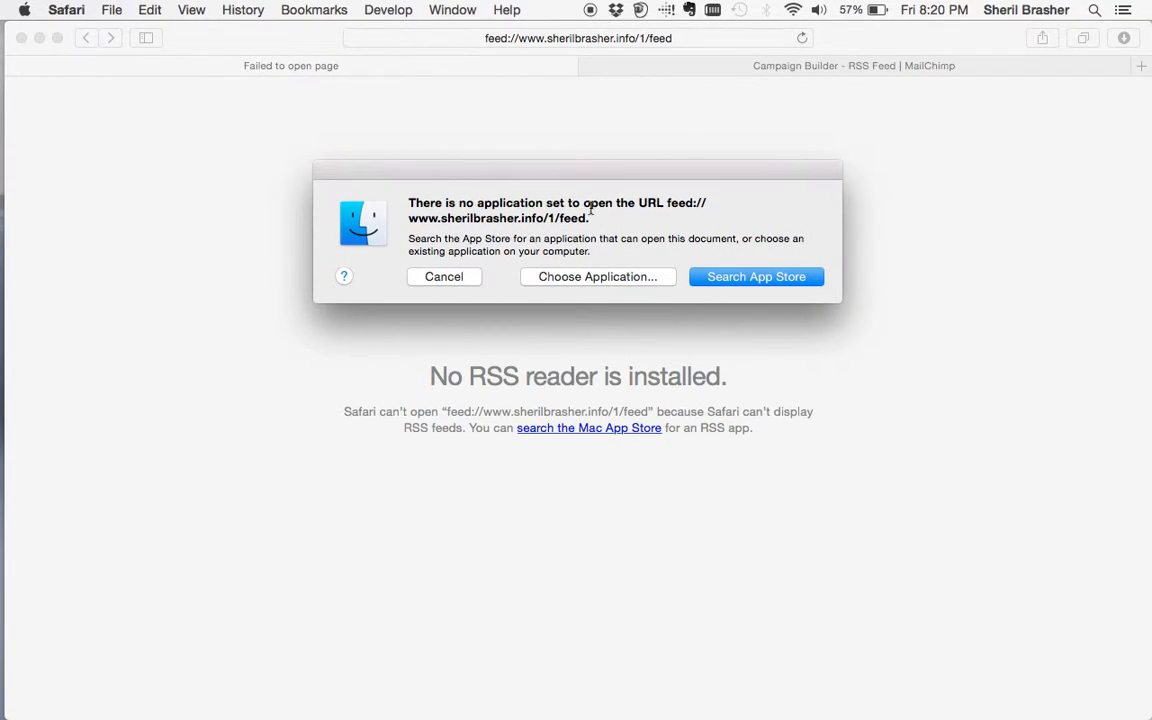
click(447, 278)
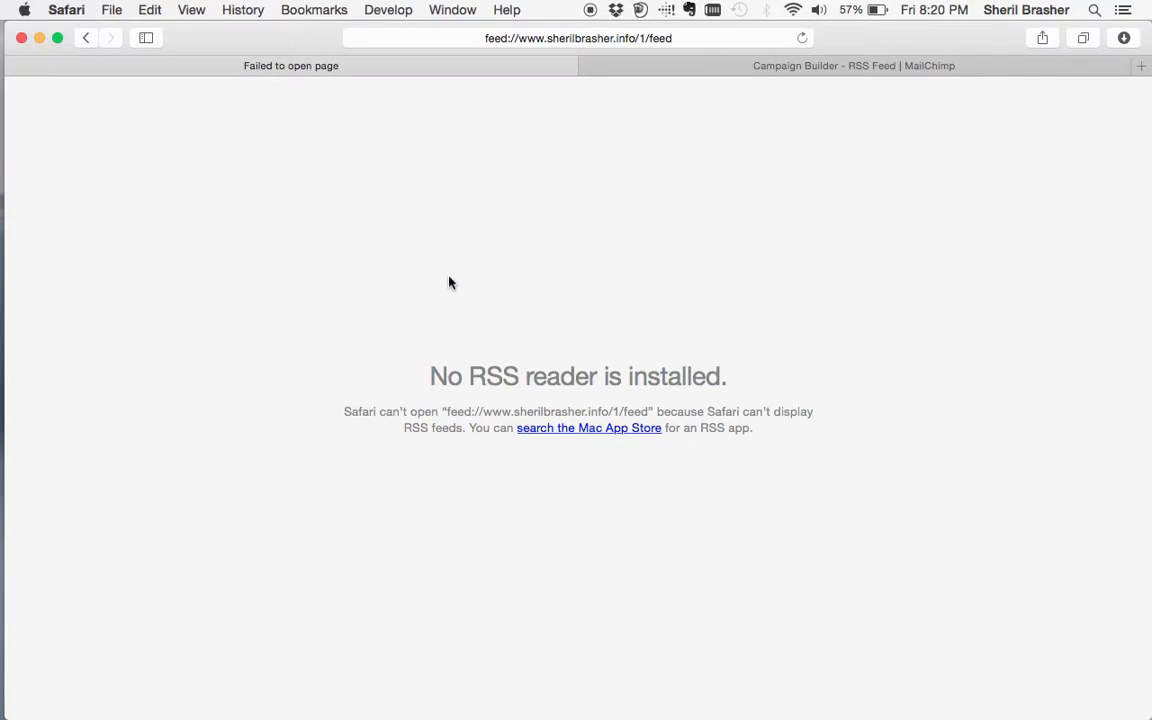
- Select the feed address ending in /1/feed in the address bar, leaving out the feed:// prefix
click(521, 40)
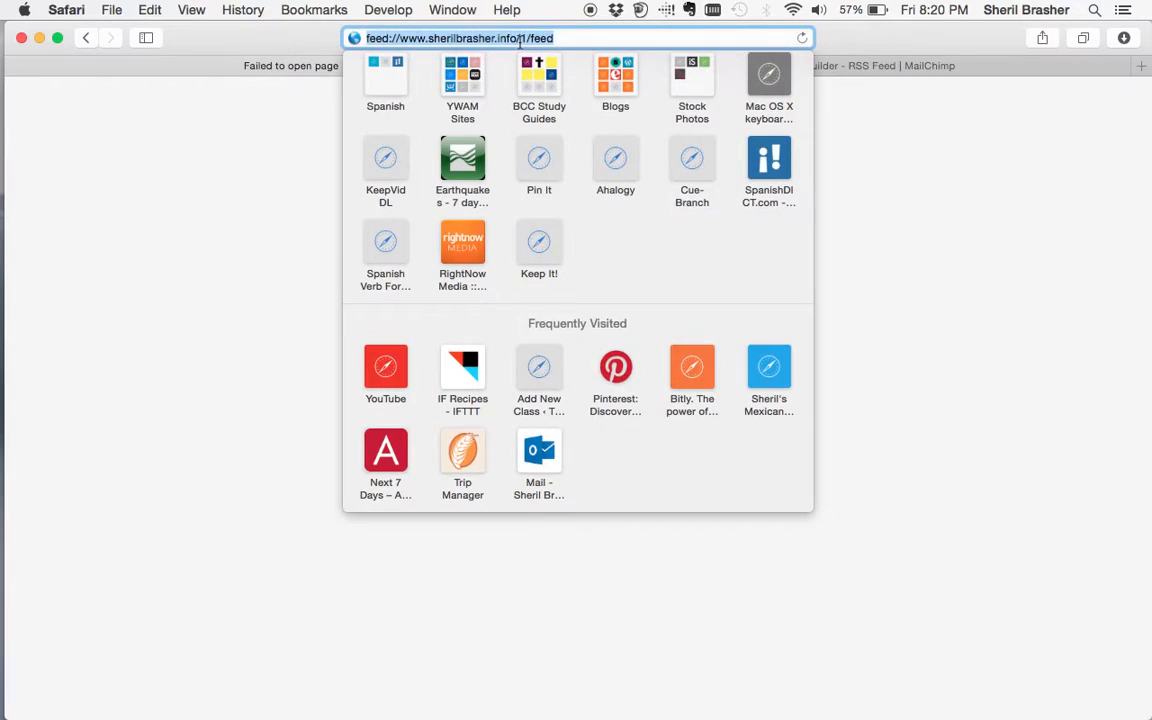
click(407, 38)
click(403, 38)
drag(403, 38, 578, 37)
key(super+c)
- Replace MailChimp's RSS Feed URL with the copied /1/feed address and proceed to Recipients
click(1013, 244)
click(875, 66)
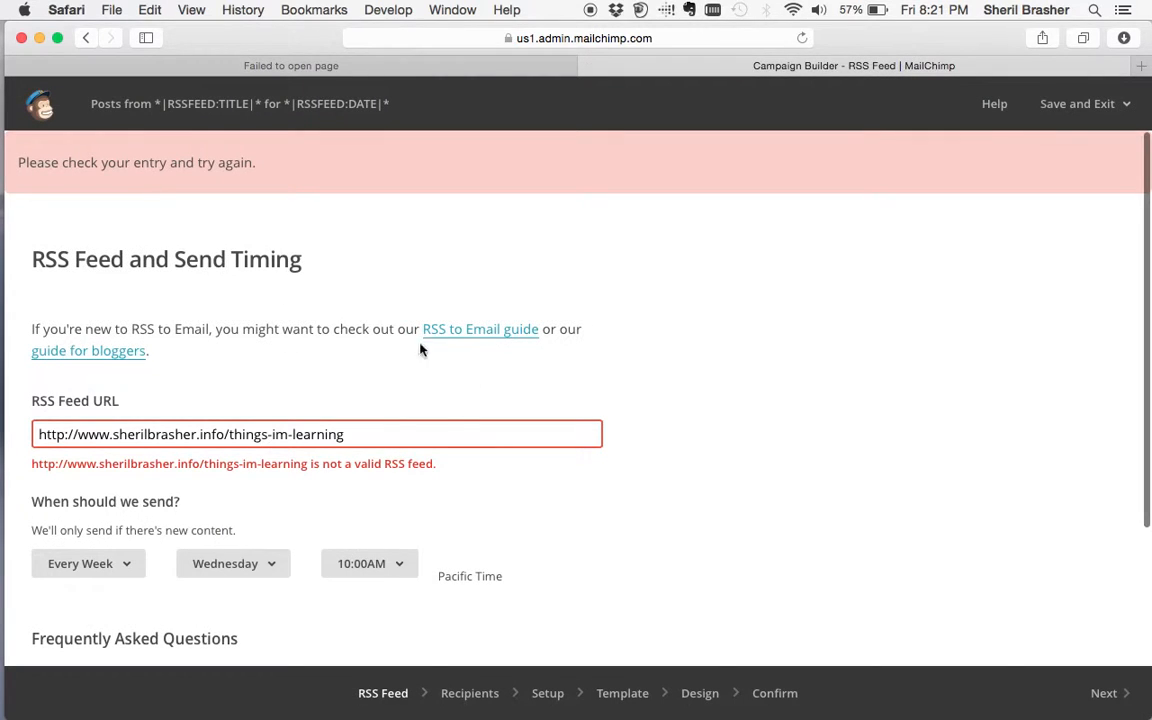
triple_click(352, 437)
key(super+v)
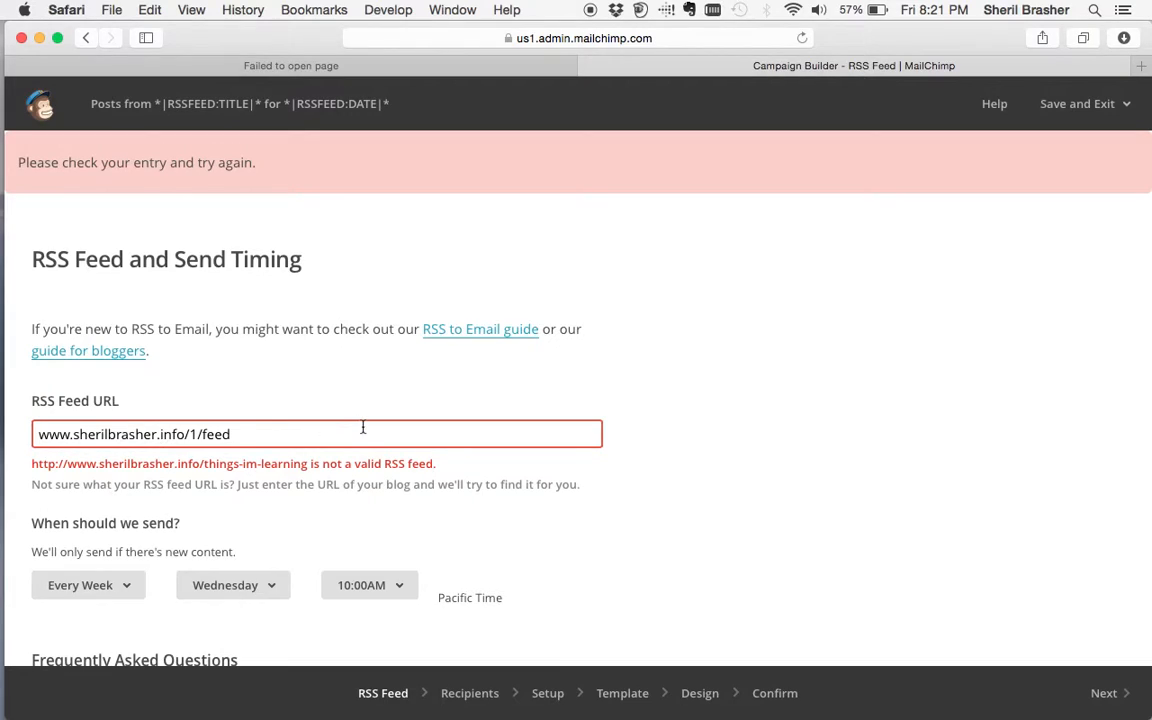
click(1118, 694)
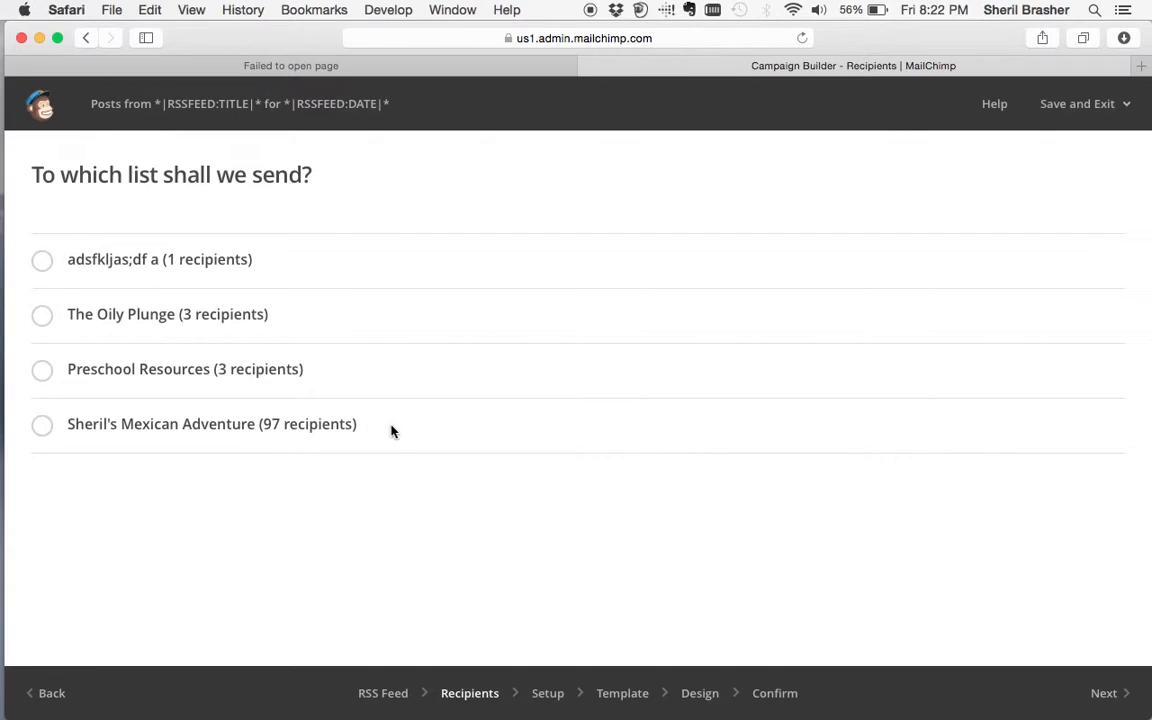
- Choose the whole Sheril's Mexican Adventure list (97 recipients) and continue to Setup
click(42, 428)
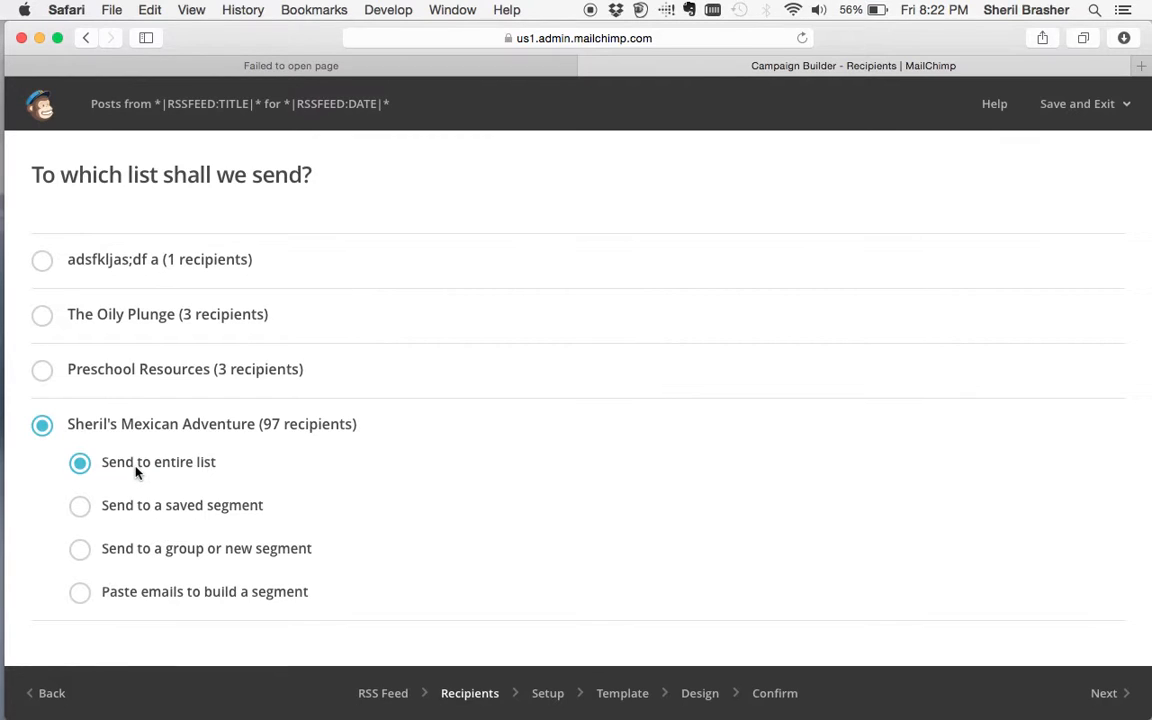
click(1100, 693)
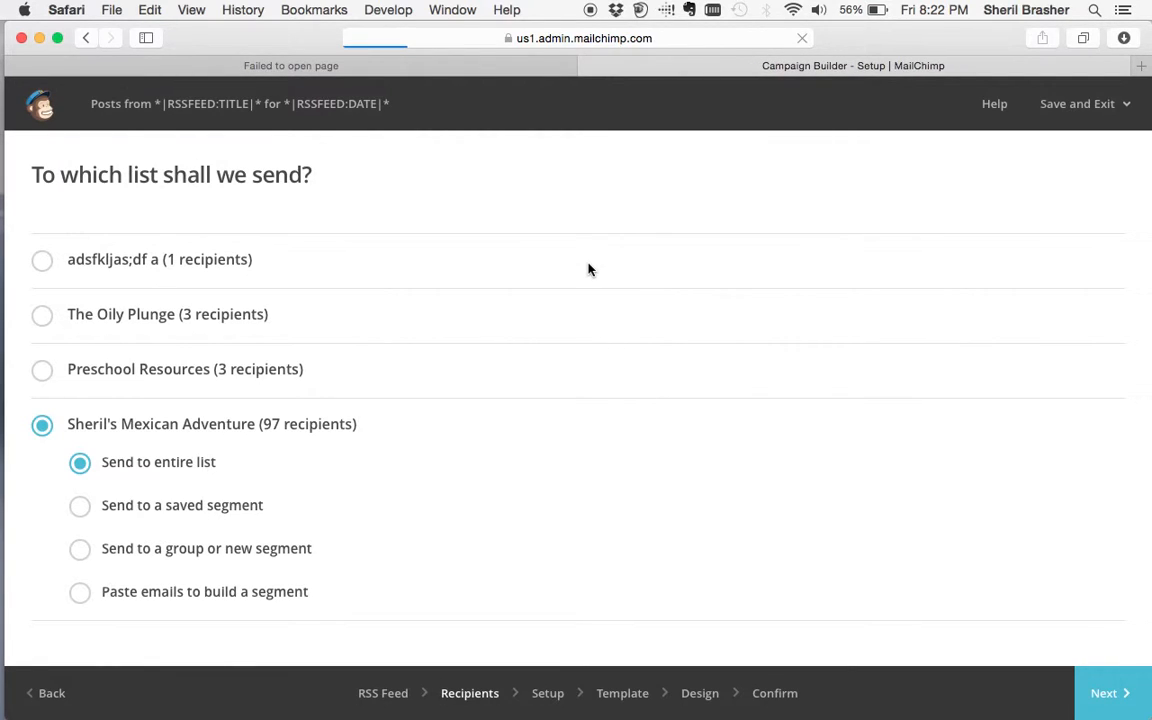
- Name the campaign 'New Blogs', correcting the mistyped entry
click(470, 273)
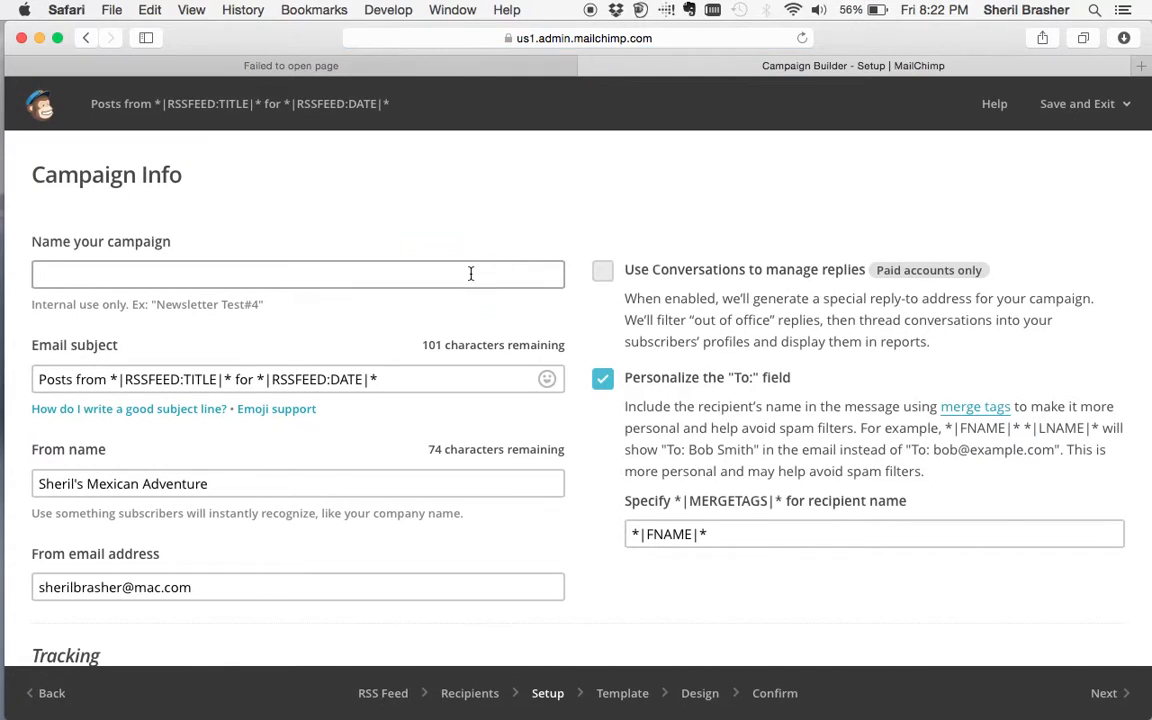
text(New)
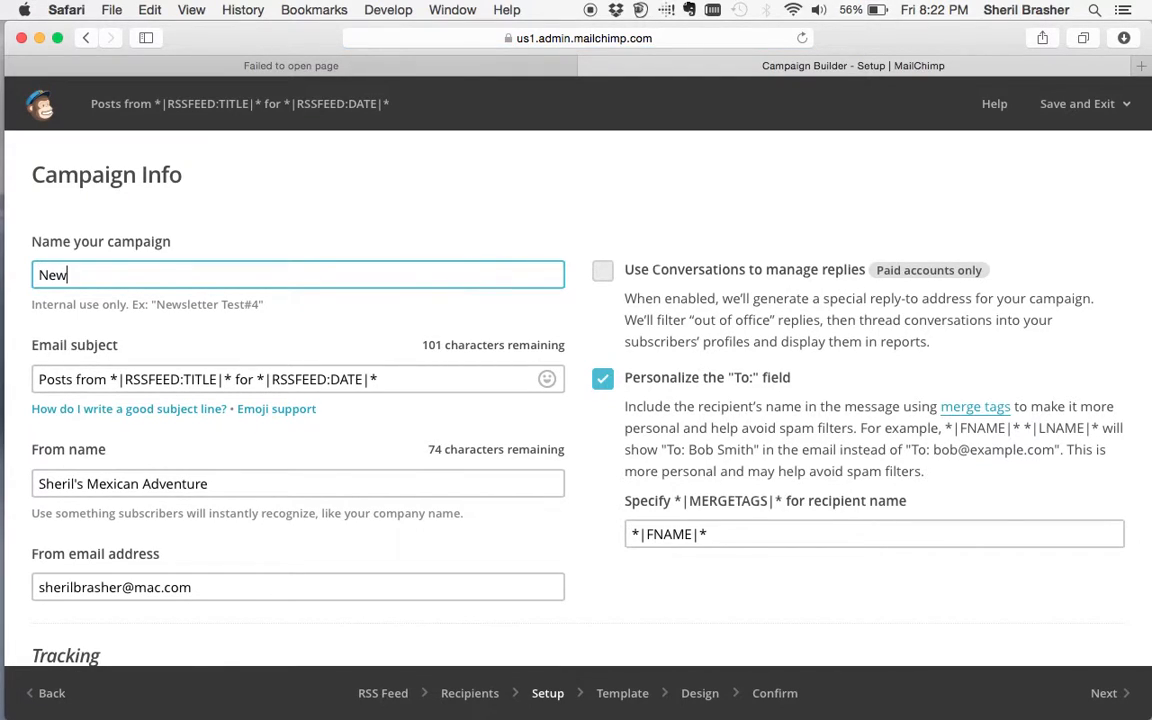
text(sletters)
key(BackSpace)
key(BackSpace)
key(BackSpace)
key(BackSpace)
key(BackSpace)
key(BackSpace)
key(BackSpace)
key(BackSpace)
key(BackSpace)
key(BackSpace)
key(BackSpace)
text(New b)
key(BackSpace)
text(Blogs)
drag(113, 273, 31, 280)
click(99, 283)
- Inspect the RSSFEED:TITLE merge tag in the subject, then bring the other tab back to the blog page
click(417, 386)
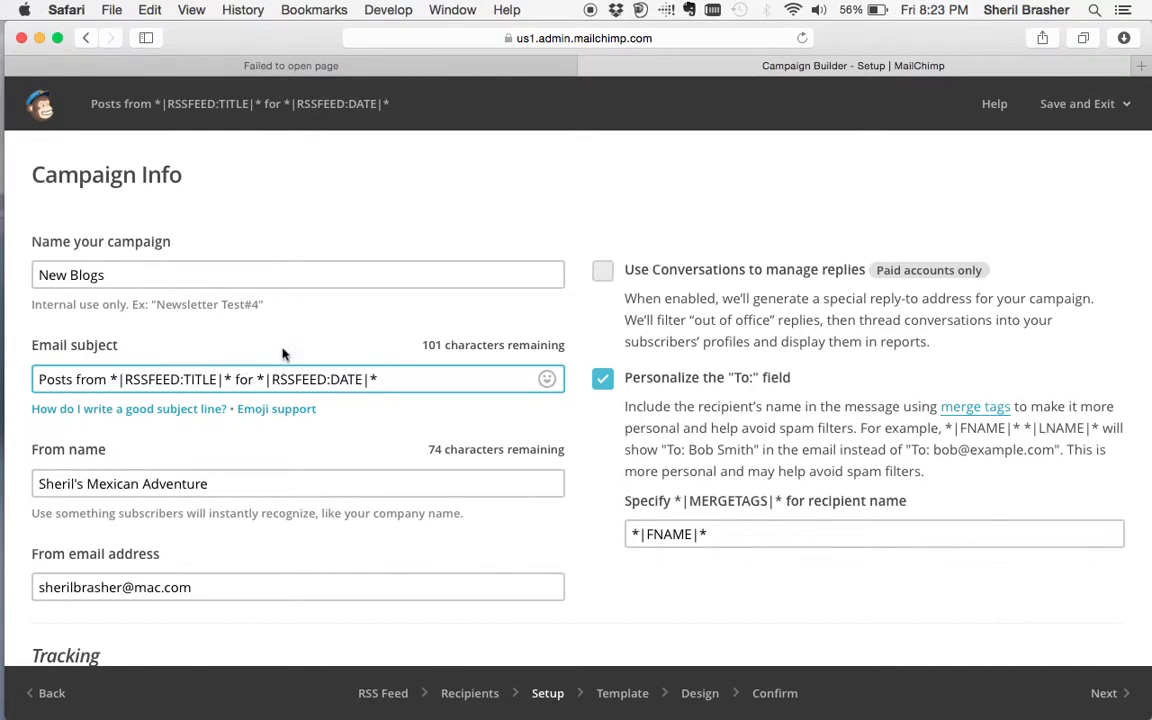
double_click(155, 381)
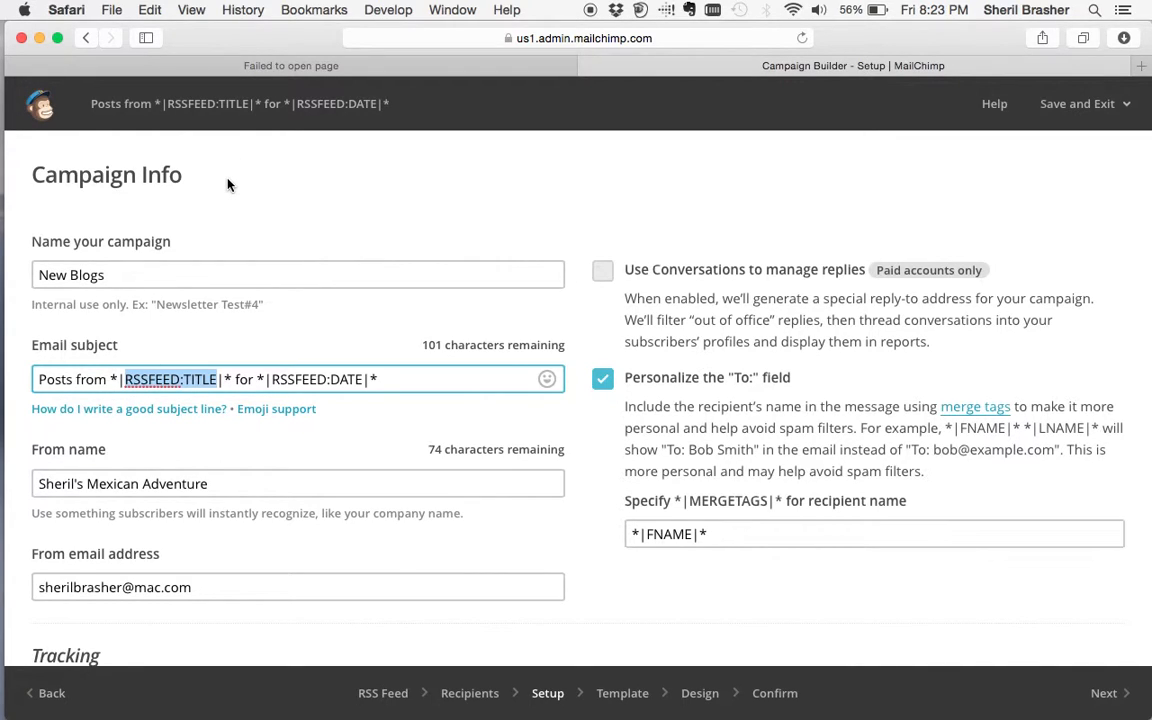
click(255, 65)
click(86, 38)
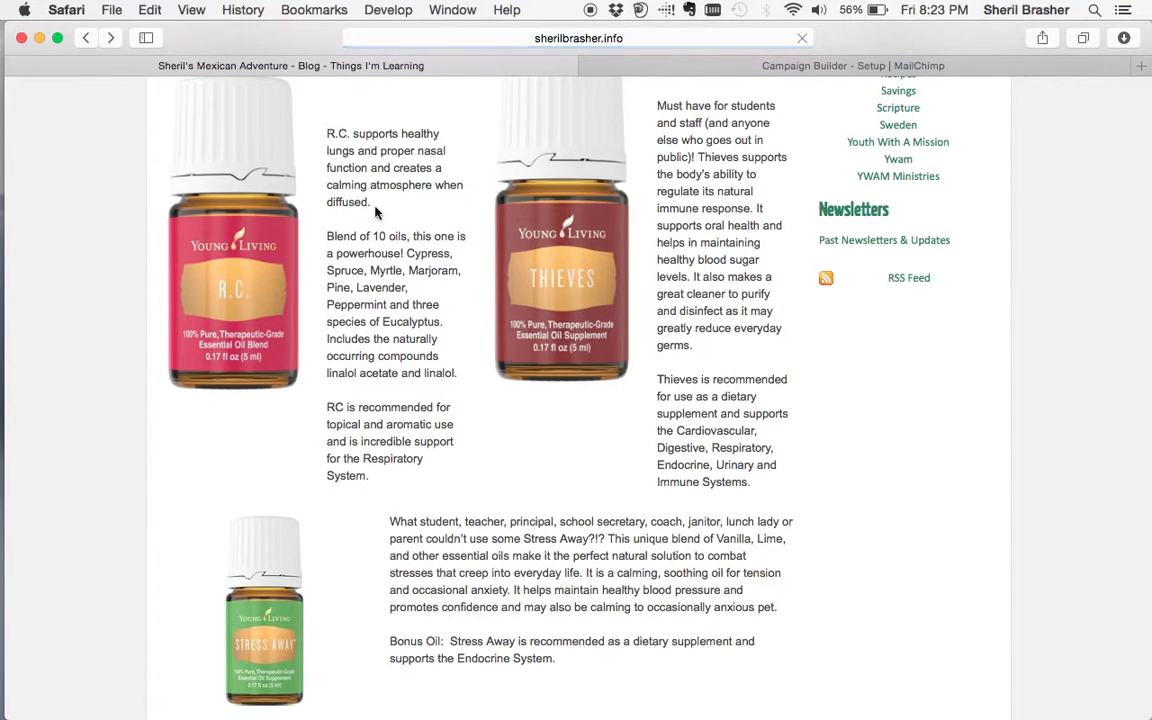
- Leave the blog page and go back to the New Blogs Campaign Info form in MailChimp
scroll(375, 211, up, 10)
click(820, 65)
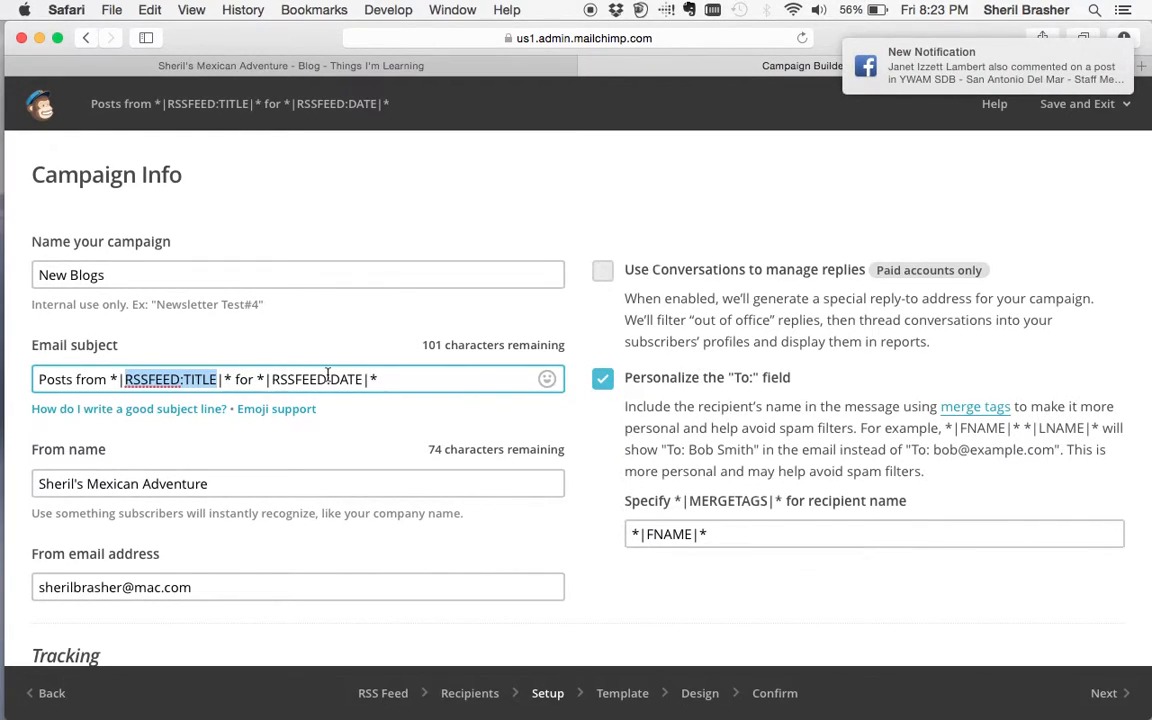
- Highlight the sender name and the sender email address in the setup fields
double_click(237, 484)
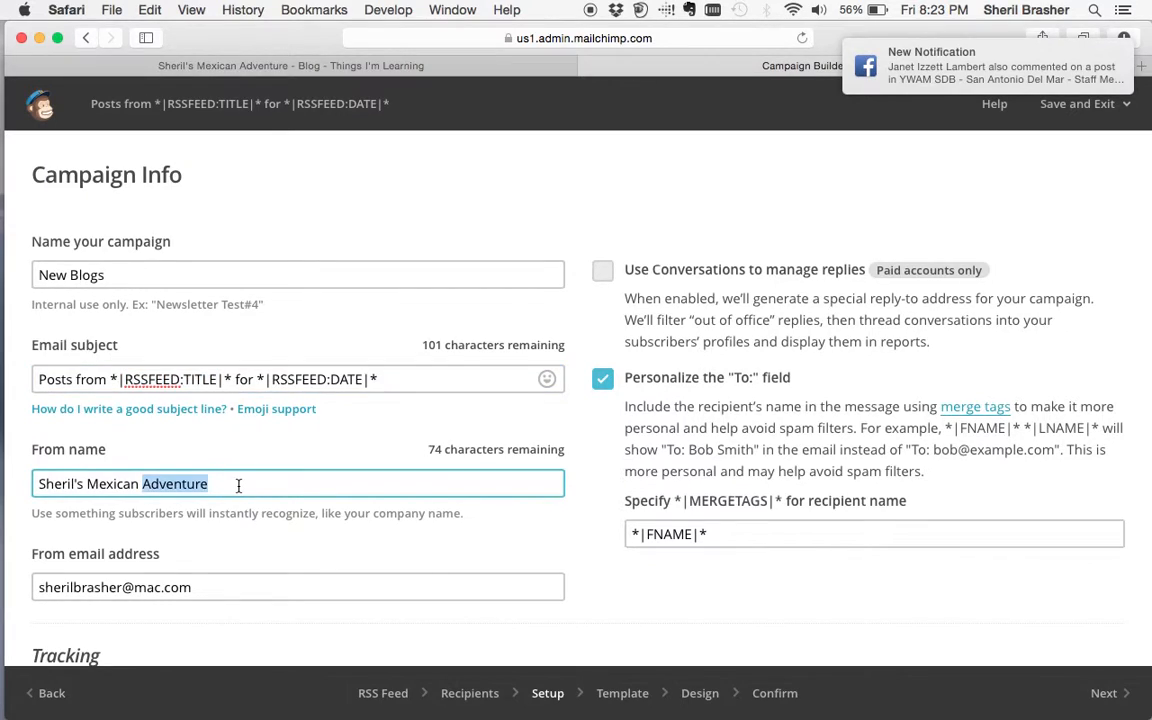
drag(238, 485, 35, 488)
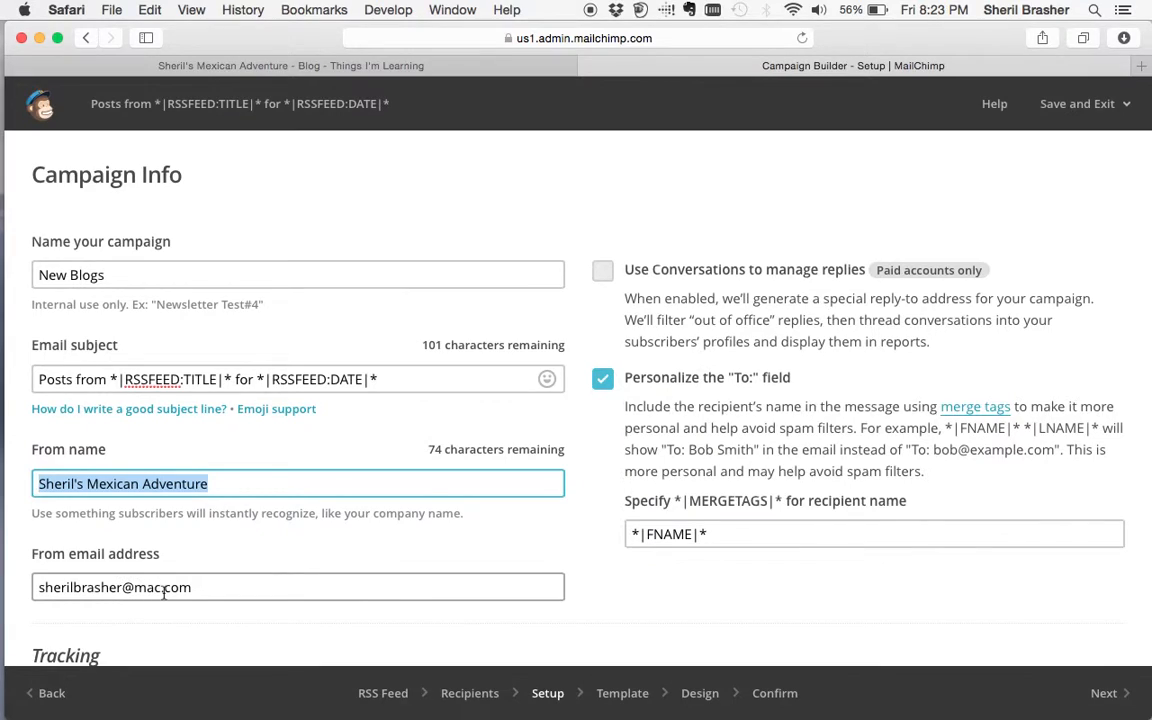
triple_click(200, 590)
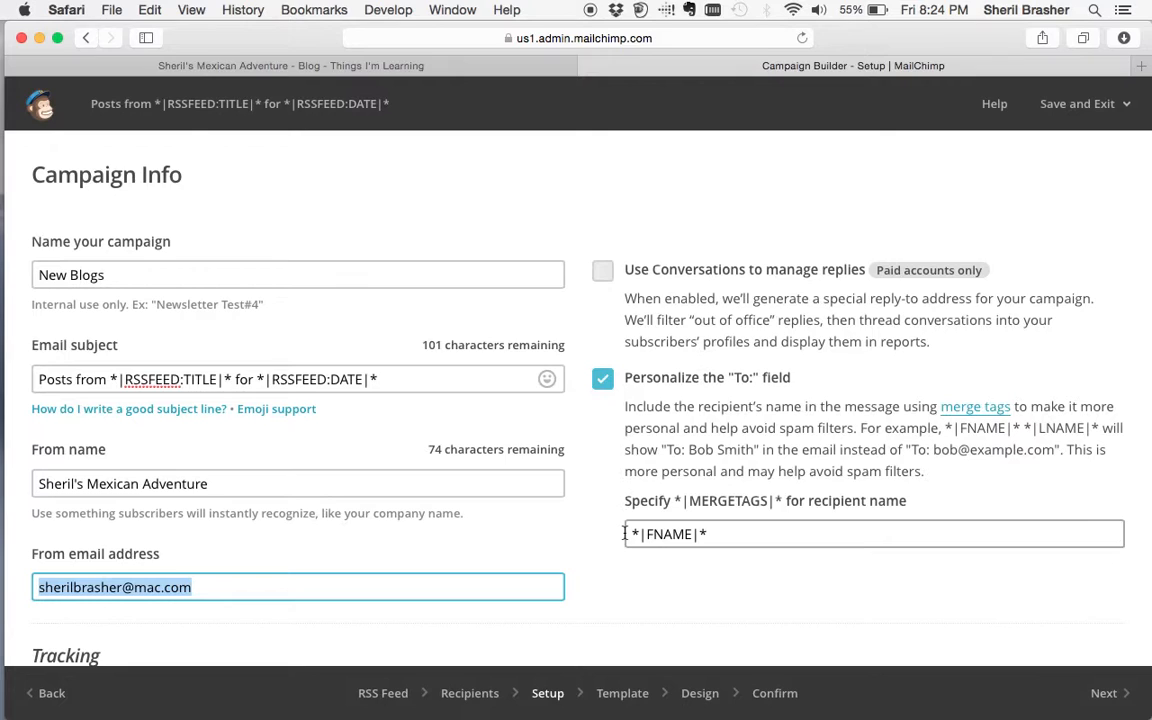
- Scroll down the campaign setup page to the Social Media section
scroll(625, 535, down, 4)
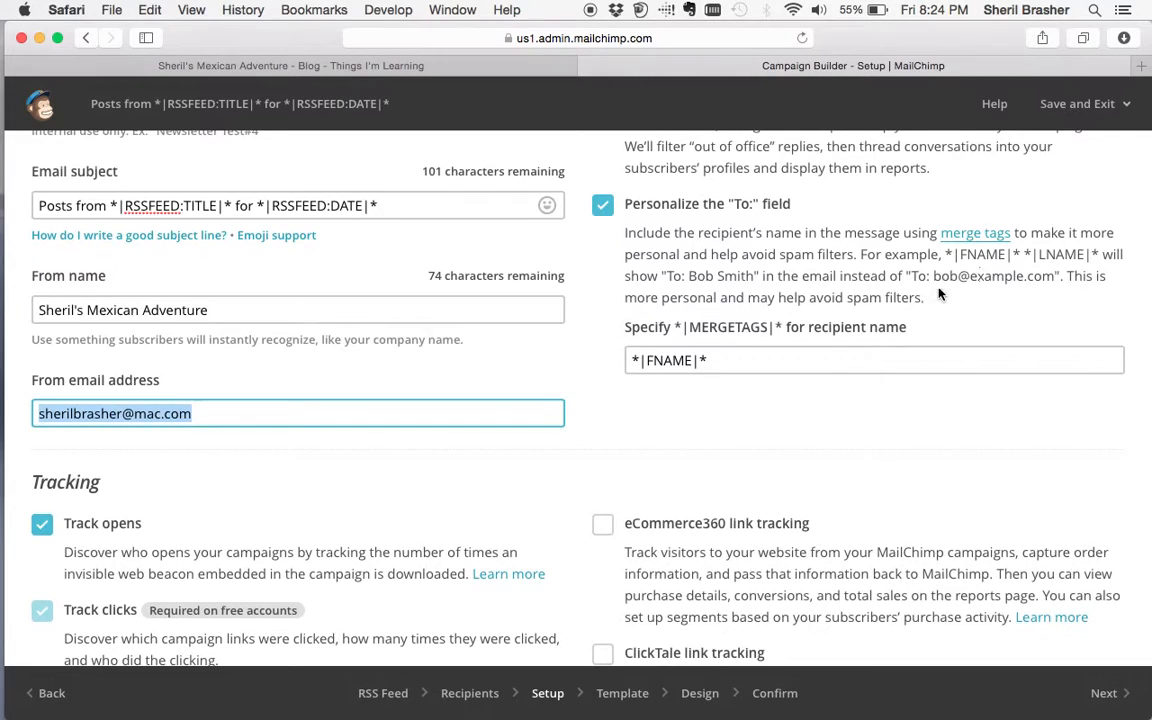
scroll(521, 400, down, 5)
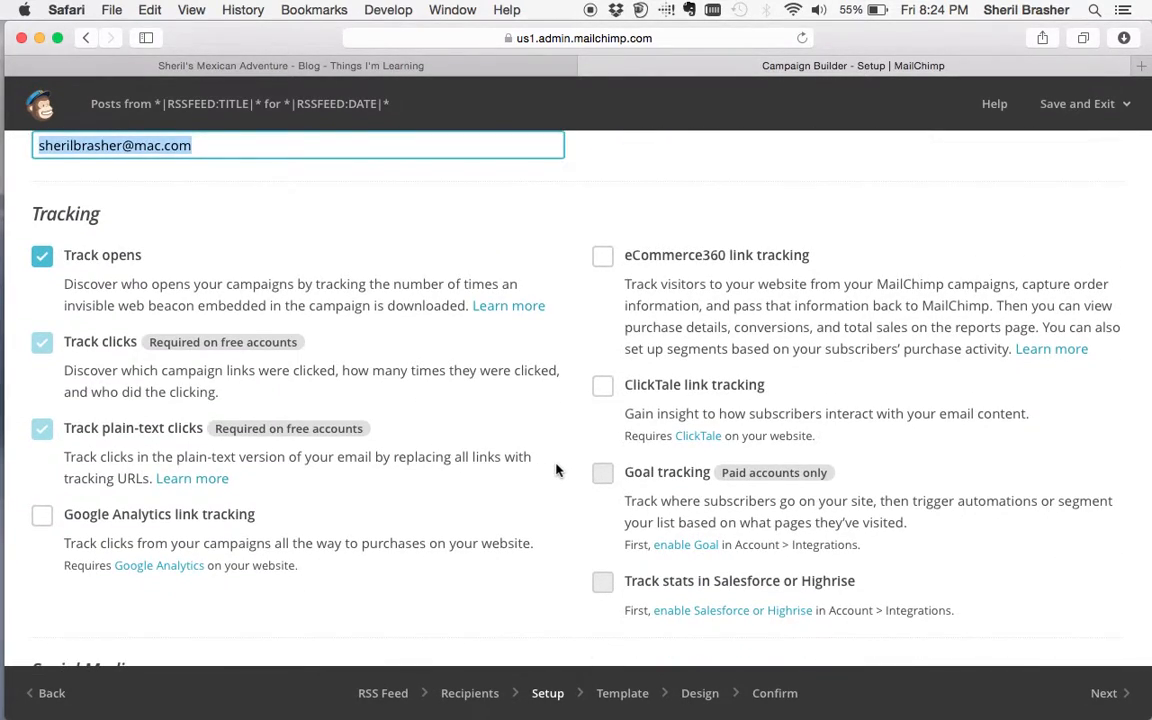
scroll(500, 430, down, 1)
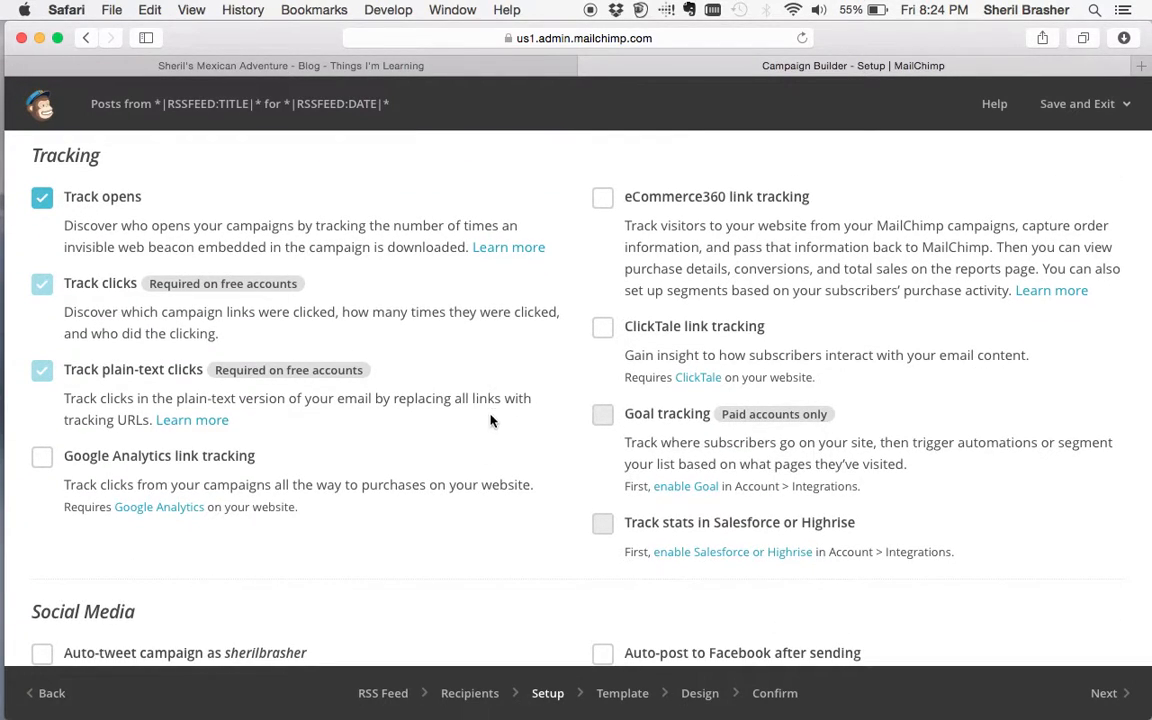
scroll(496, 452, down, 4)
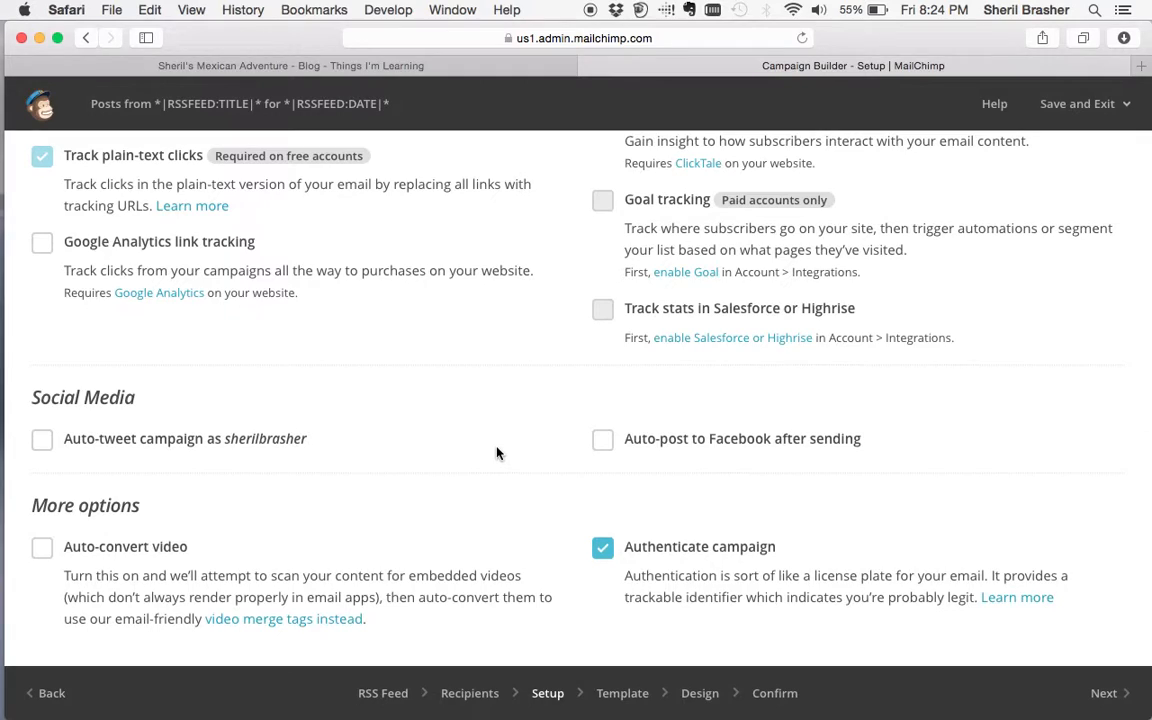
- Turn on Facebook auto-posting to both your profile and the blog's fan page
click(603, 440)
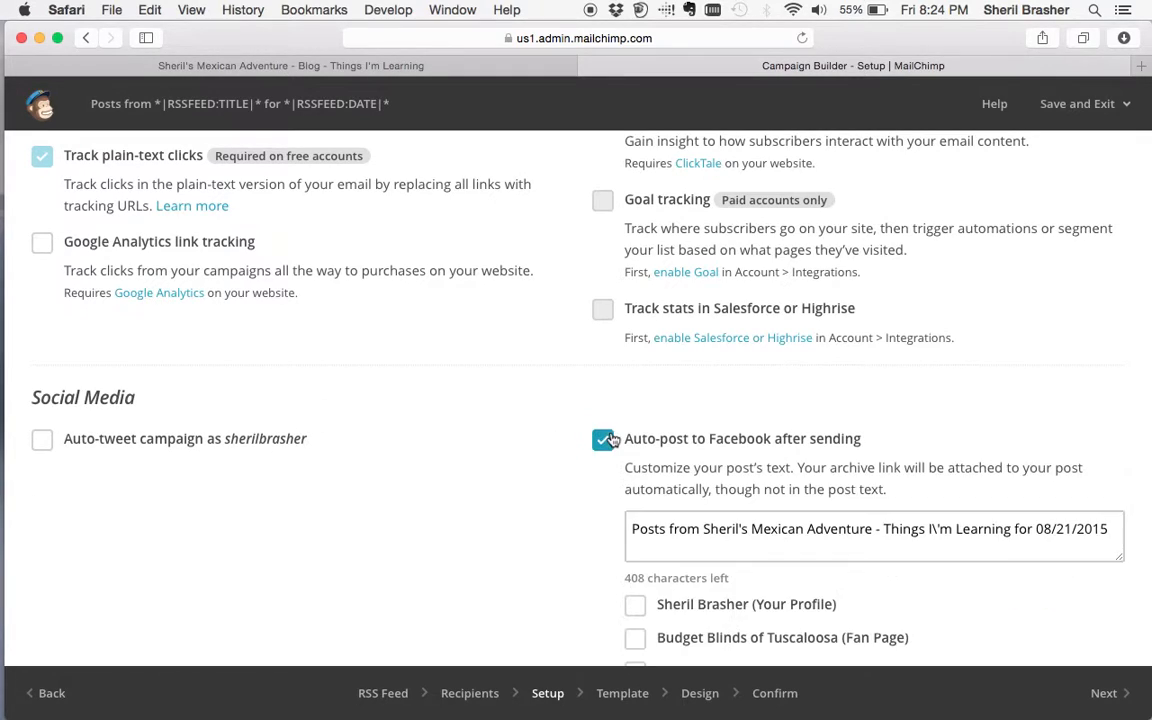
scroll(548, 487, down, 6)
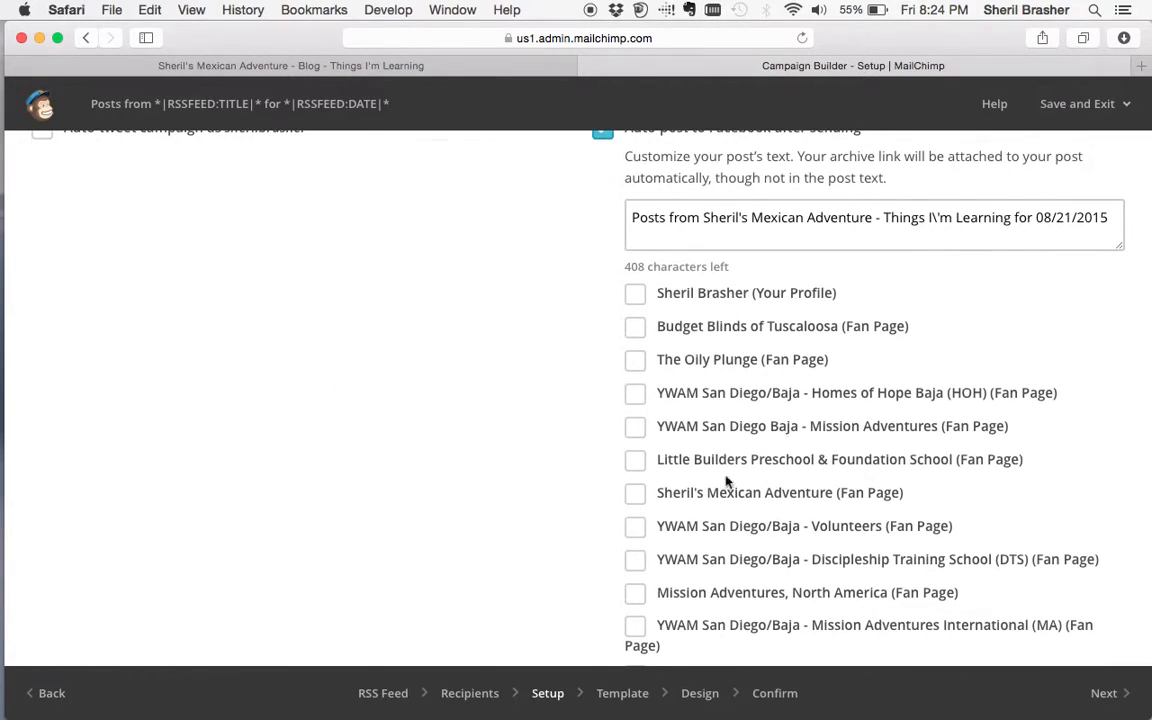
click(727, 499)
click(707, 297)
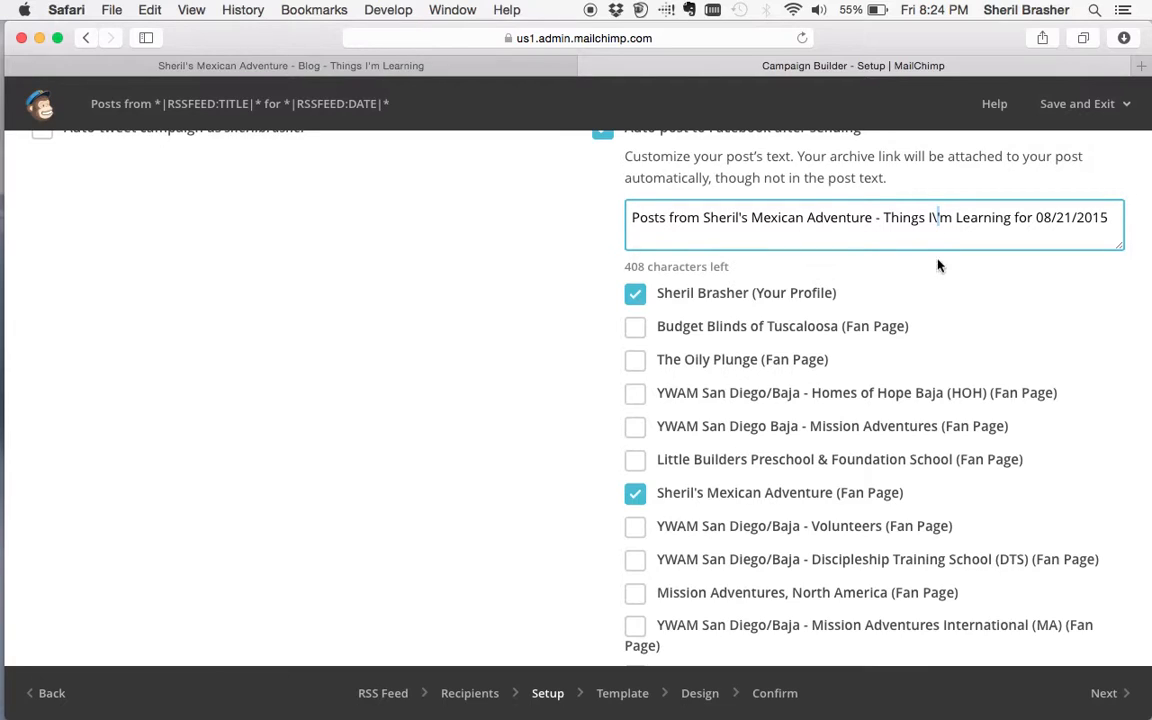
- Delete the stray backslash from the Facebook post text and review its blog title
key(BackSpace)
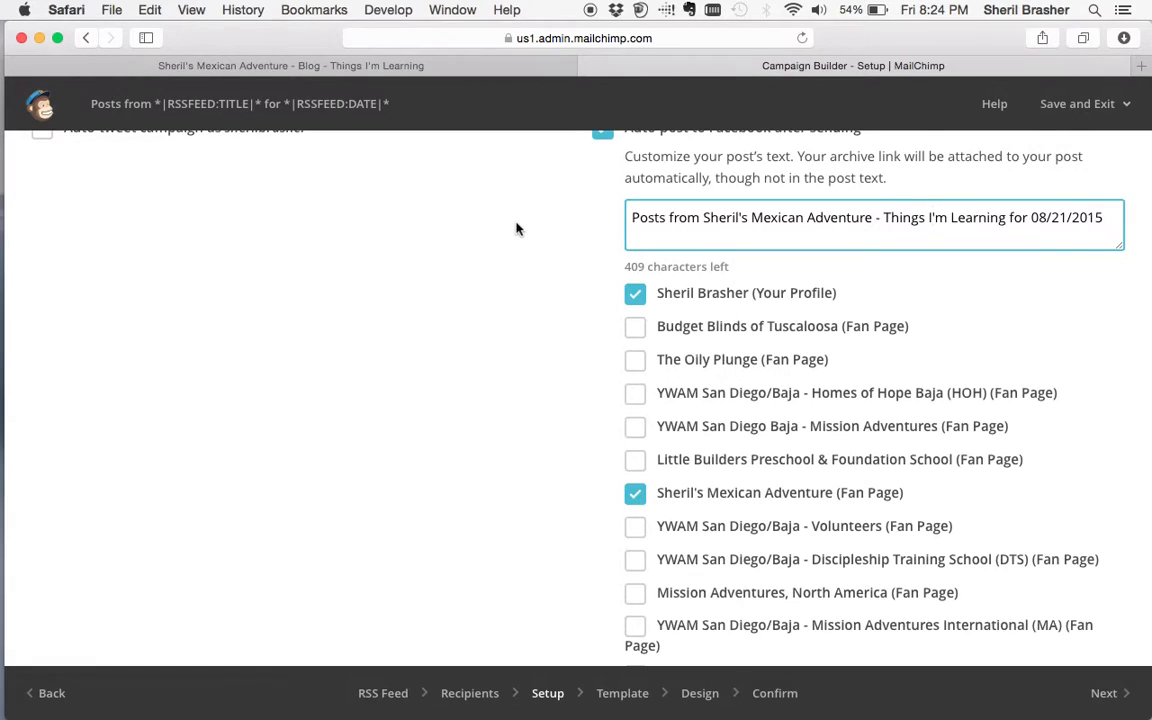
scroll(519, 347, down, 5)
scroll(519, 347, up, 6)
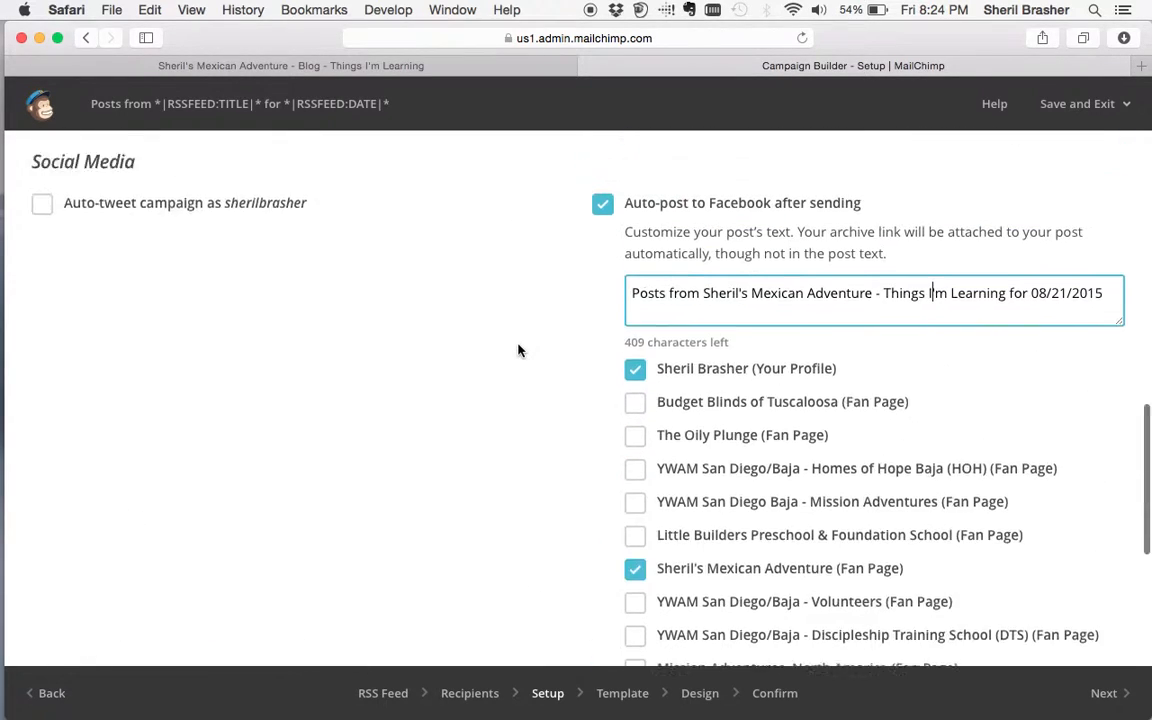
drag(703, 319, 1006, 332)
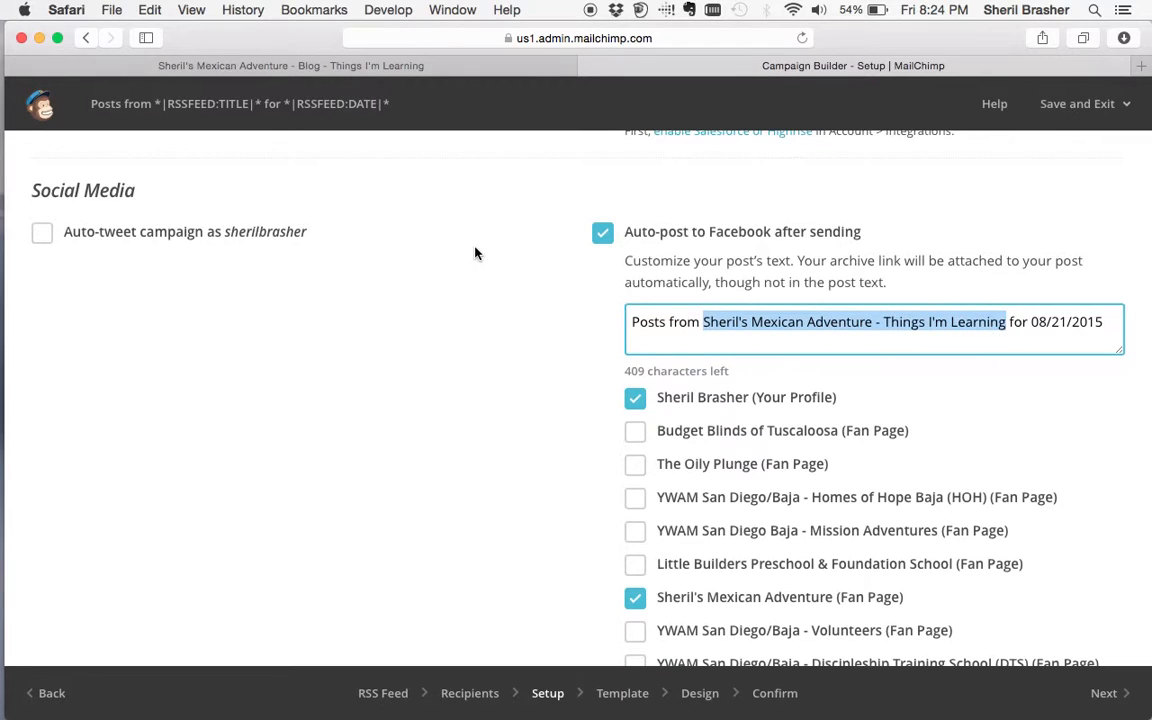
scroll(476, 253, up, 11)
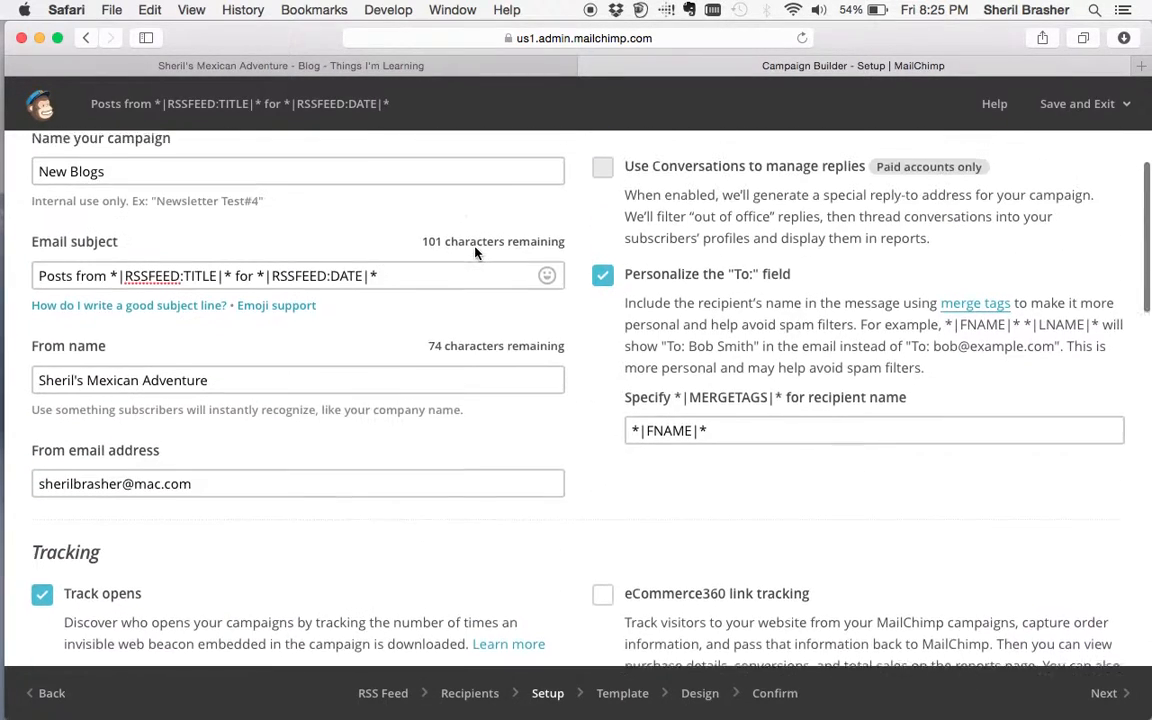
- Review the Facebook post text, highlighting its date 08/21/2015
scroll(476, 253, up, 1)
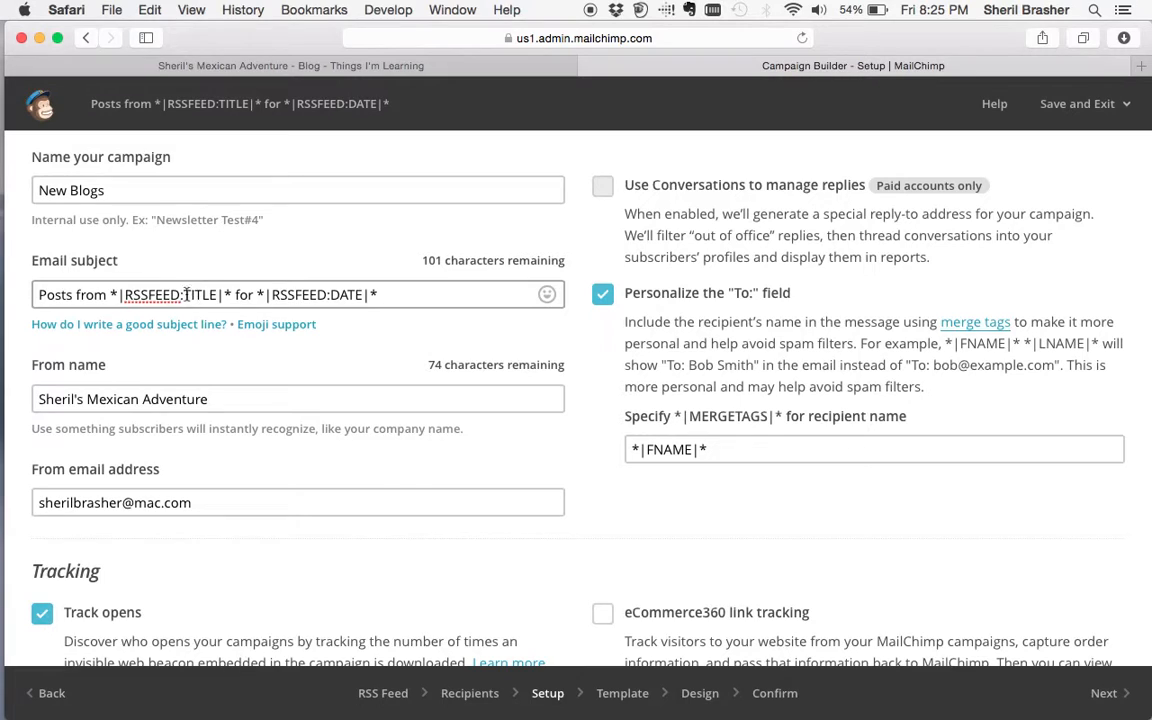
scroll(504, 464, down, 15)
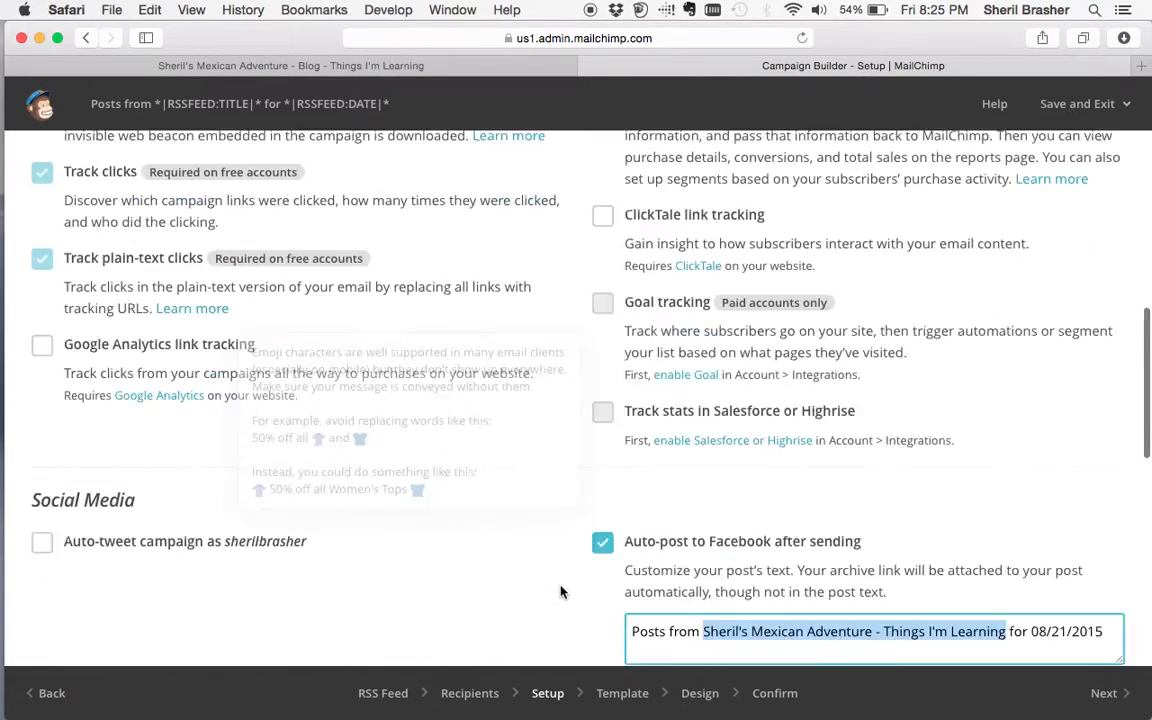
drag(1028, 266, 1113, 249)
scroll(432, 188, up, 10)
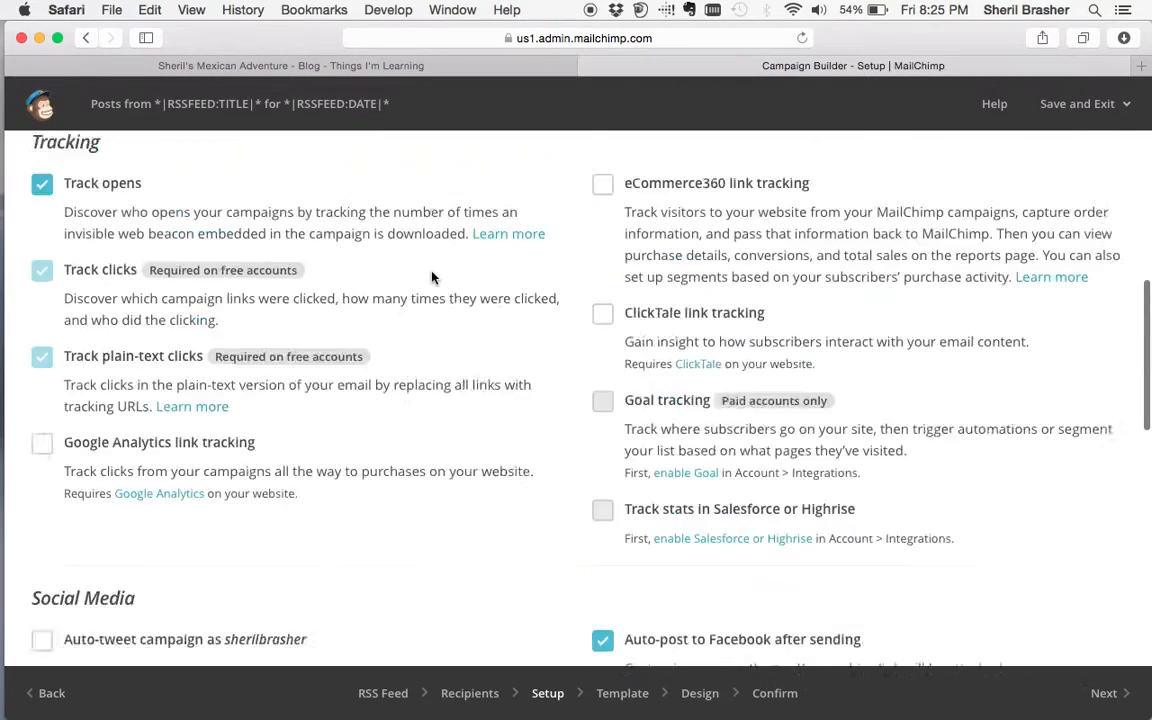
scroll(573, 522, down, 15)
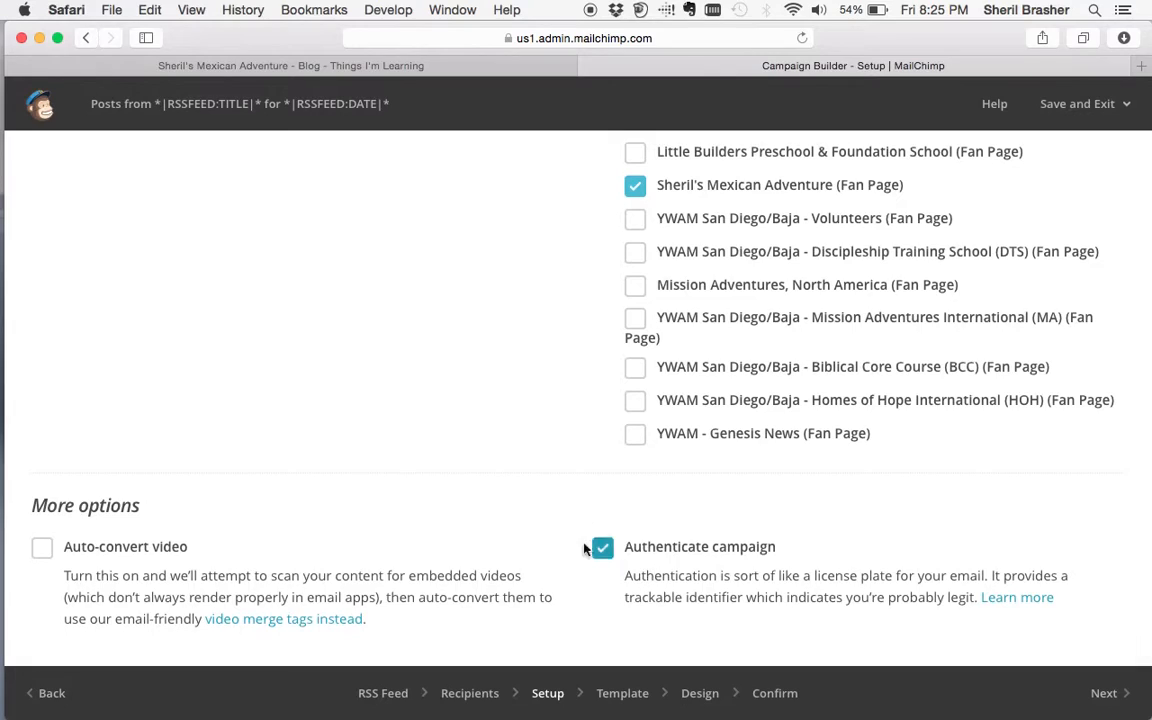
- Toggle Auto-convert video on and back off, then continue to the Template step
click(41, 547)
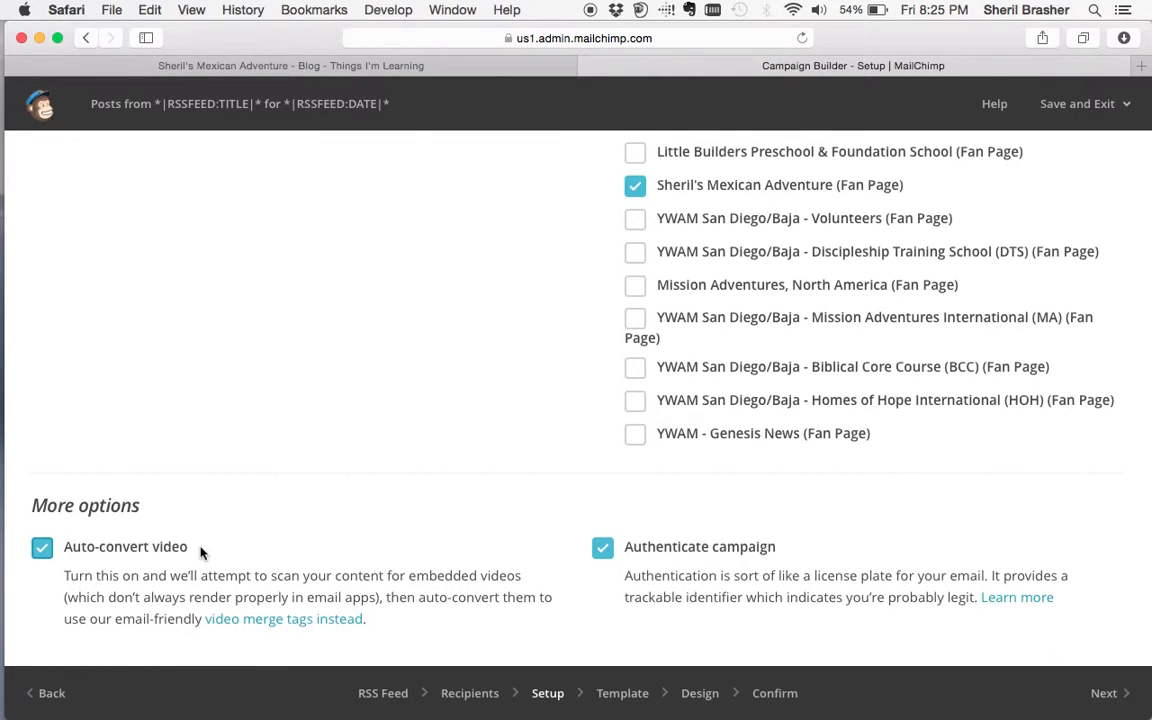
click(42, 547)
click(1099, 692)
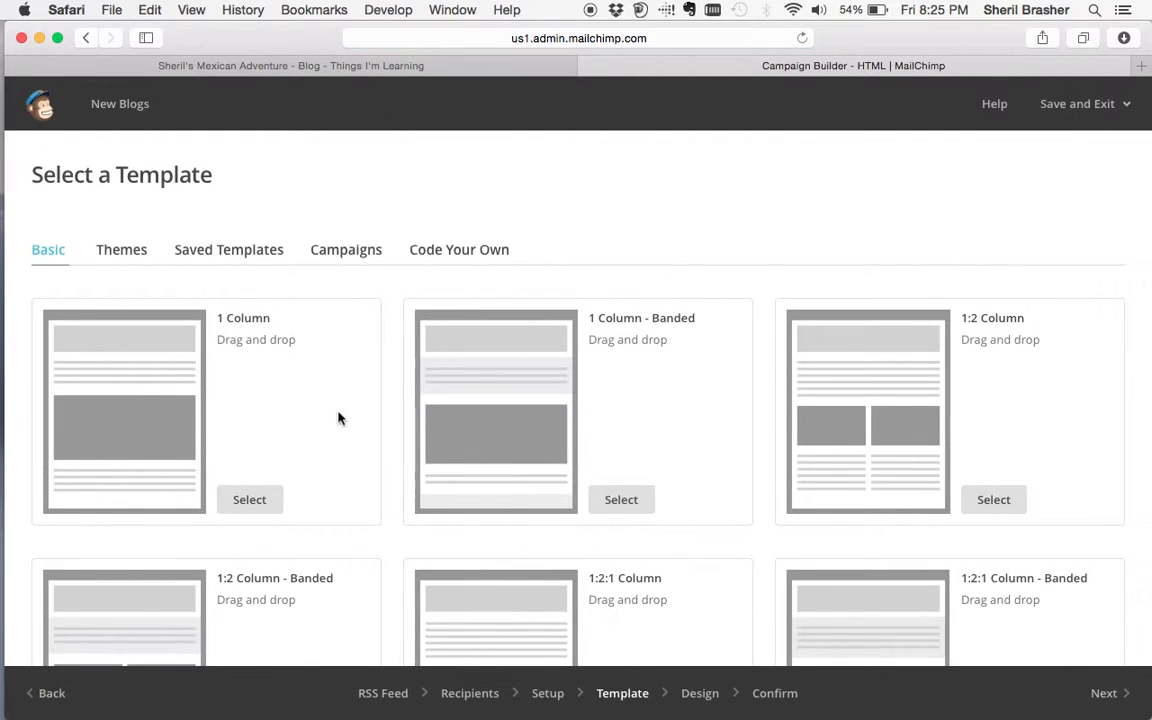
- Scan the Basic layouts, then switch to the Themes collection of templates
scroll(396, 512, down, 10)
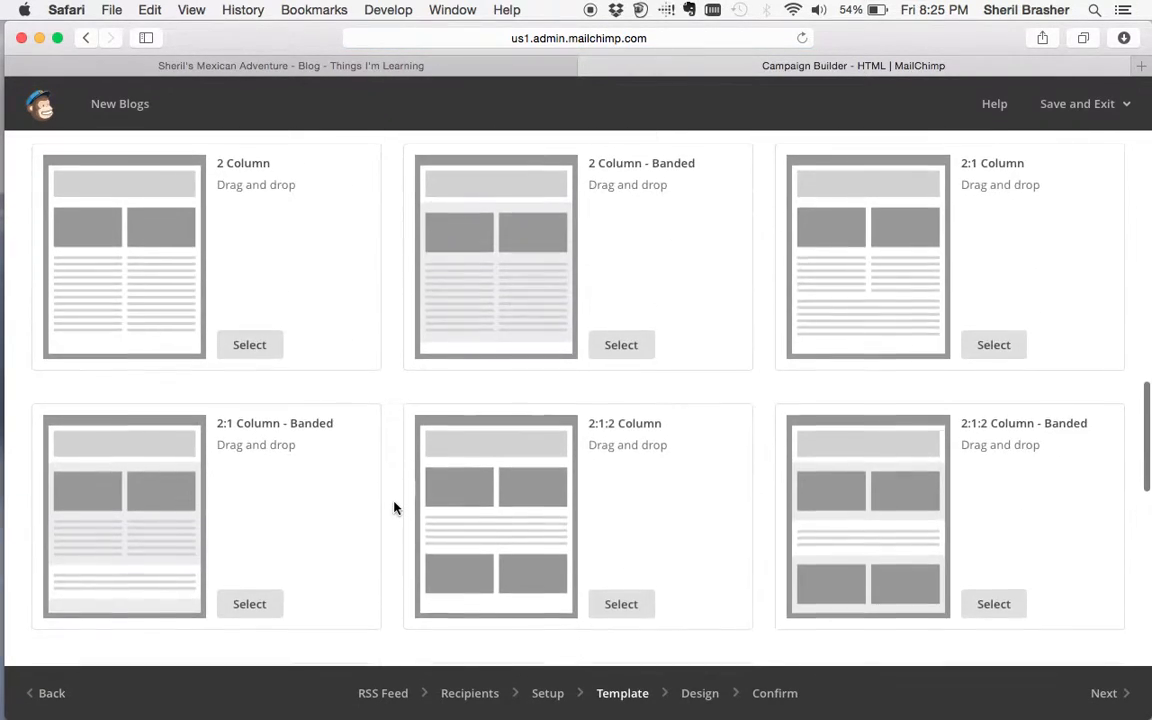
scroll(394, 508, up, 8)
scroll(394, 508, up, 3)
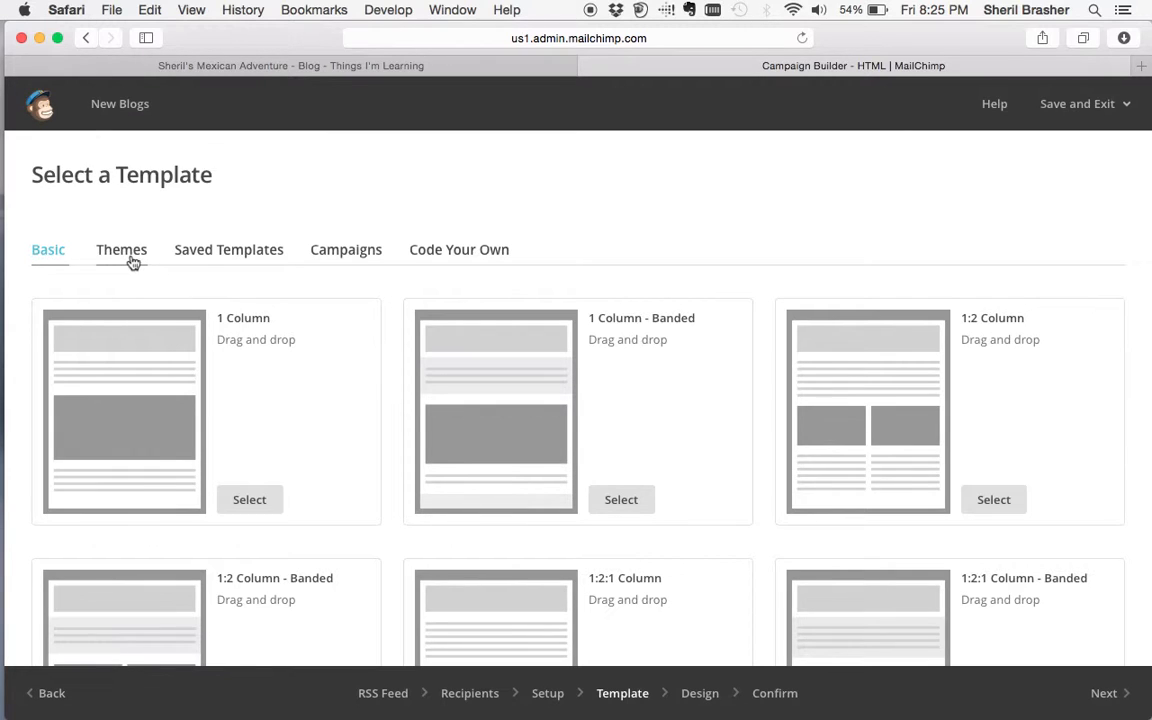
scroll(430, 465, down, 8)
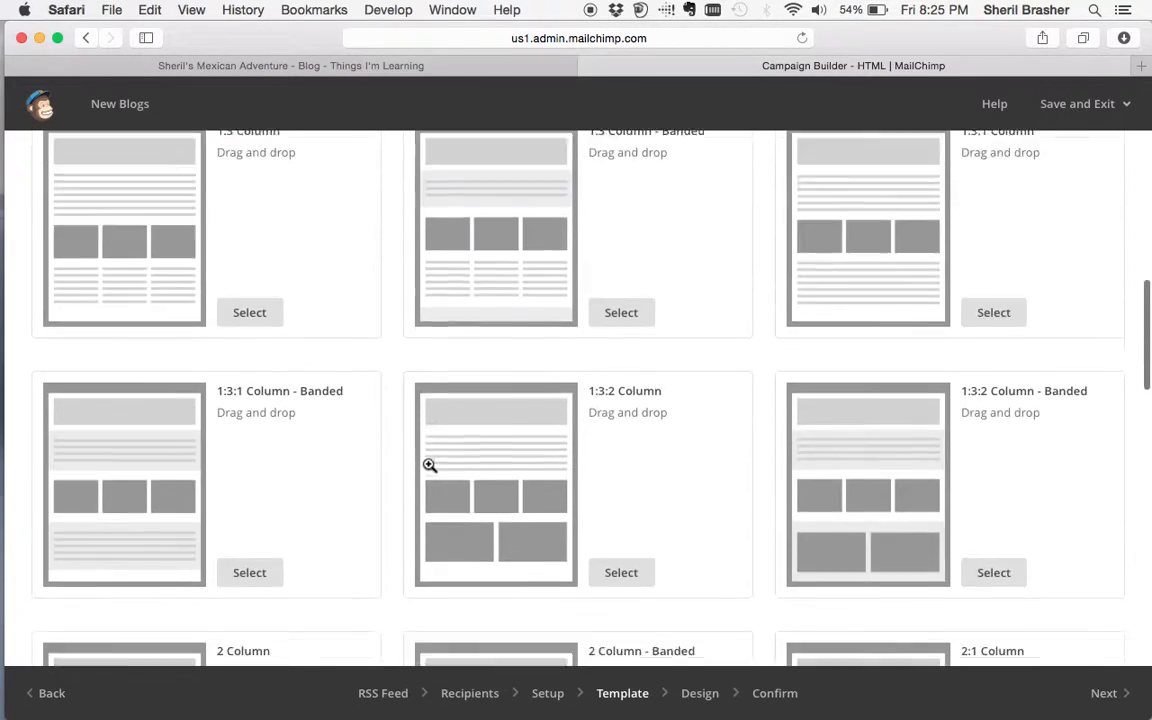
scroll(390, 460, down, 5)
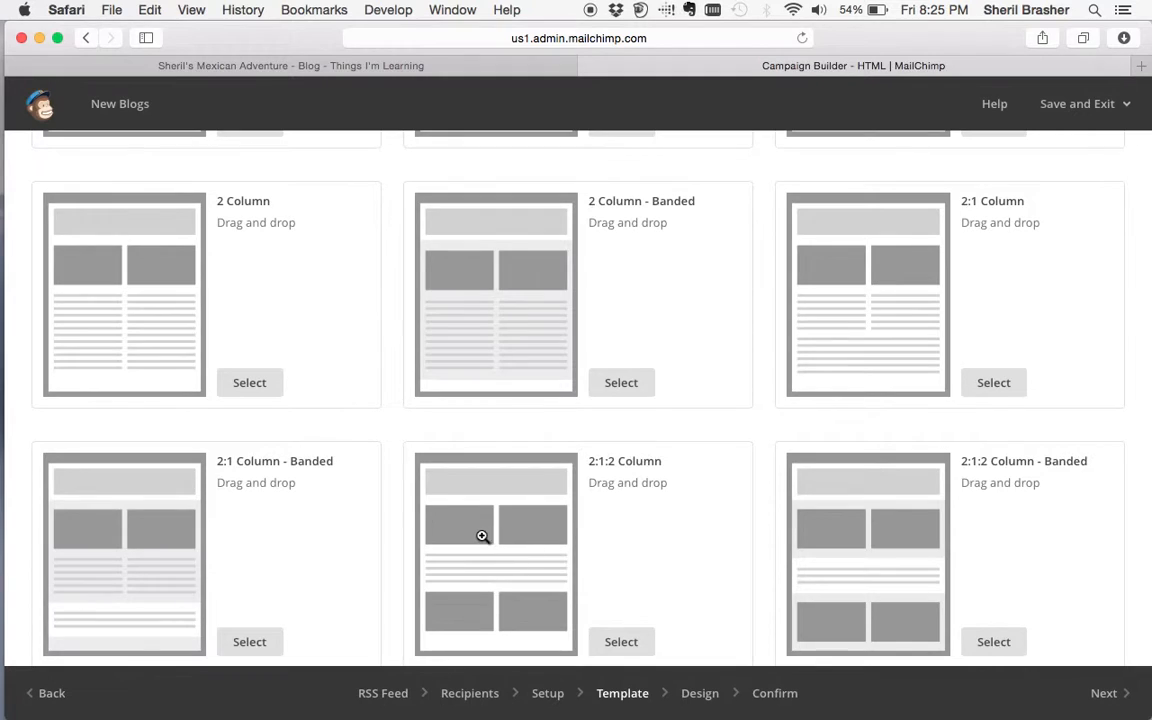
scroll(446, 480, up, 15)
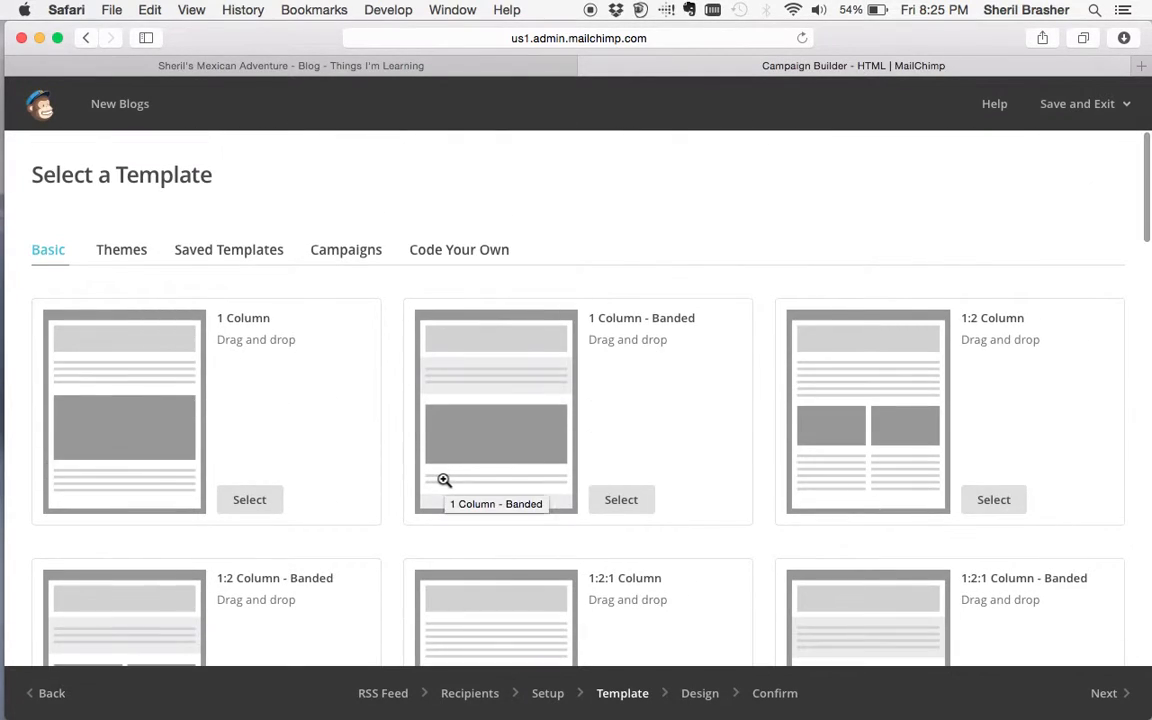
click(126, 257)
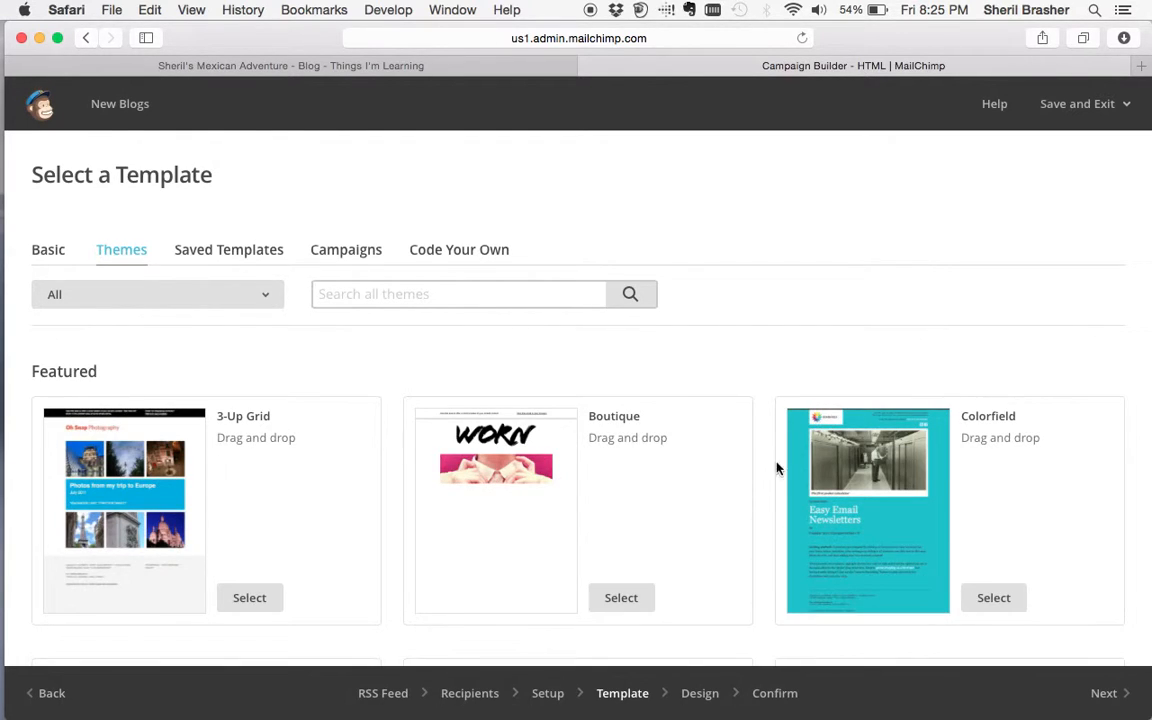
- Scroll through the entire Themes catalogue, then back toward the Featured designs
scroll(761, 474, down, 5)
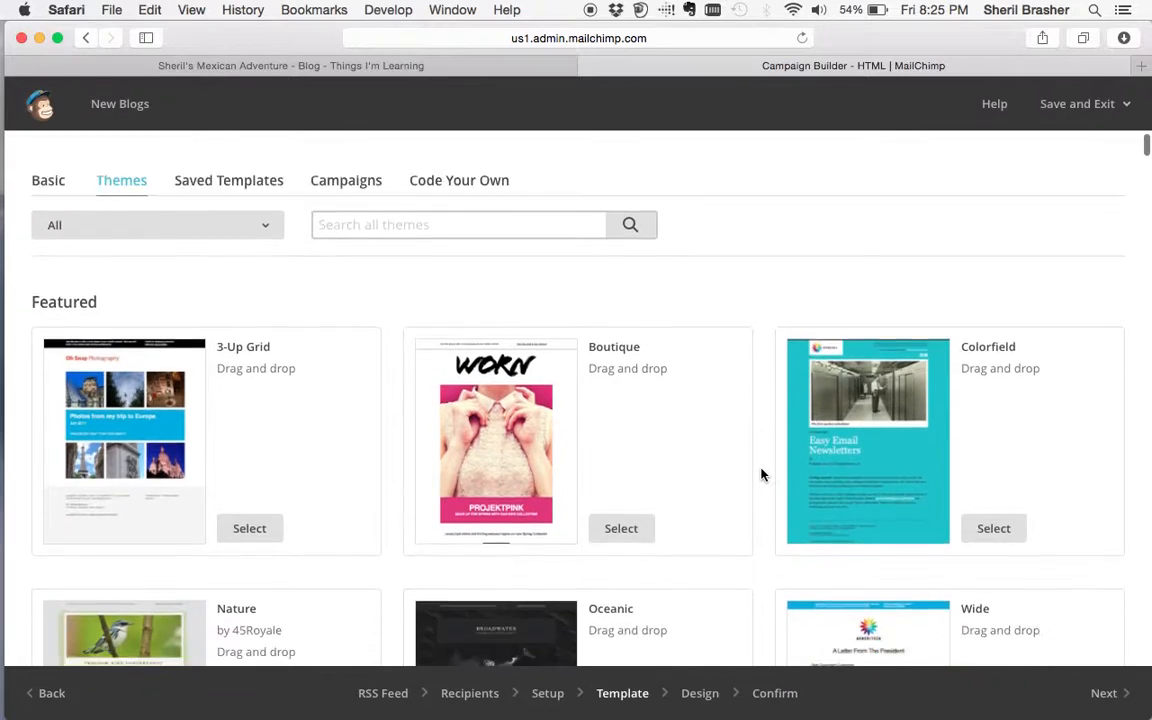
scroll(761, 474, down, 2)
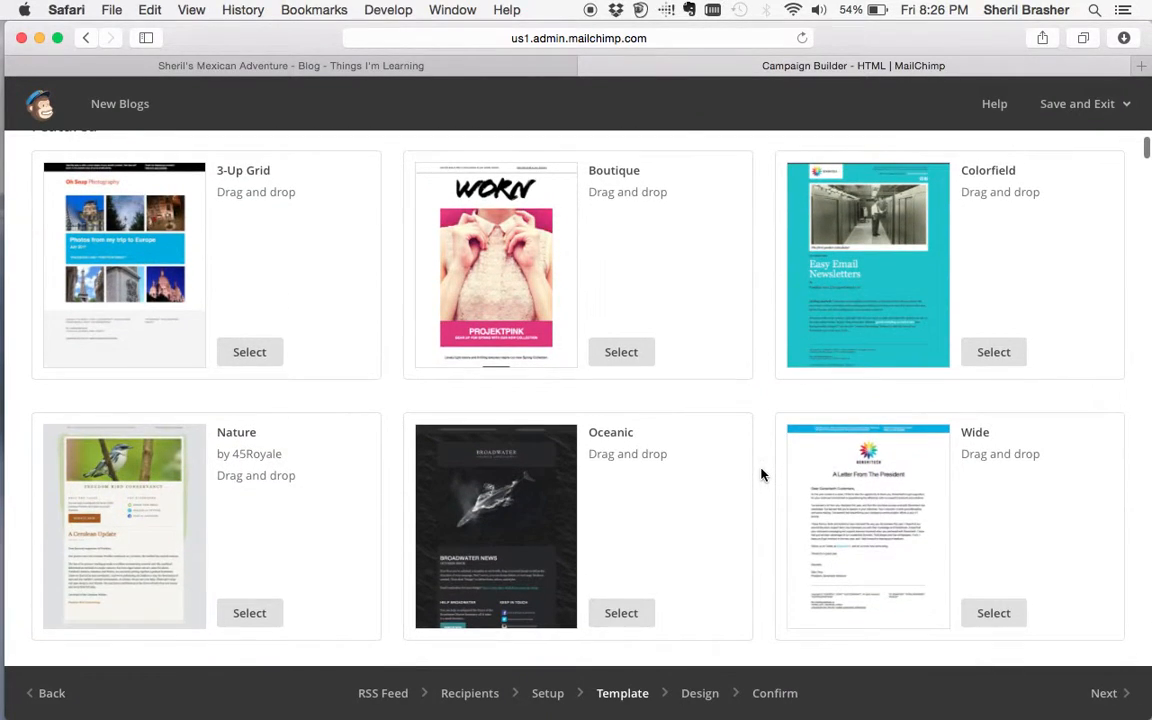
scroll(761, 474, down, 10)
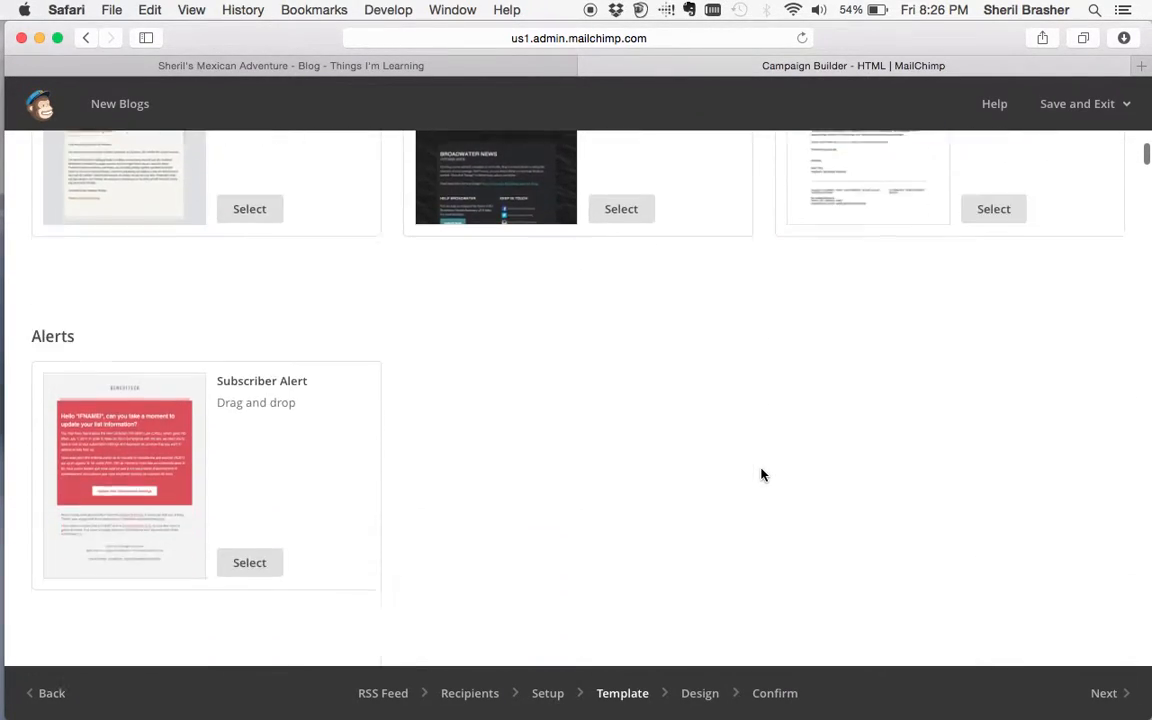
scroll(761, 474, down, 15)
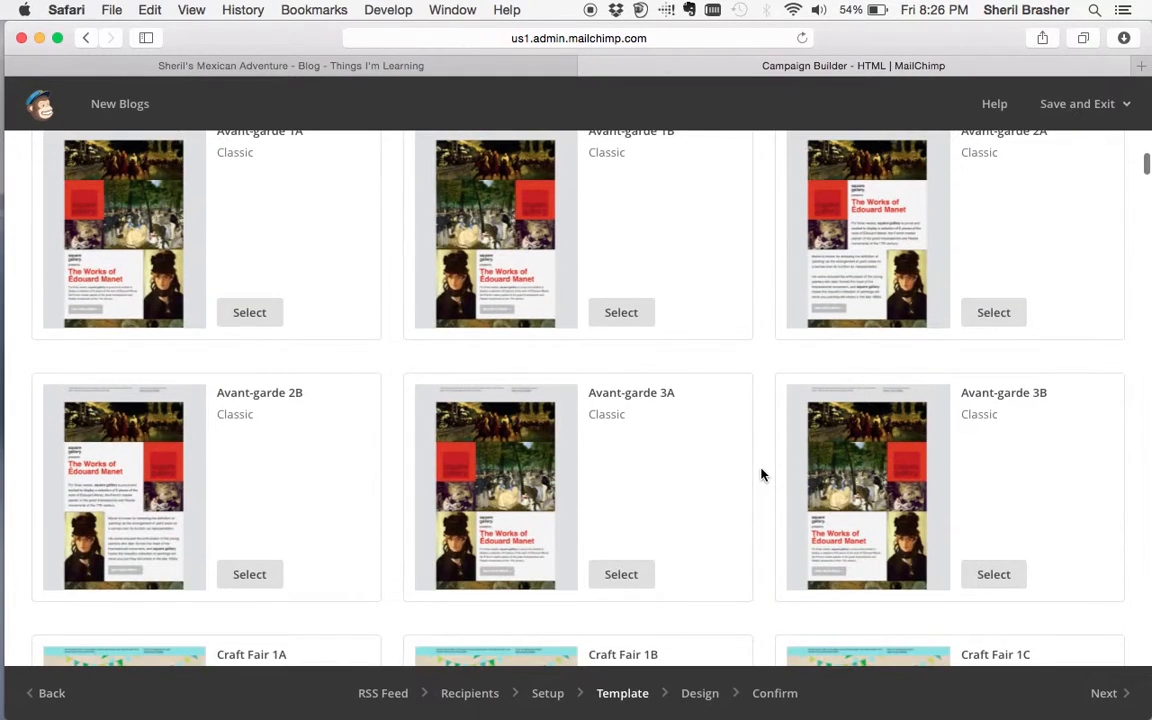
scroll(761, 474, down, 10)
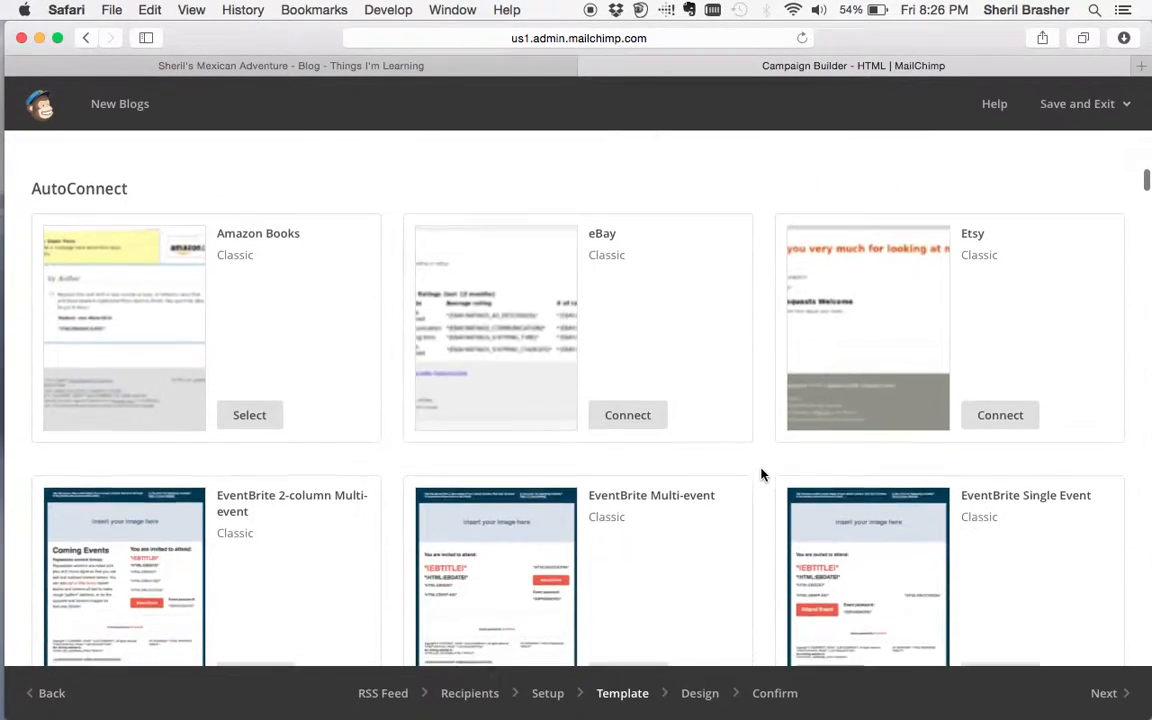
scroll(761, 474, down, 20)
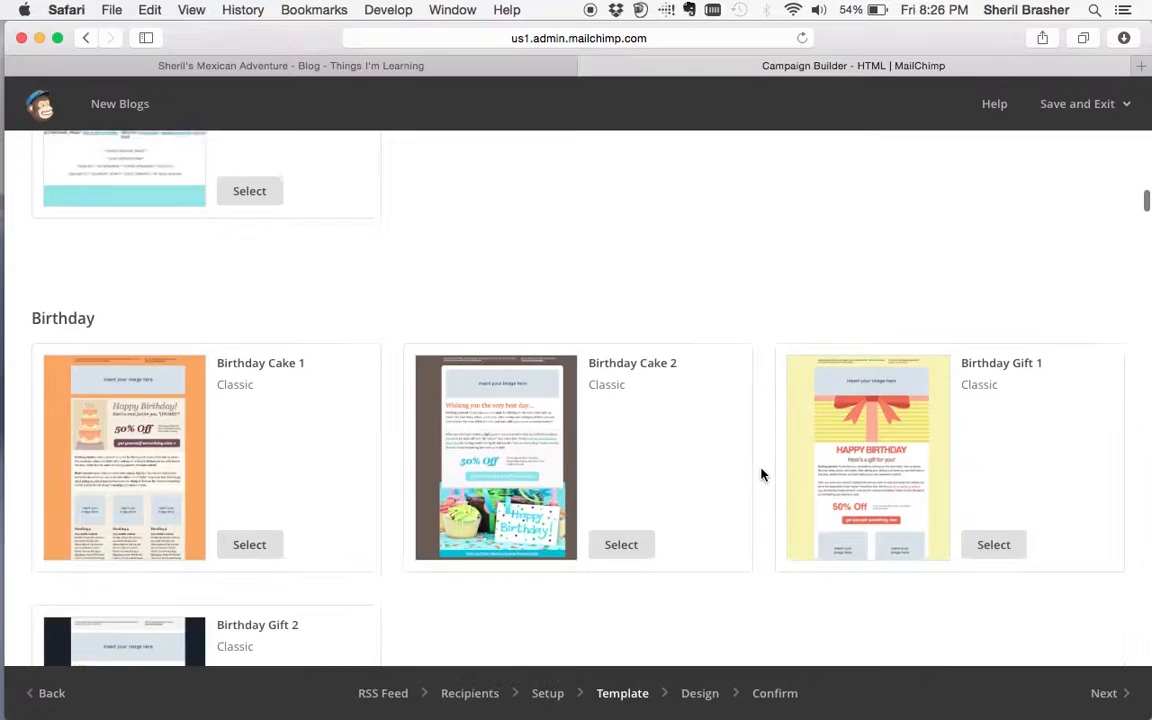
scroll(761, 474, down, 11)
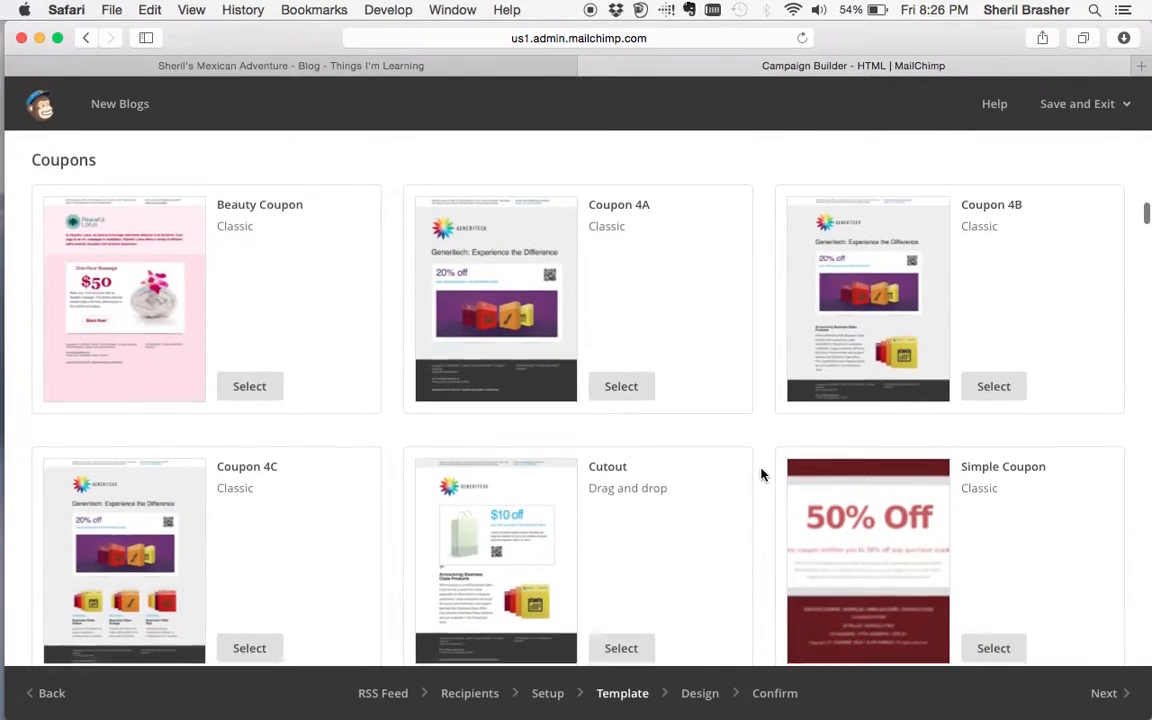
scroll(761, 474, down, 20)
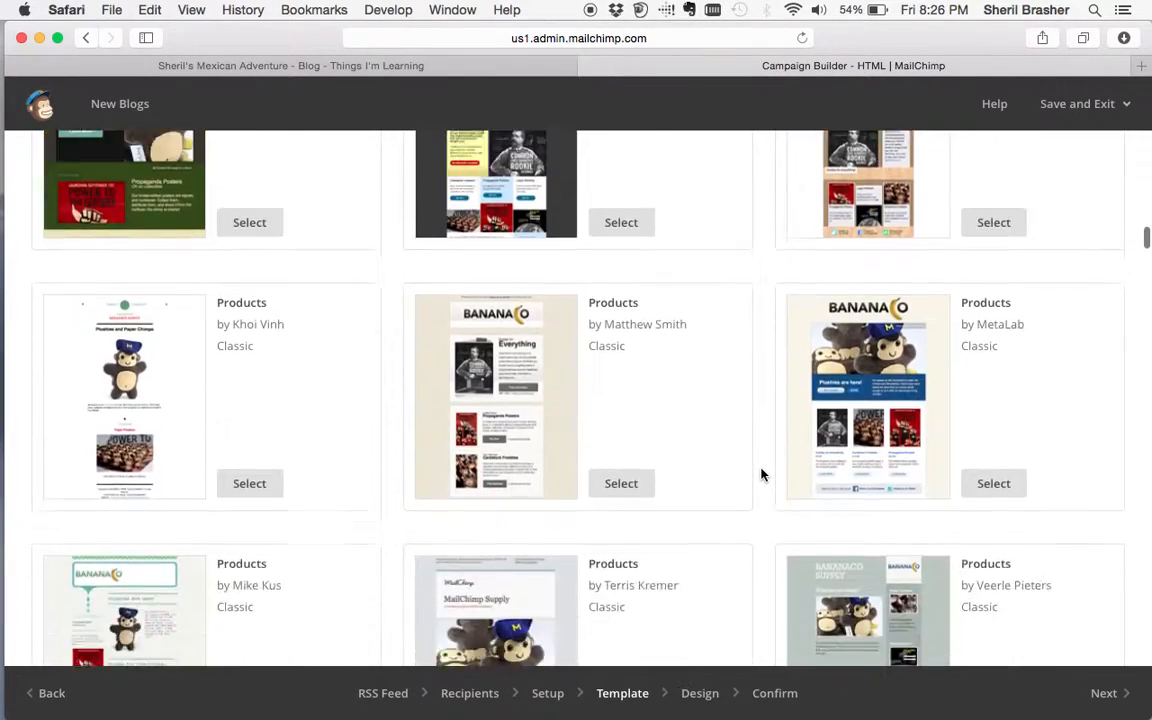
scroll(761, 474, down, 7)
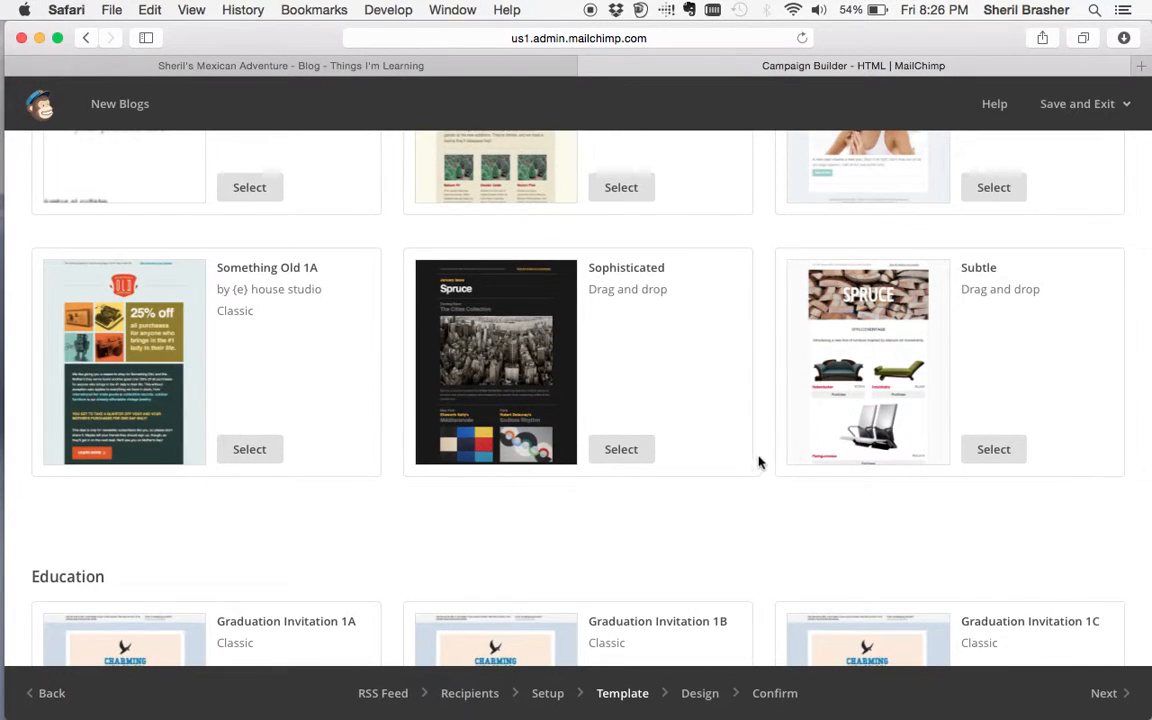
scroll(747, 567, down, 9)
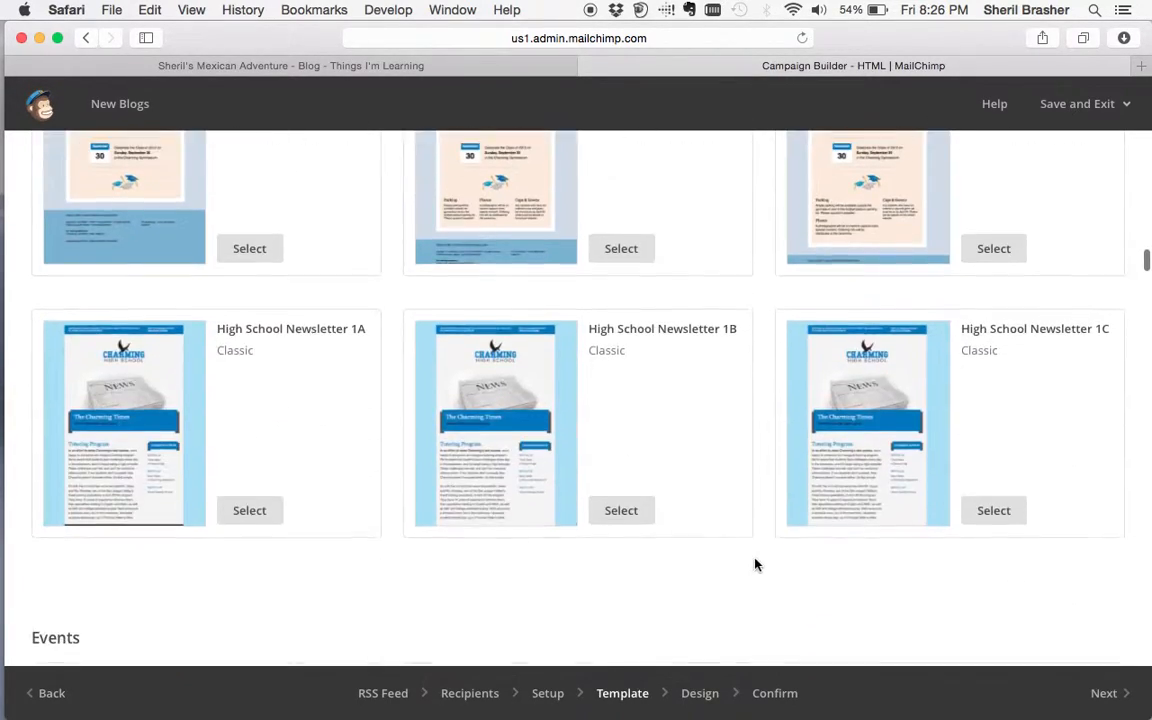
scroll(758, 561, down, 8)
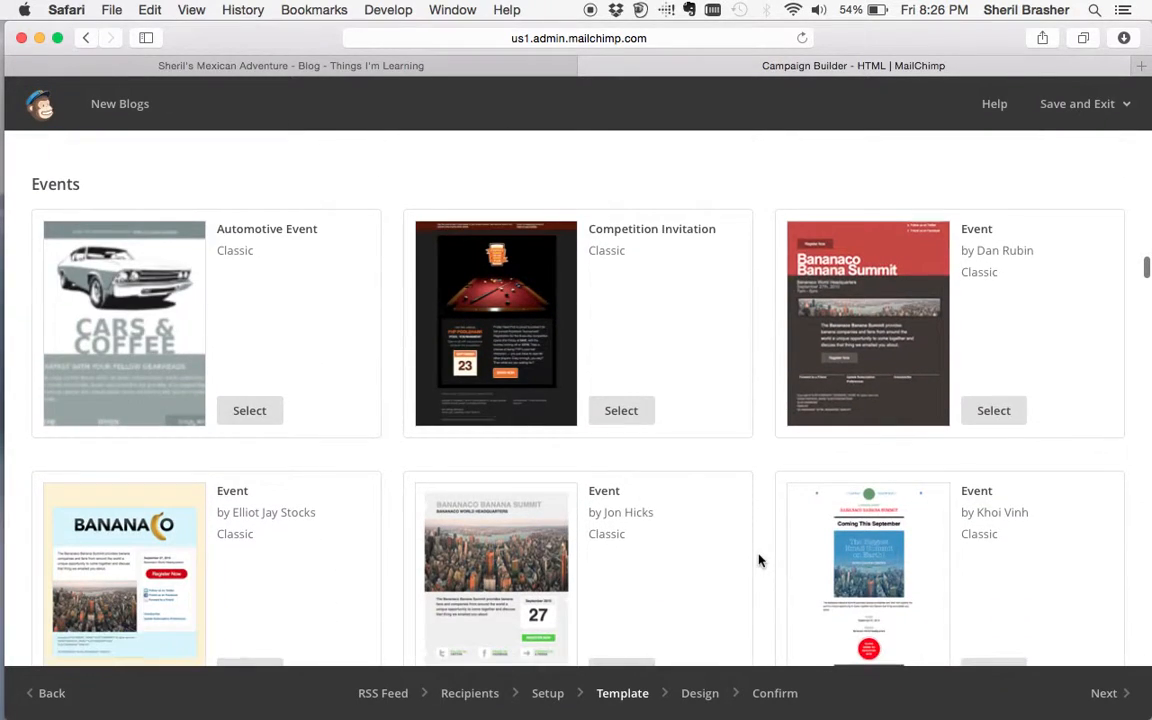
scroll(758, 561, down, 5)
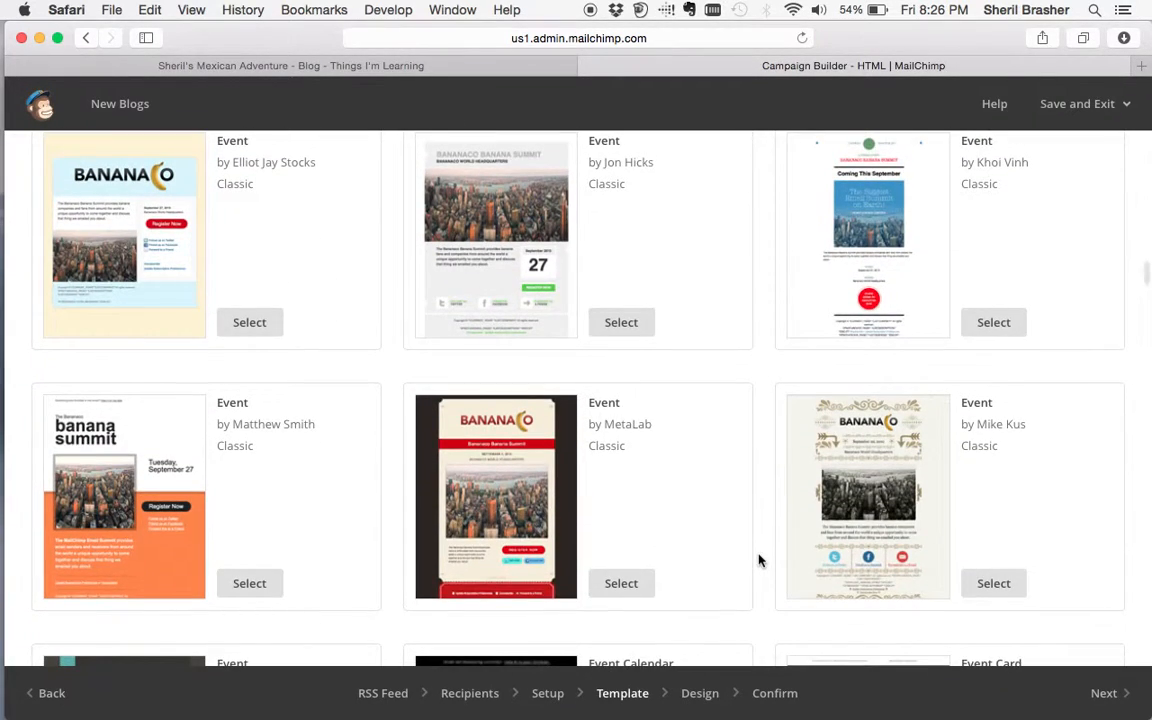
scroll(758, 561, down, 8)
scroll(758, 561, down, 13)
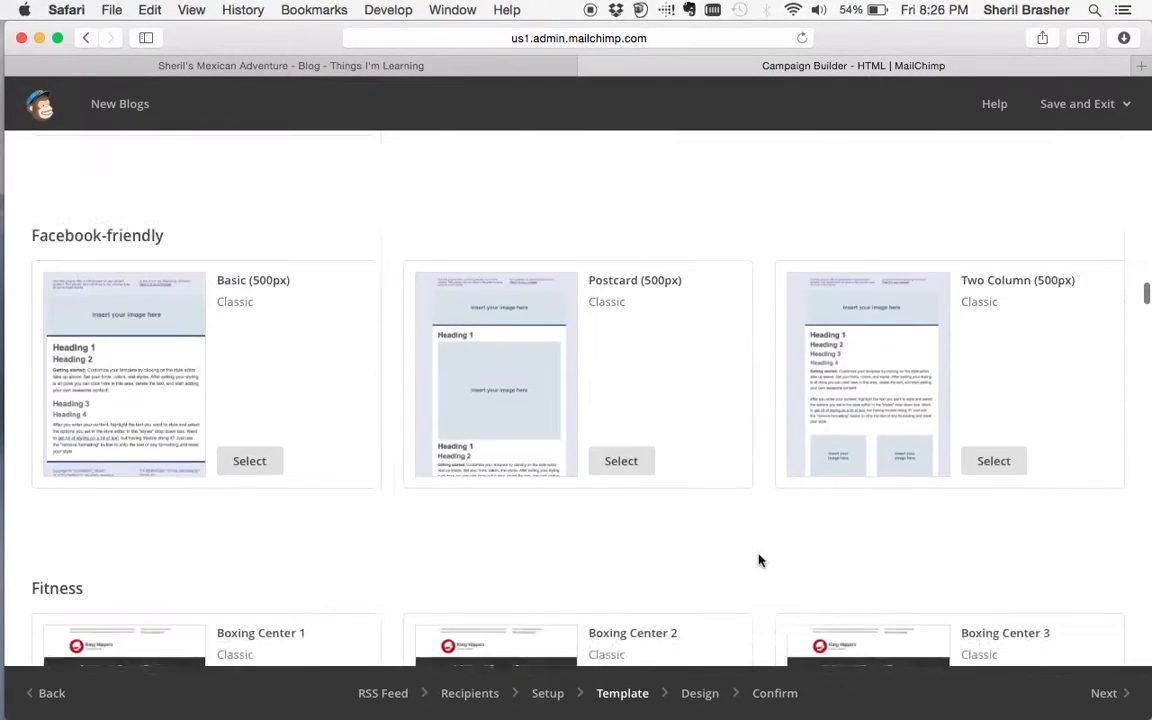
scroll(758, 561, down, 15)
scroll(758, 561, down, 1)
scroll(758, 561, down, 1)
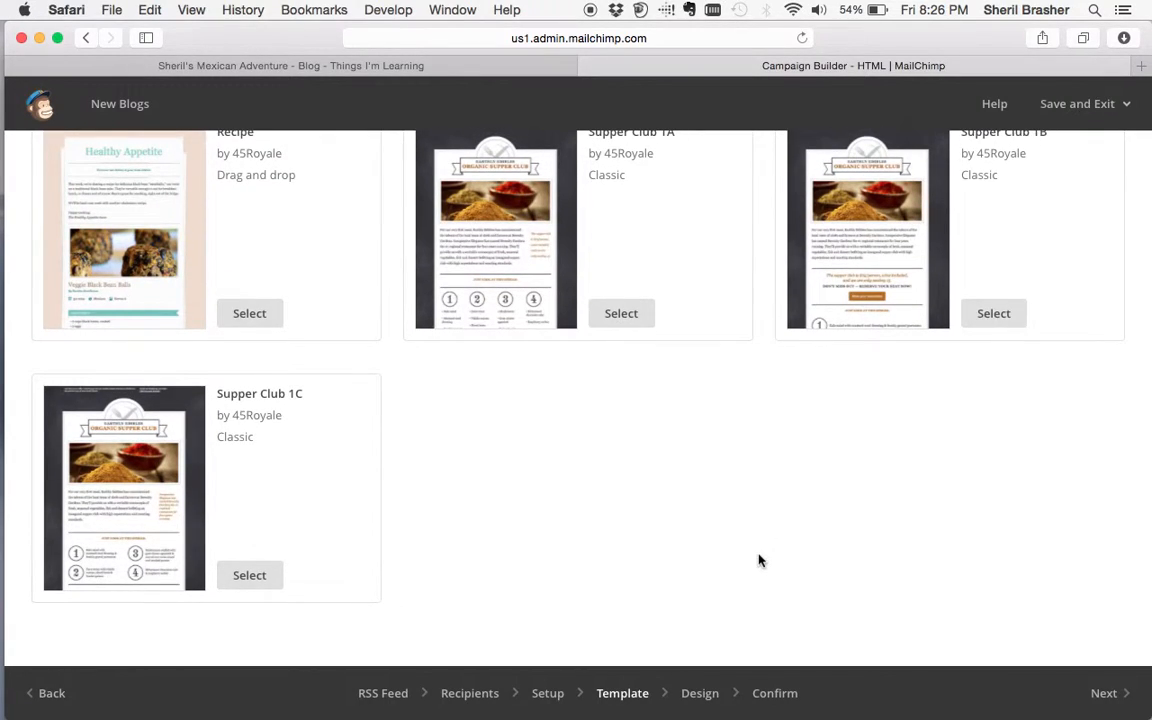
scroll(758, 561, up, 20)
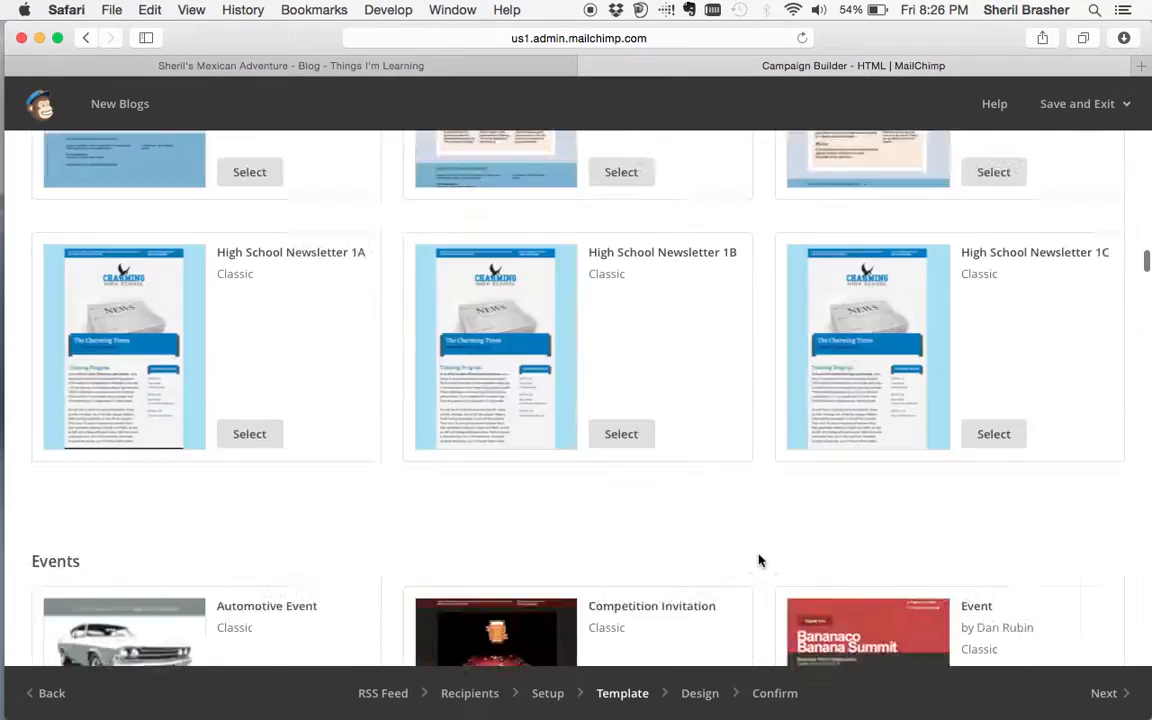
scroll(758, 561, up, 15)
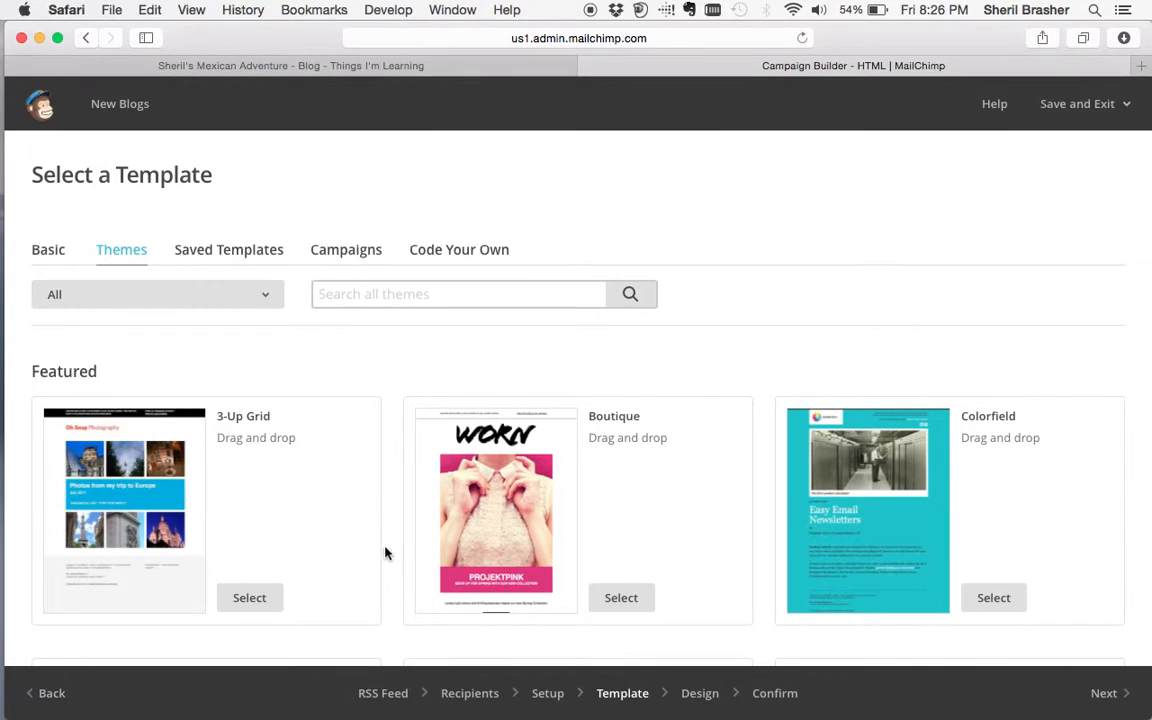
scroll(388, 553, down, 3)
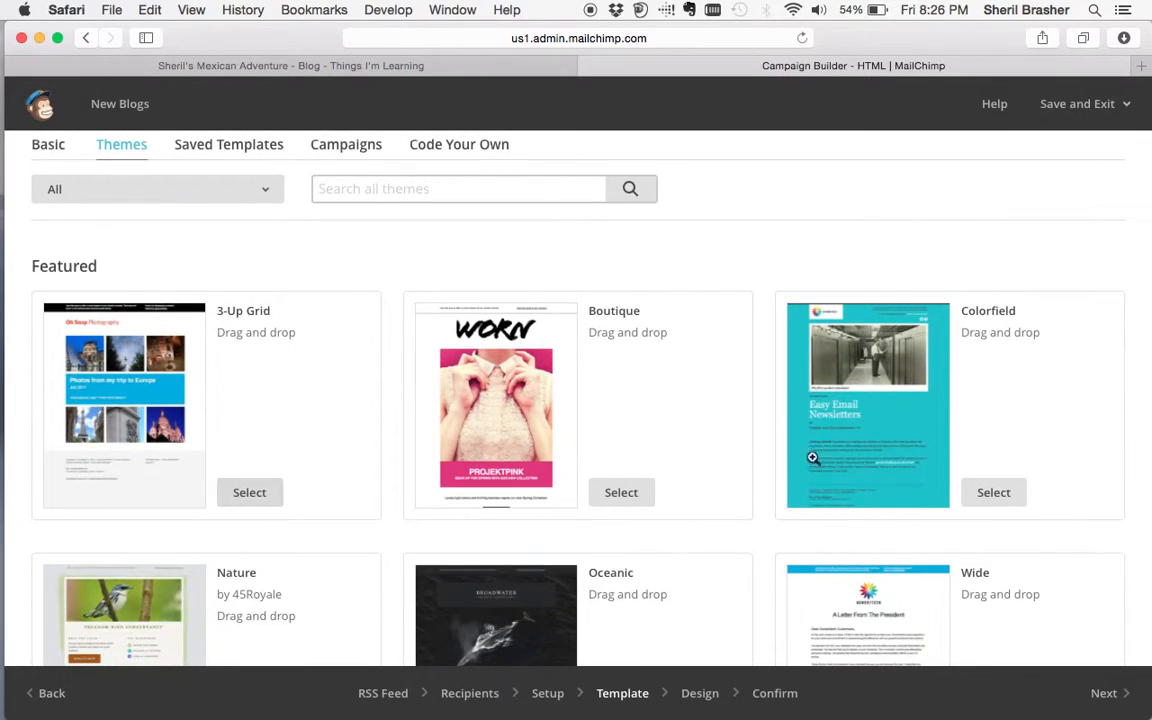
click(895, 404)
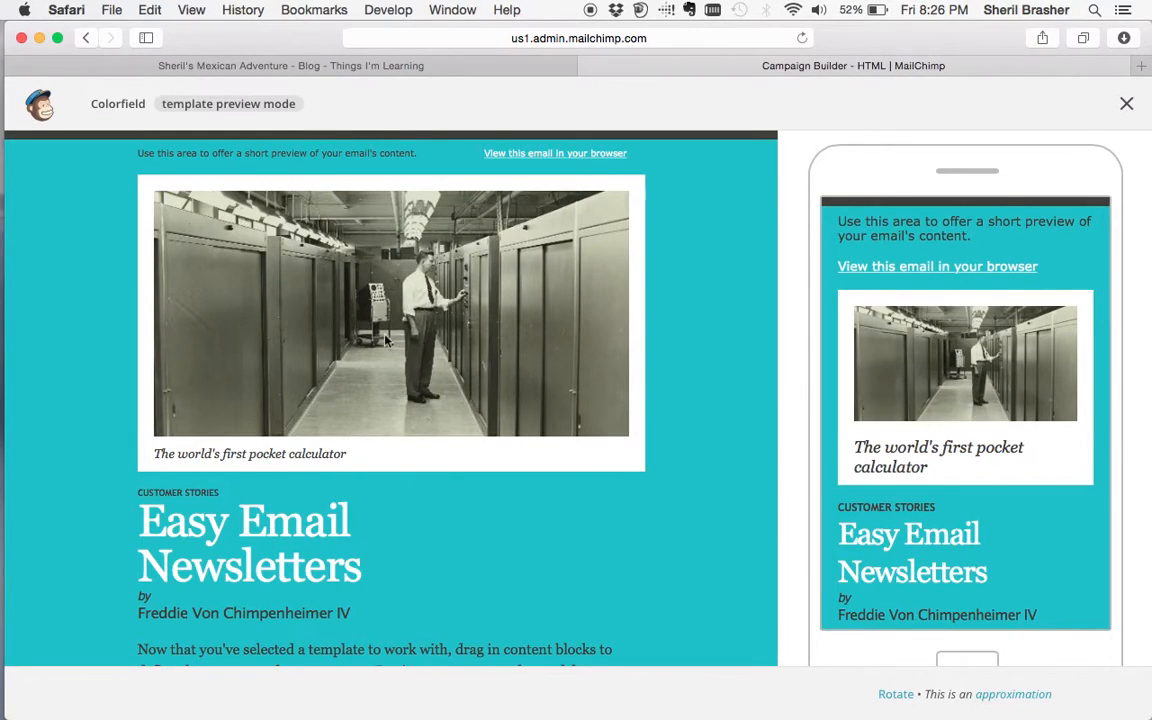
scroll(368, 496, down, 5)
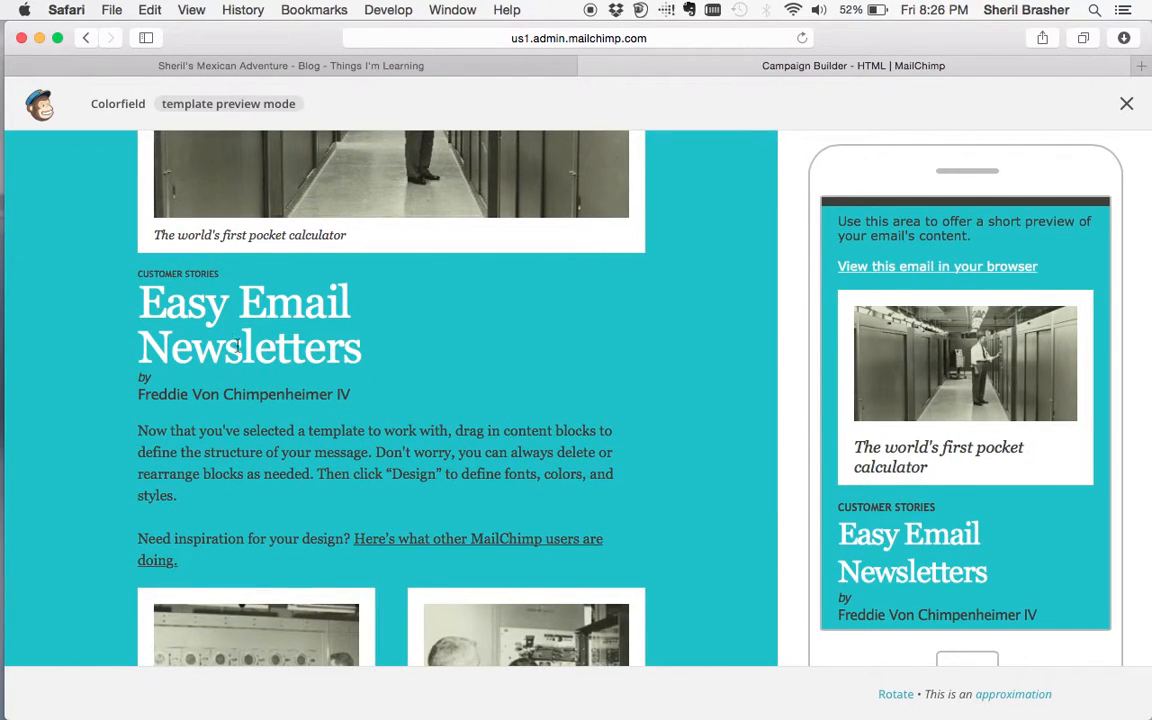
scroll(373, 482, down, 7)
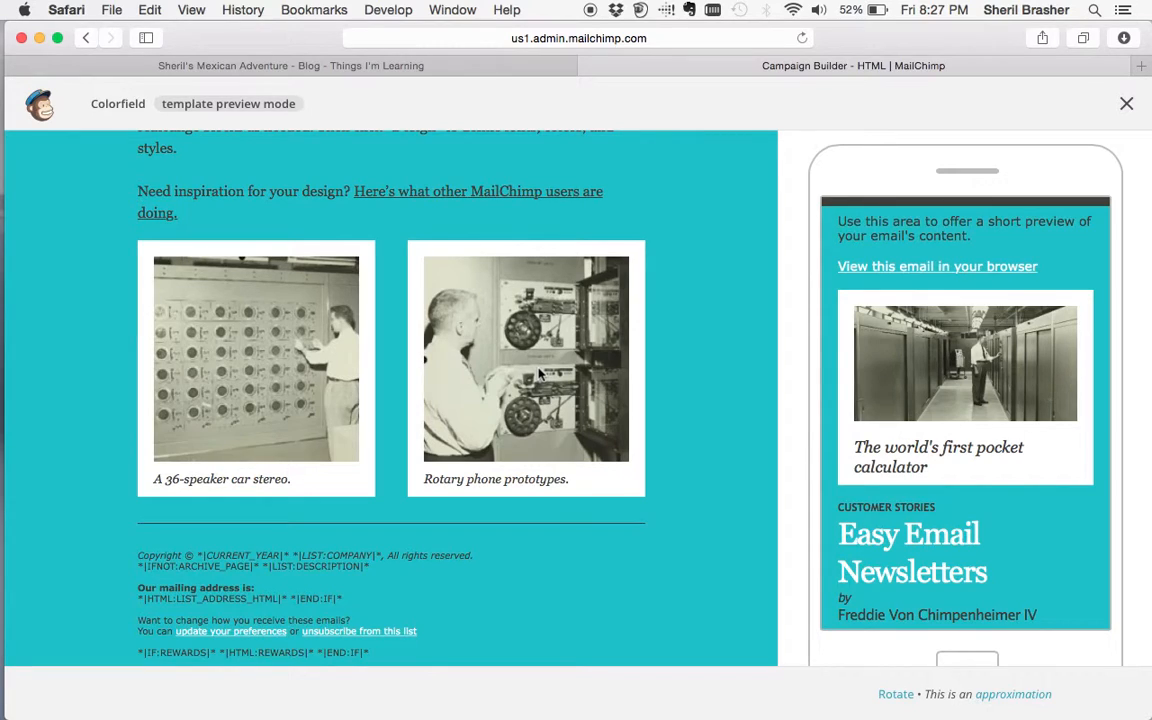
scroll(489, 351, up, 2)
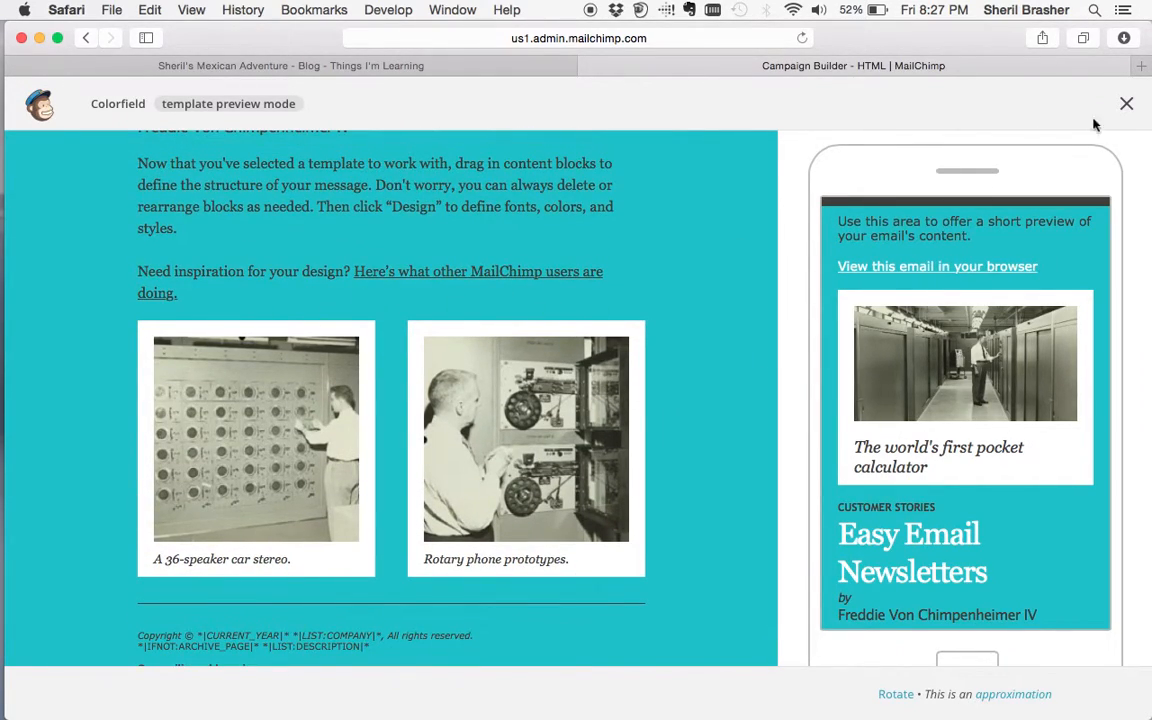
click(1125, 103)
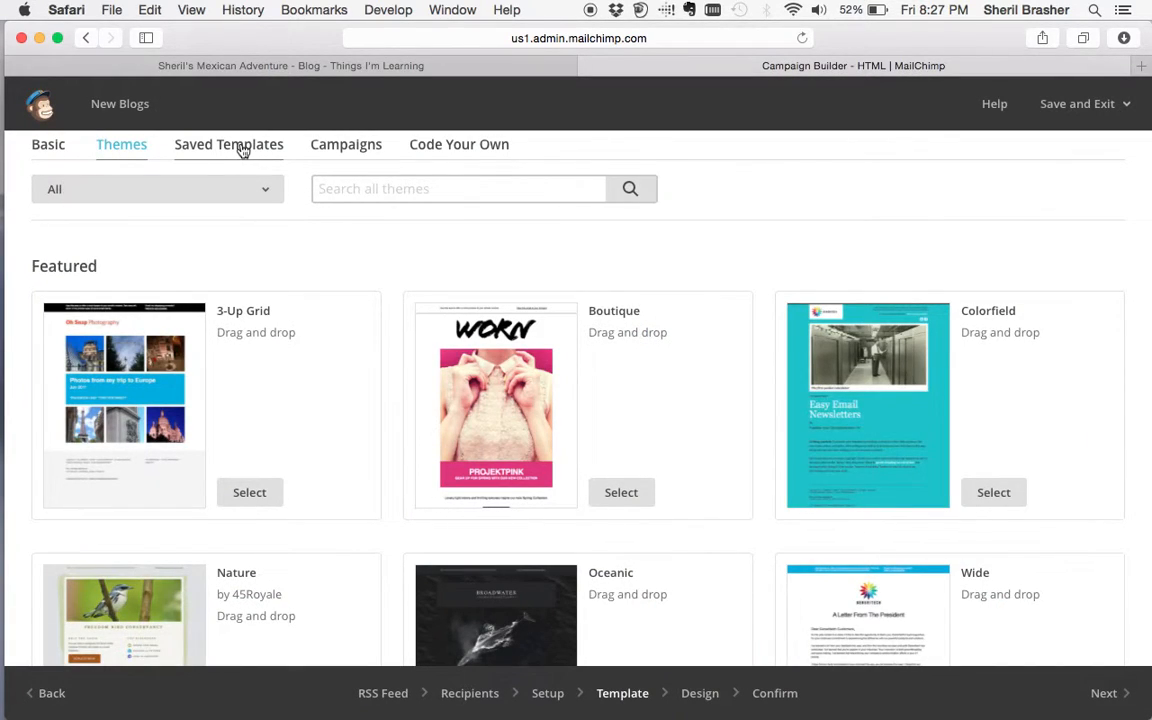
click(242, 150)
scroll(643, 423, down, 4)
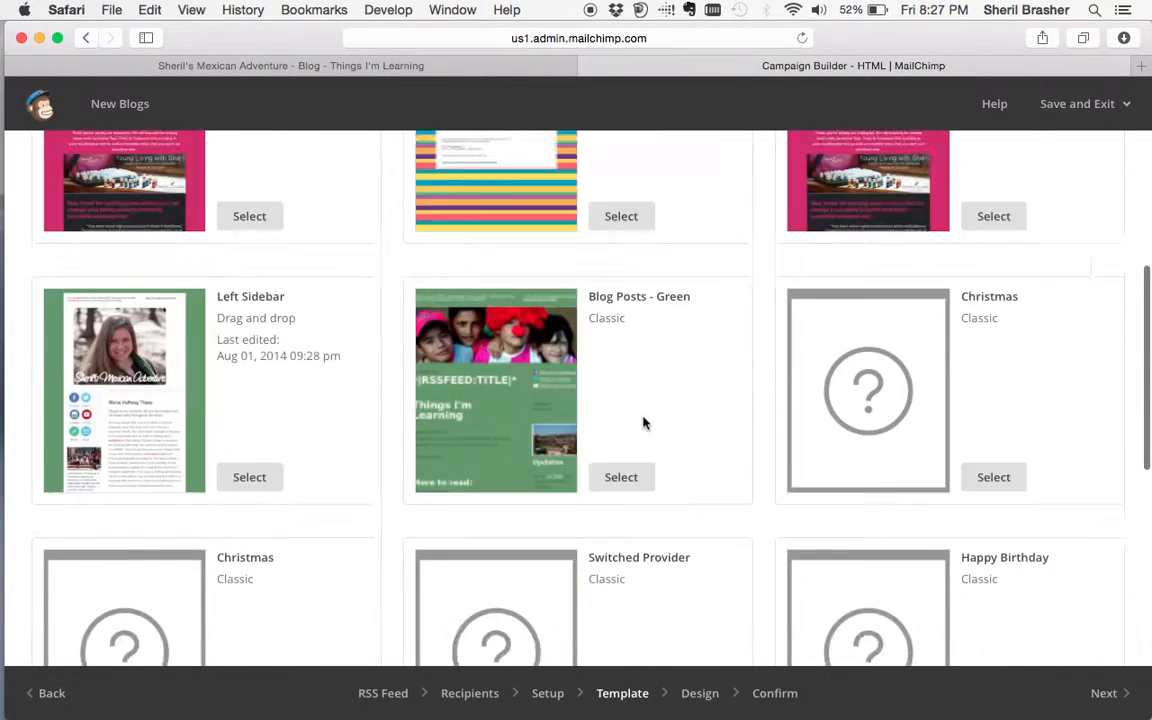
scroll(643, 423, down, 10)
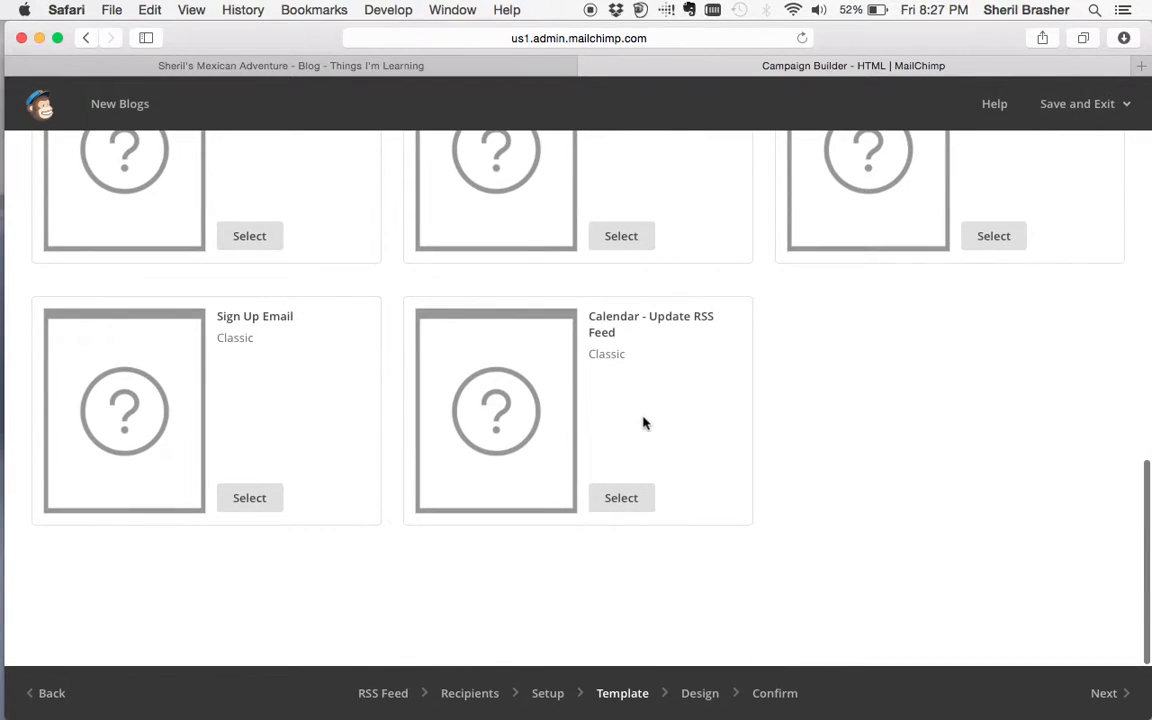
scroll(643, 423, up, 15)
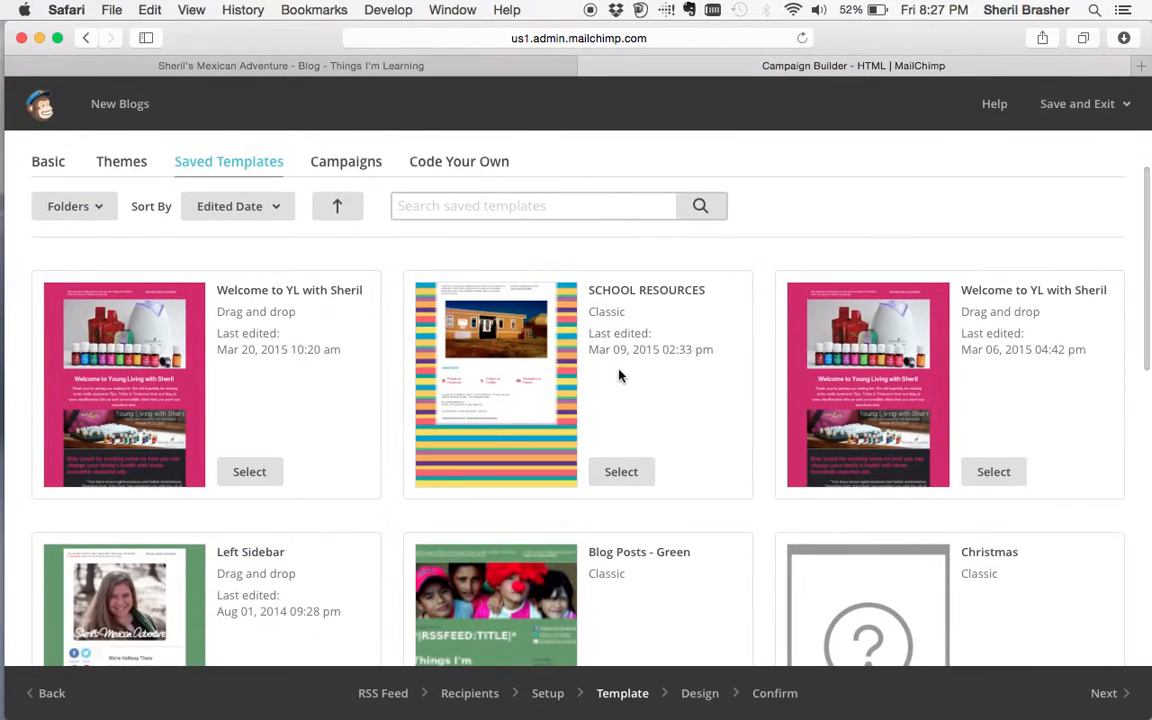
click(887, 400)
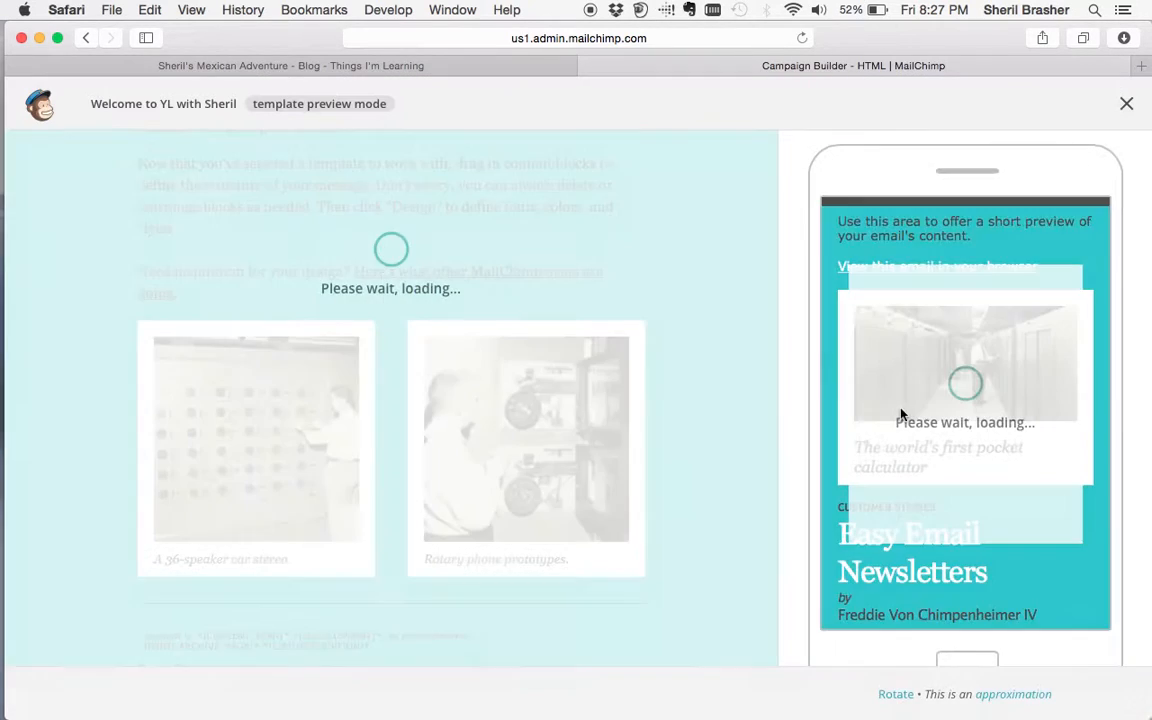
scroll(572, 335, down, 10)
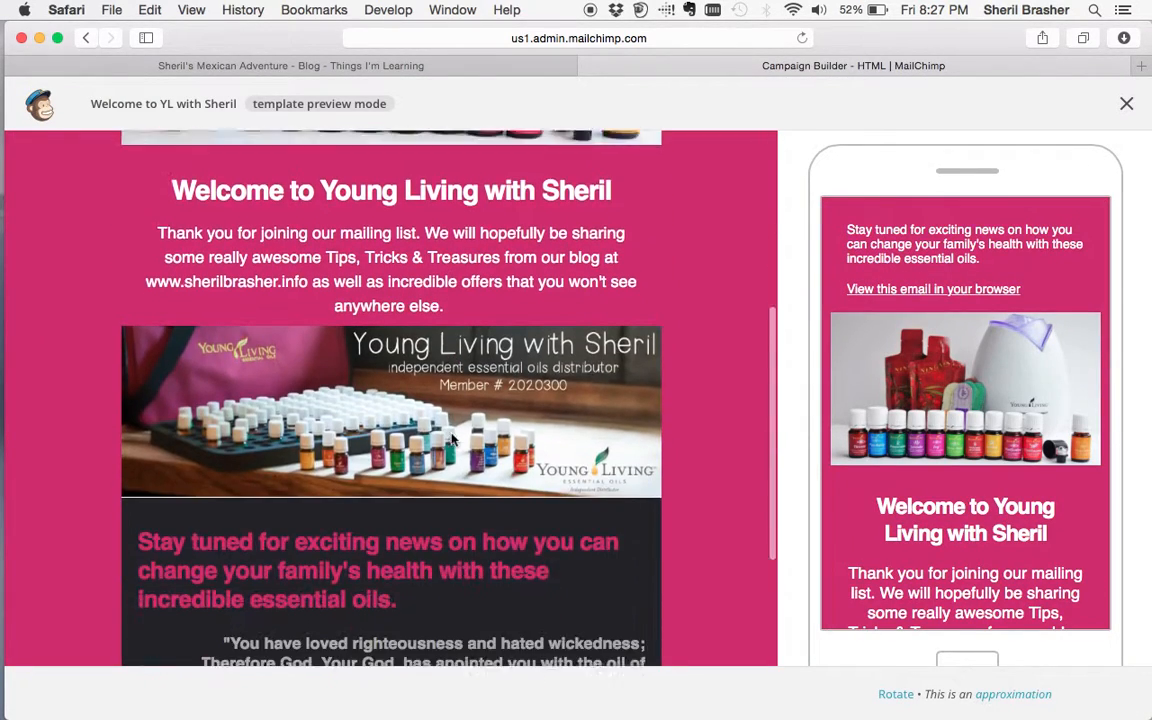
scroll(453, 437, up, 10)
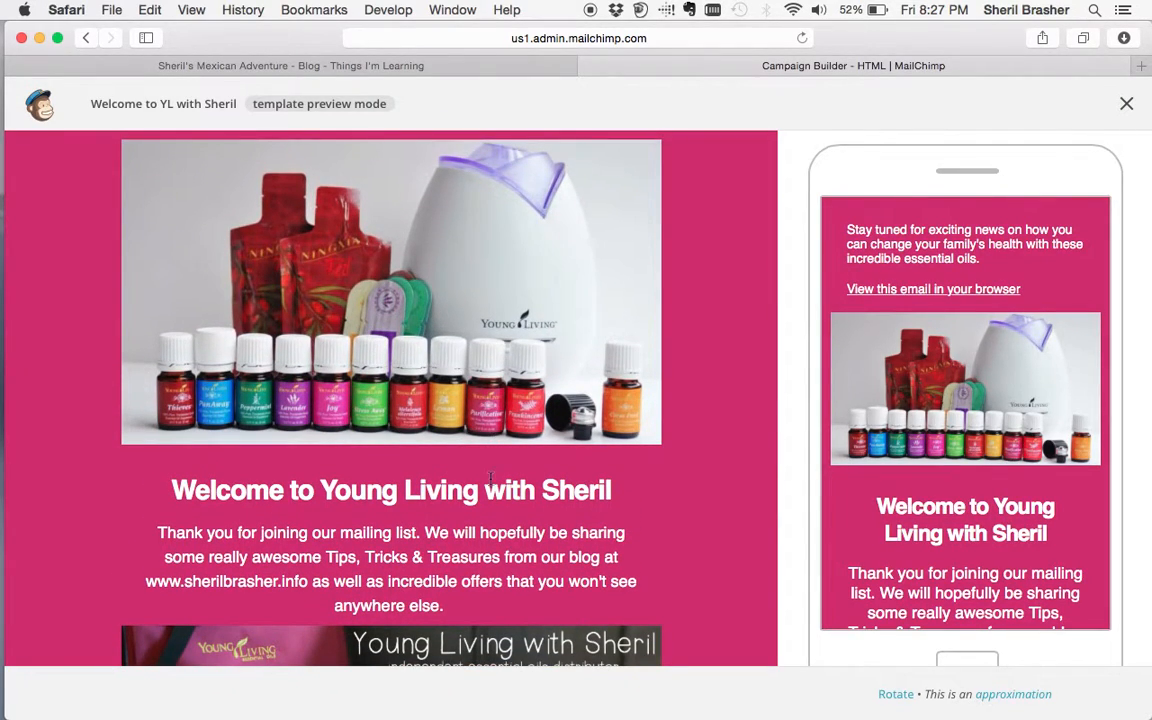
scroll(456, 572, down, 5)
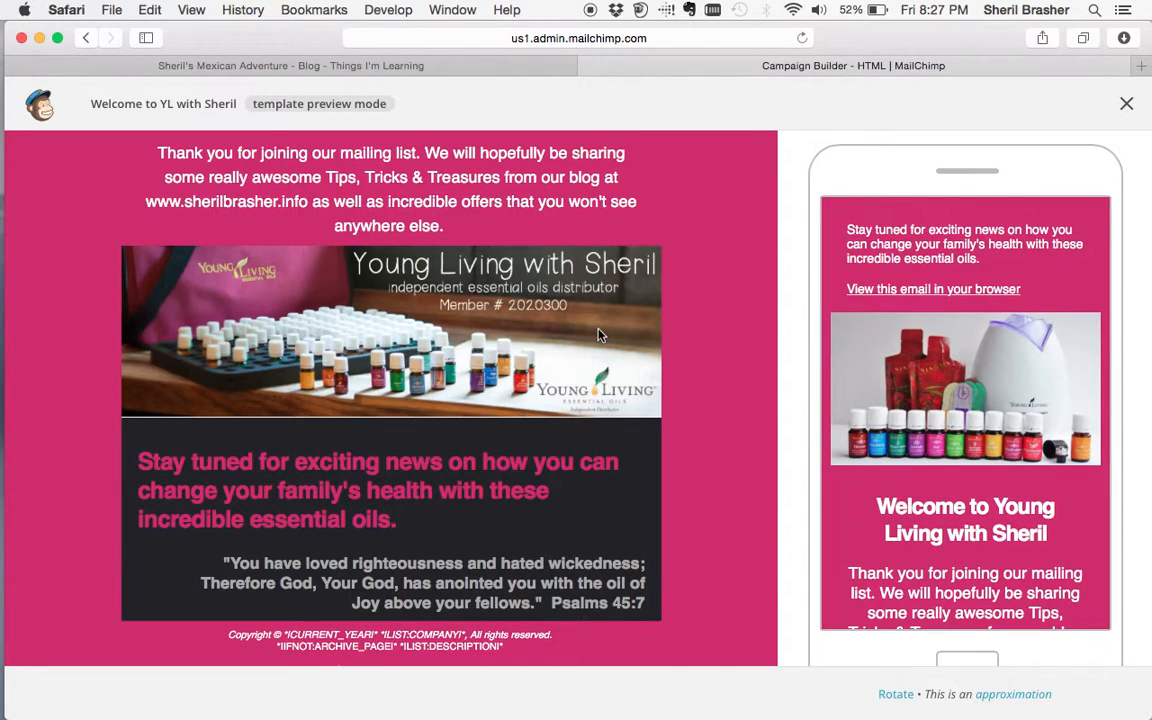
scroll(368, 541, down, 2)
scroll(380, 530, up, 10)
scroll(385, 514, down, 1)
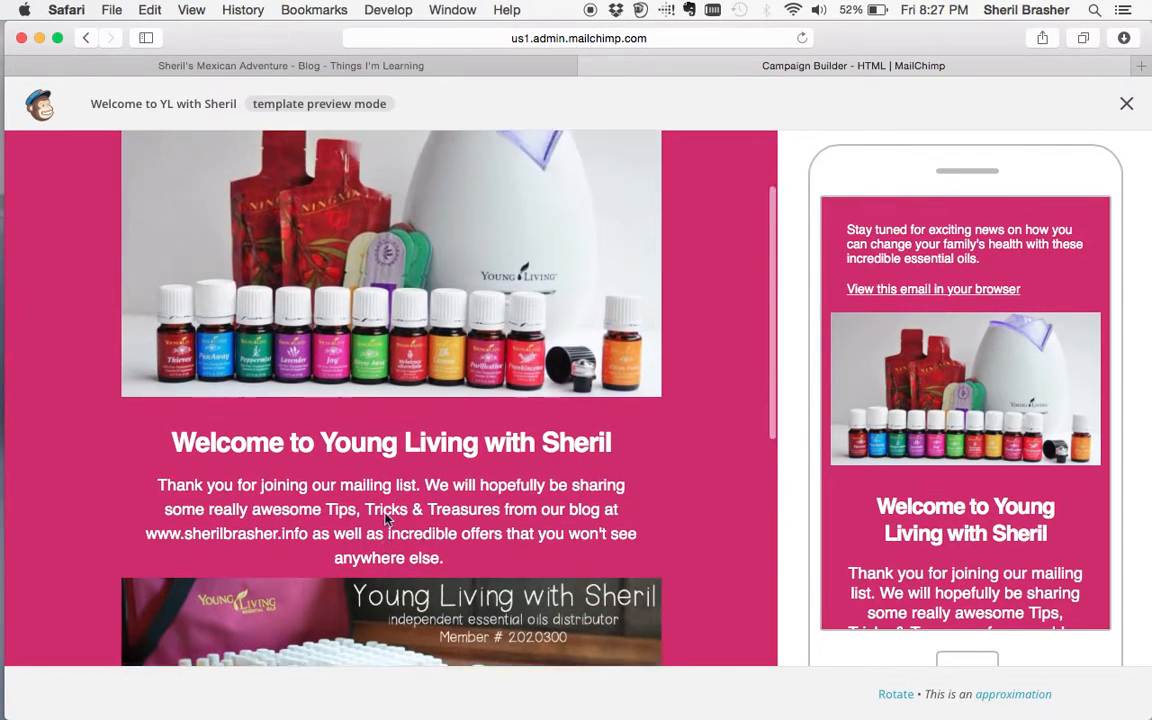
scroll(400, 400, up, 5)
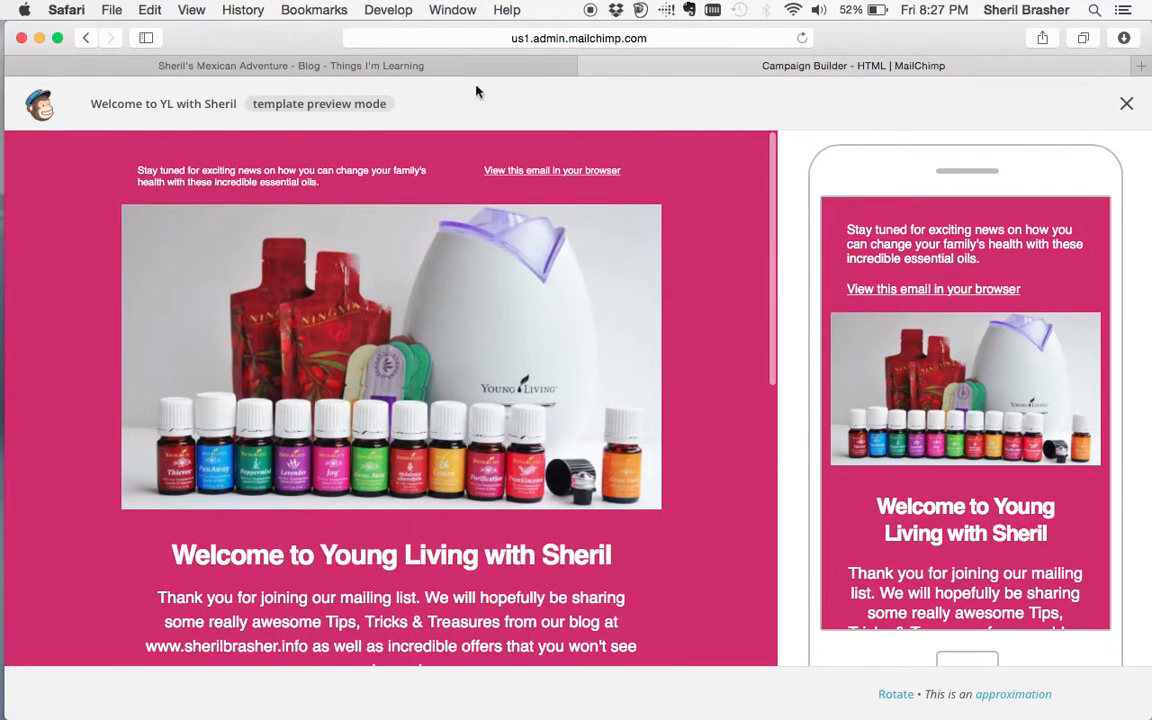
click(1123, 105)
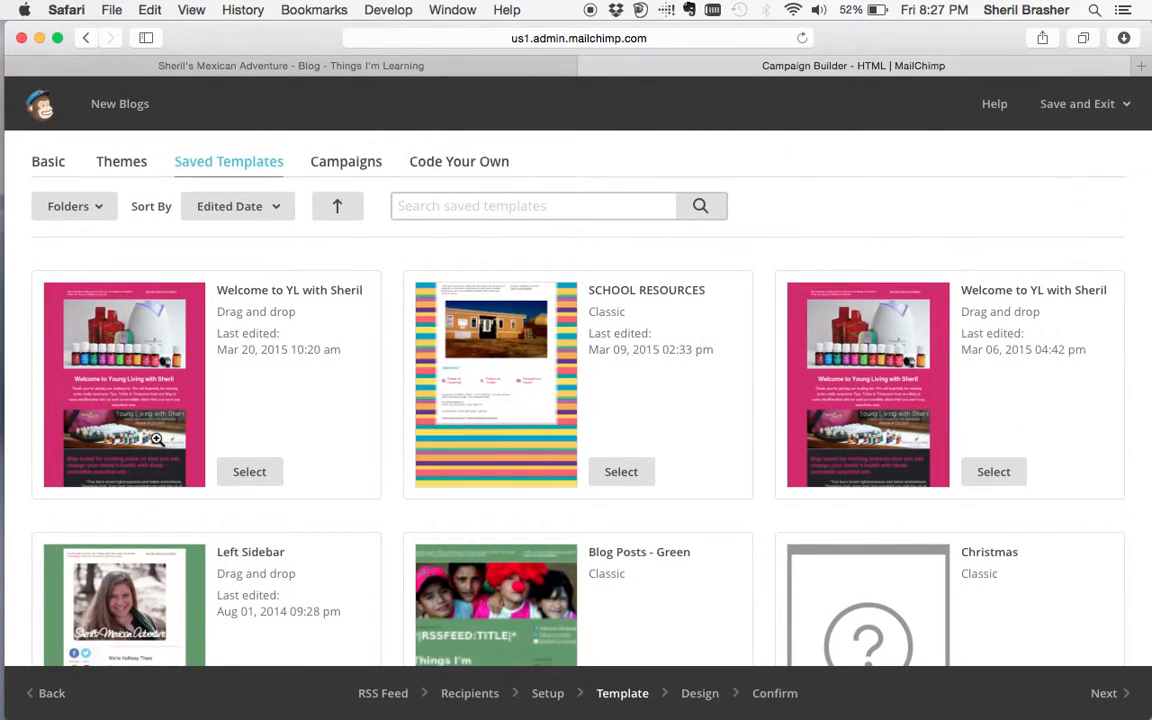
scroll(391, 489, down, 5)
scroll(391, 489, up, 7)
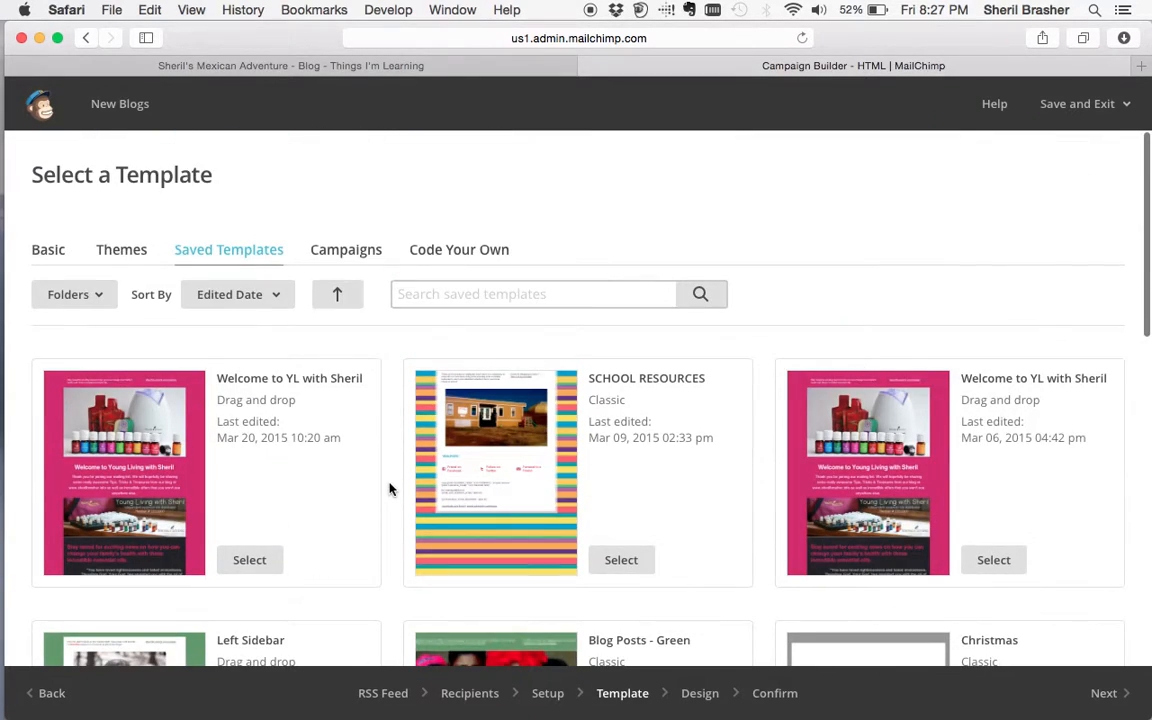
scroll(391, 489, down, 3)
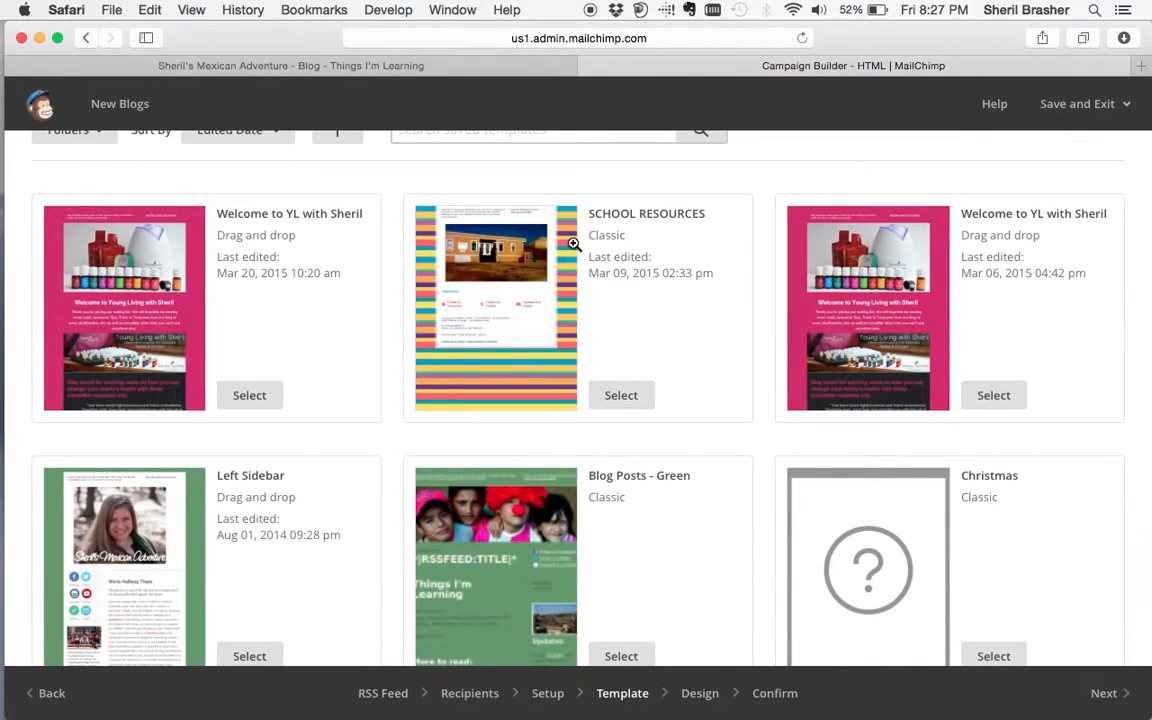
click(540, 353)
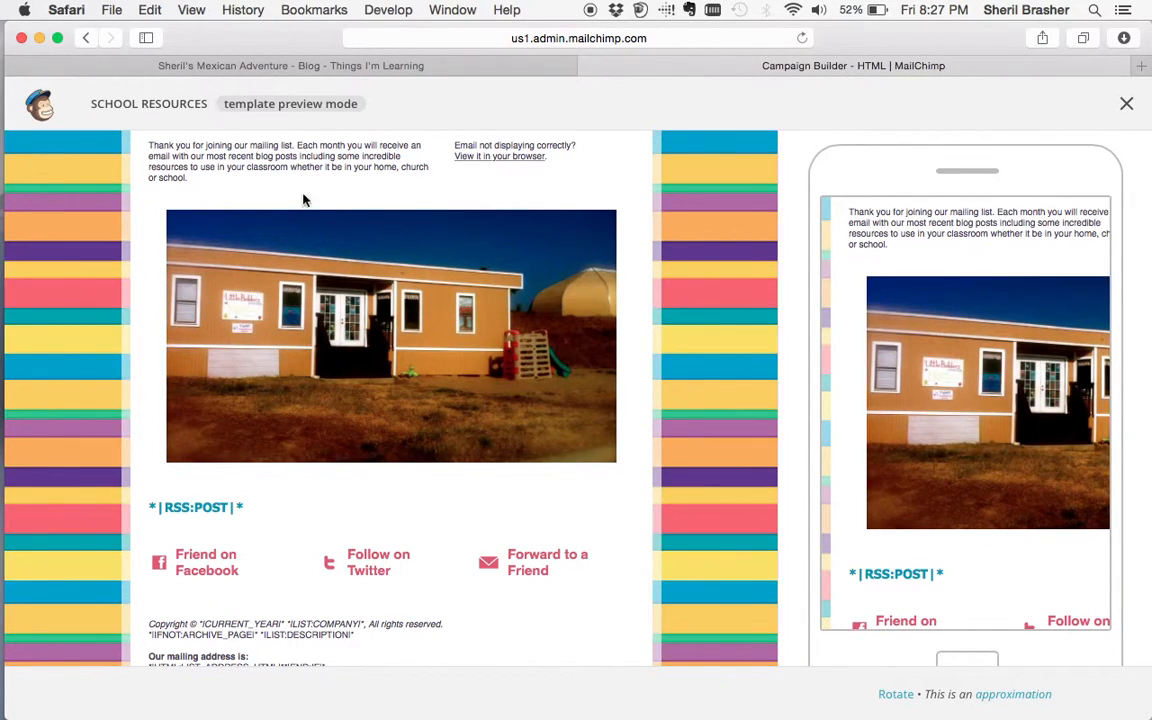
click(1126, 103)
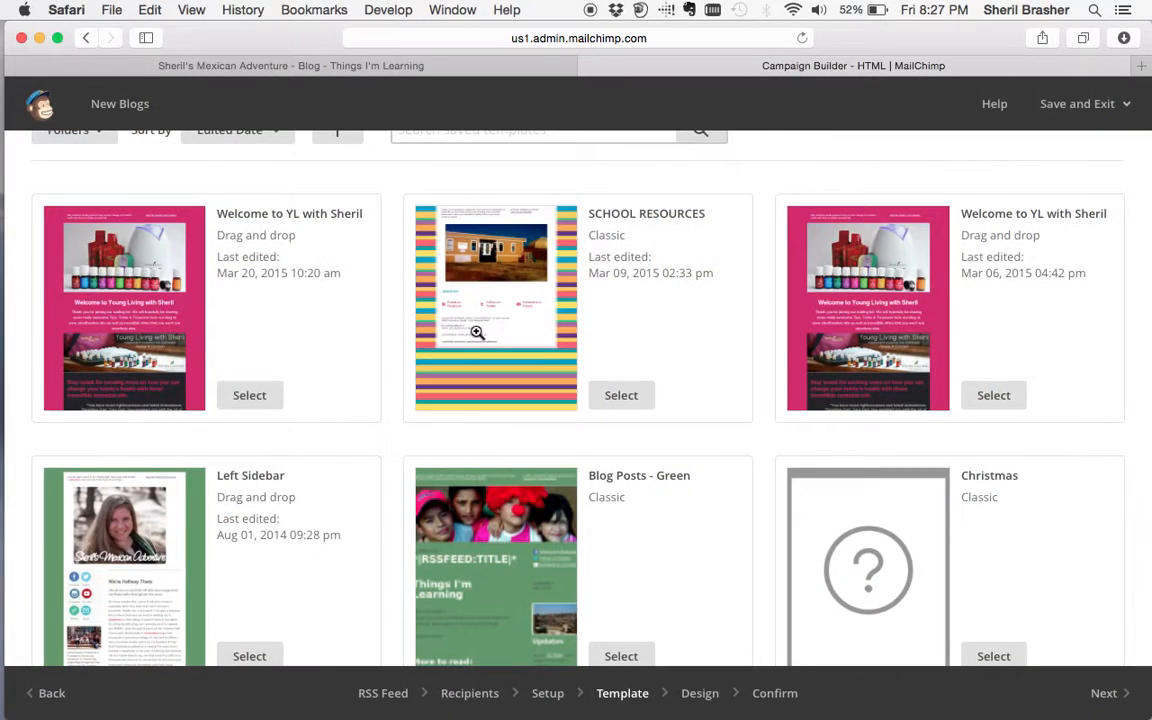
scroll(477, 300, up, 4)
click(121, 249)
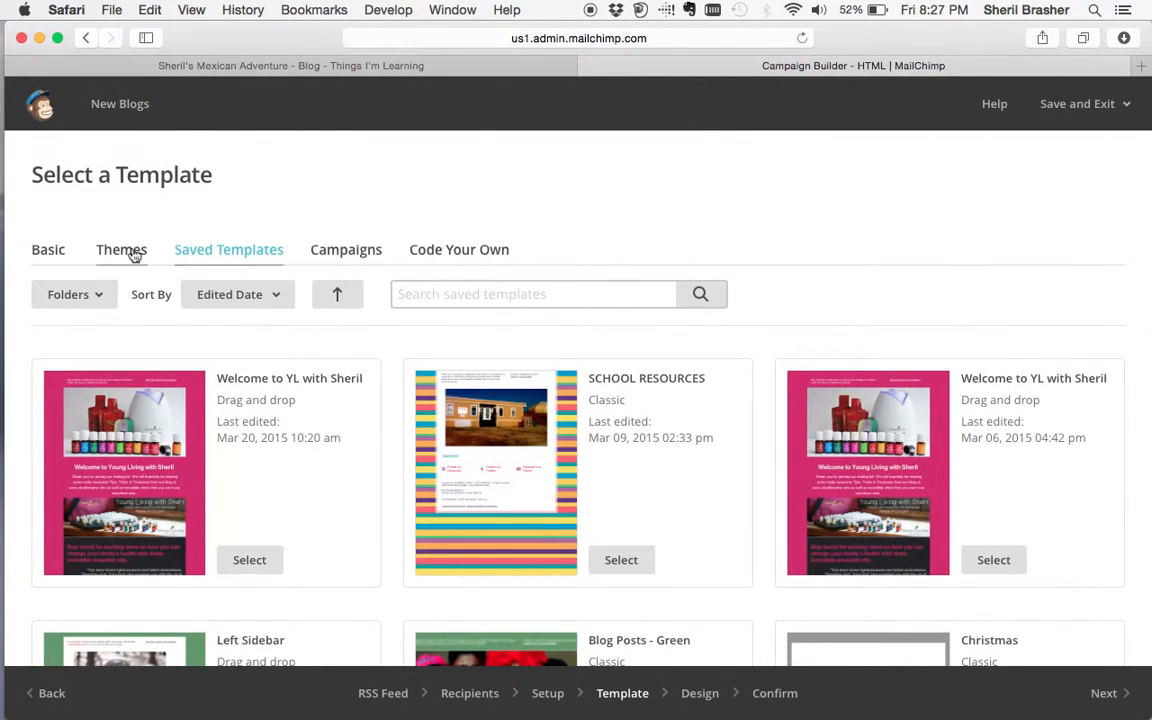
scroll(484, 508, down, 5)
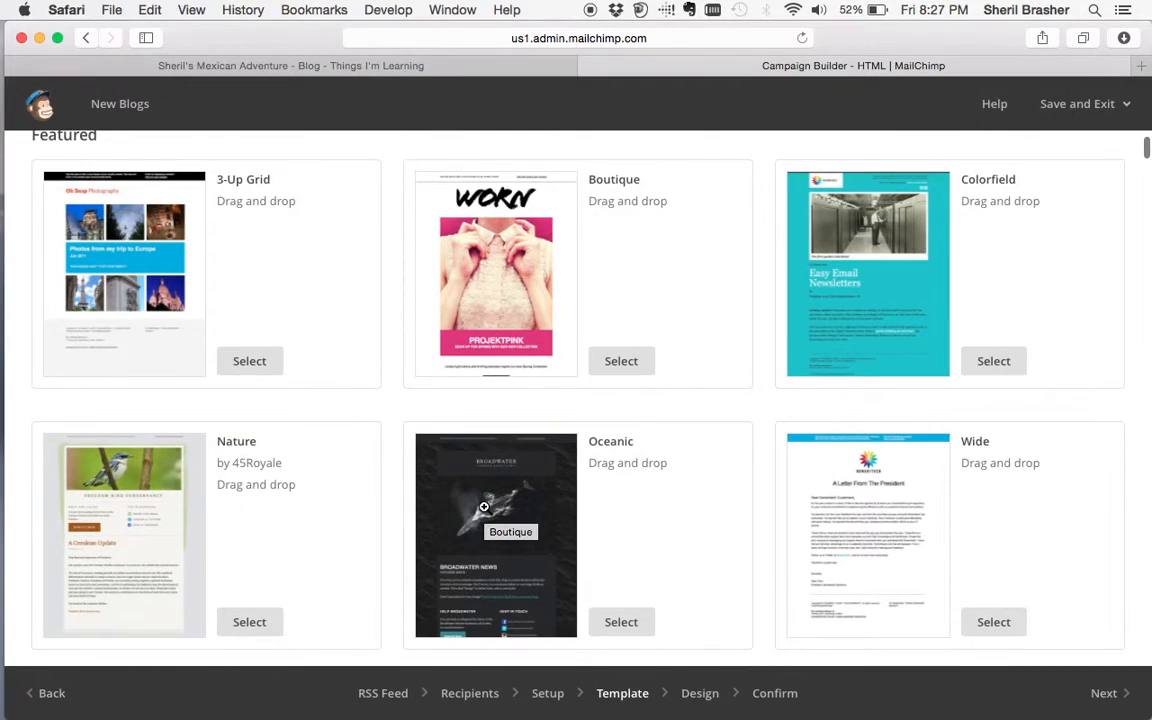
- Choose the Colorfield theme and replace the image card's photo by uploading Usage Card - Grapefruit.png
click(996, 362)
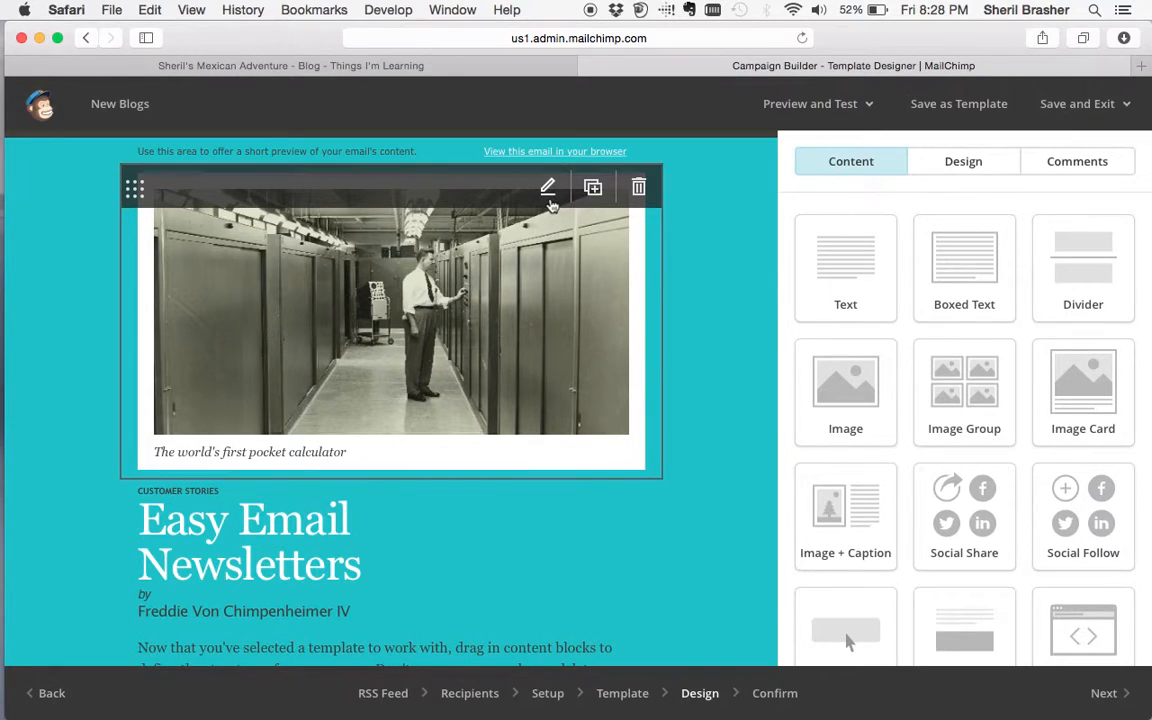
click(548, 190)
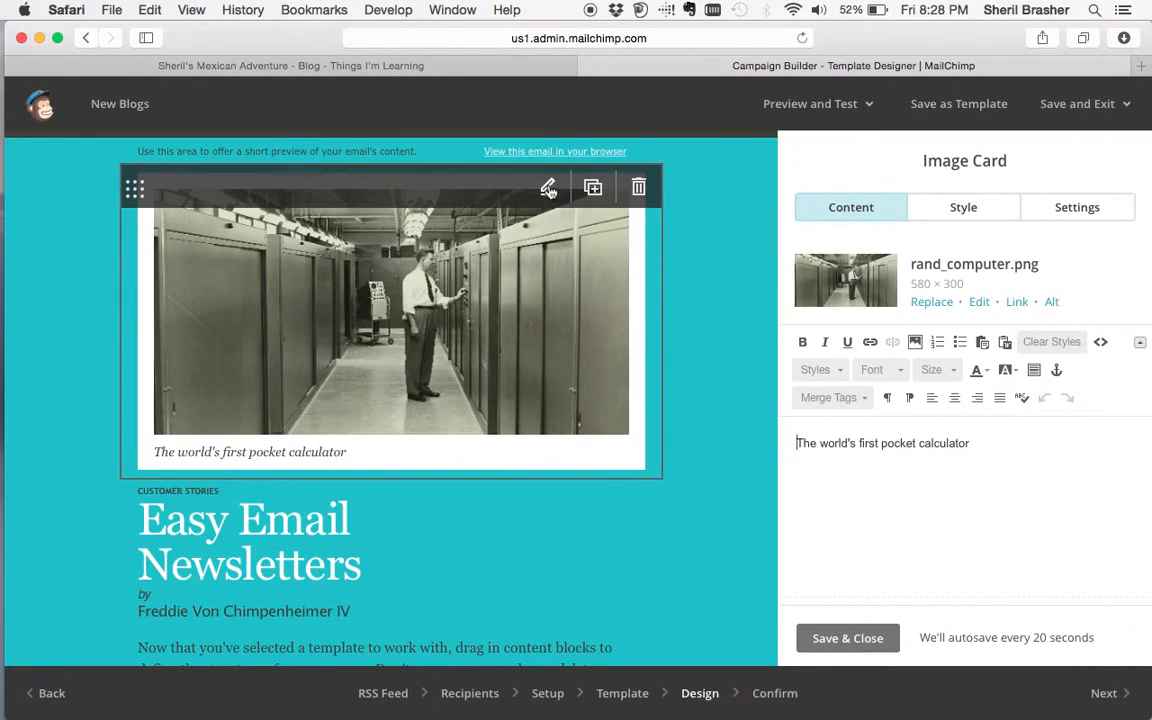
click(927, 302)
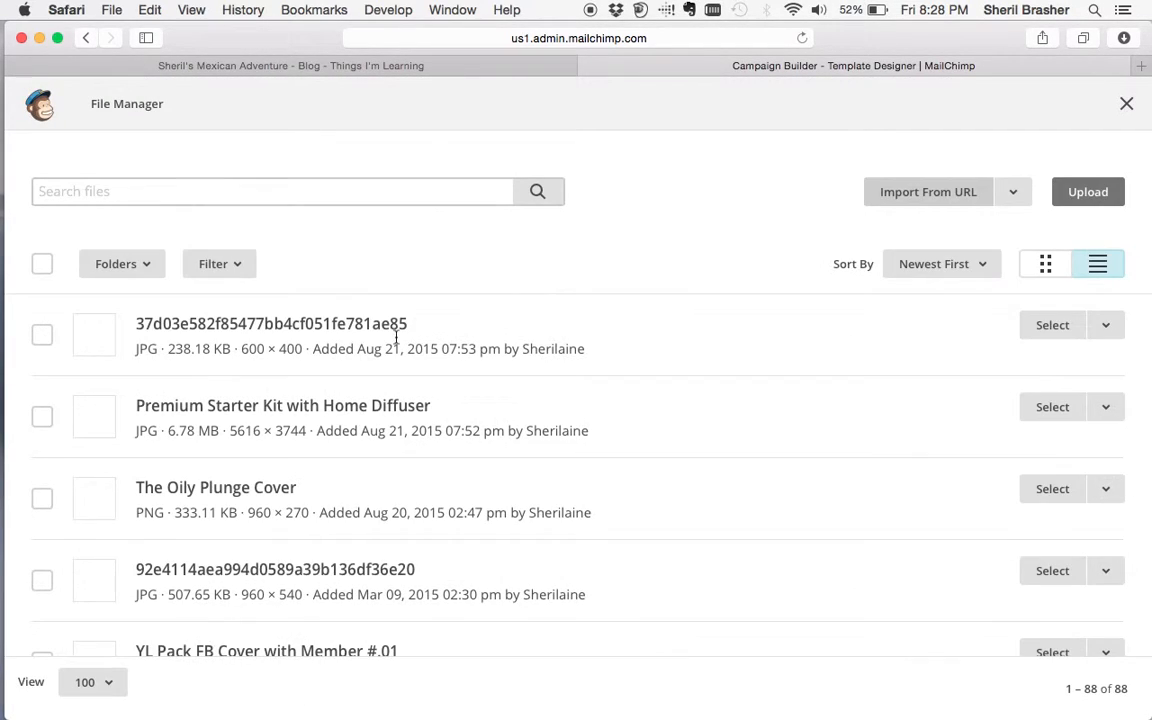
click(1088, 200)
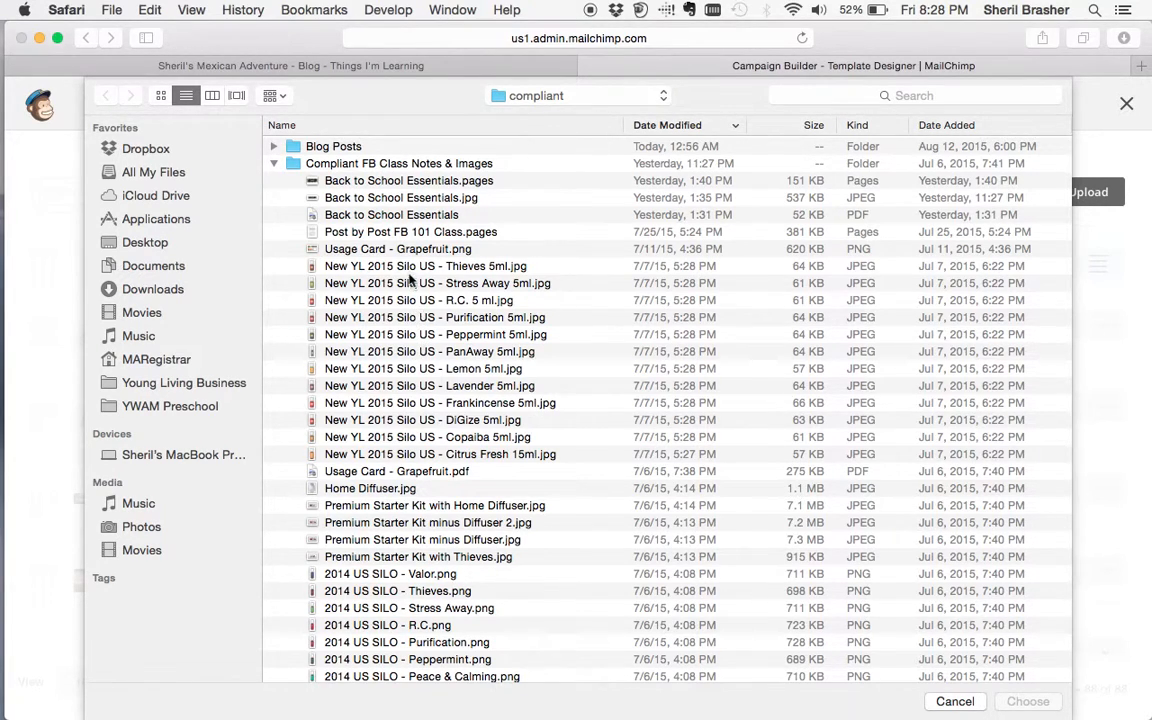
click(372, 246)
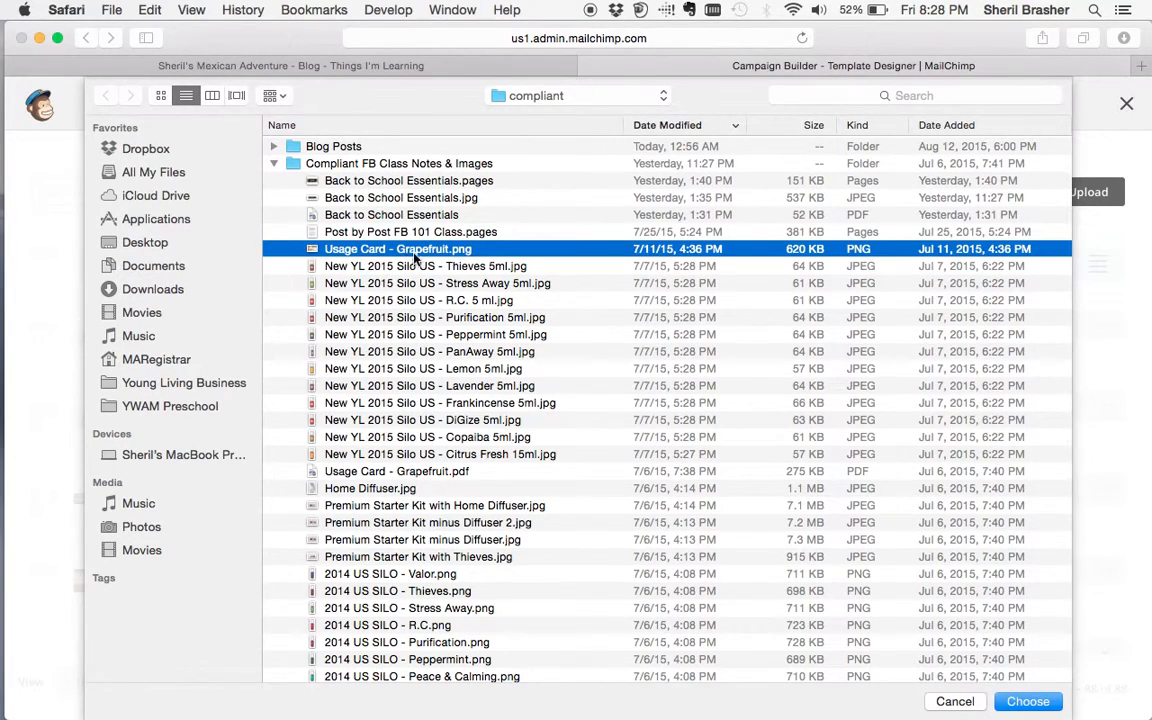
click(1024, 700)
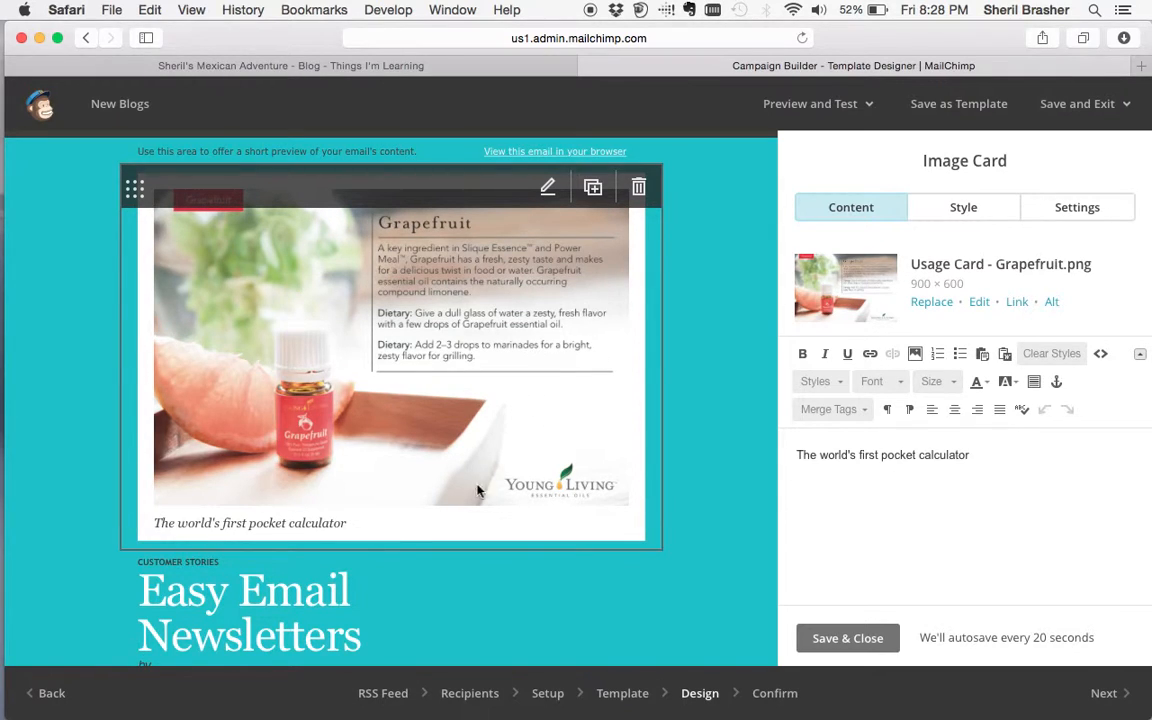
click(979, 303)
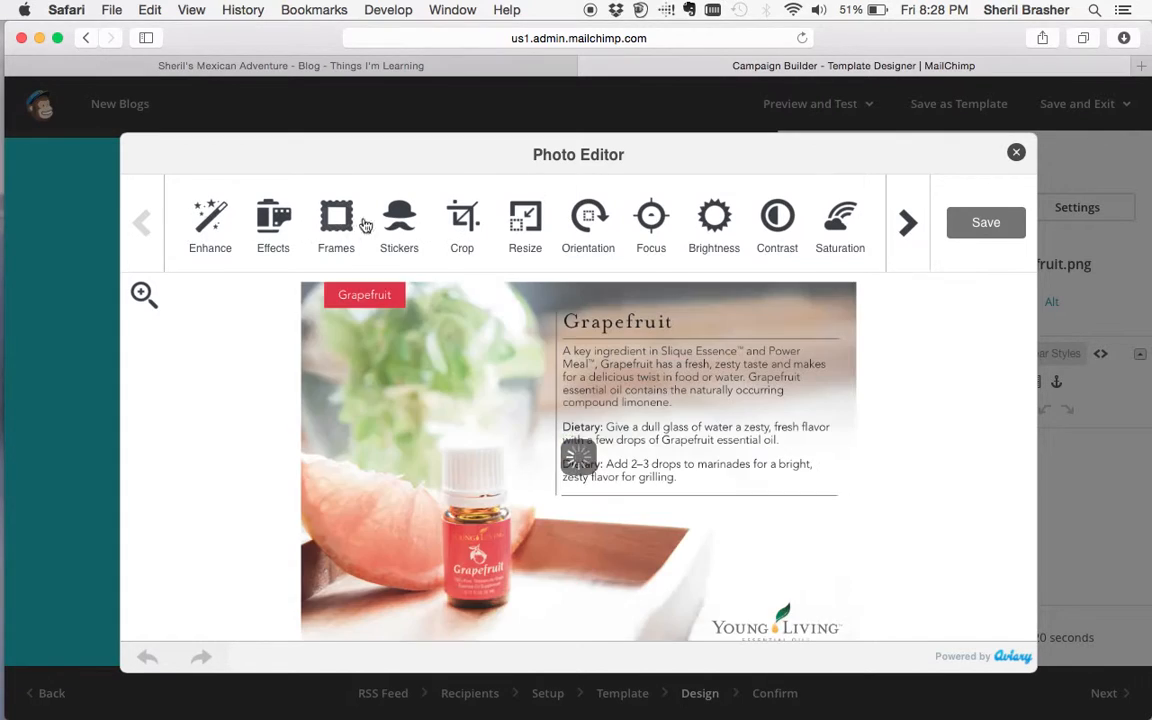
click(908, 225)
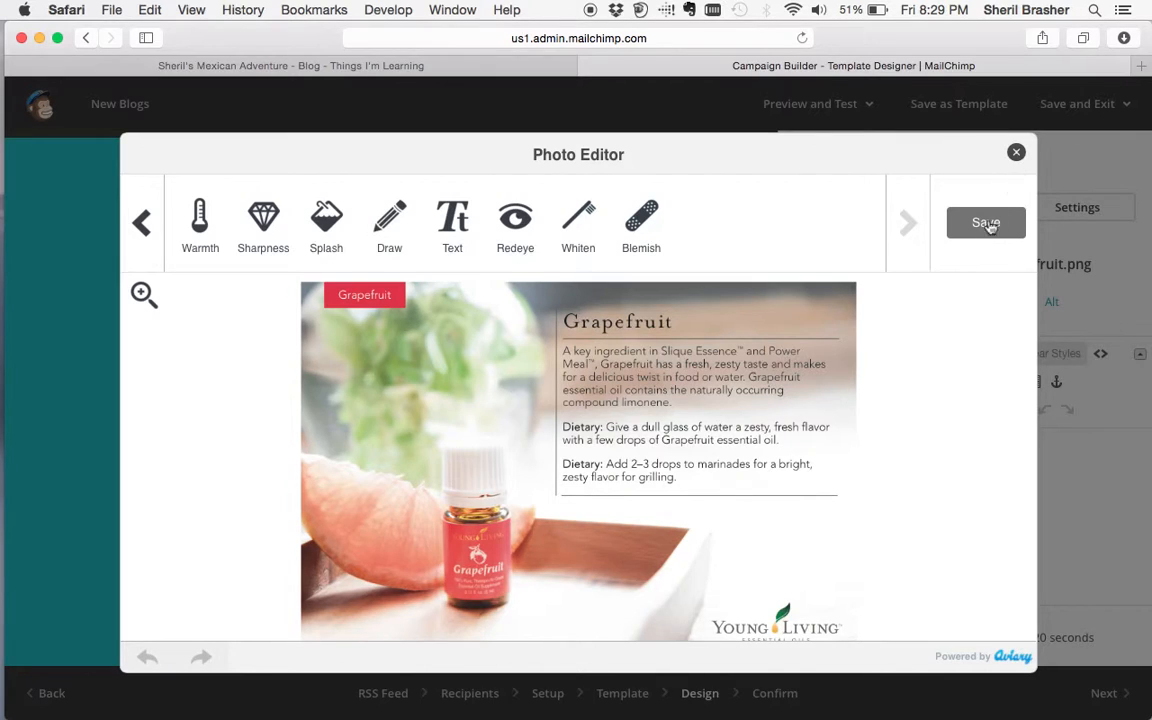
click(1016, 152)
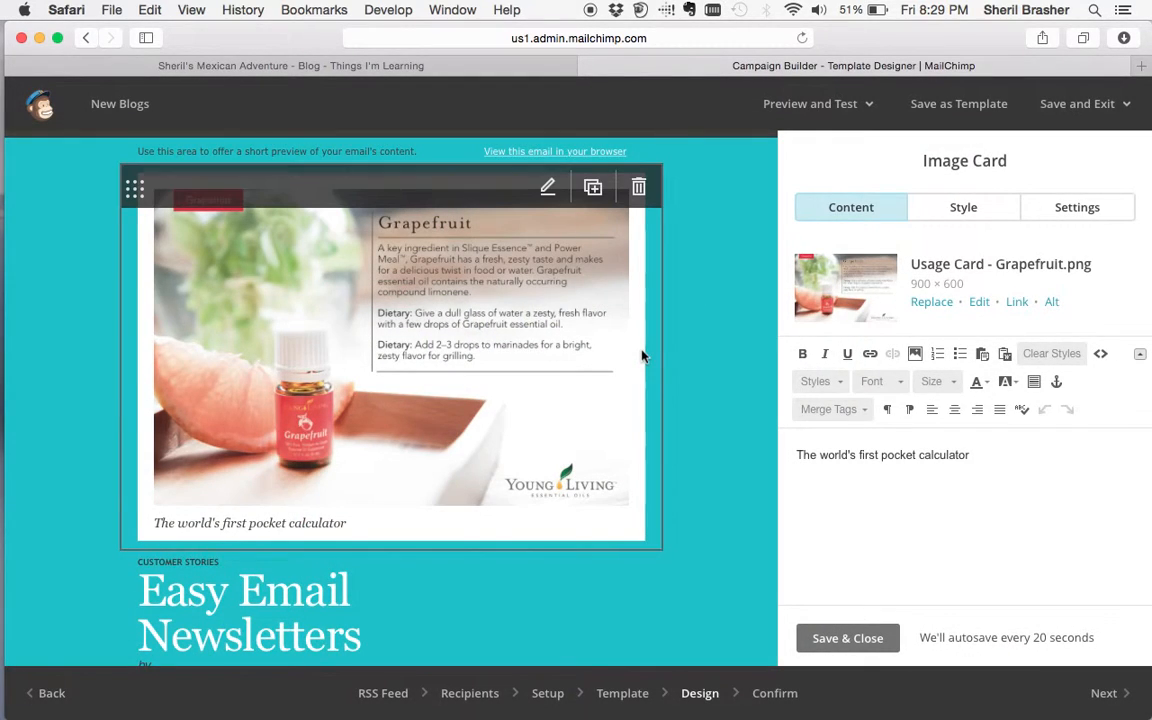
scroll(643, 356, down, 1)
drag(1000, 453, 796, 455)
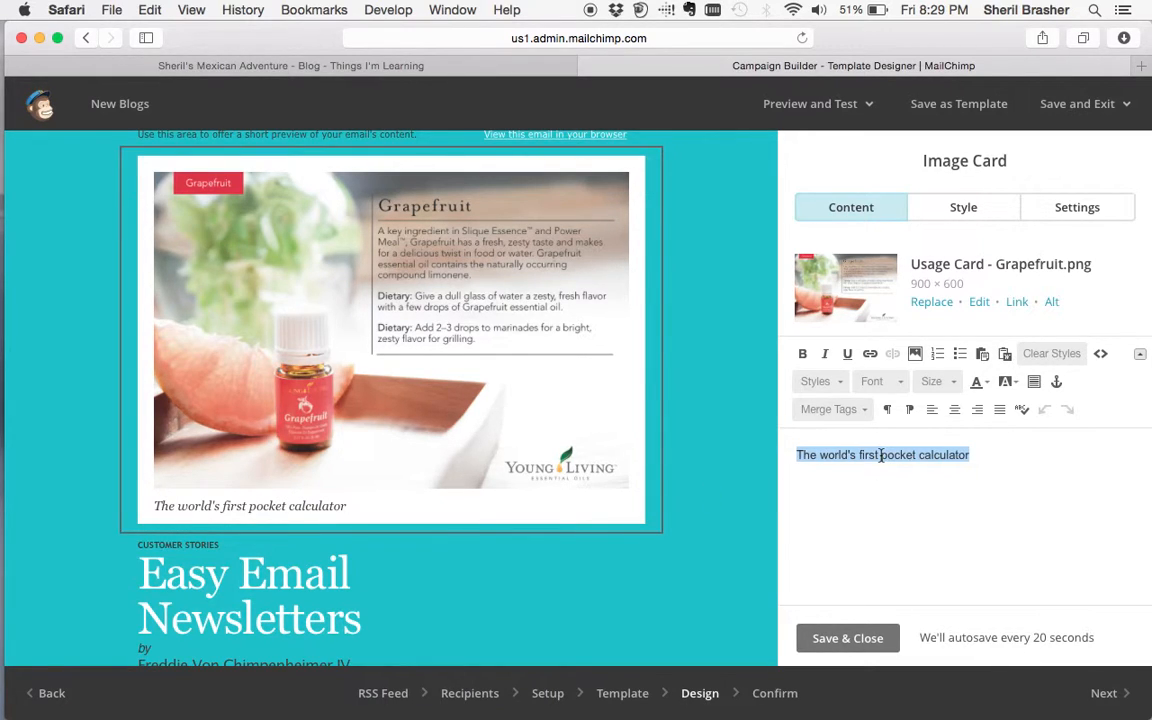
- Change the caption to 'Grapefruit is an awesome oil!' and save the image card
text(Grapefruit)
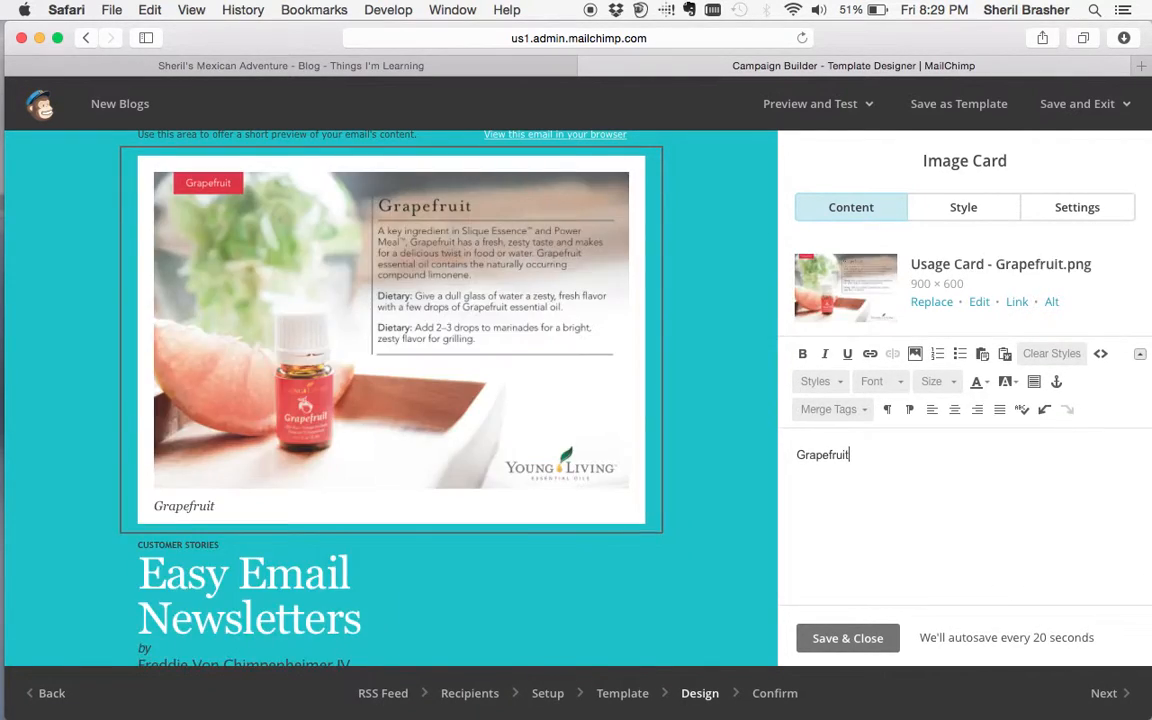
text( is an awesome )
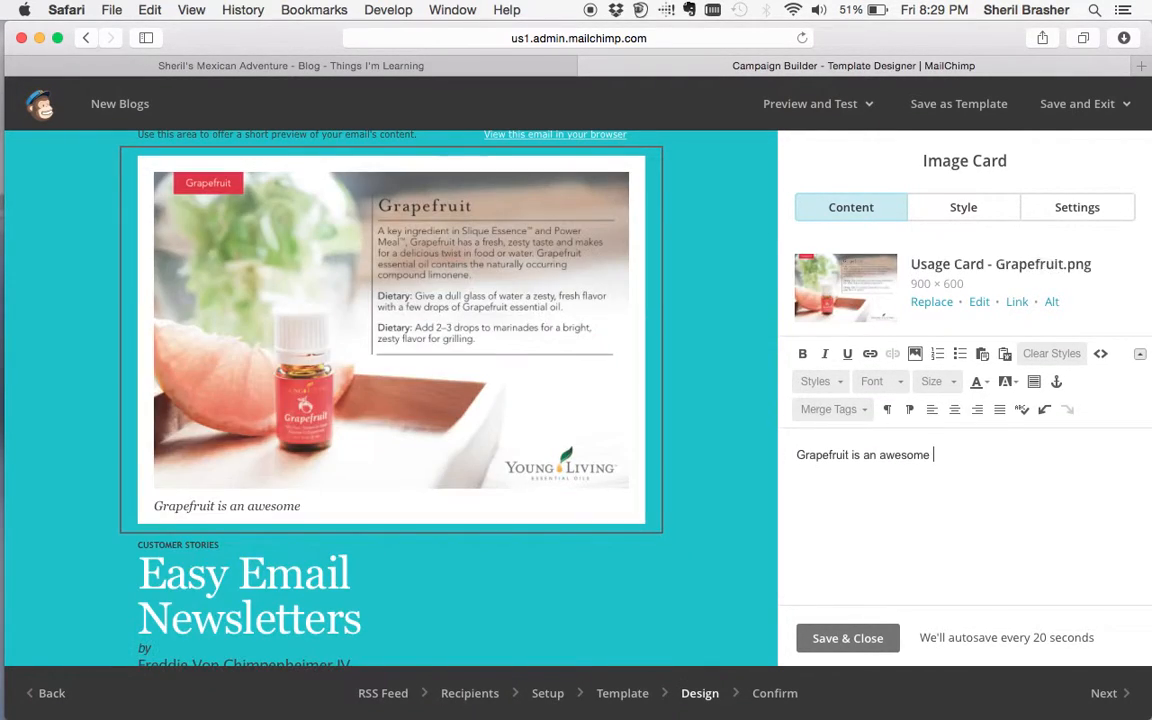
text(oil!)
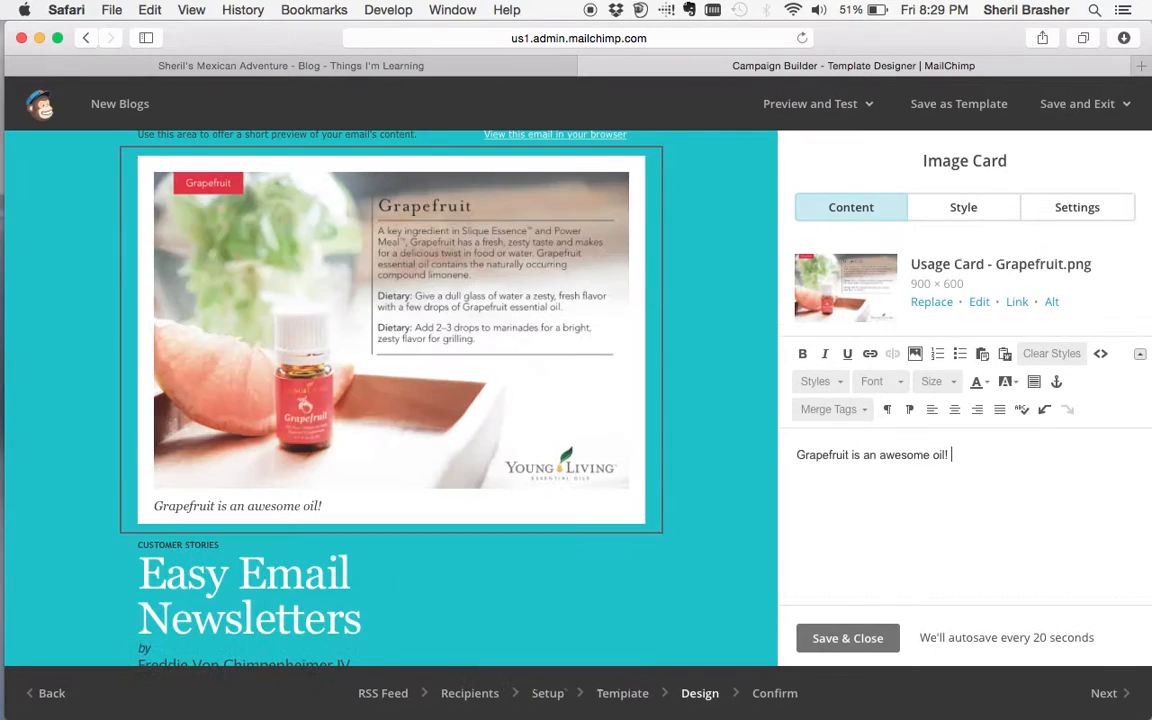
click(848, 638)
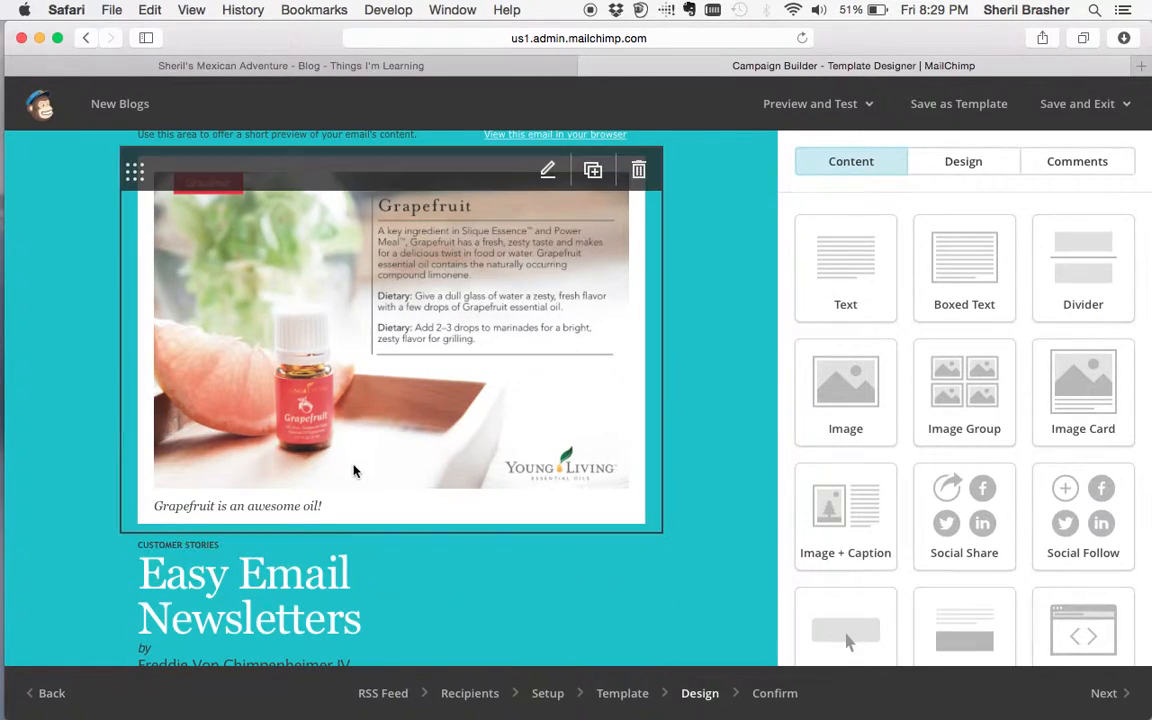
- Replace the preheader placeholder with 'Check out the lastest info from our blog' and save it
scroll(295, 455, up, 2)
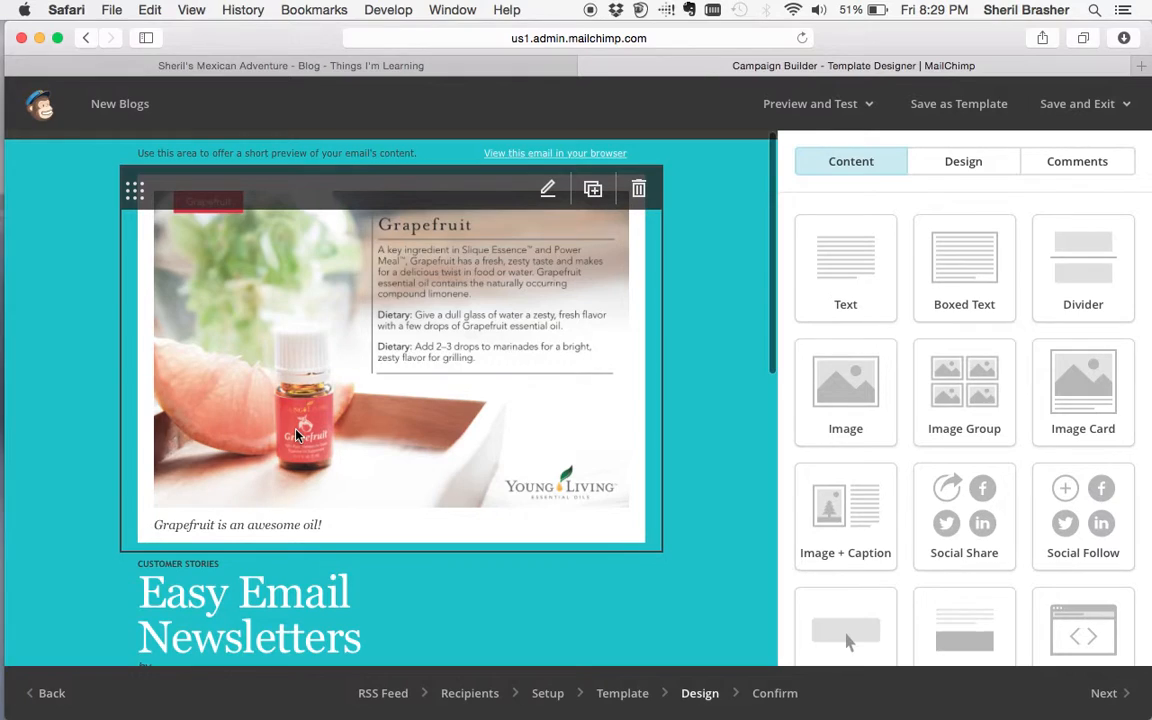
scroll(292, 175, up, 1)
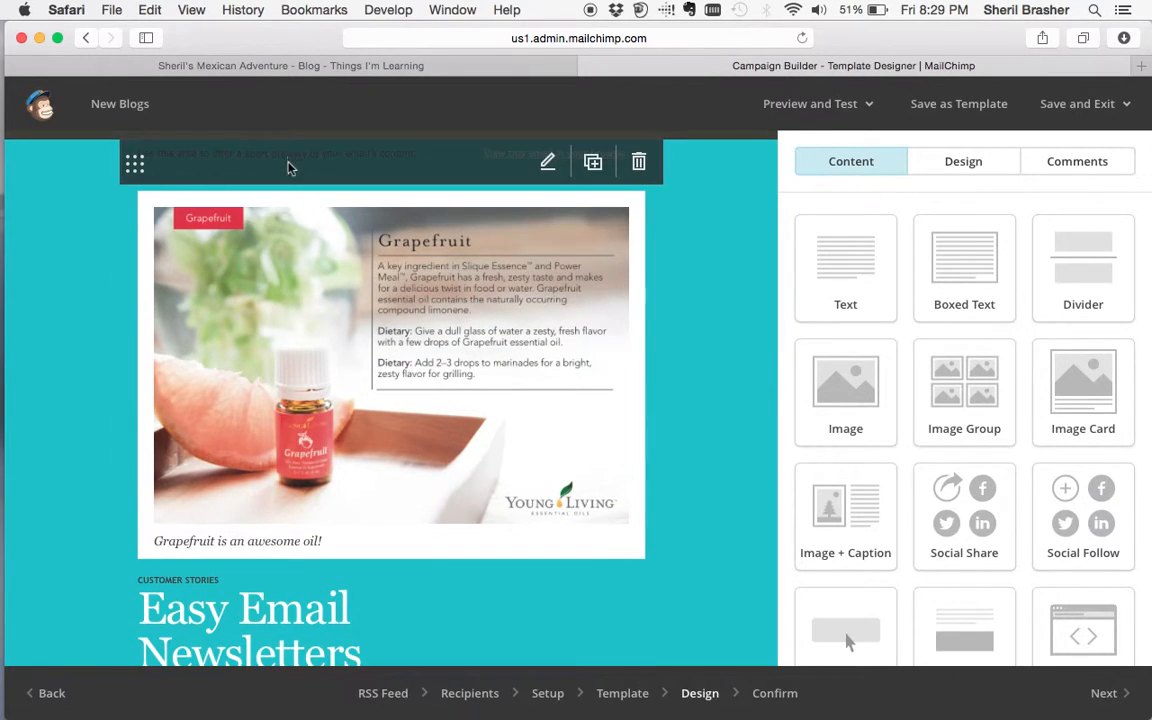
click(288, 170)
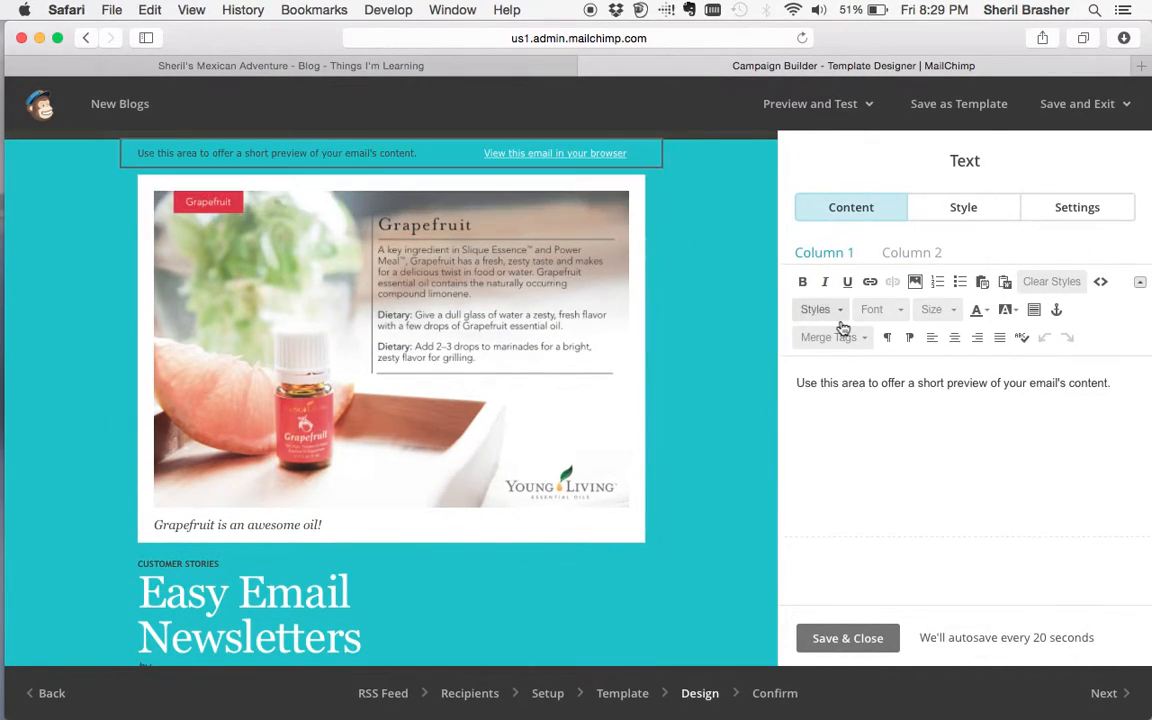
triple_click(874, 382)
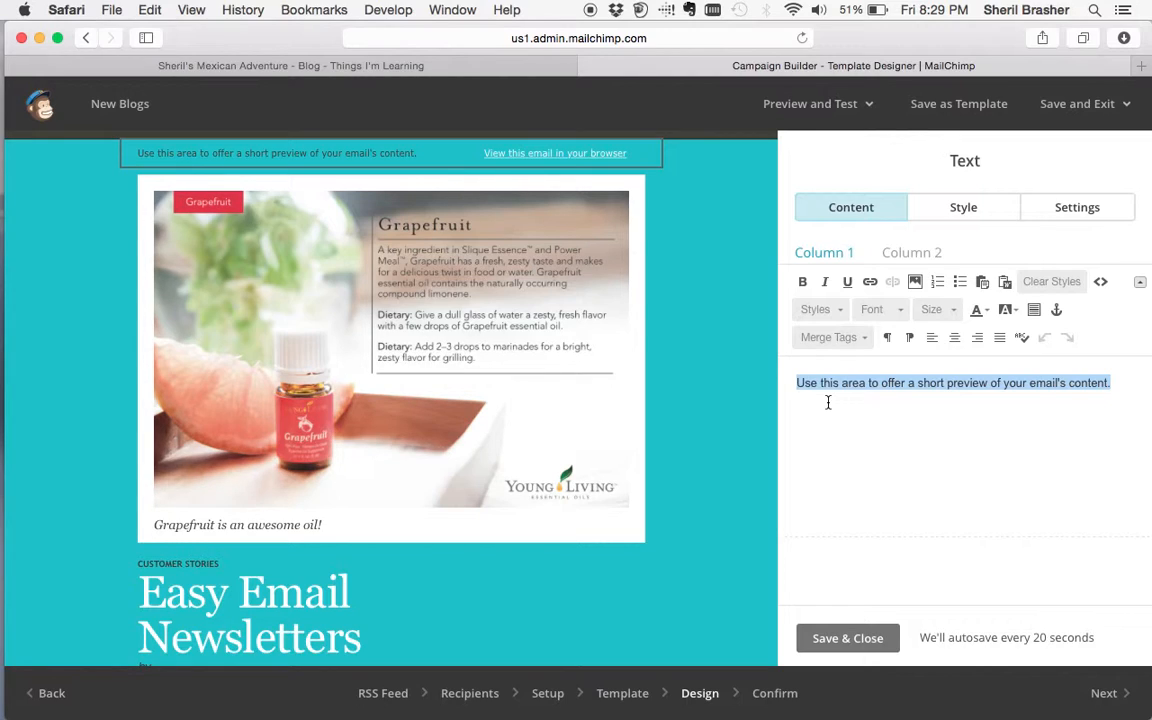
text(Check out the )
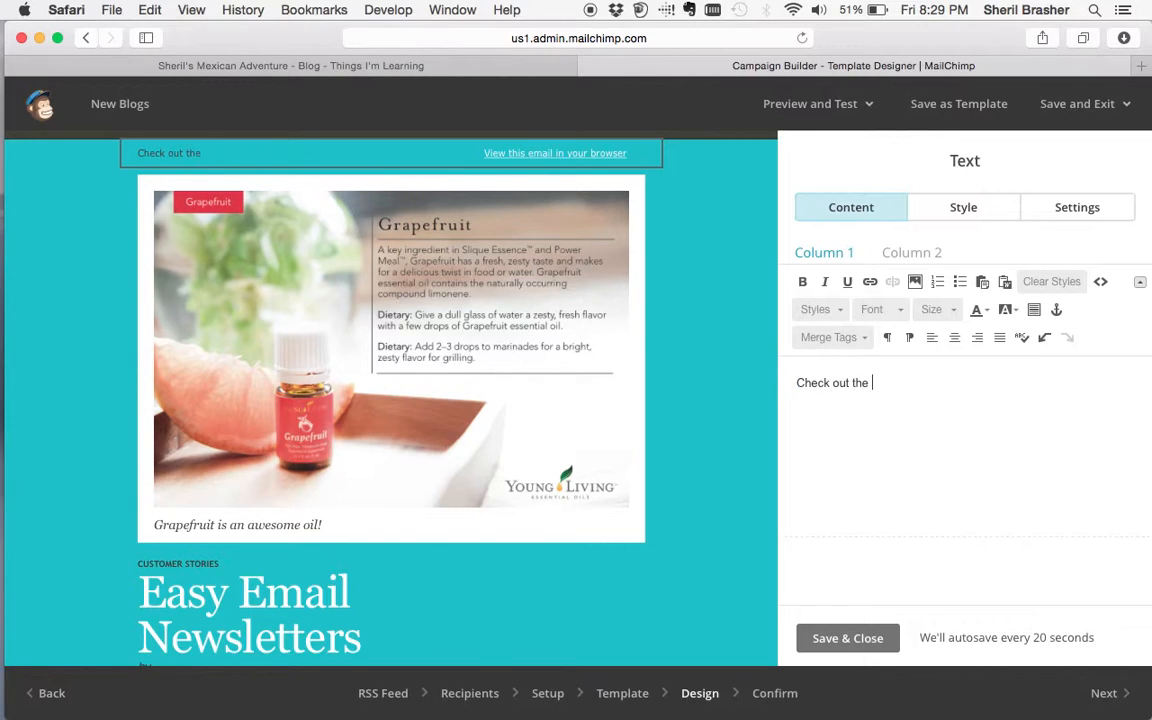
text(lastest info from our blog!)
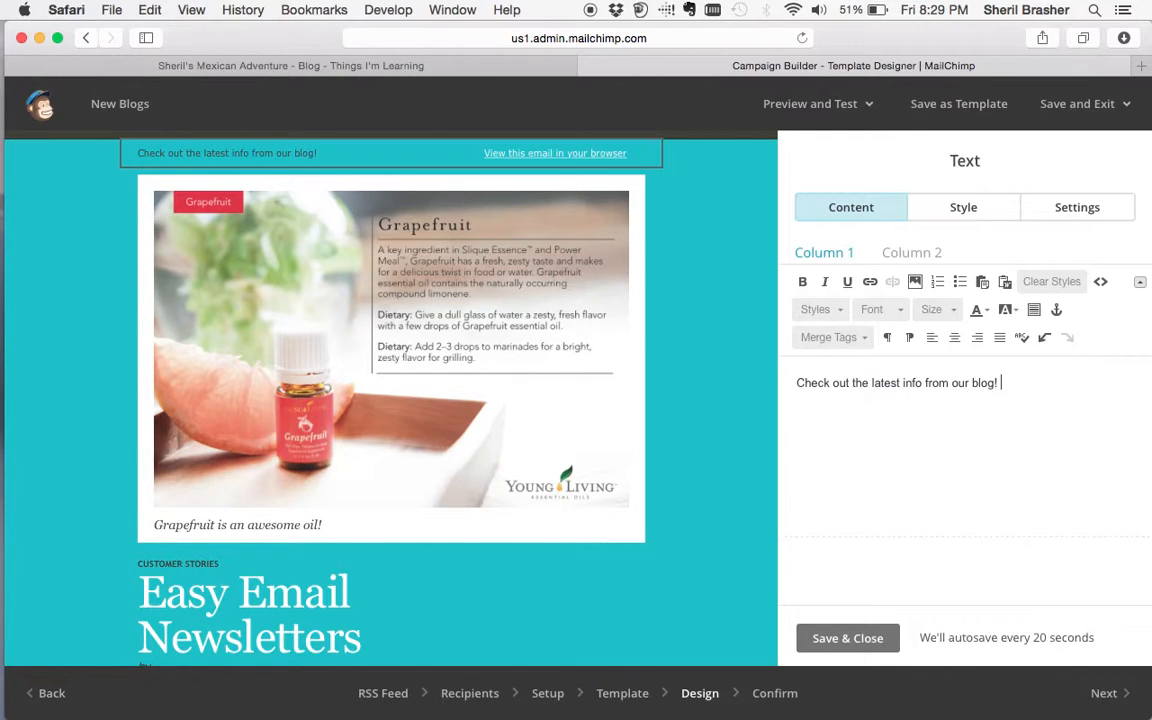
click(845, 640)
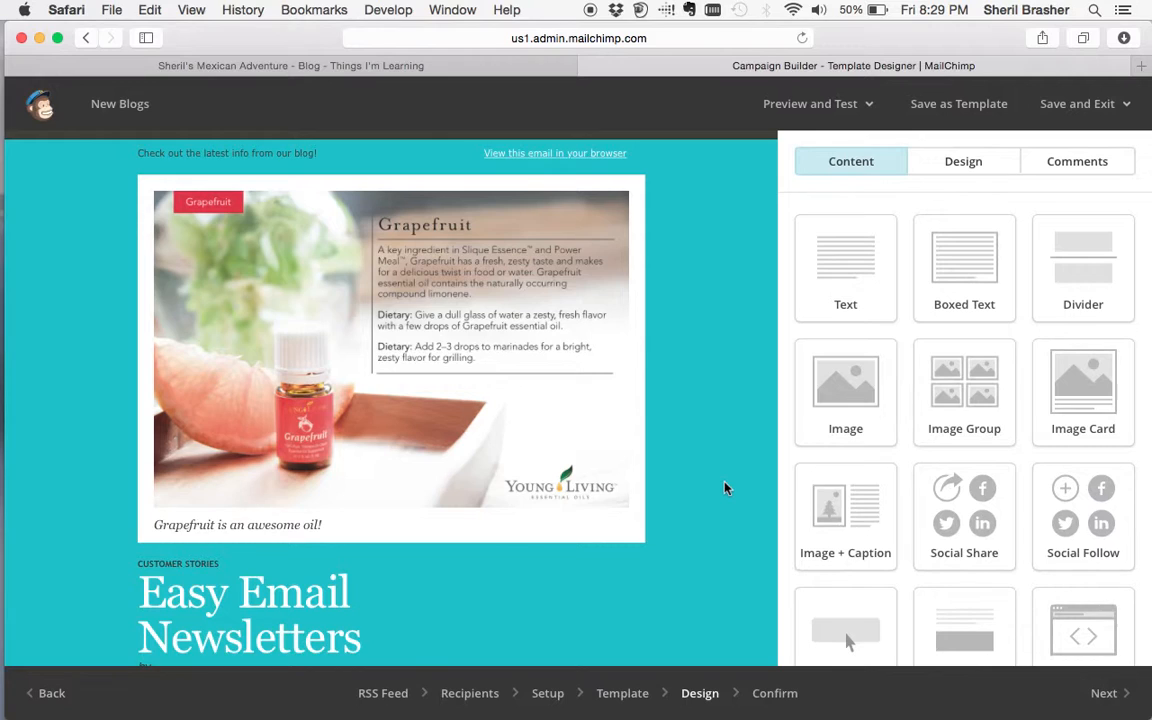
- Shorten the CUSTOMER STORIES label to CUSTOM STORIES and retitle the heading 'Things I'm Learning'
scroll(726, 488, down, 5)
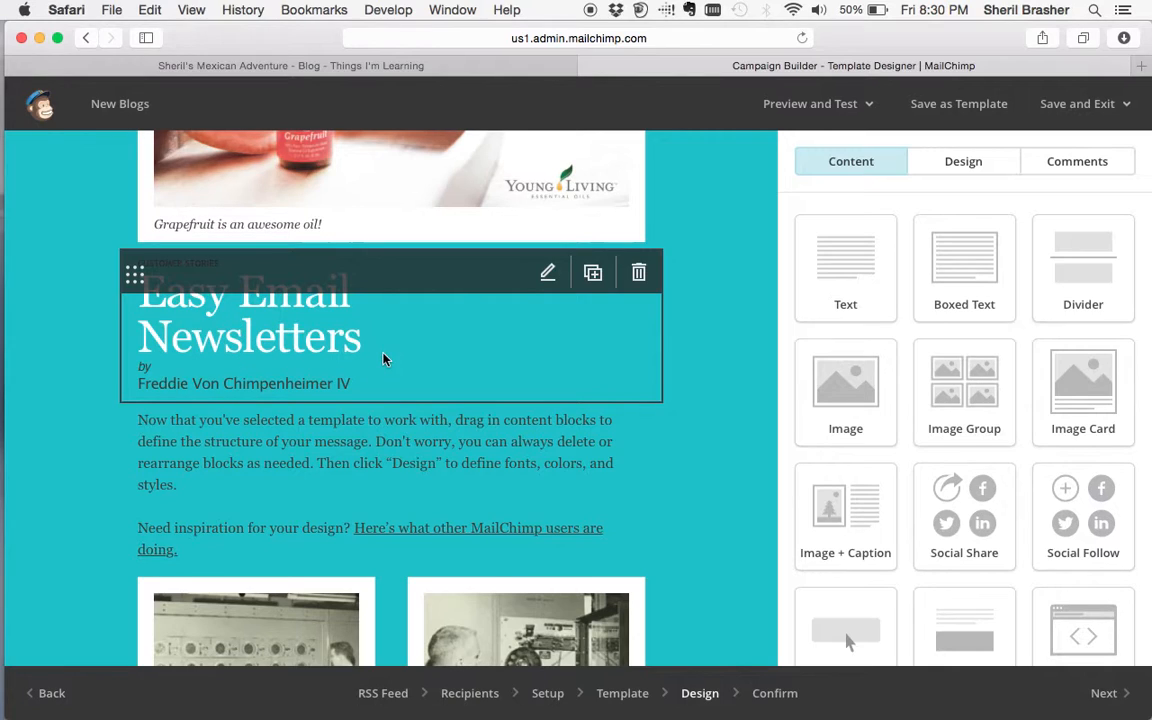
click(546, 273)
triple_click(914, 412)
click(914, 412)
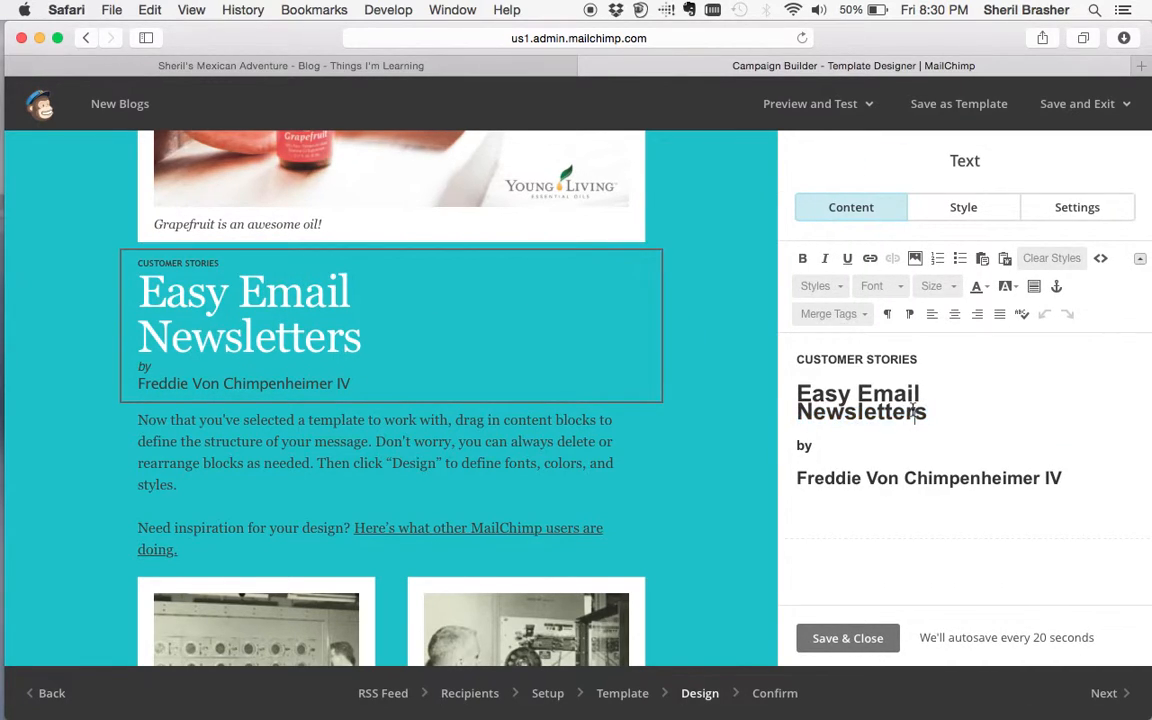
click(859, 363)
key(BackSpace)
key(BackSpace)
drag(930, 413, 787, 391)
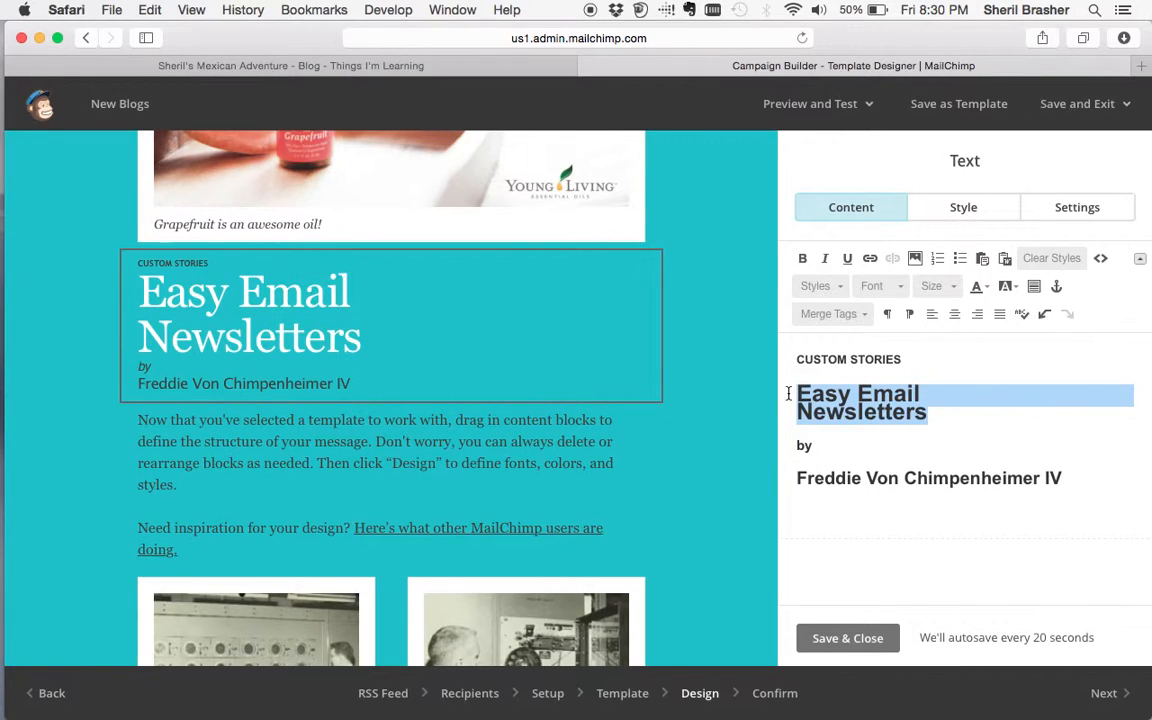
text(From Sh)
key(BackSpace)
key(BackSpace)
key(BackSpace)
key(BackSpace)
key(BackSpace)
key(BackSpace)
key(BackSpace)
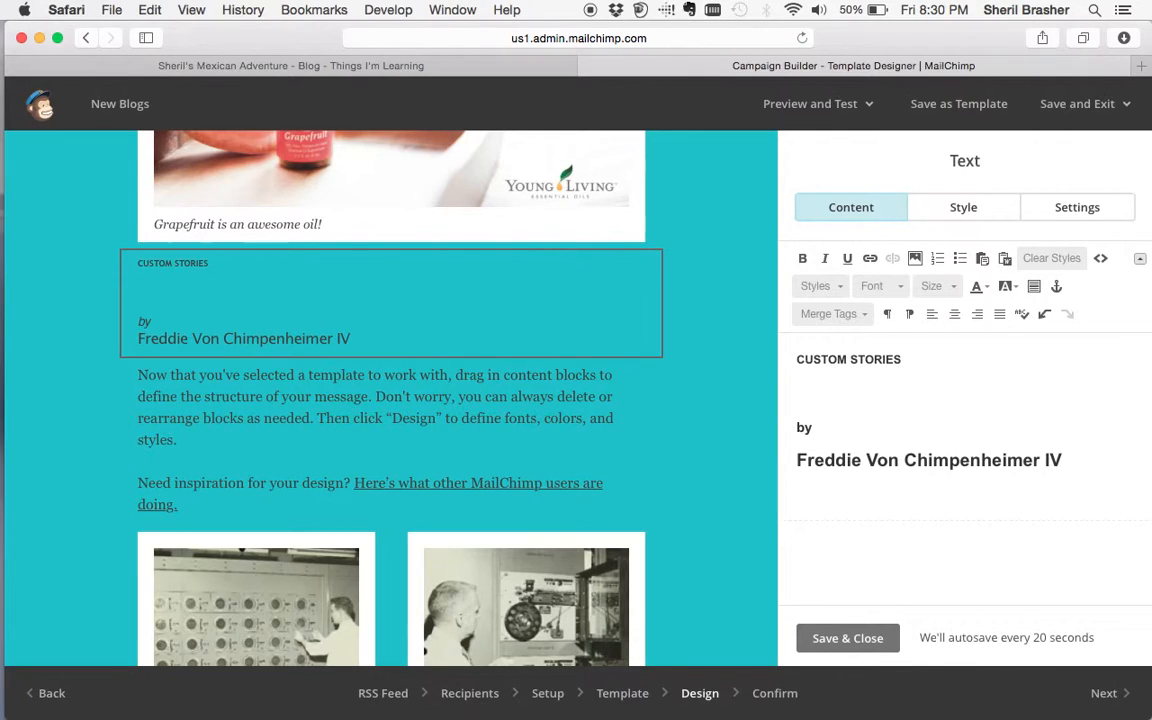
text(Things)
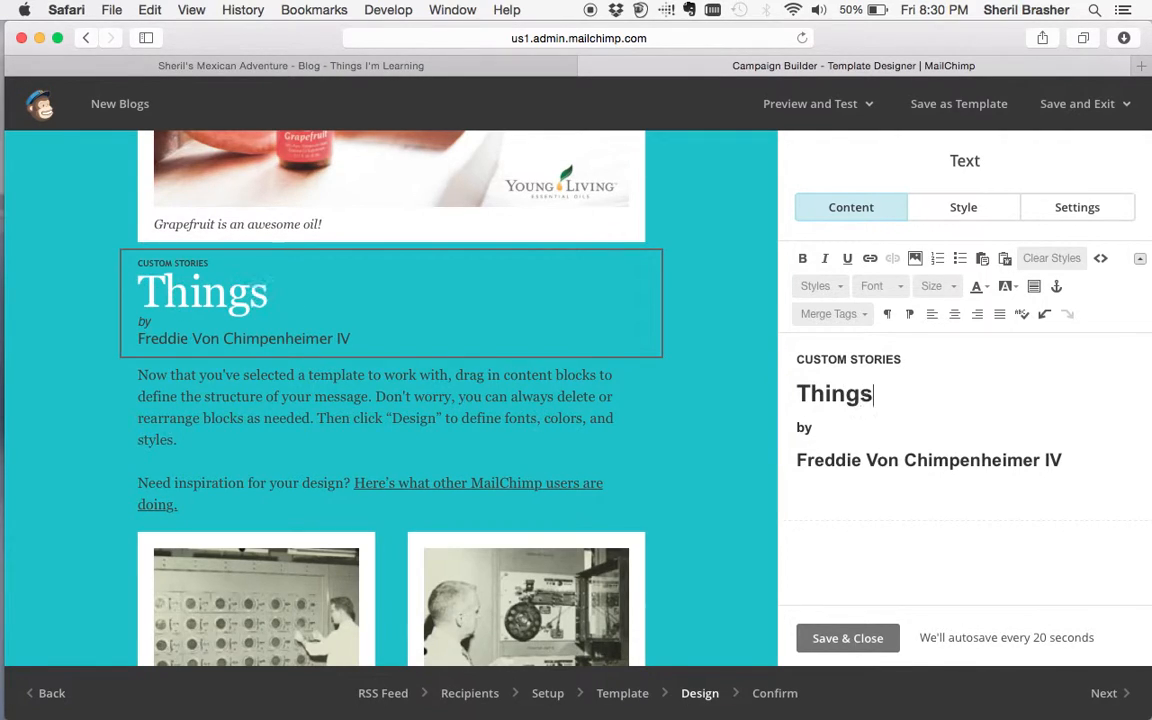
text( I'm Learning)
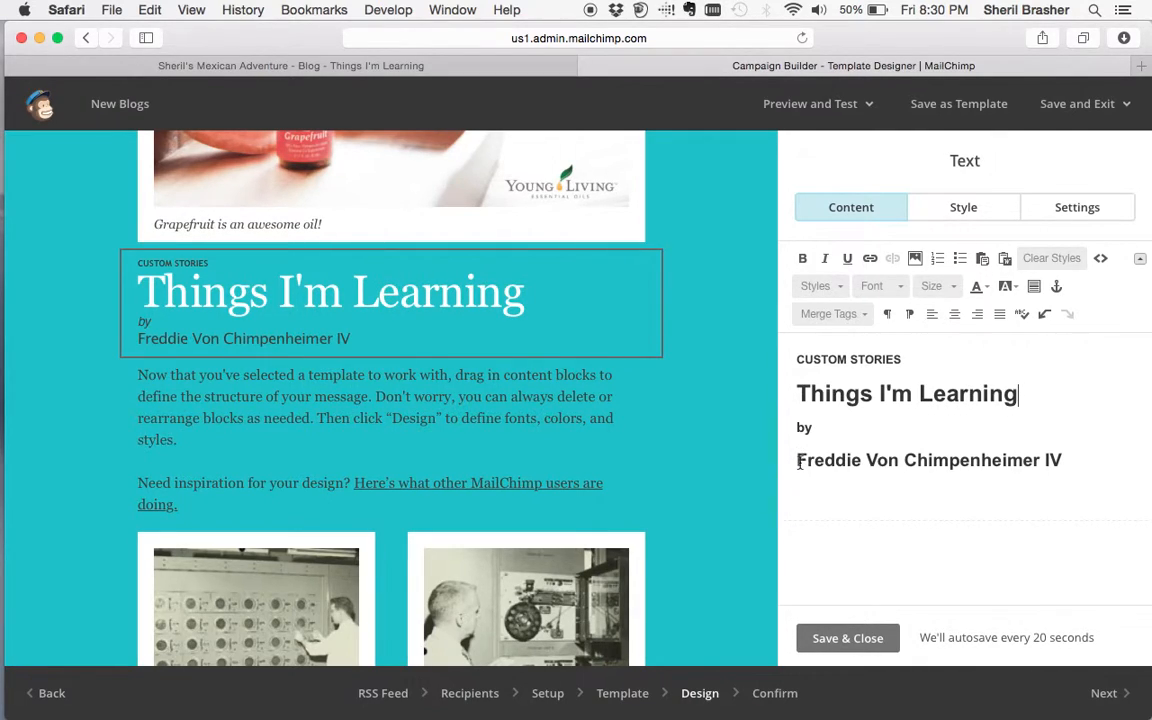
- Replace the placeholder byline with the author's name, then select the whole byline
drag(798, 460, 1093, 471)
text(Sheri)
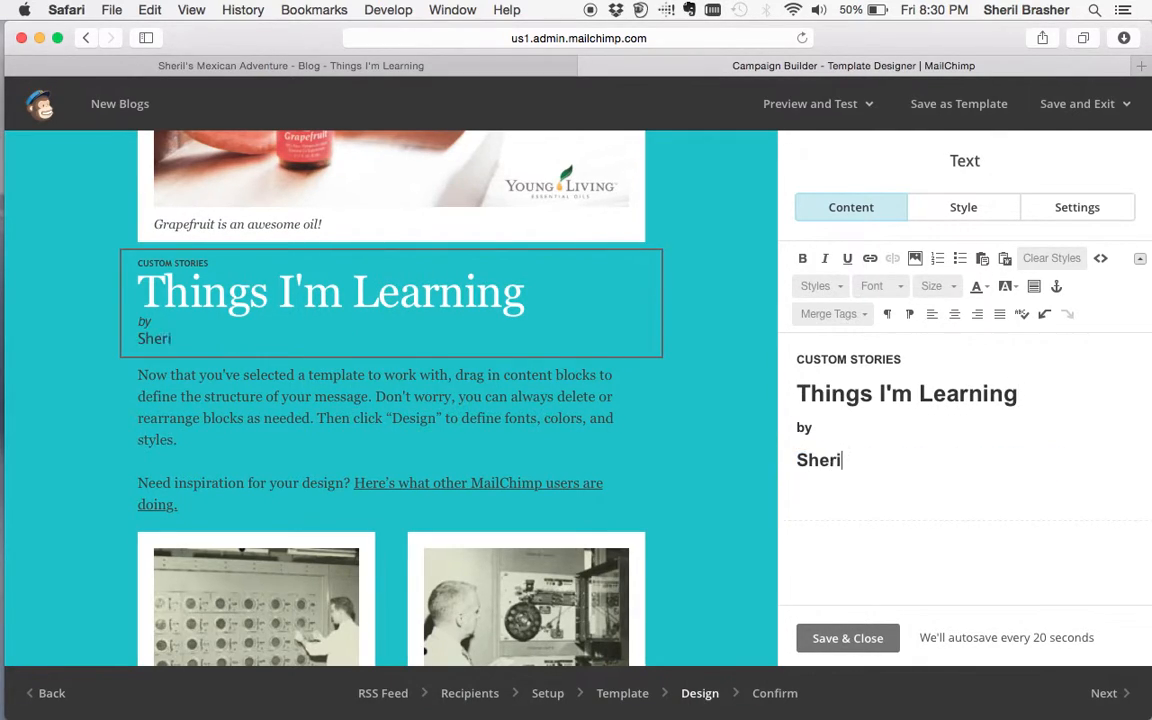
text(l Brasehr)
key(BackSpace)
key(BackSpace)
key(BackSpace)
text(her)
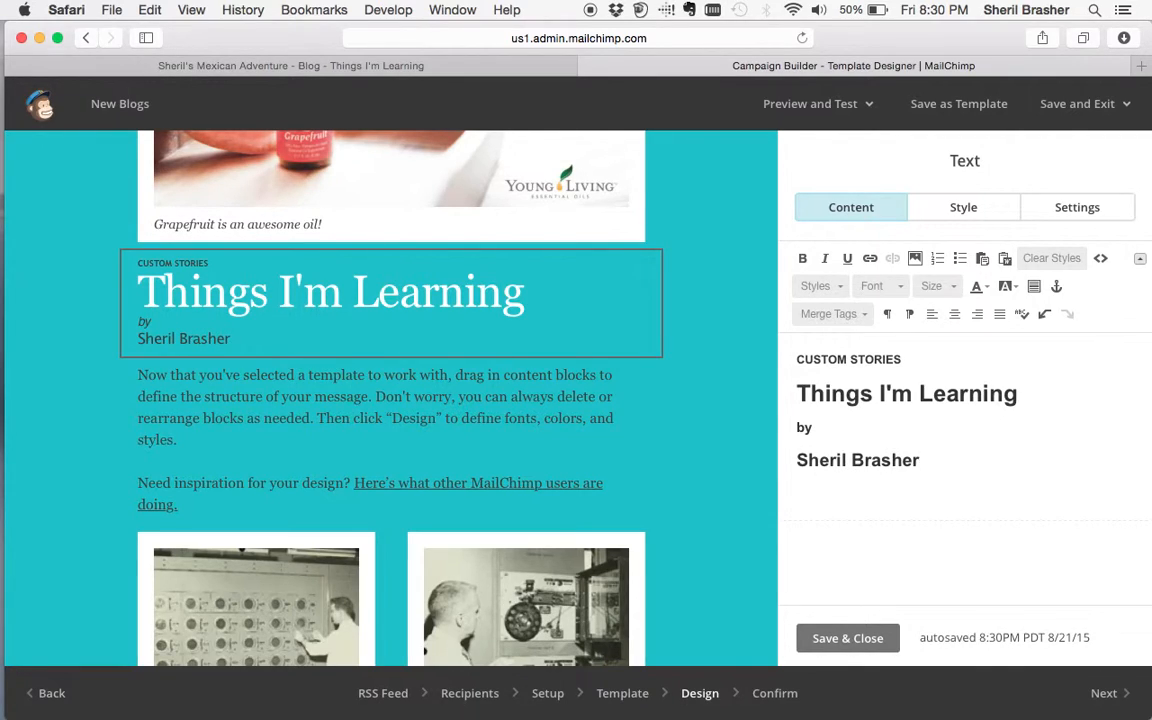
triple_click(869, 458)
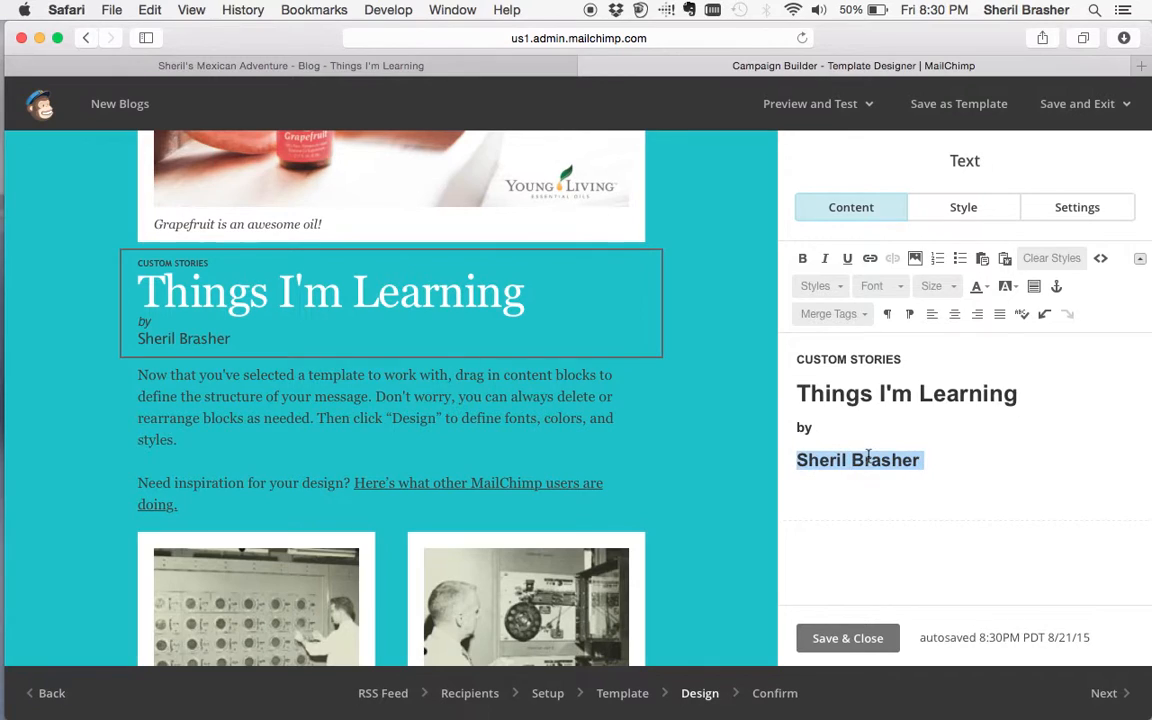
- Set the byline font to Tahoma, leaving its size, colour and link unchanged
click(884, 285)
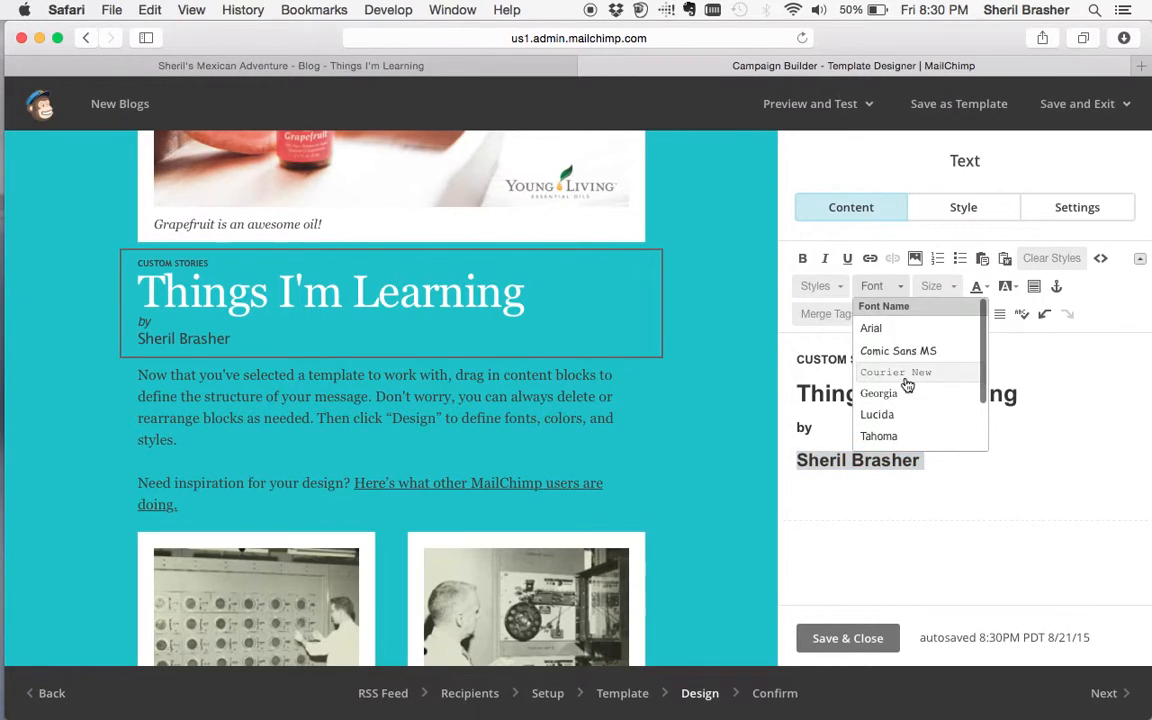
scroll(895, 390, down, 2)
click(903, 374)
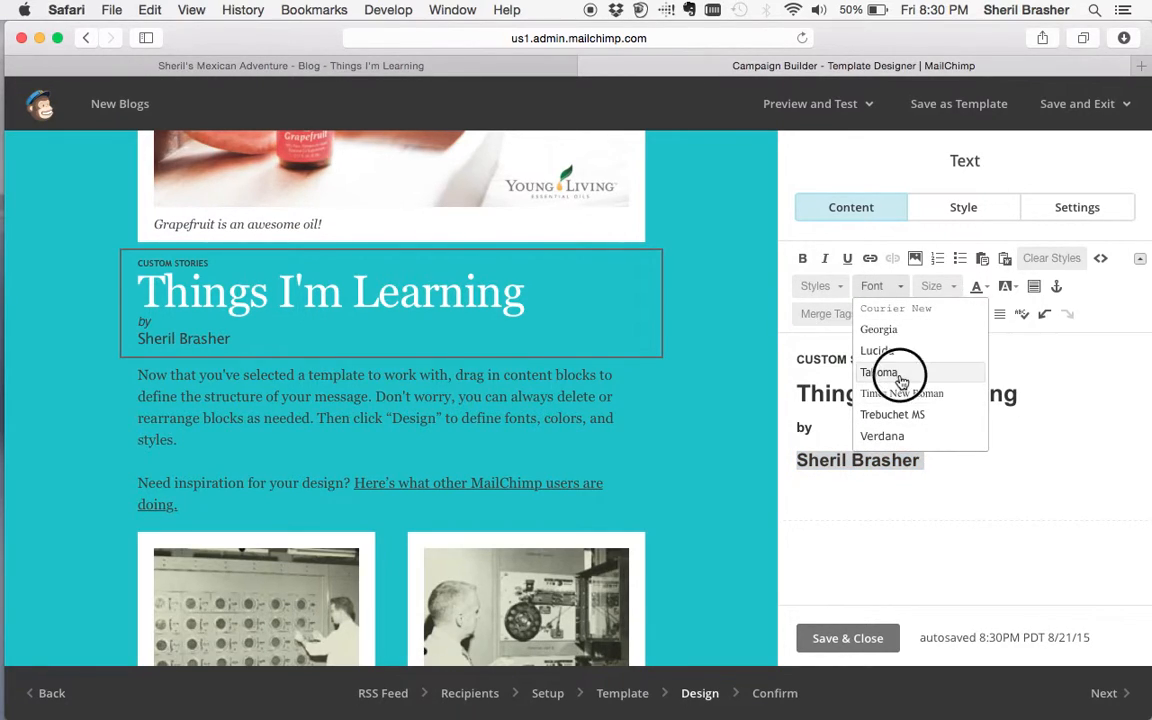
click(935, 287)
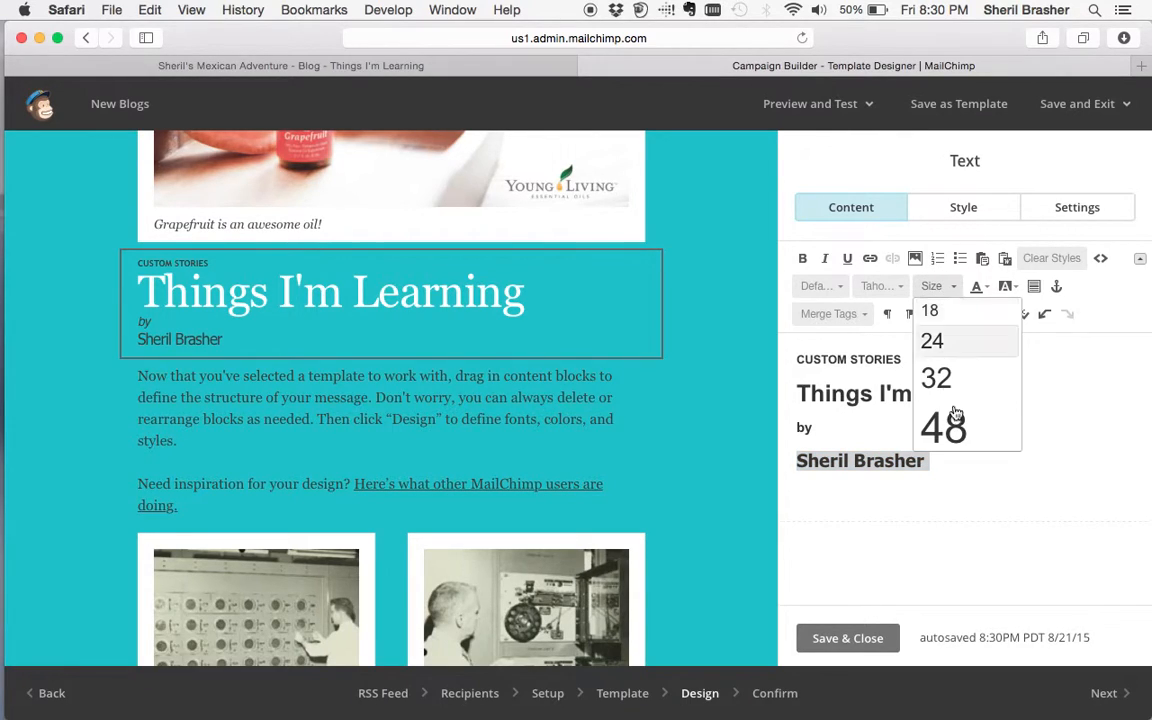
click(969, 305)
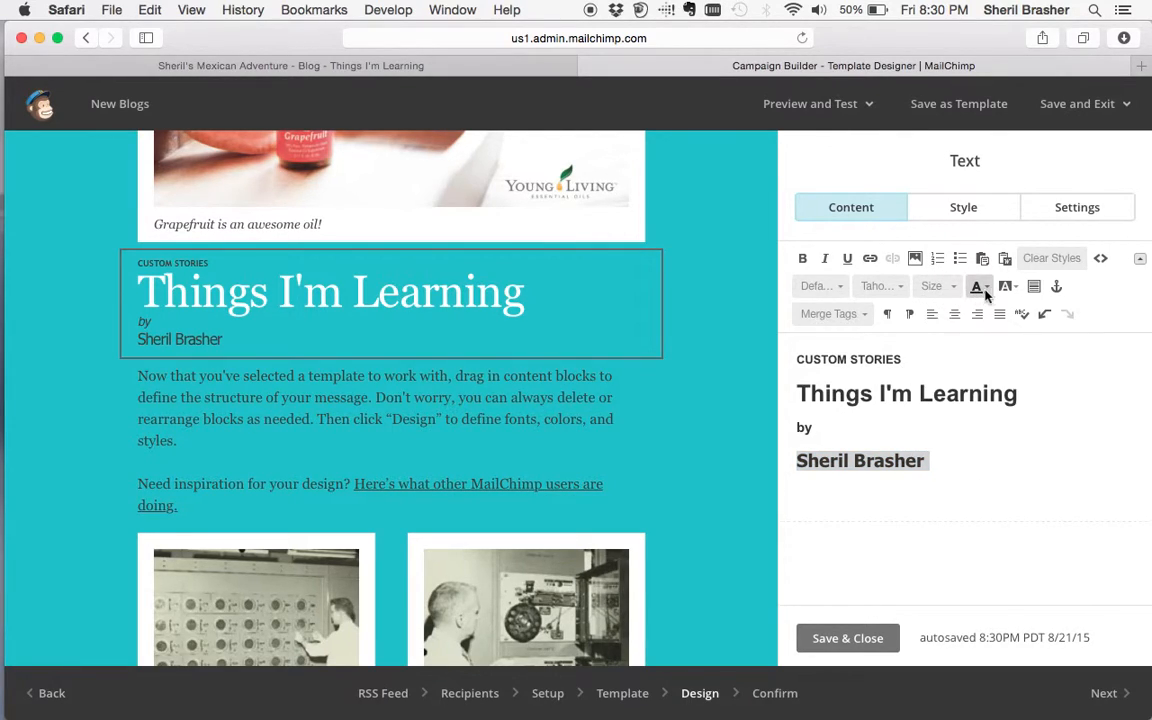
click(988, 290)
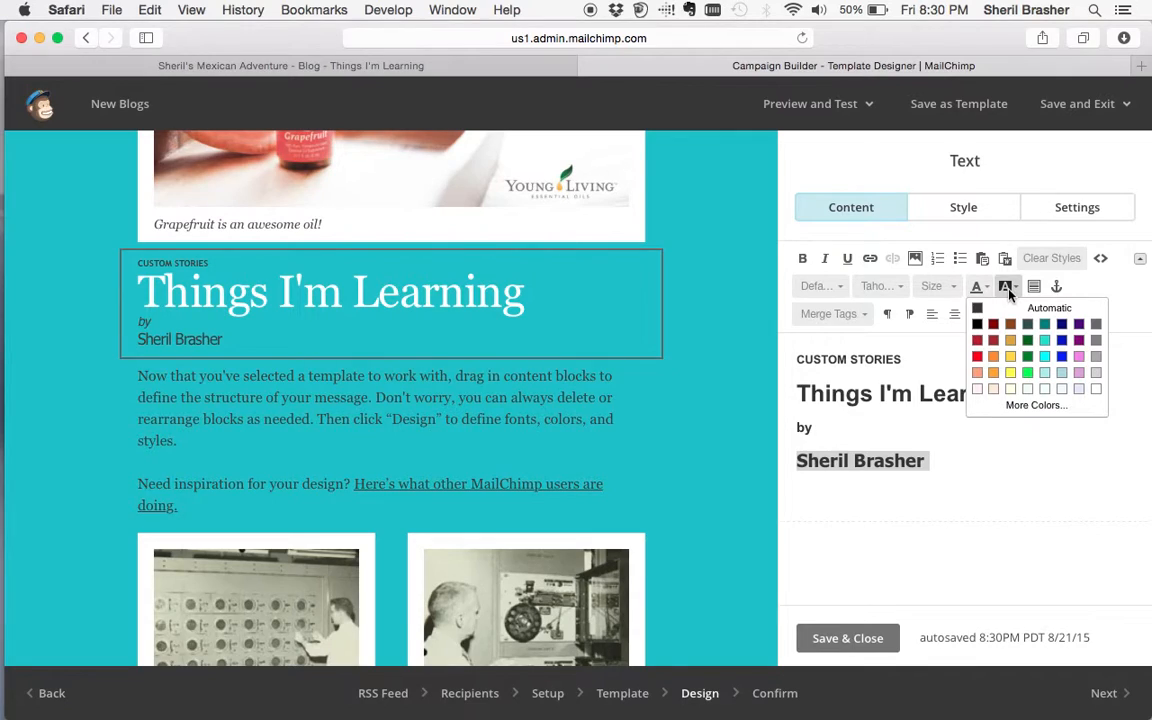
click(904, 503)
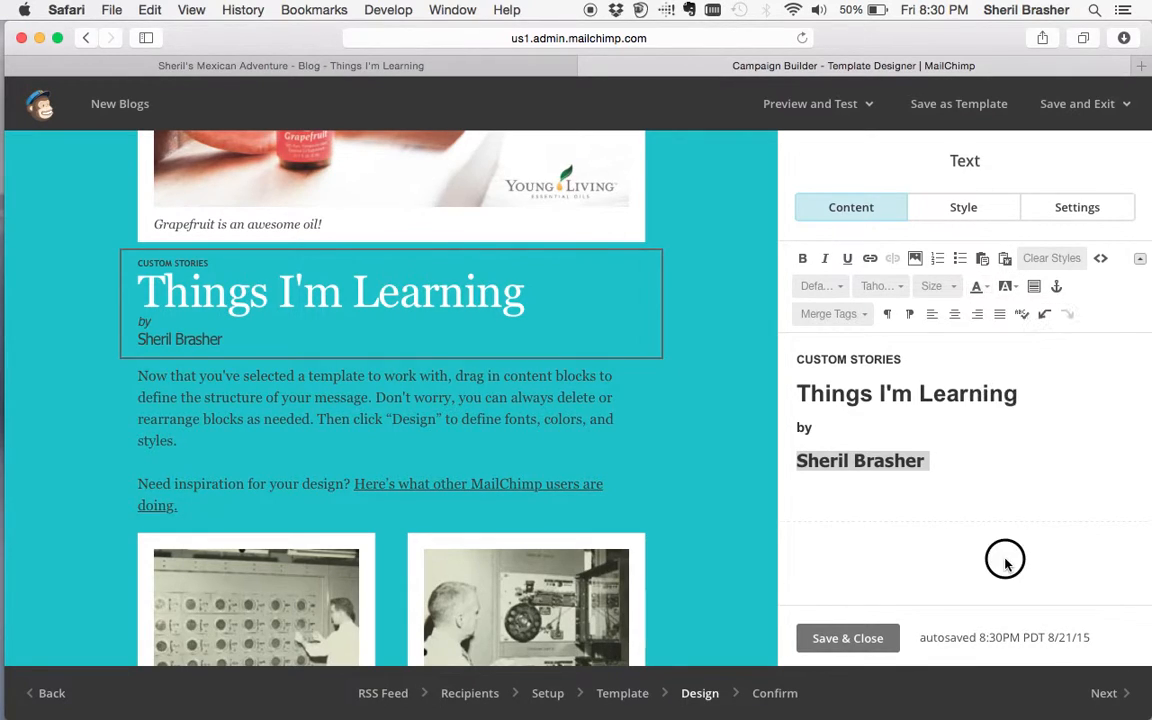
click(870, 259)
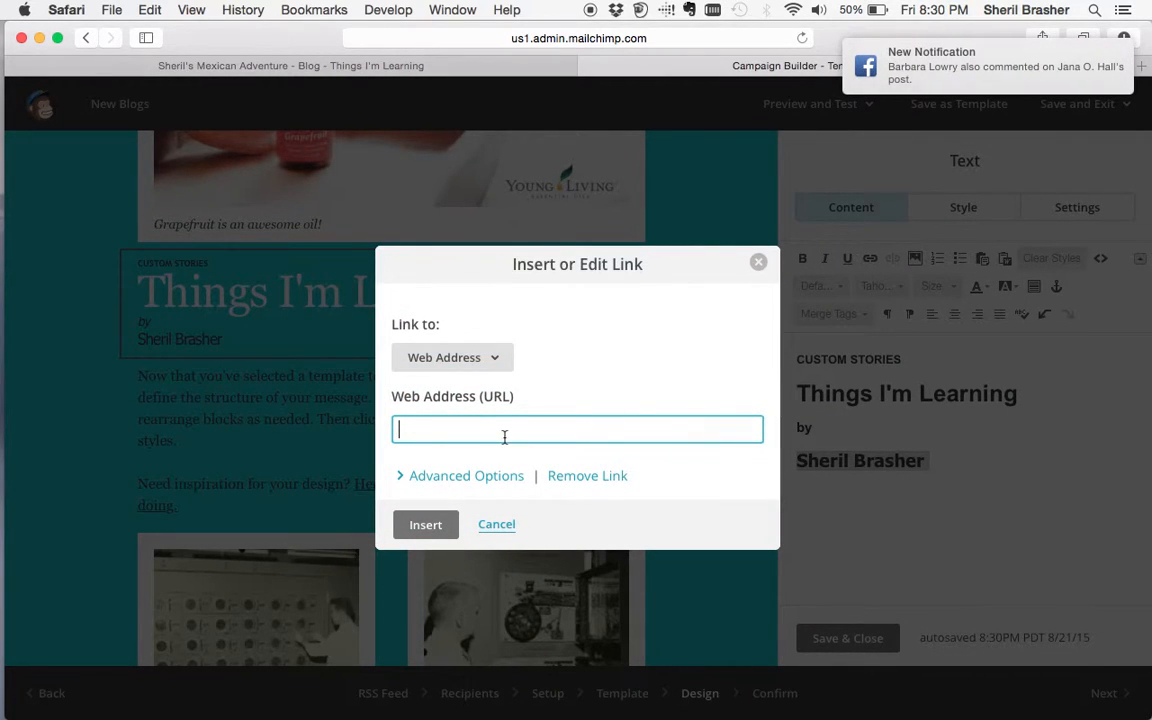
click(758, 263)
click(1067, 440)
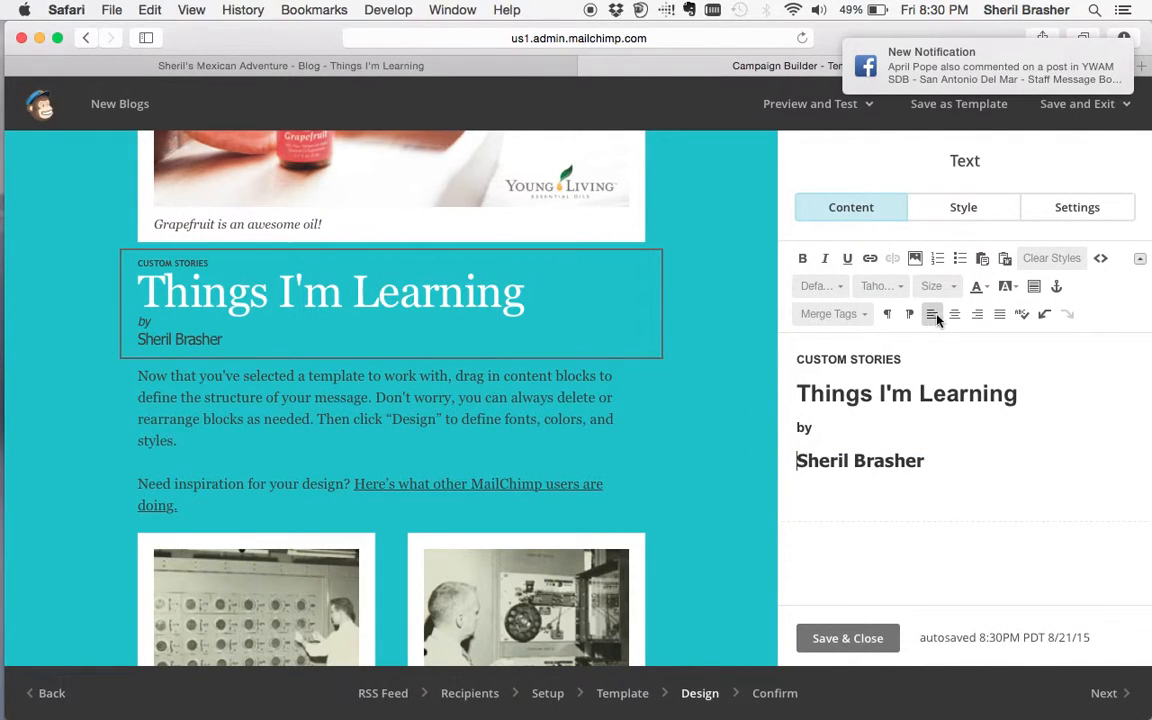
- Check the Merge Tags list, then save and close the heading block
click(866, 316)
click(868, 315)
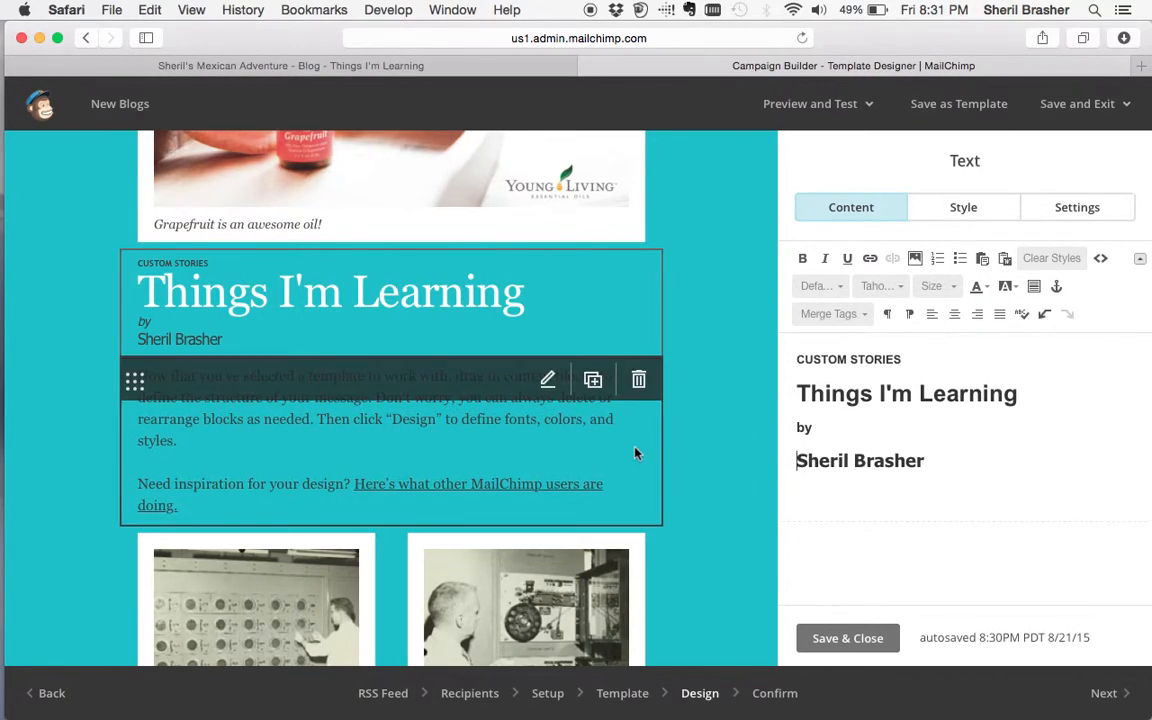
scroll(636, 453, down, 10)
scroll(636, 453, up, 8)
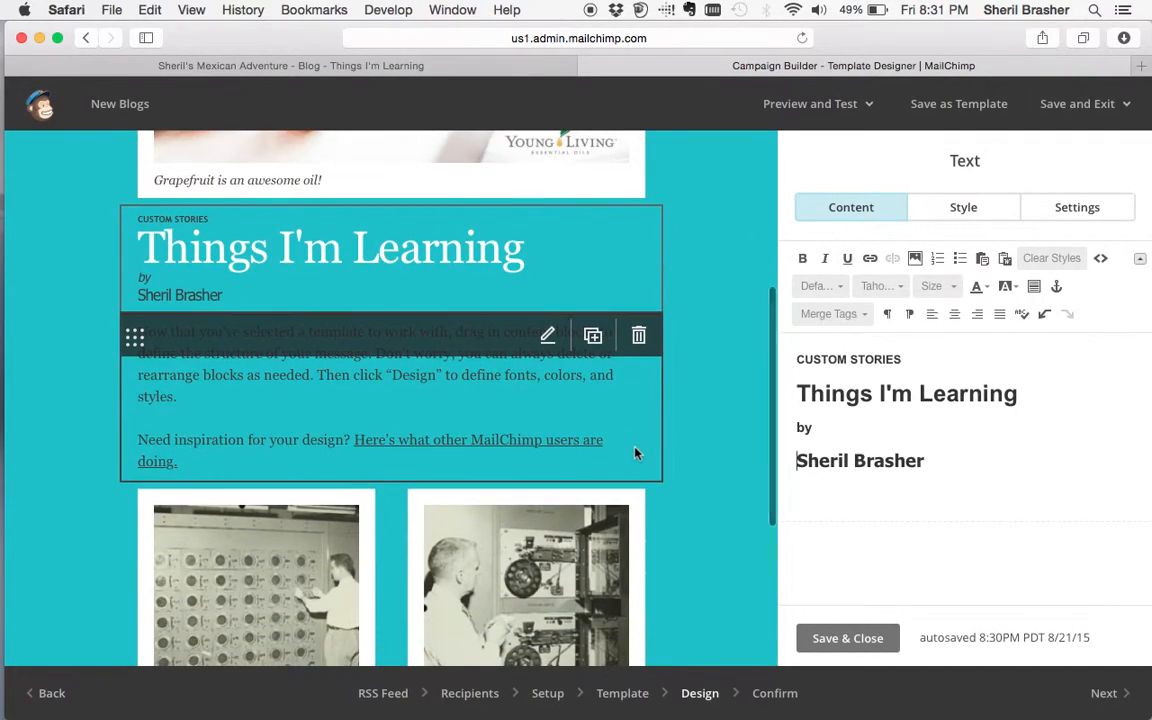
click(926, 494)
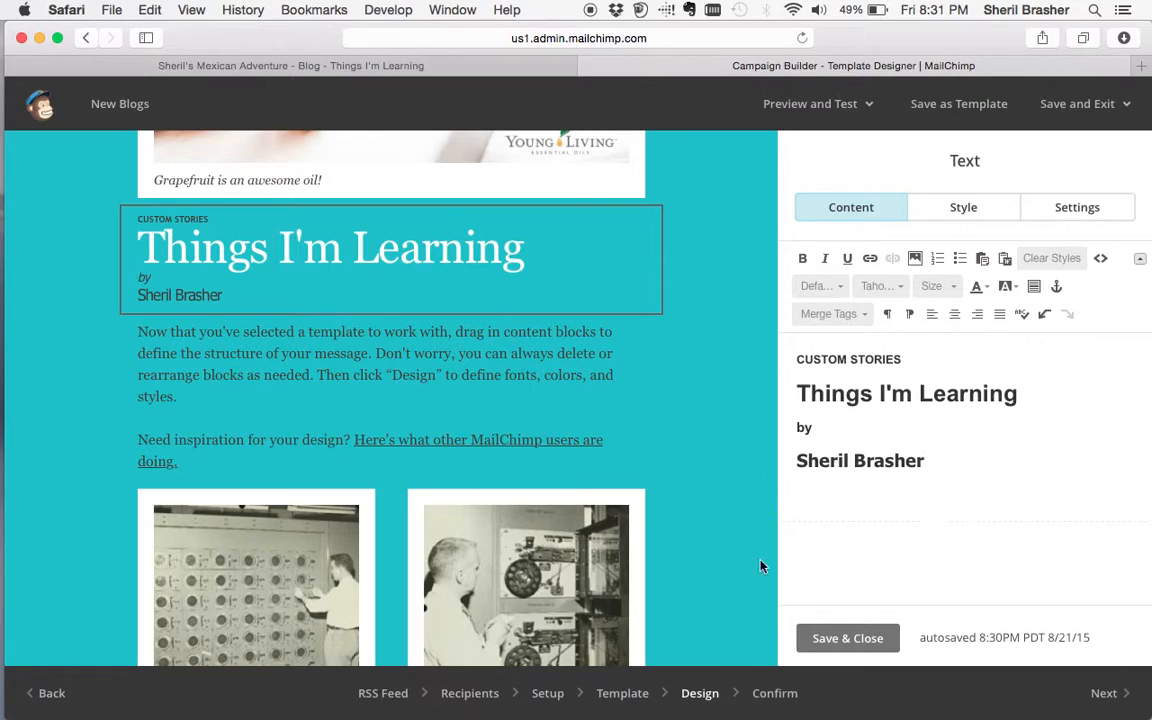
click(843, 641)
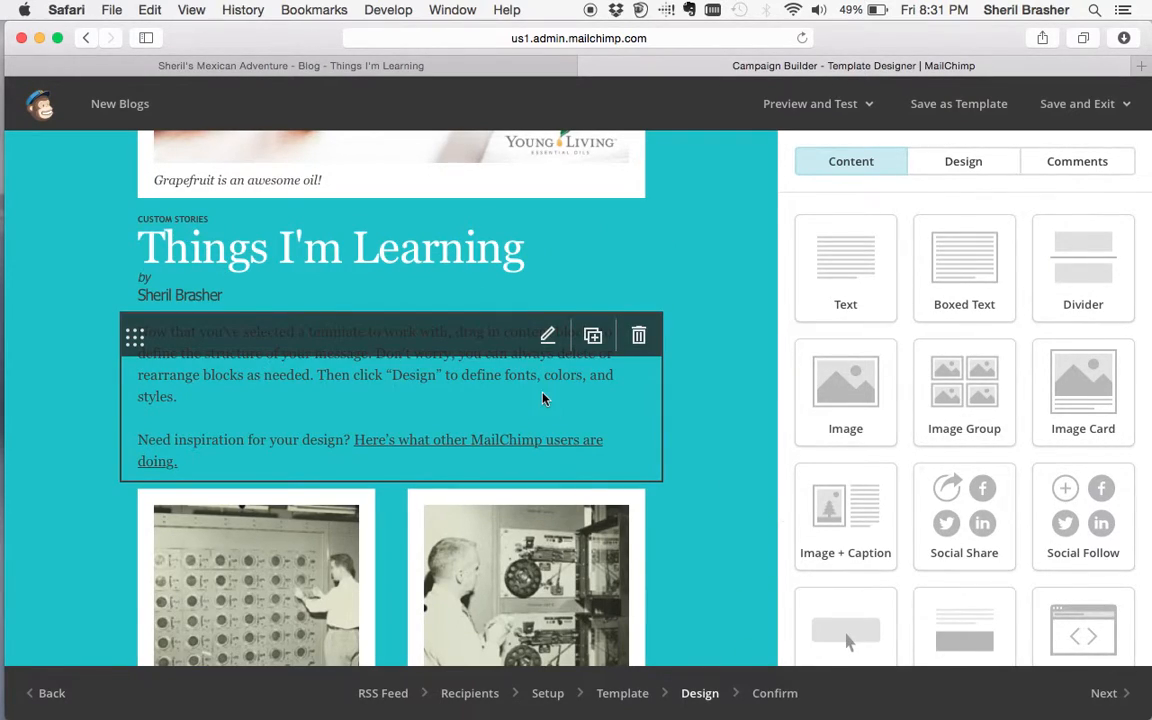
- Delete all the placeholder paragraph text from the body text block
click(496, 381)
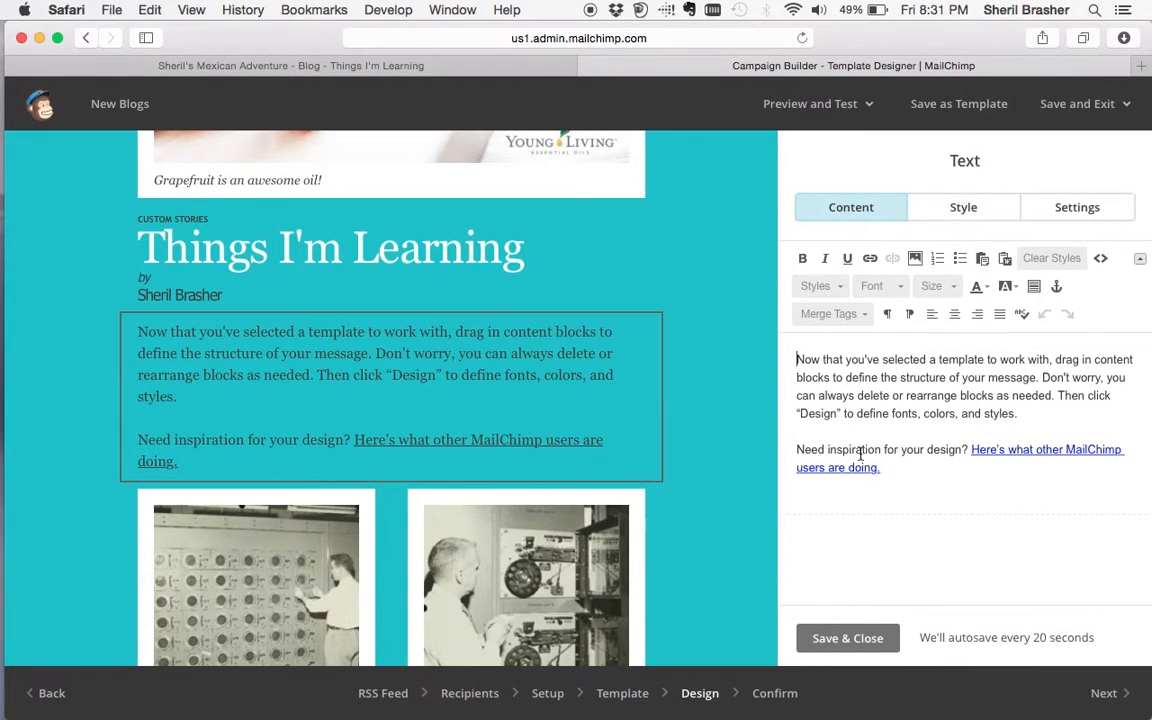
drag(890, 469, 760, 330)
key(BackSpace)
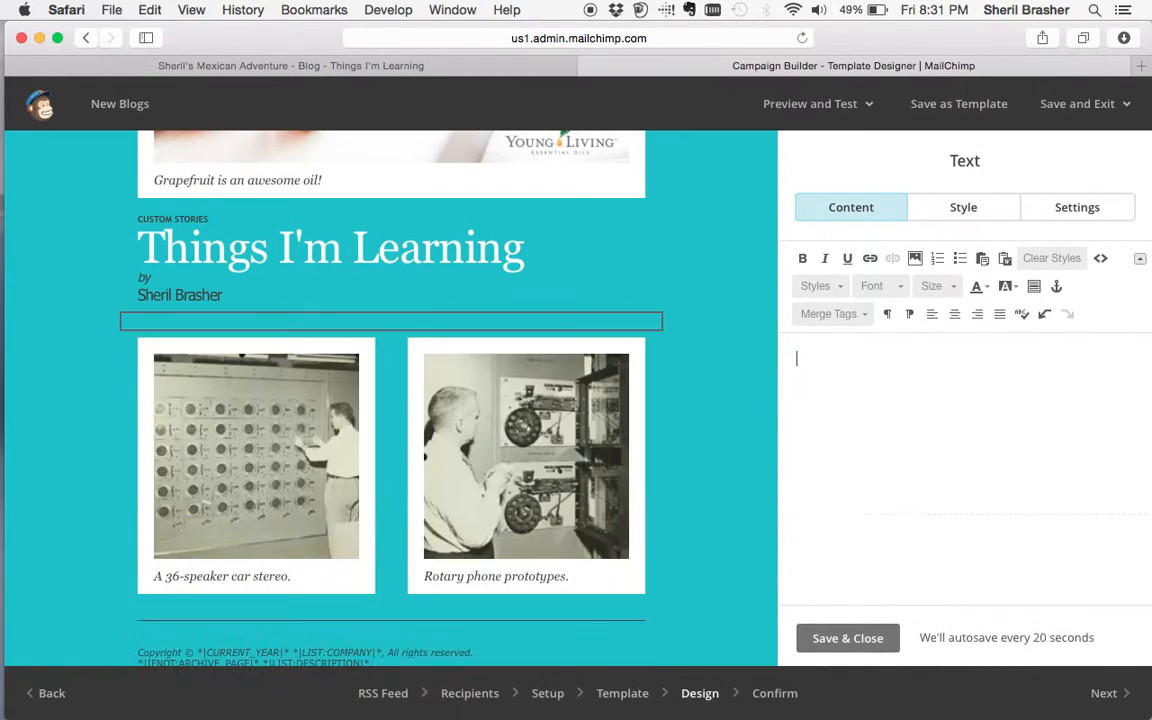
- Try inserting the RSS Feed Items merge tag, then delete it again
click(865, 314)
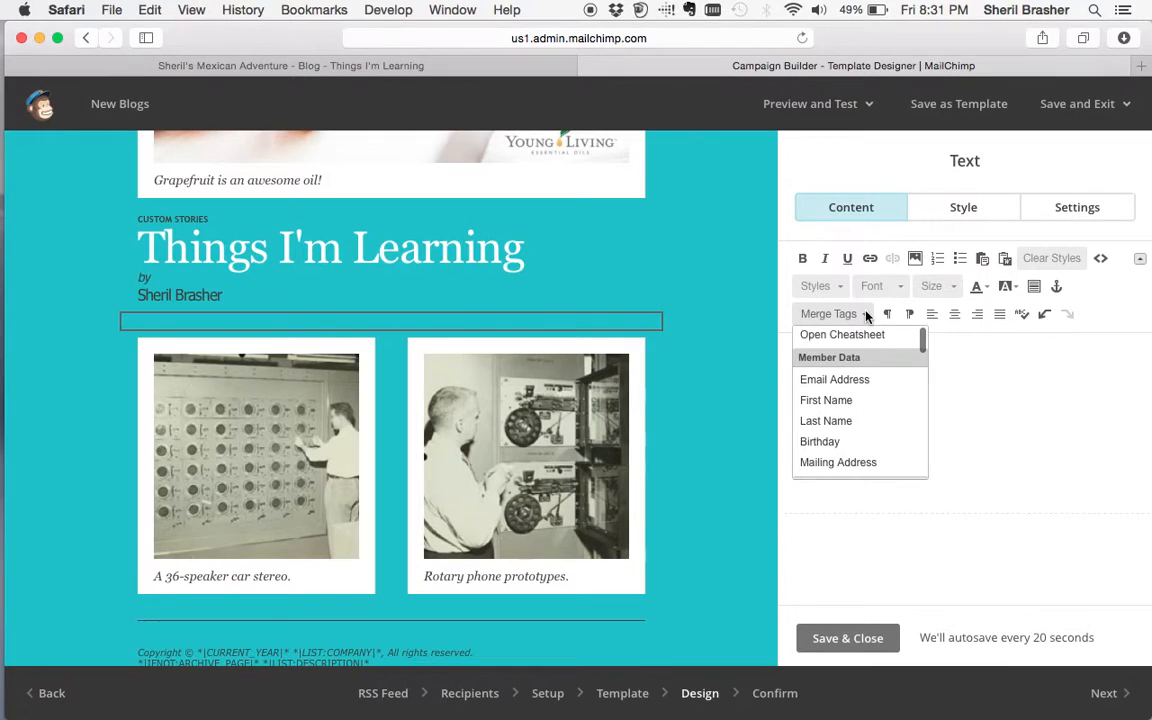
scroll(879, 411, down, 4)
scroll(877, 412, down, 4)
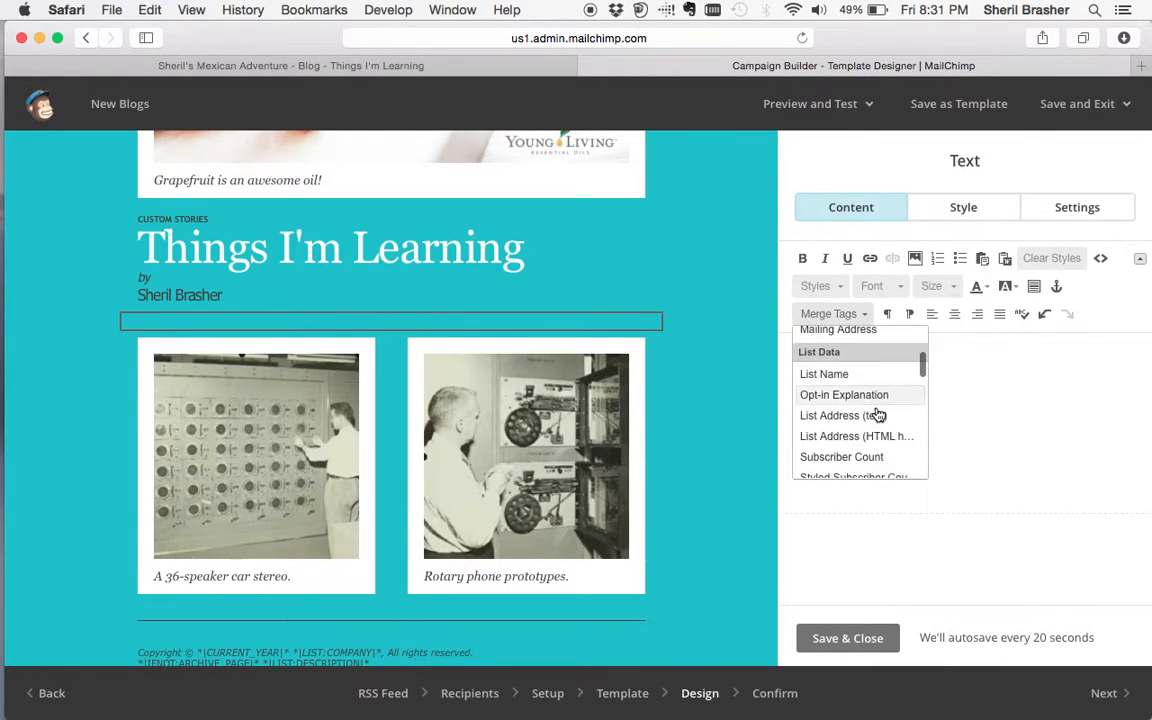
scroll(877, 414, down, 4)
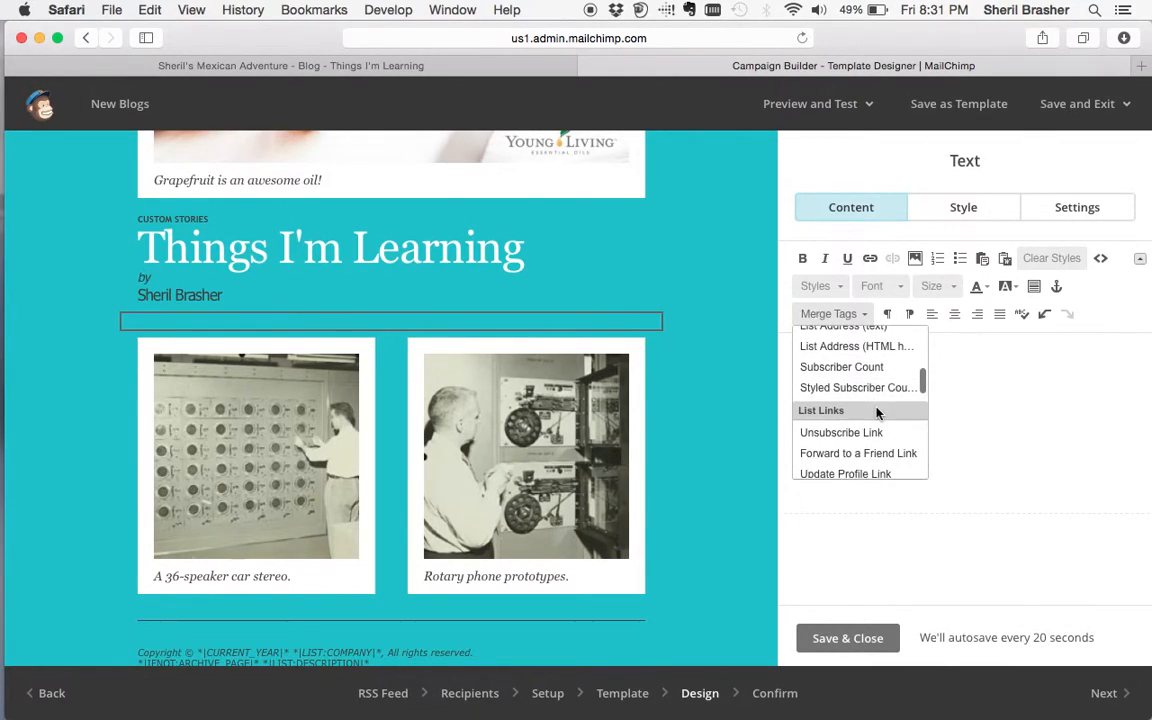
scroll(877, 414, down, 1)
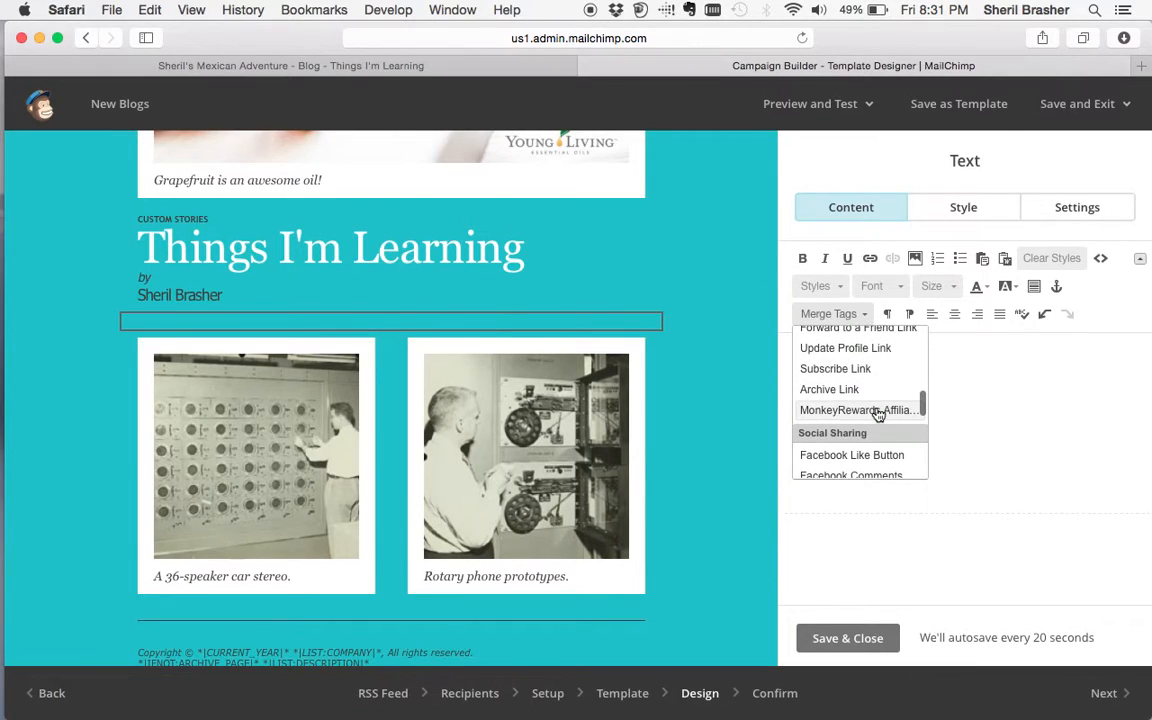
scroll(877, 414, down, 6)
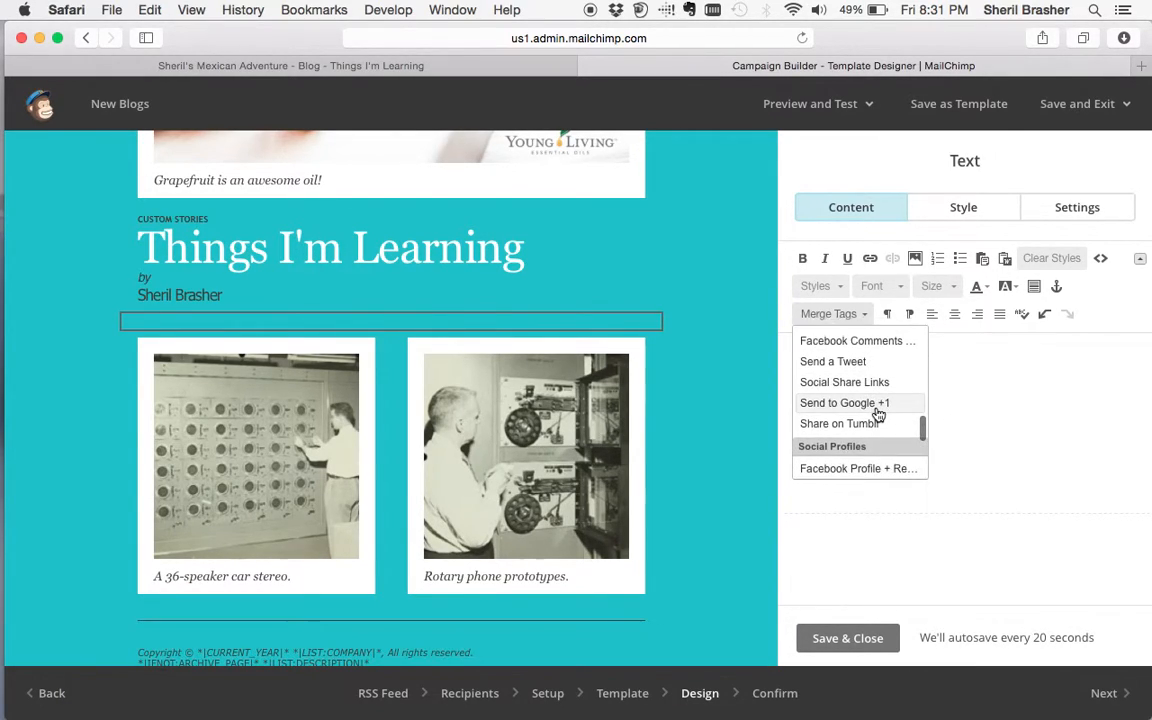
scroll(877, 414, down, 5)
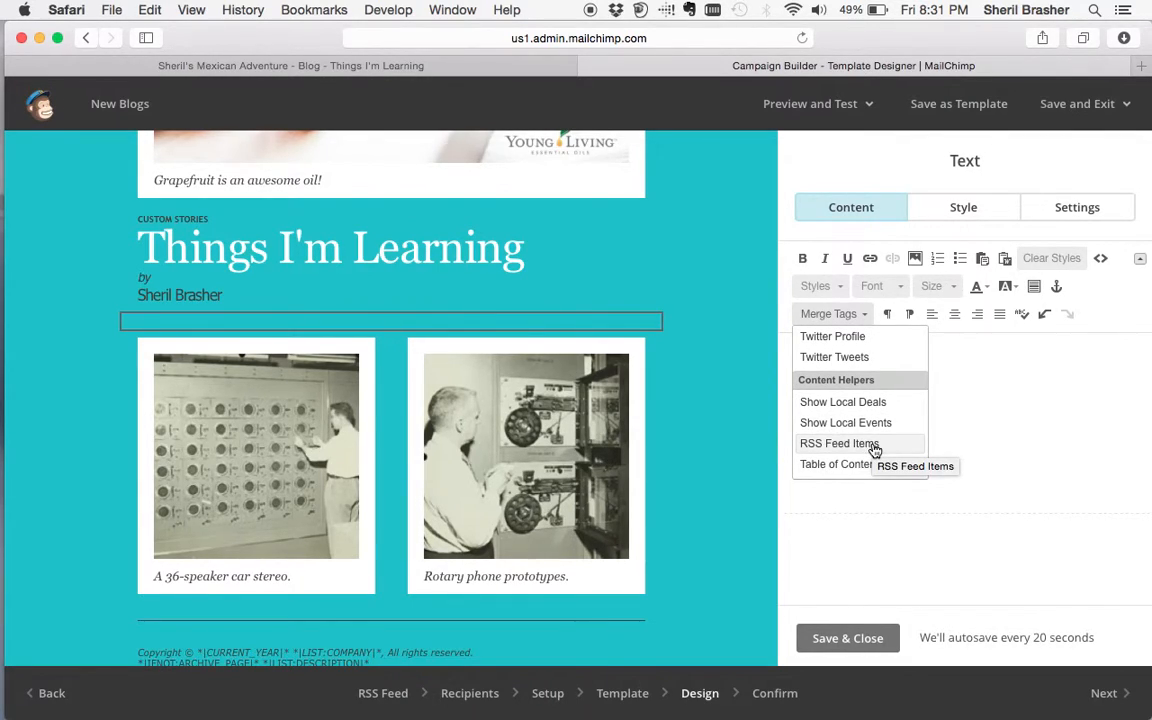
click(873, 446)
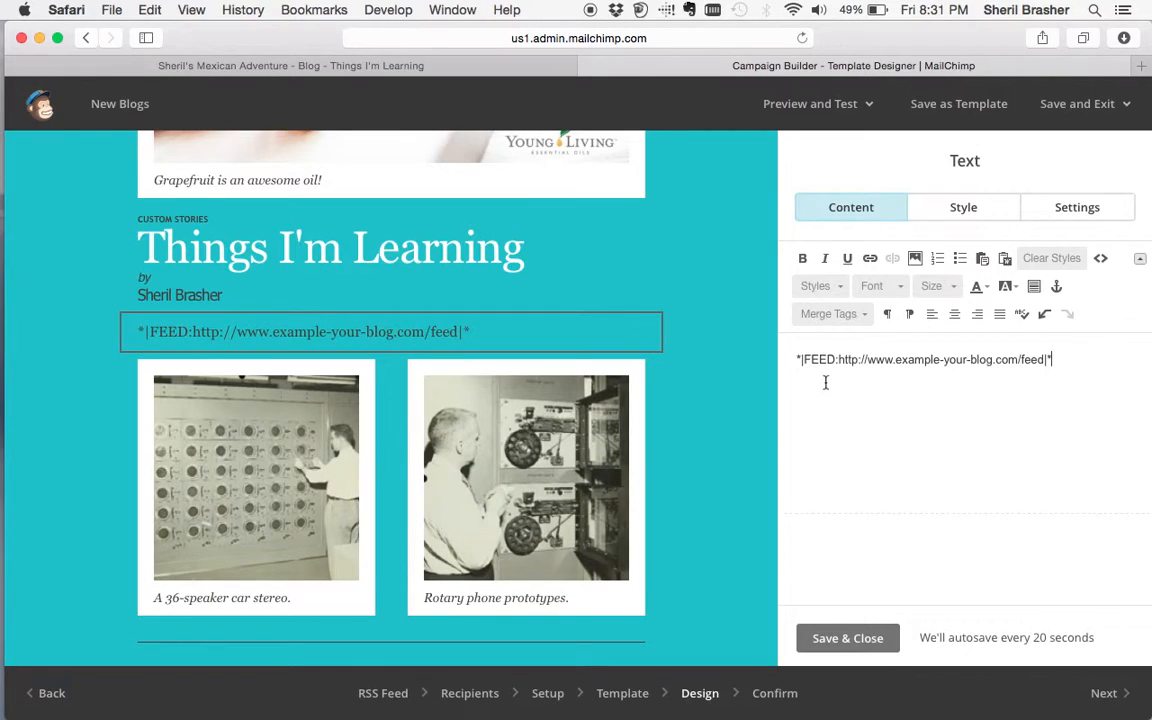
drag(1061, 359, 799, 358)
key(BackSpace)
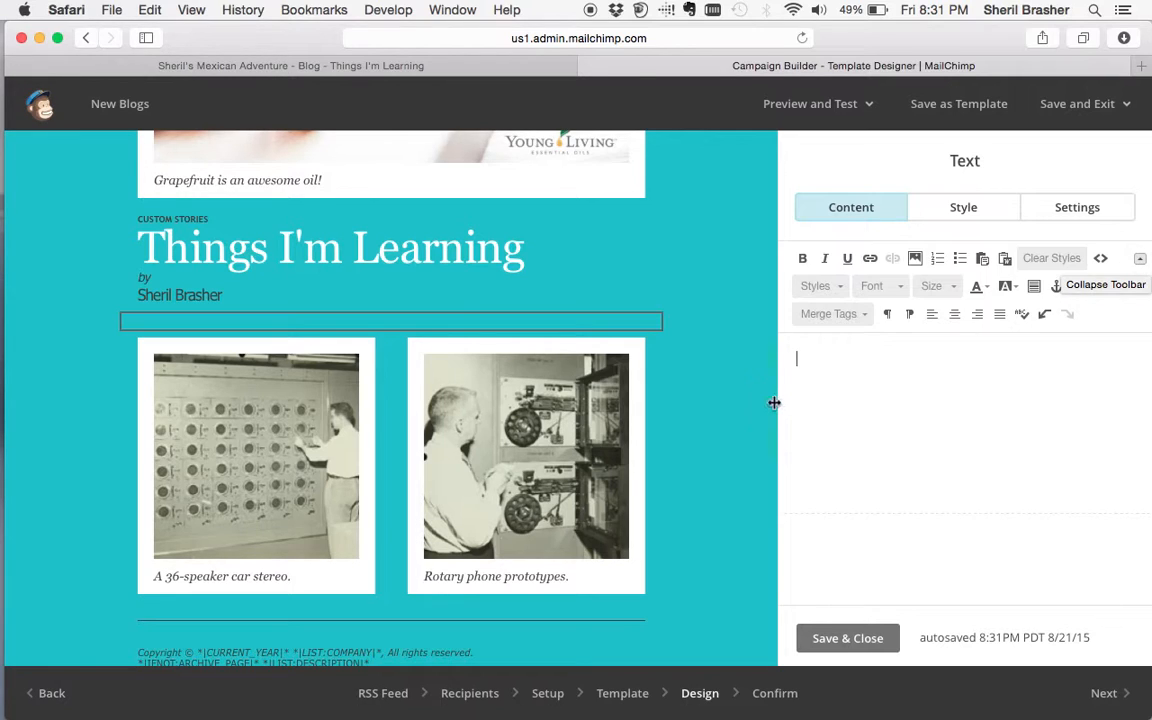
- Try the Table of Contents merge tag, remove it, and reopen the Merge Tags list
scroll(703, 451, down, 5)
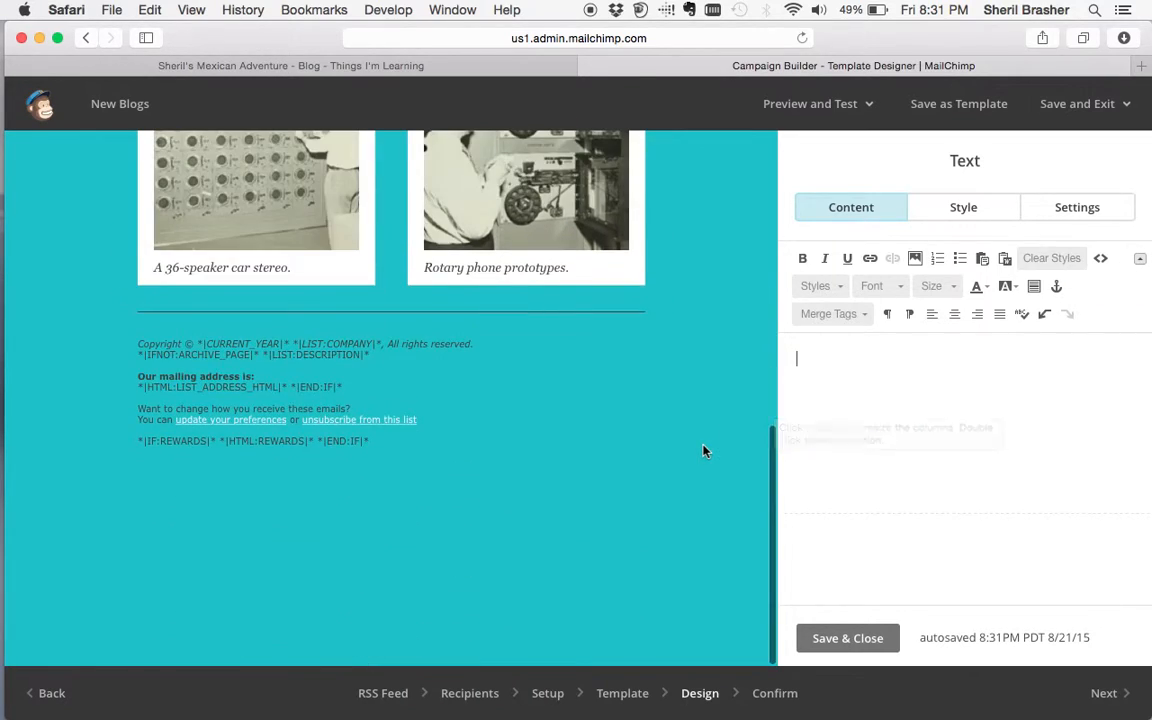
click(868, 322)
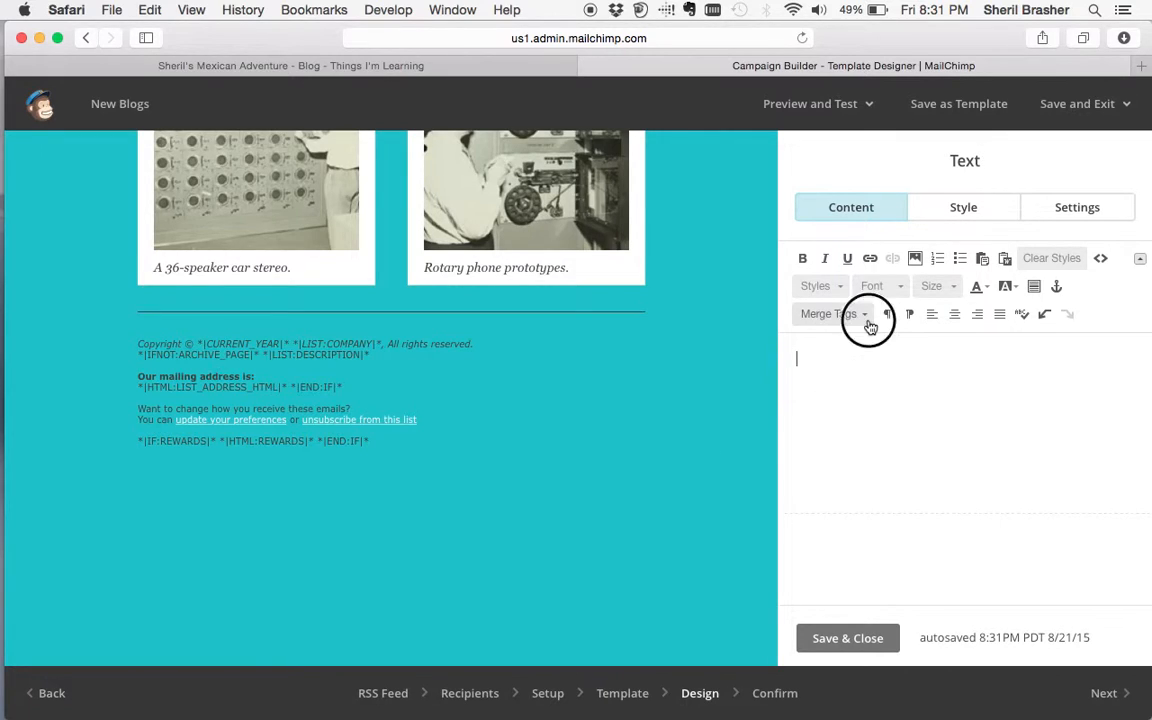
scroll(800, 450, down, 10)
scroll(870, 453, down, 3)
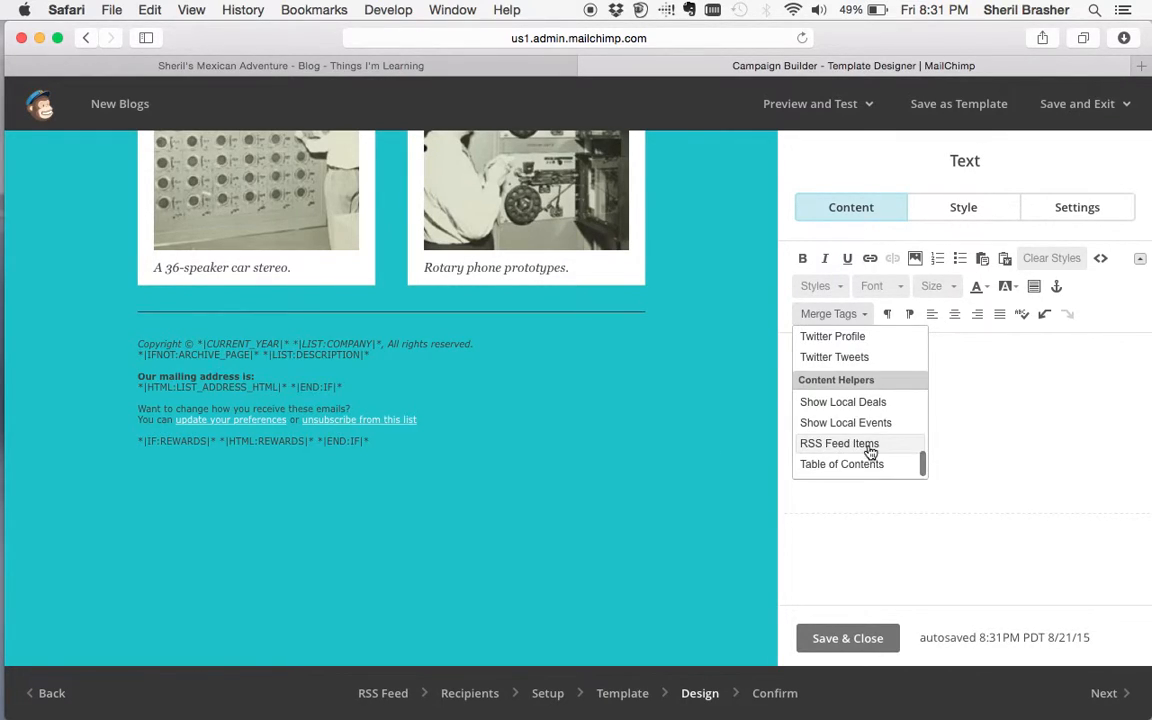
click(866, 466)
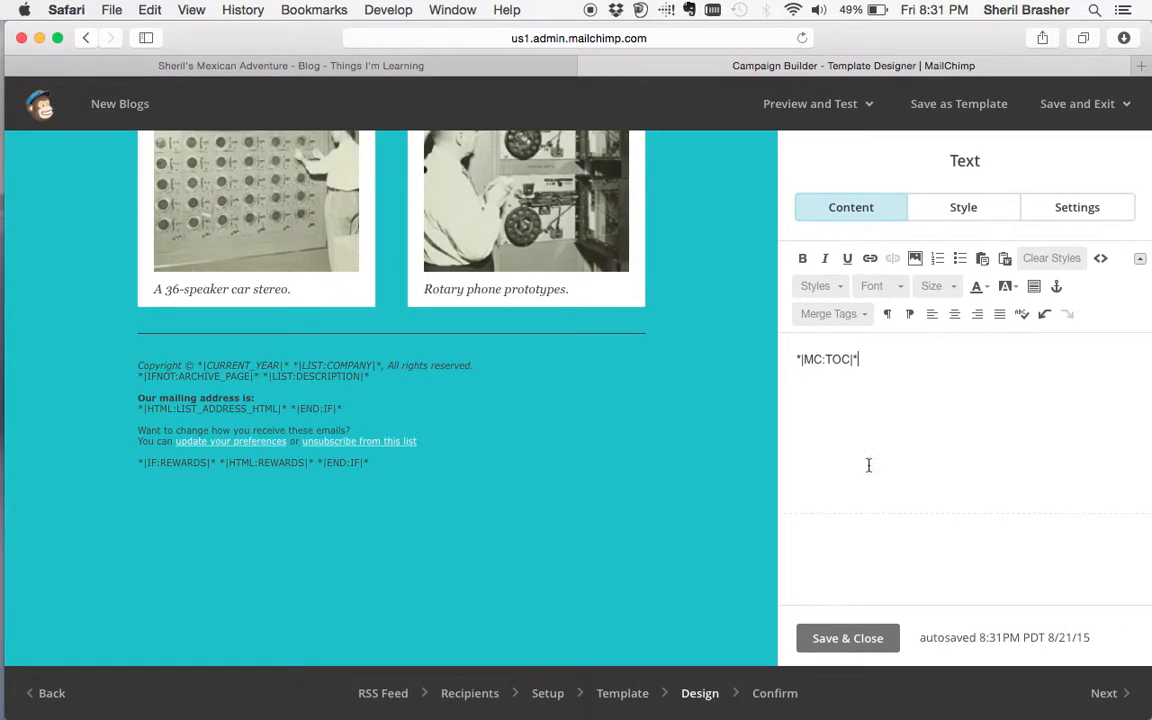
drag(860, 360, 756, 363)
key(BackSpace)
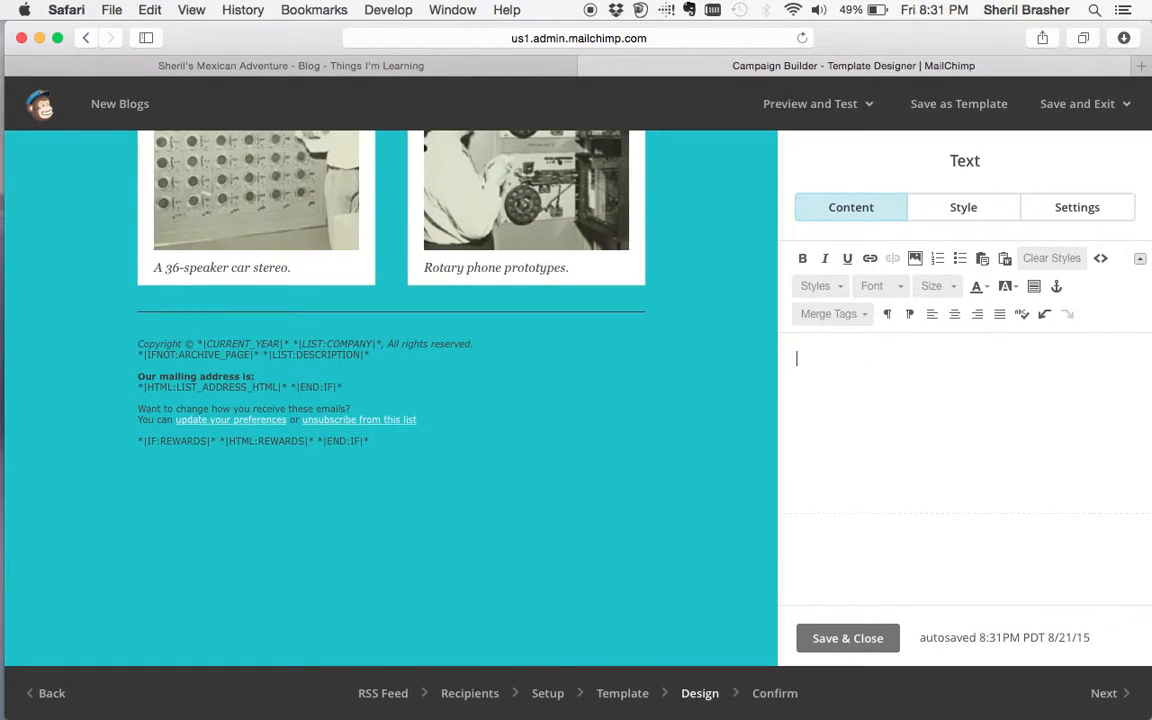
click(828, 314)
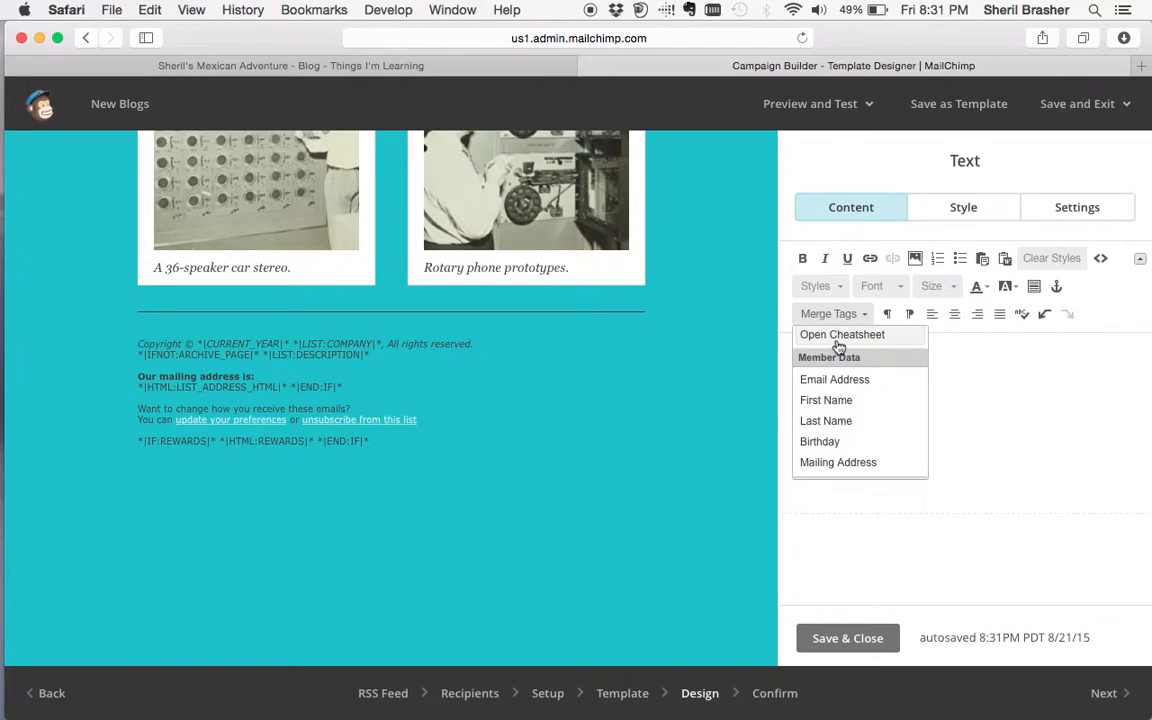
- Open the All the Merge Tags Cheat Sheet article and scroll through its full merge tag list
click(838, 340)
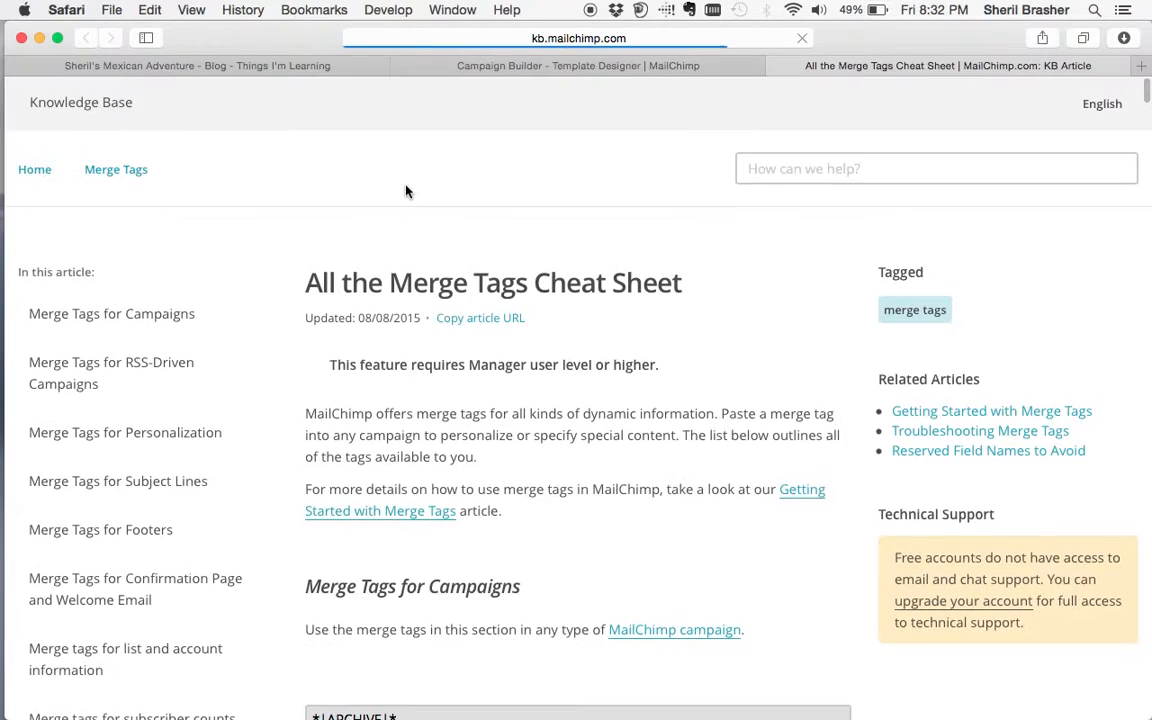
scroll(385, 483, down, 10)
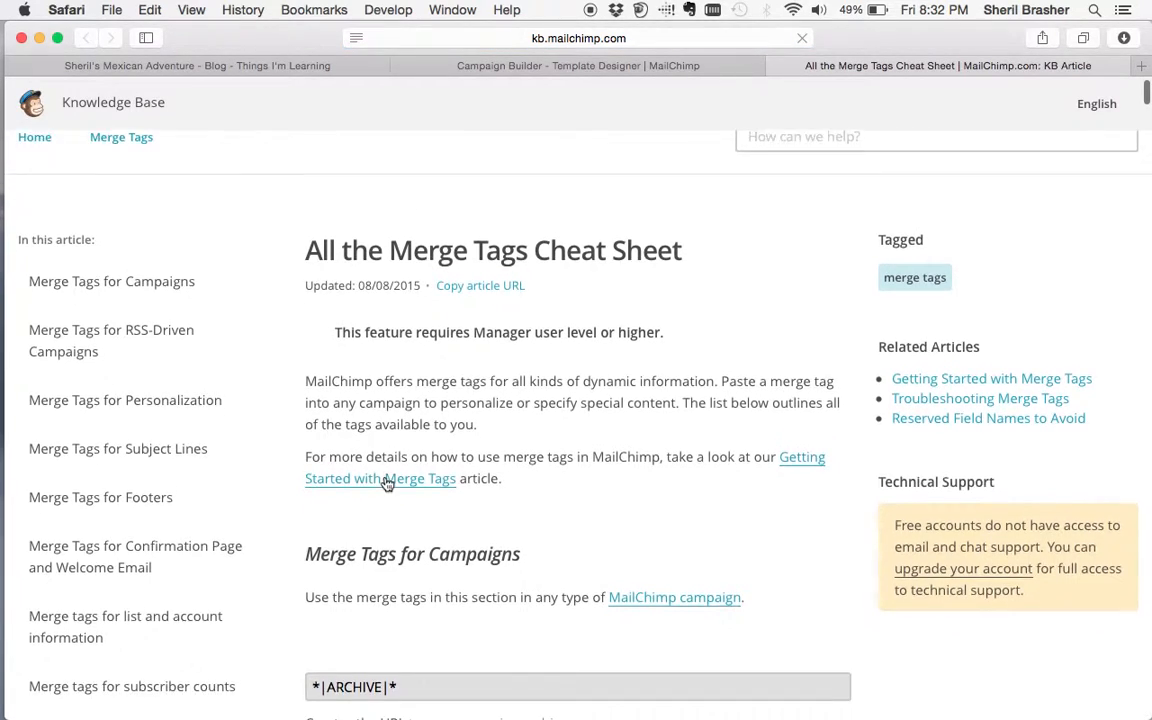
scroll(418, 553, down, 10)
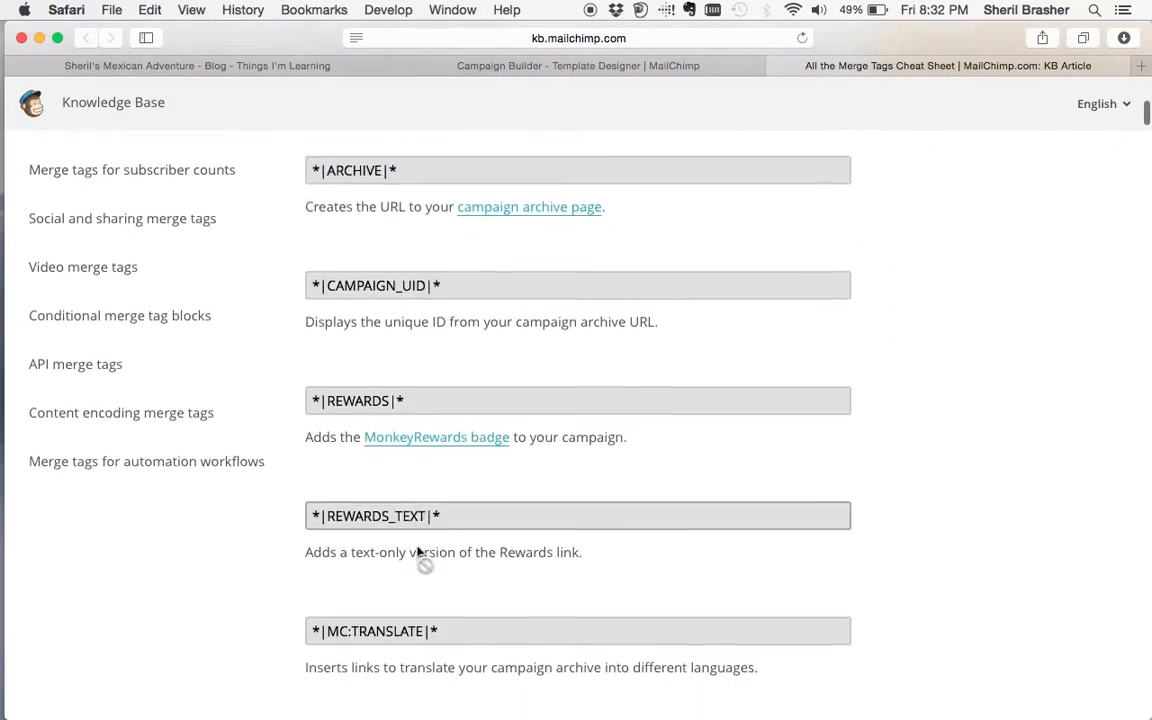
scroll(418, 553, down, 17)
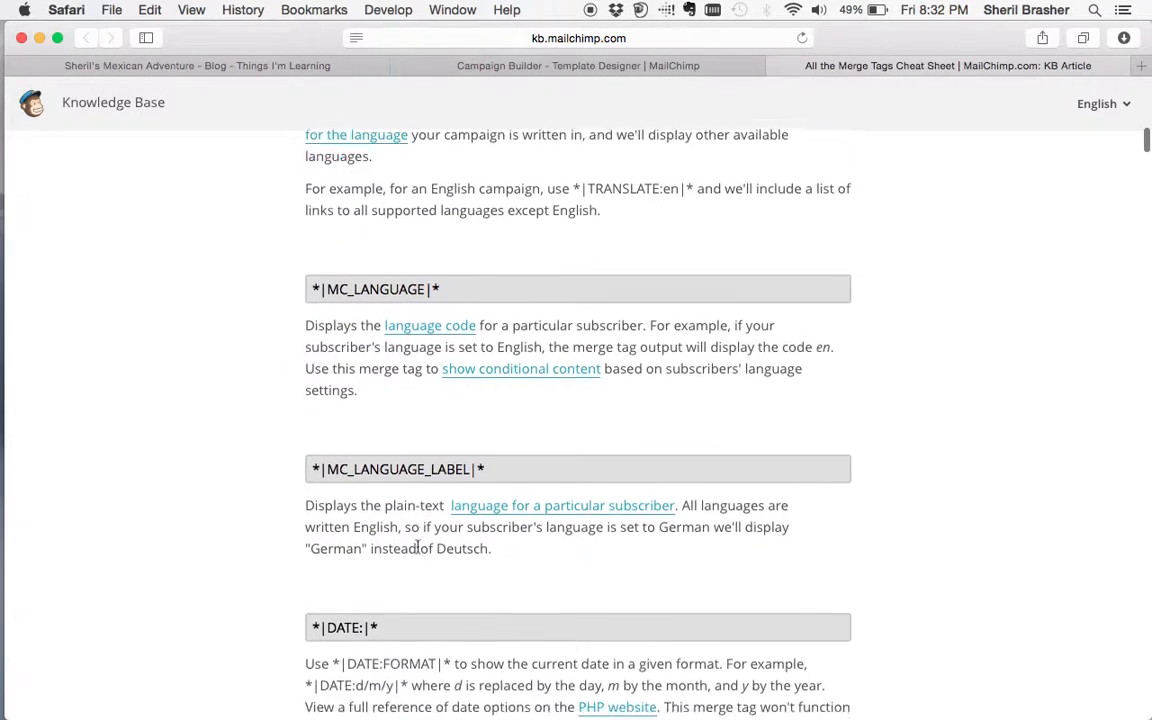
scroll(295, 550, down, 13)
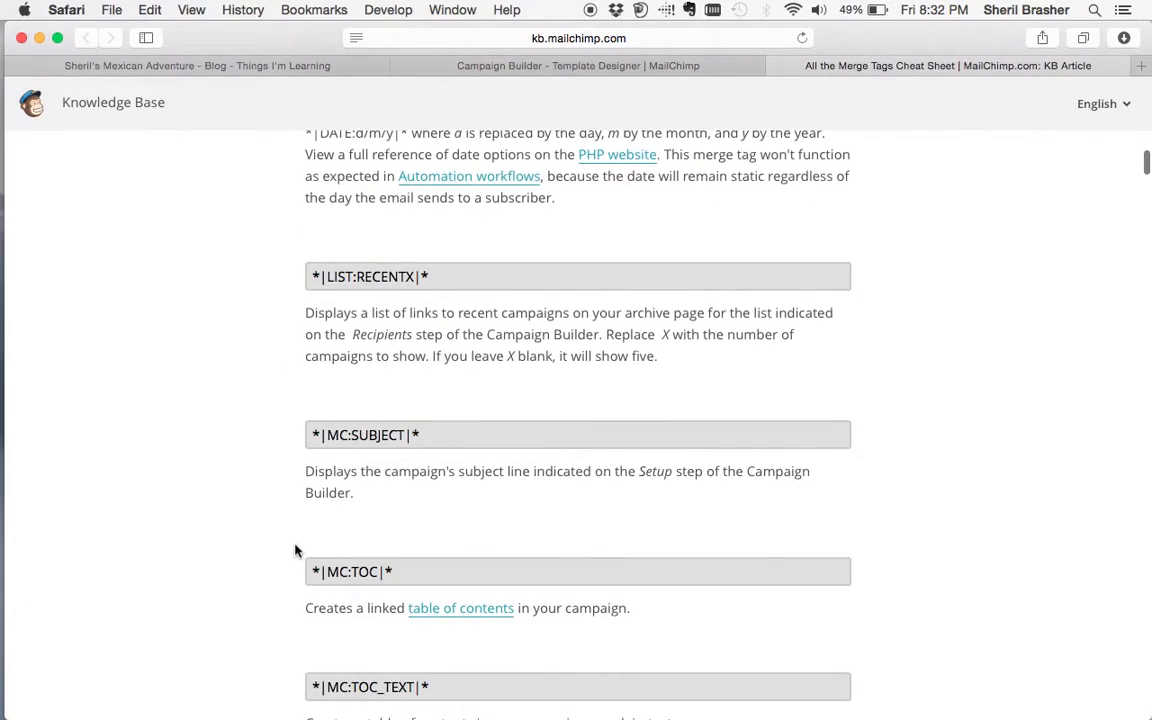
scroll(265, 560, down, 12)
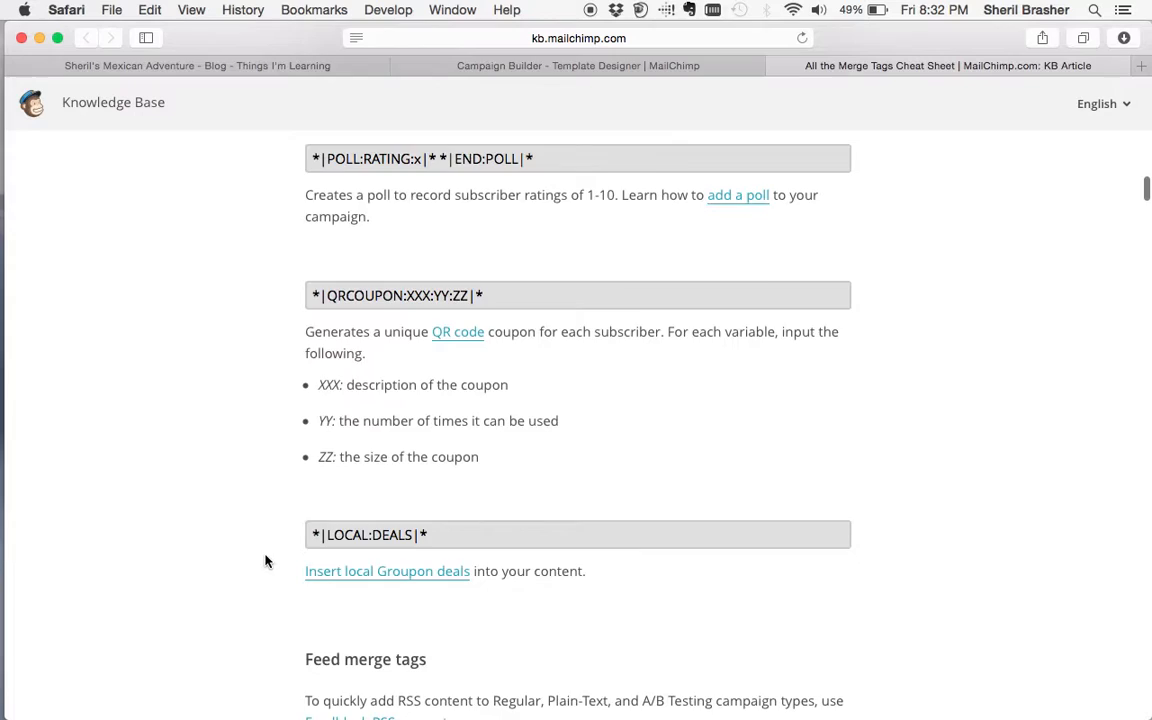
scroll(265, 560, down, 10)
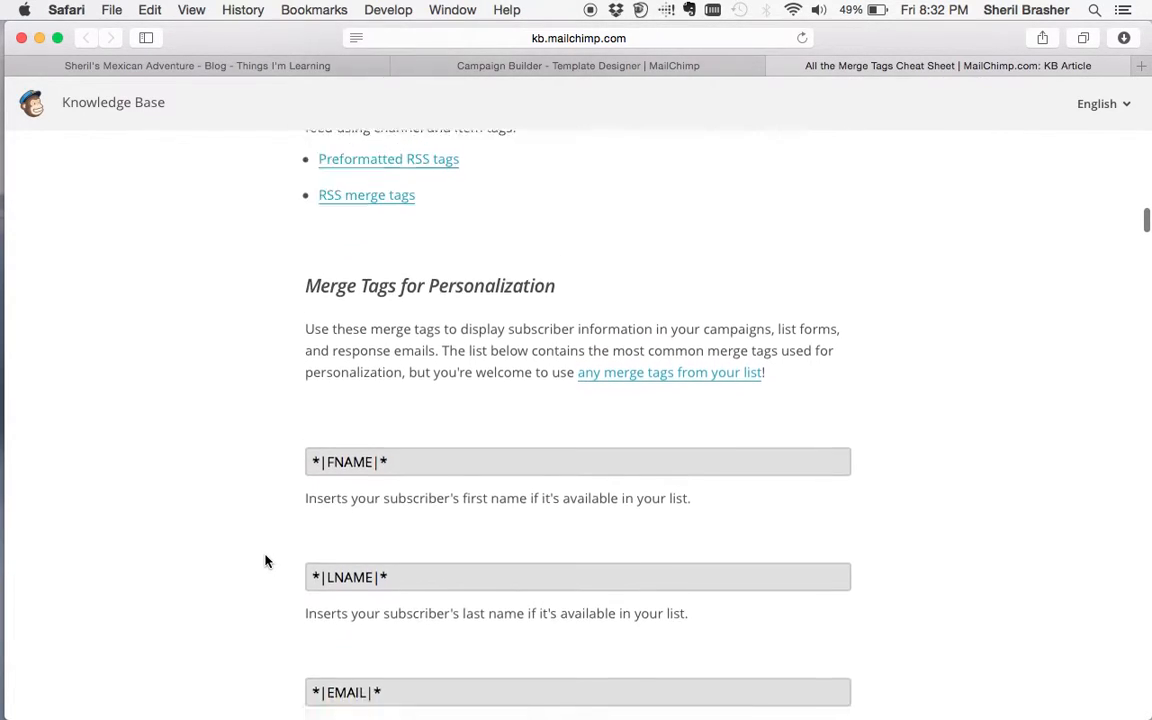
scroll(300, 500, up, 1)
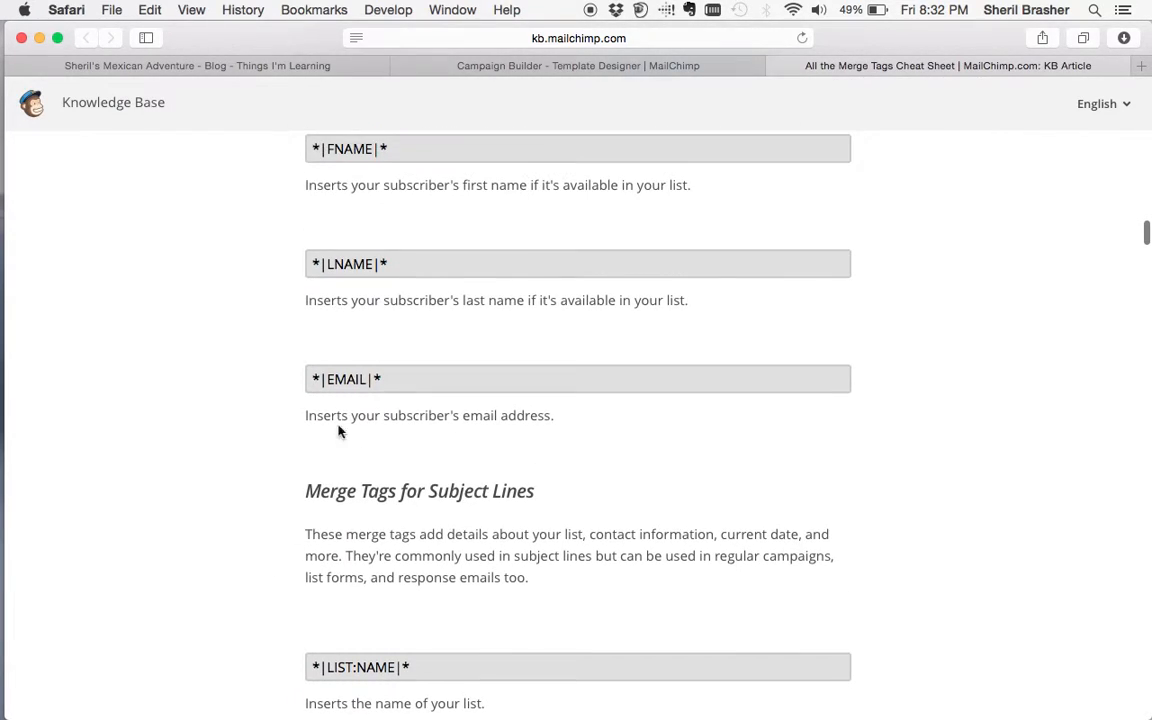
scroll(250, 407, down, 9)
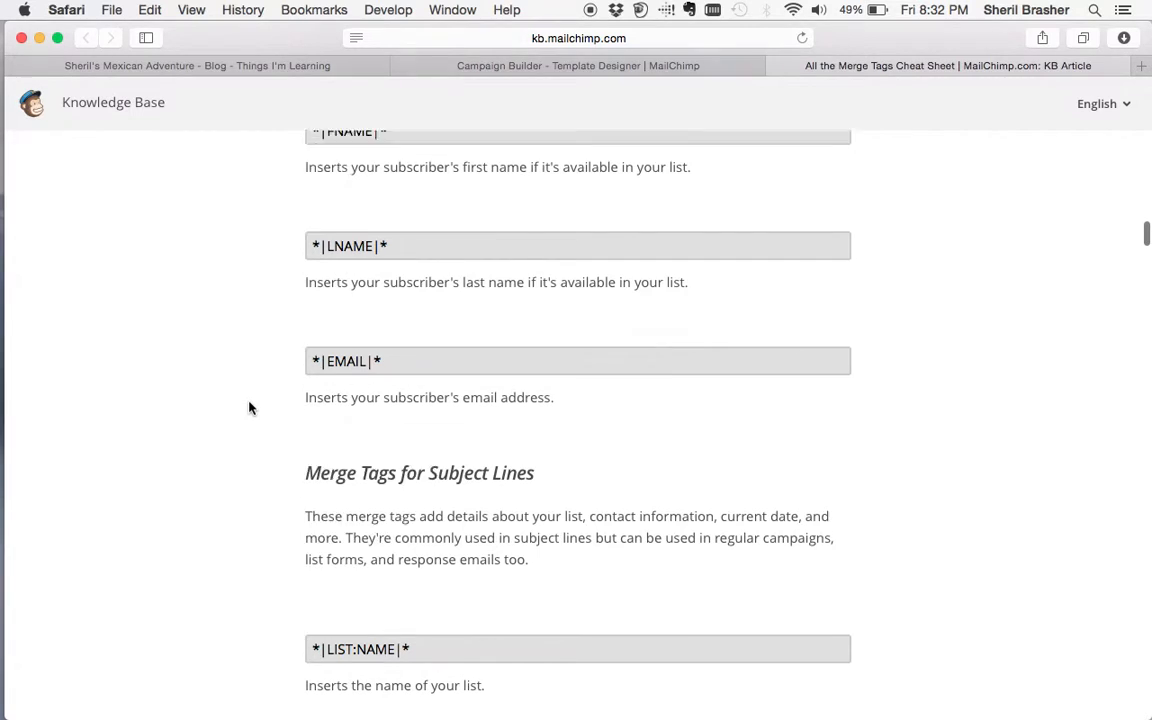
scroll(250, 407, down, 18)
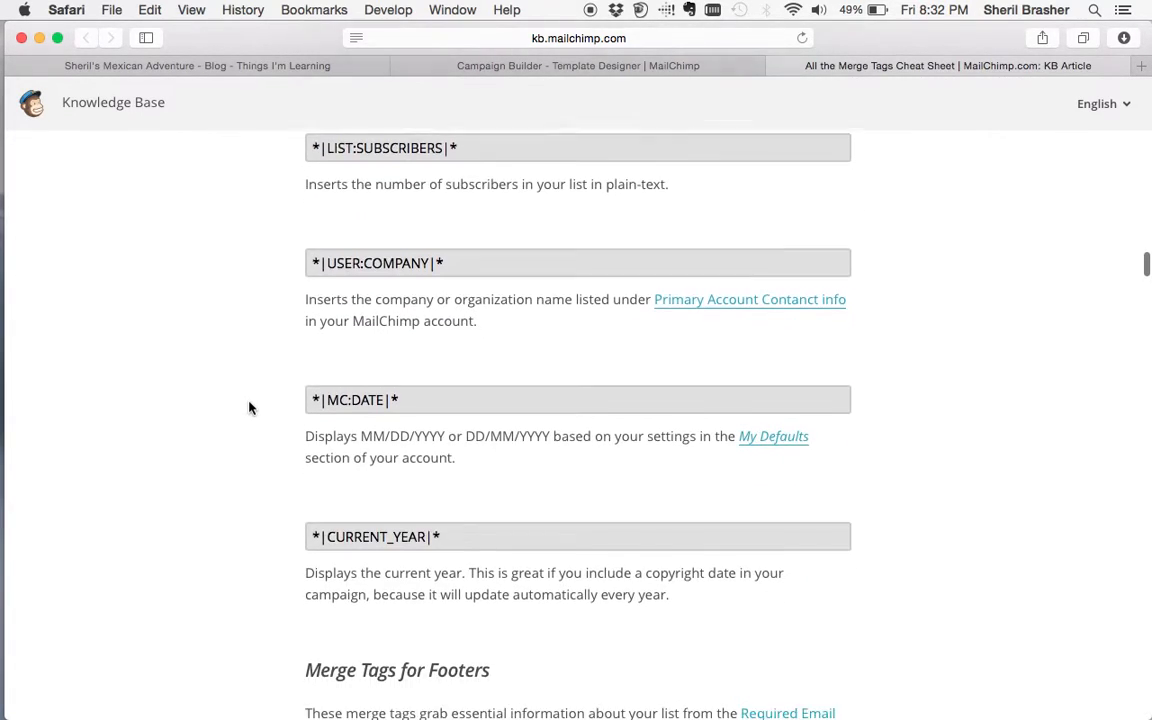
scroll(250, 407, down, 17)
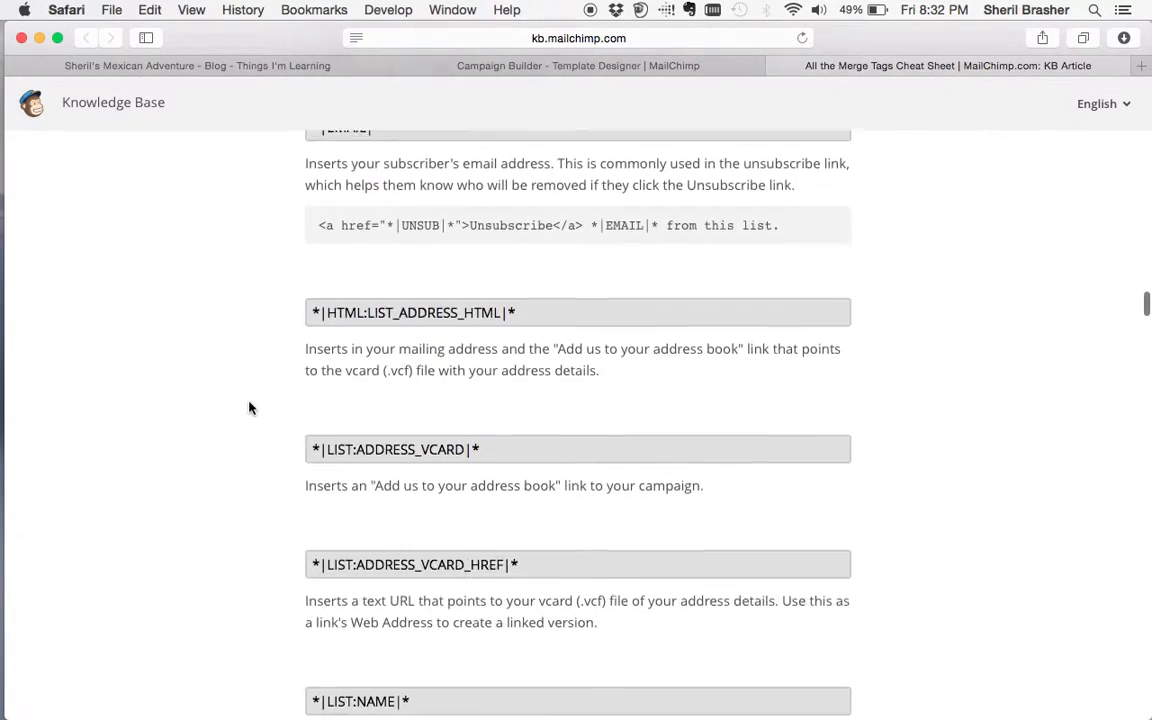
scroll(250, 407, down, 17)
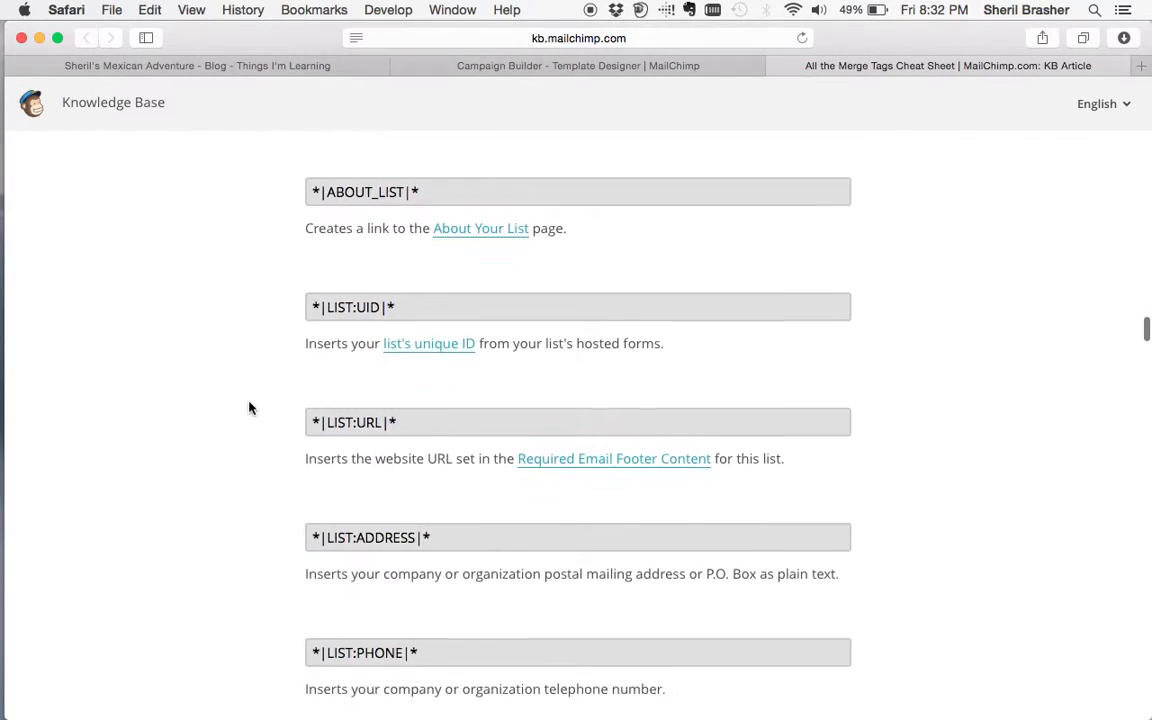
scroll(250, 407, down, 18)
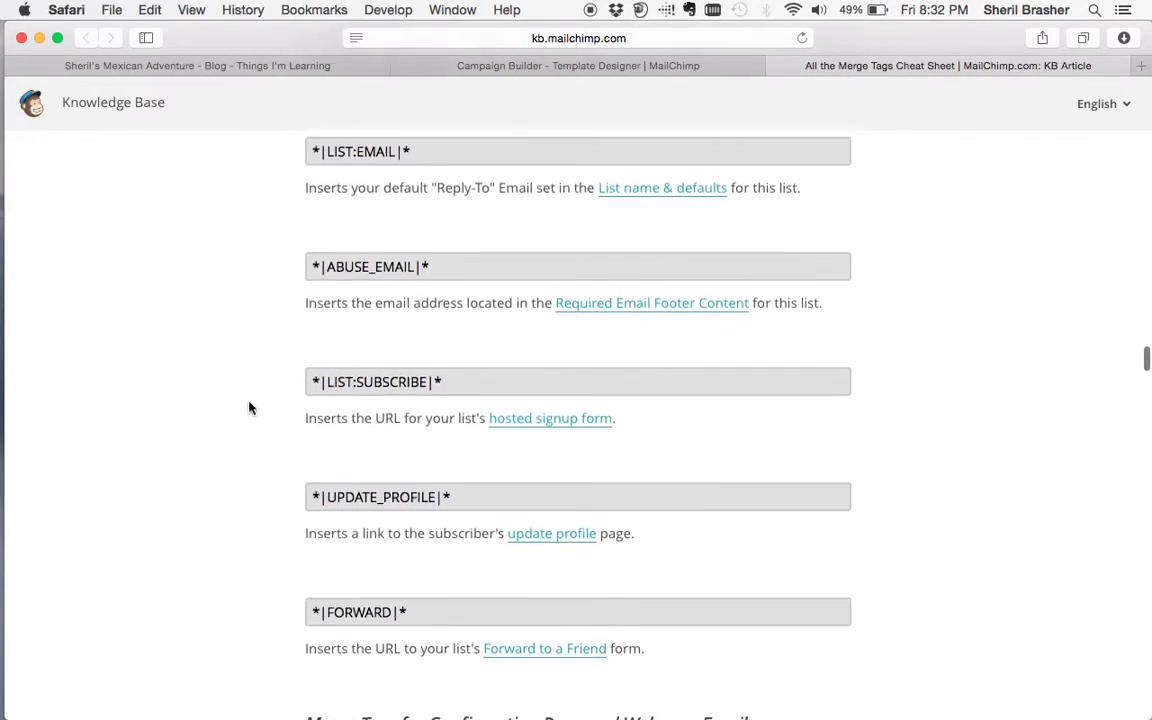
scroll(250, 407, down, 19)
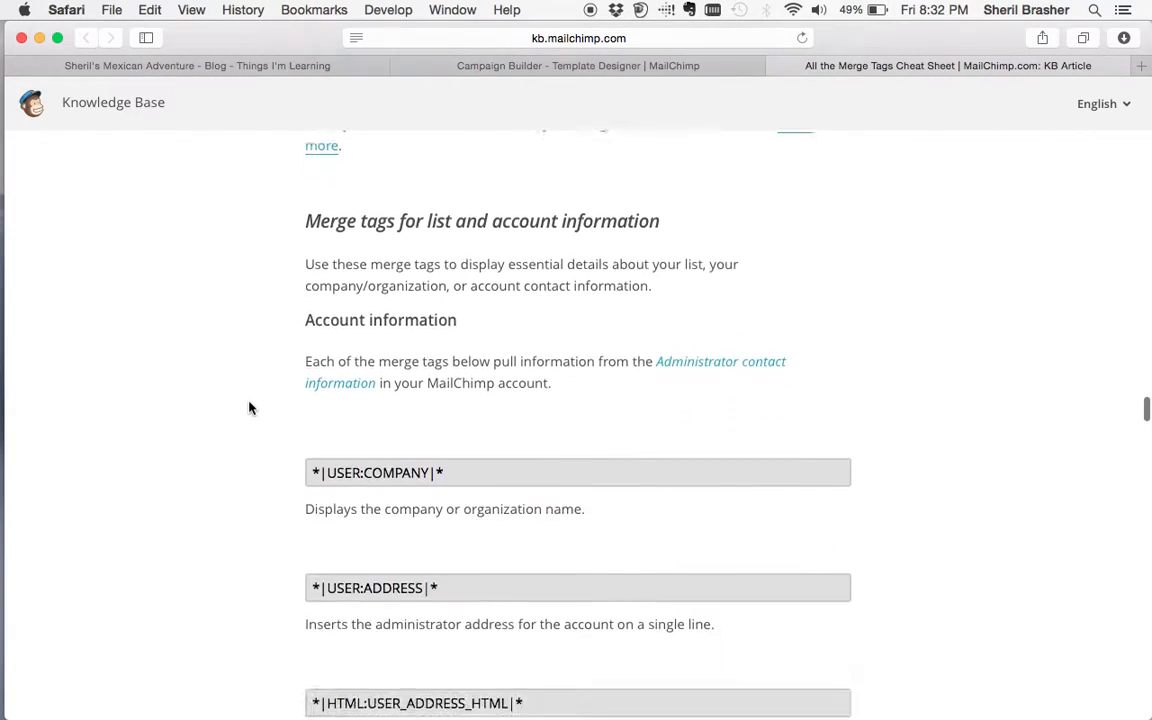
scroll(250, 407, down, 20)
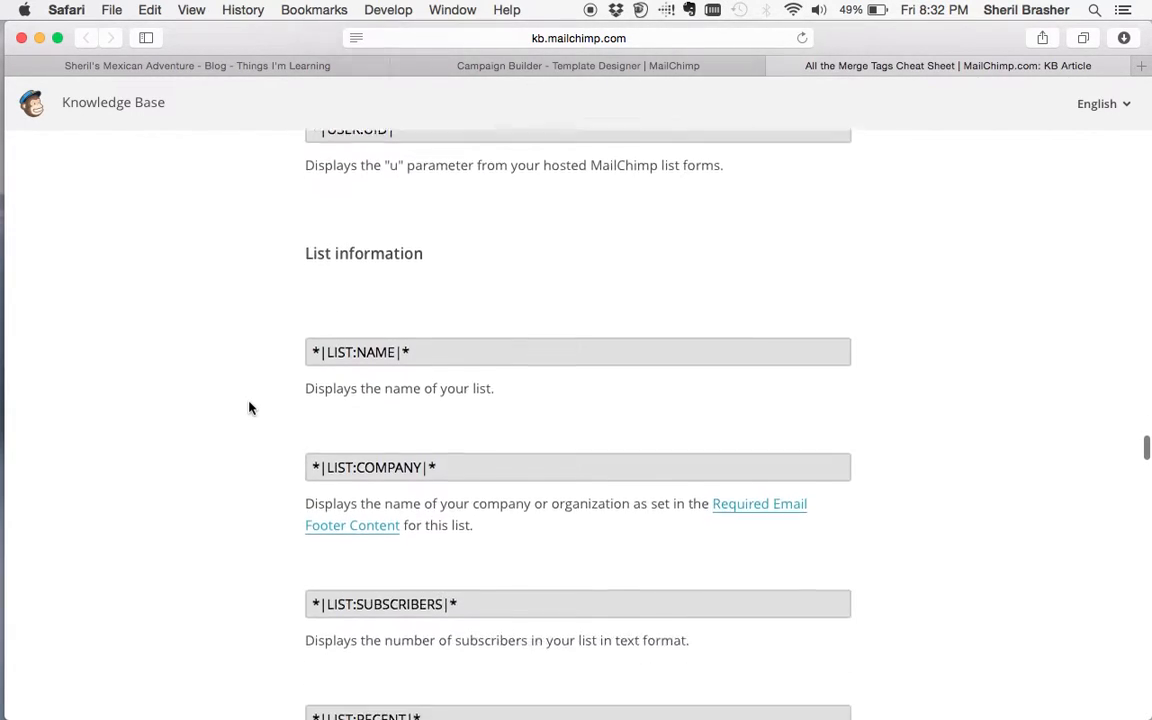
scroll(250, 407, down, 19)
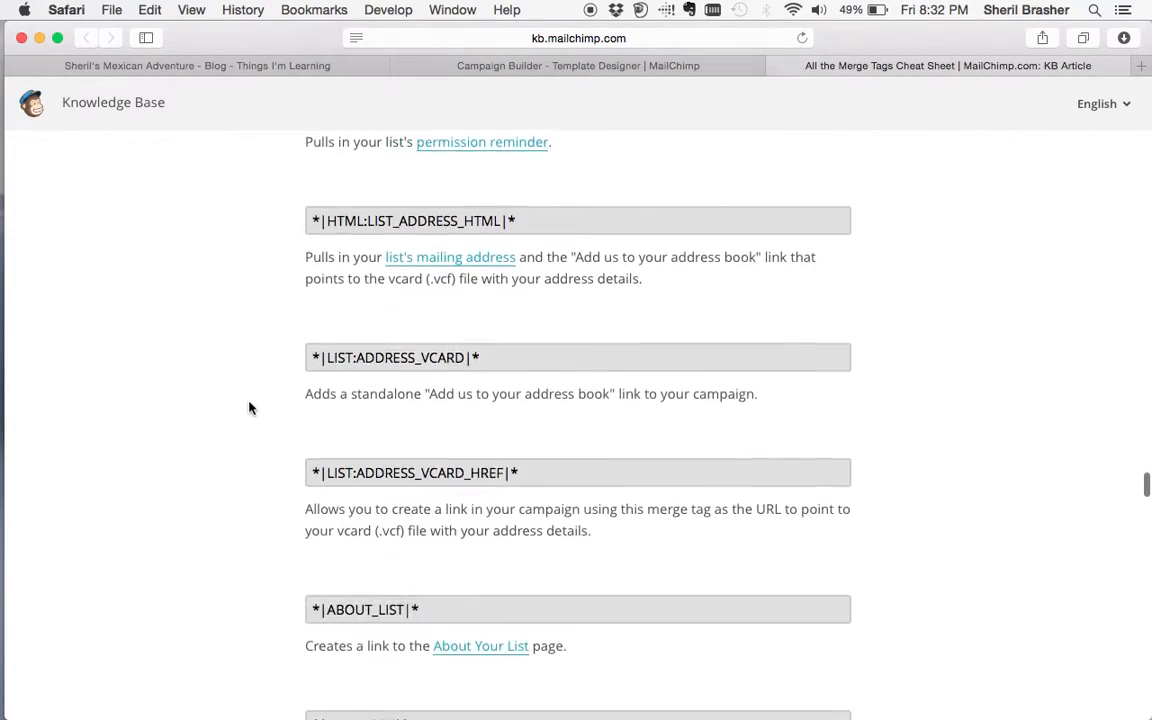
scroll(250, 407, down, 15)
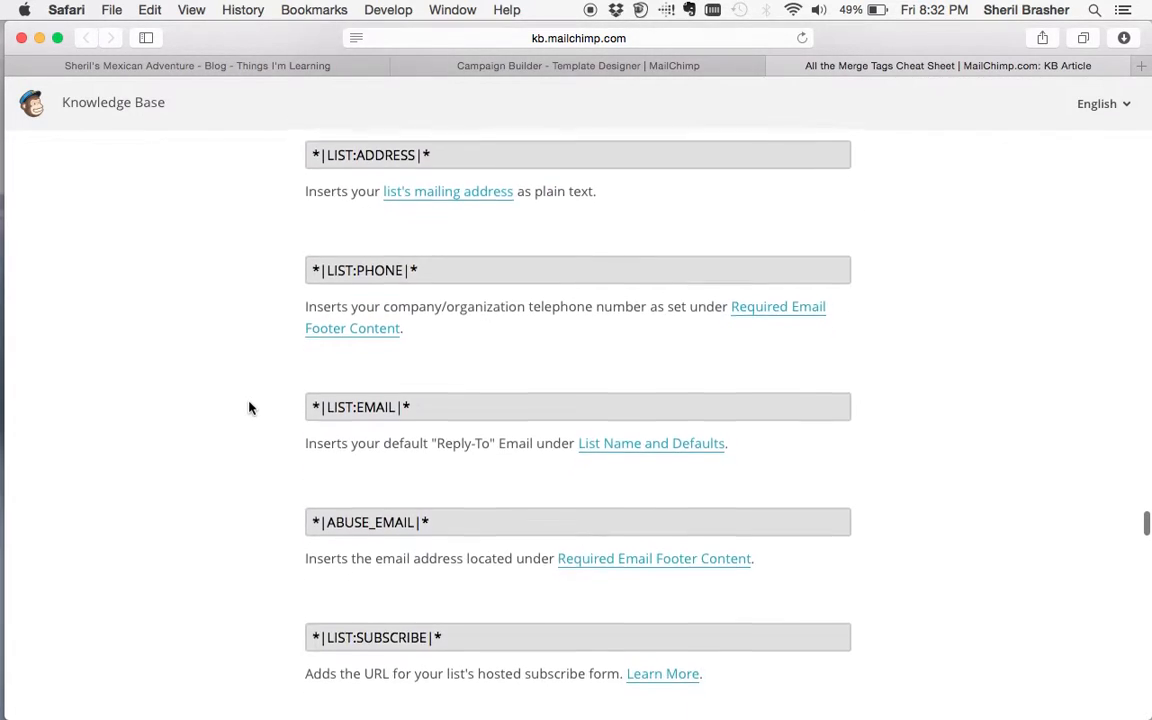
scroll(250, 407, down, 16)
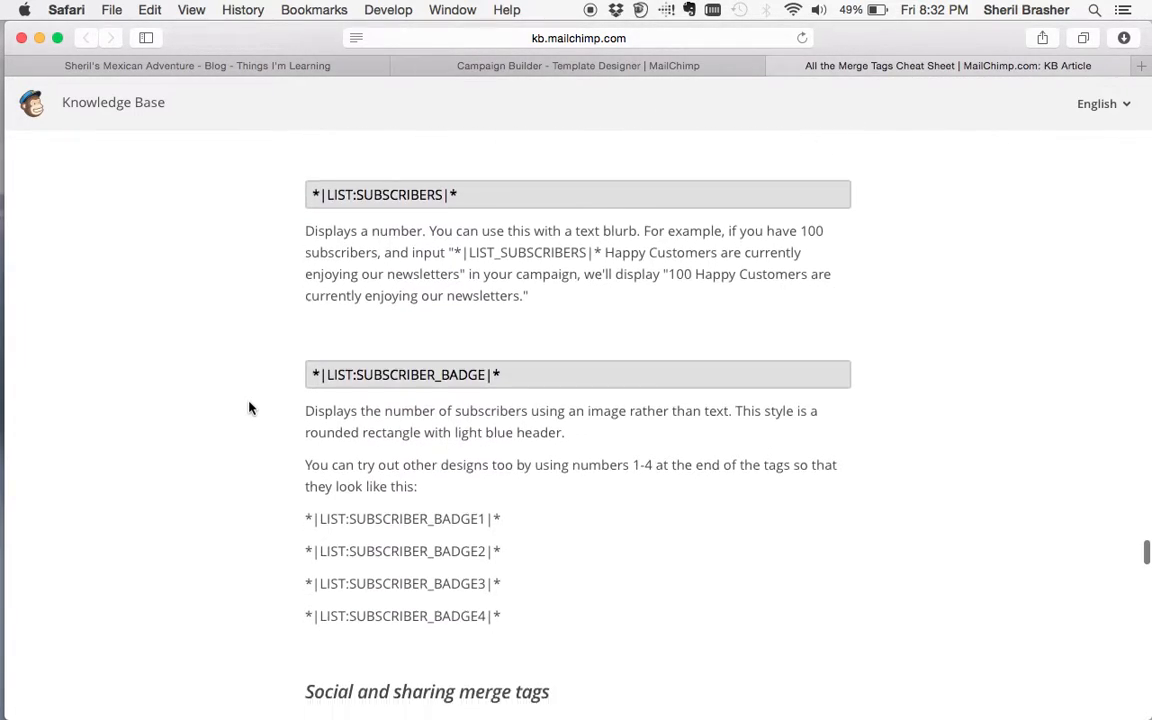
scroll(250, 407, down, 20)
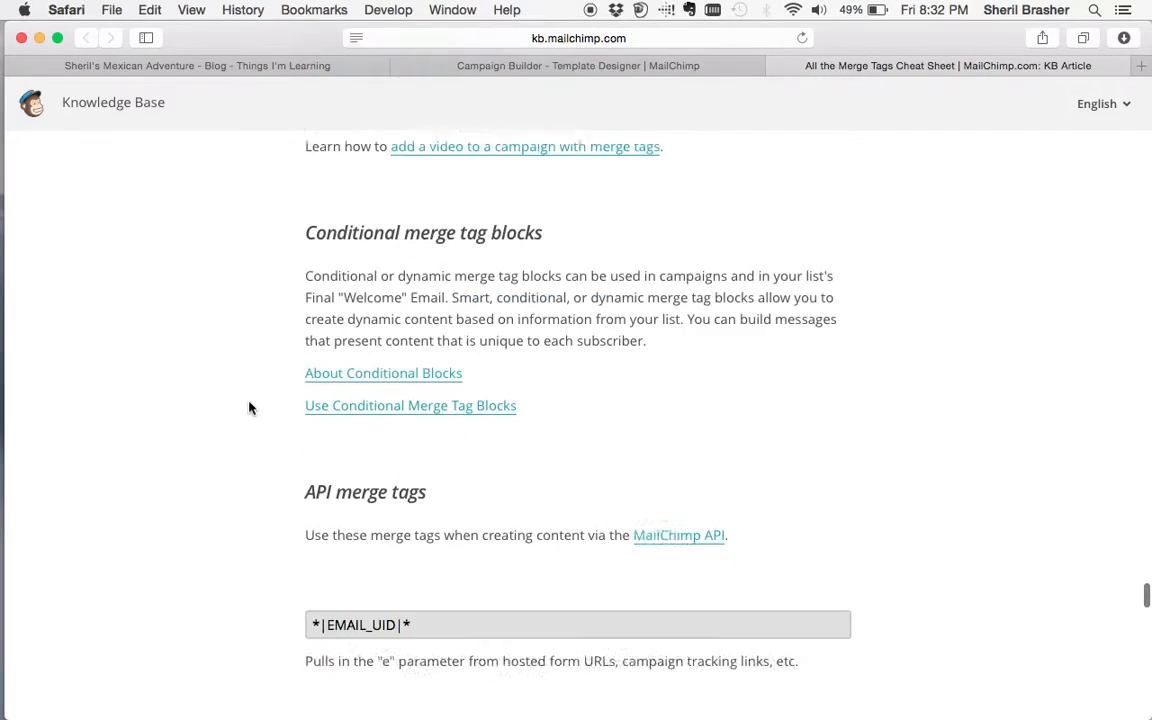
scroll(250, 407, down, 15)
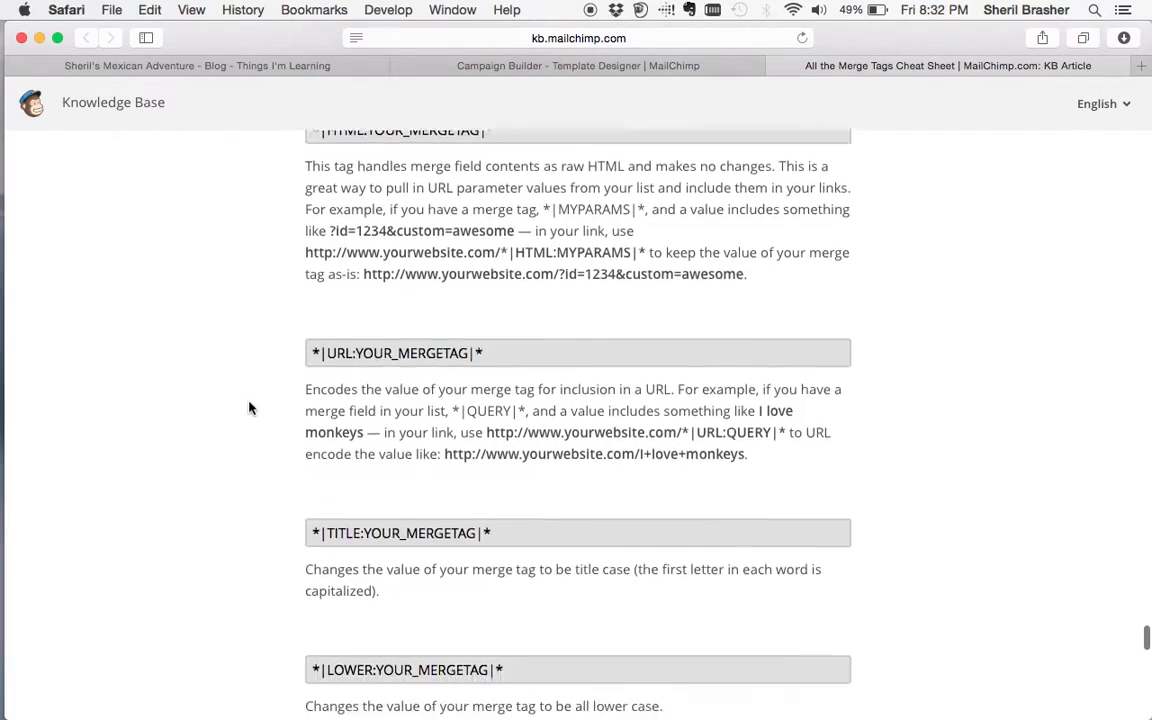
scroll(250, 407, down, 18)
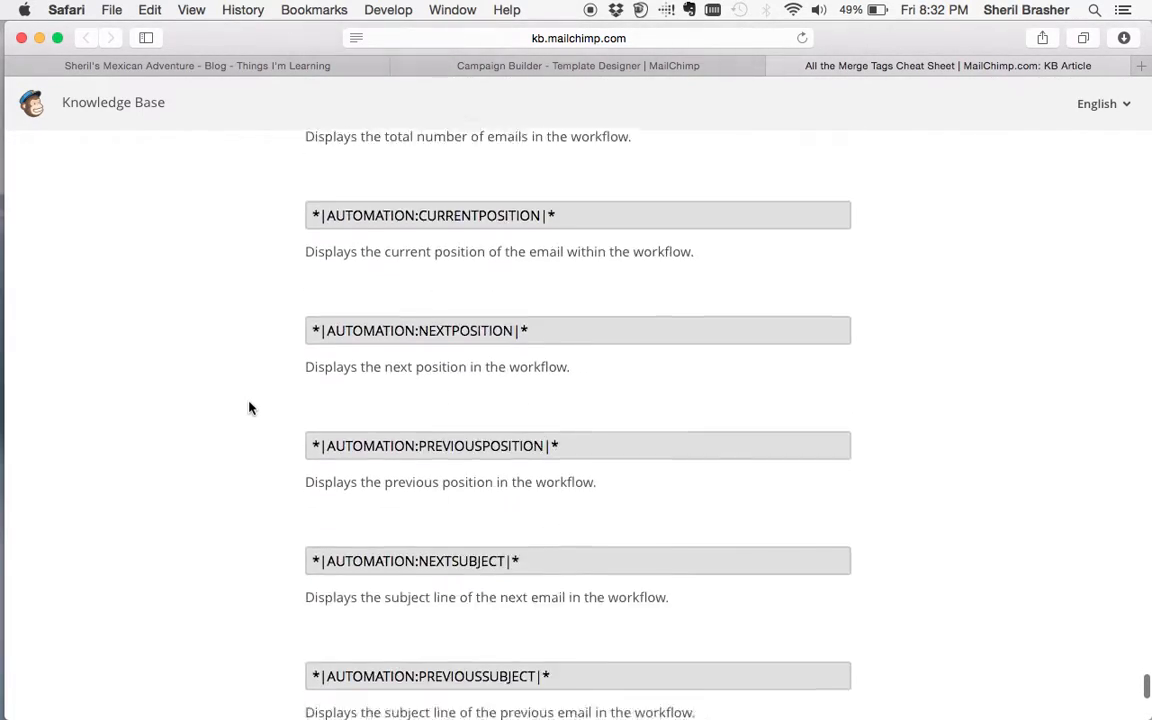
scroll(250, 407, up, 20)
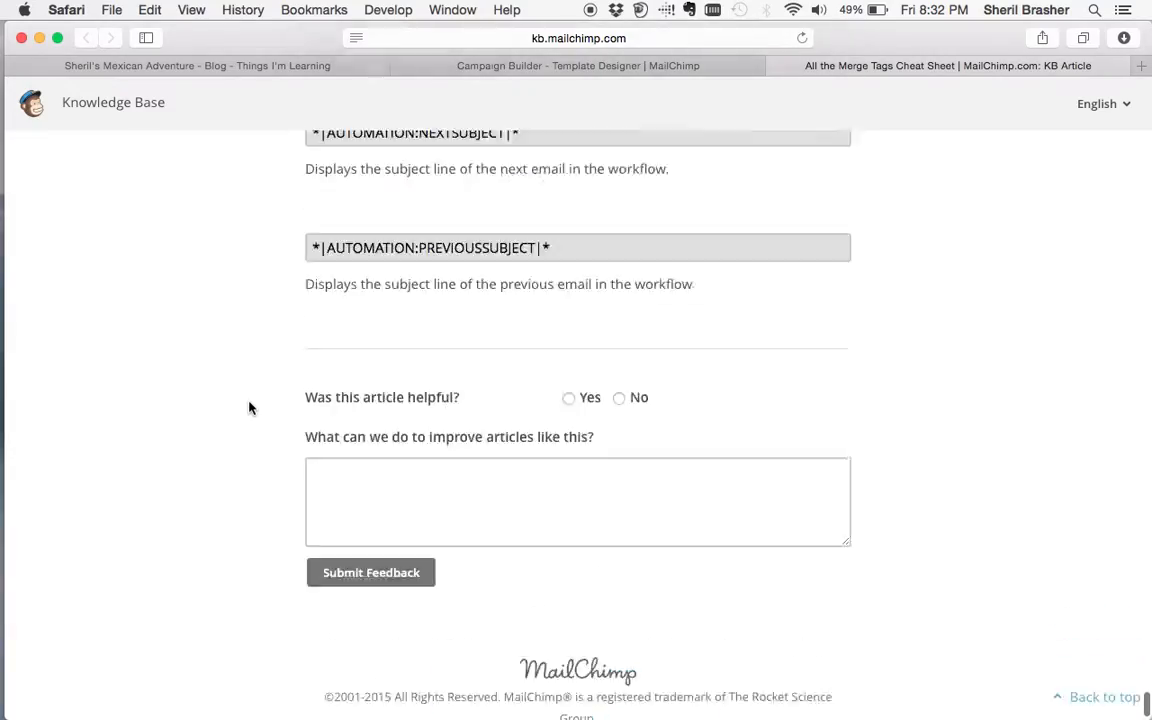
scroll(250, 407, up, 20)
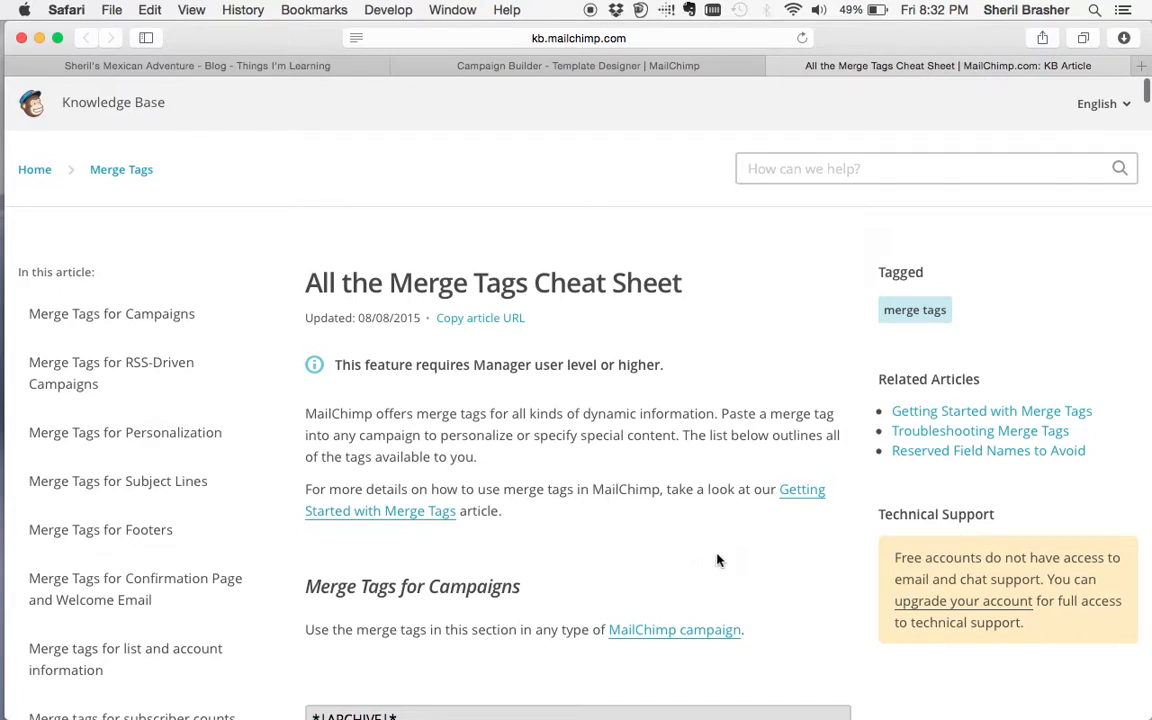
- Open the Merge Tags for RSS-Driven Campaigns article and scroll down to the RSS item tags
click(105, 378)
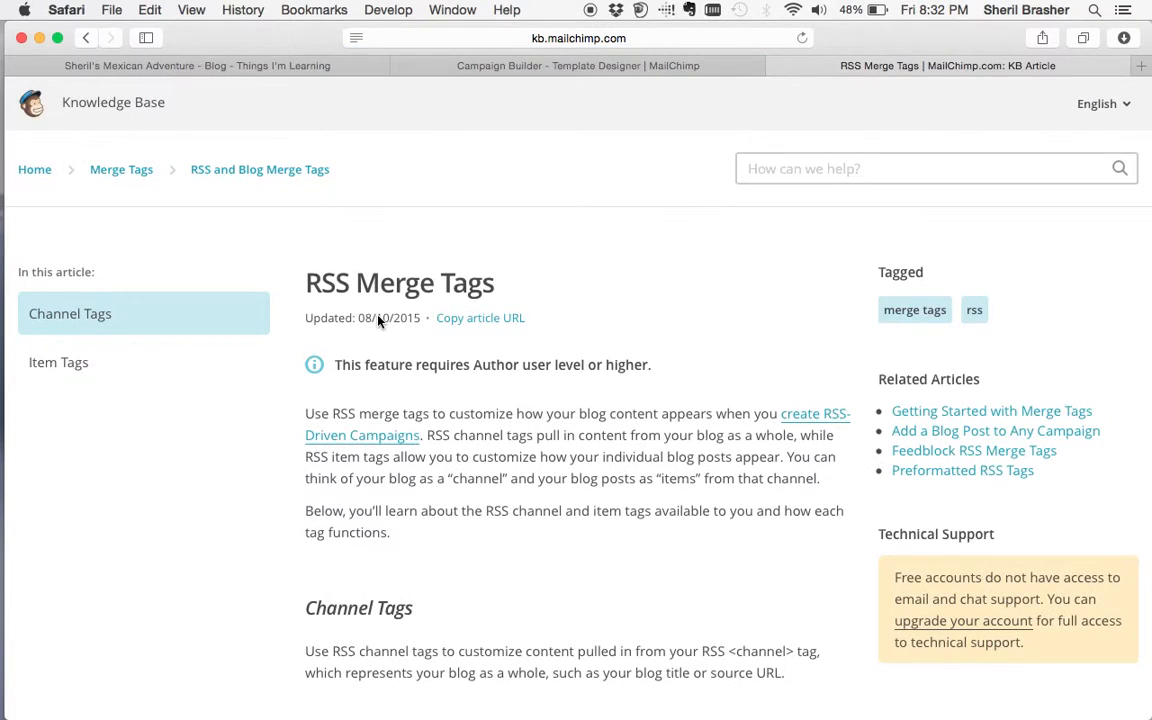
scroll(300, 462, down, 10)
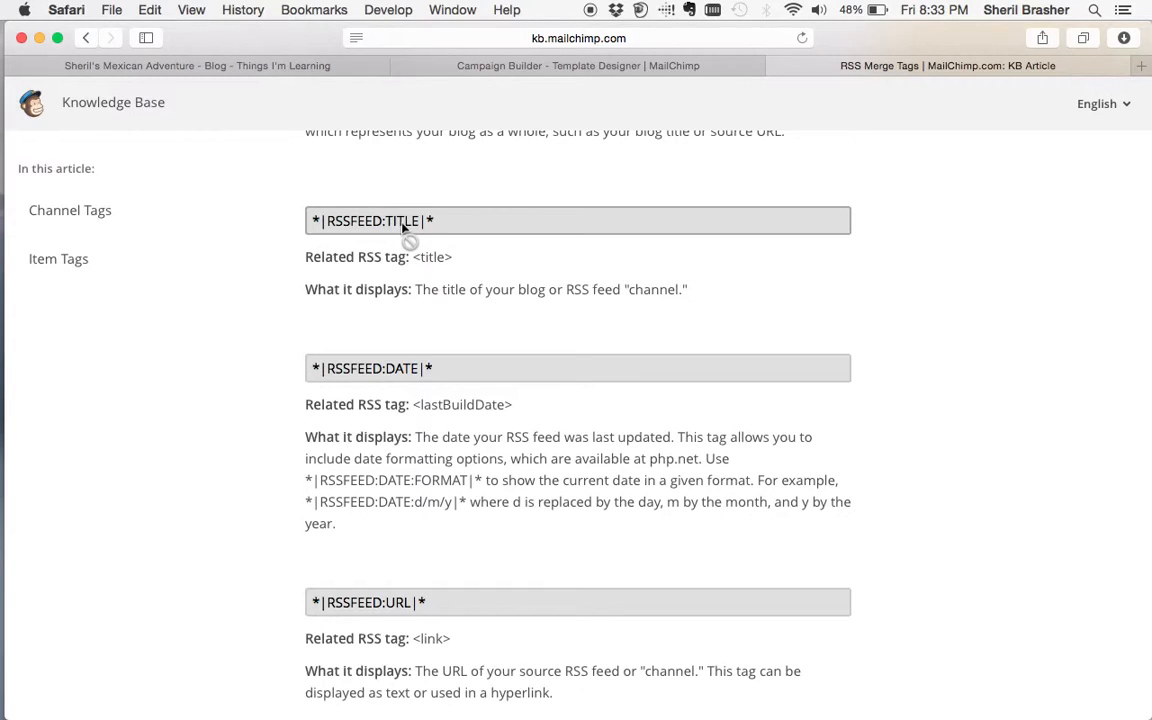
scroll(390, 370, down, 6)
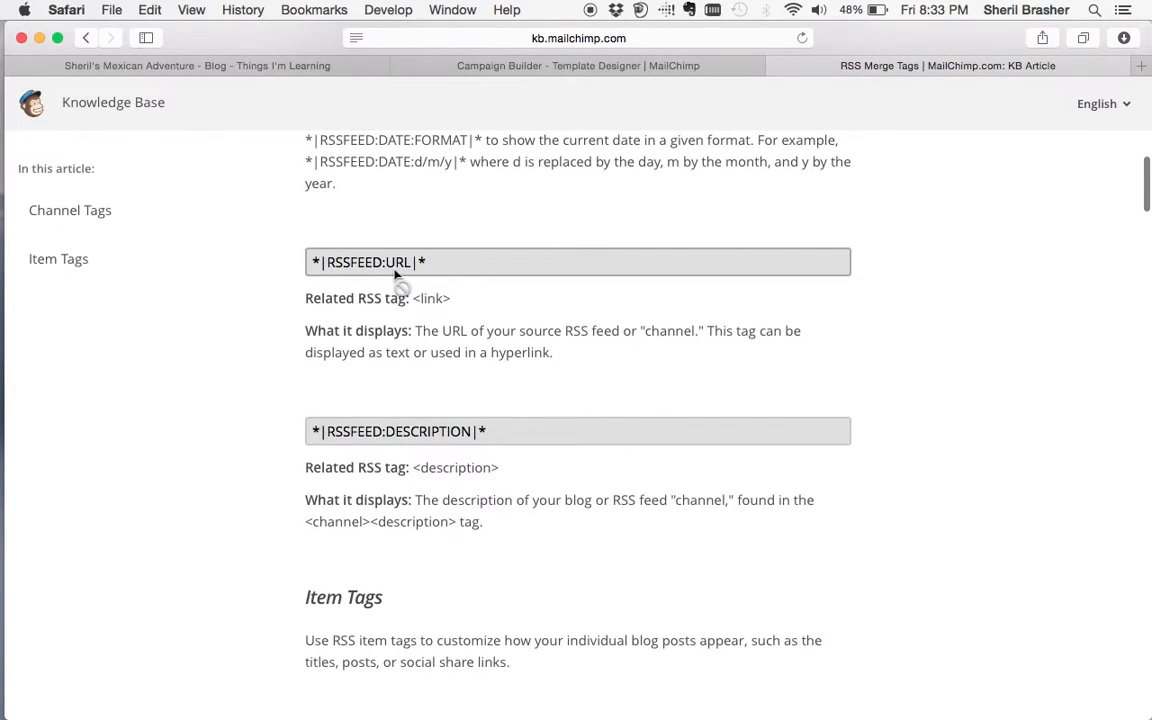
scroll(298, 398, down, 4)
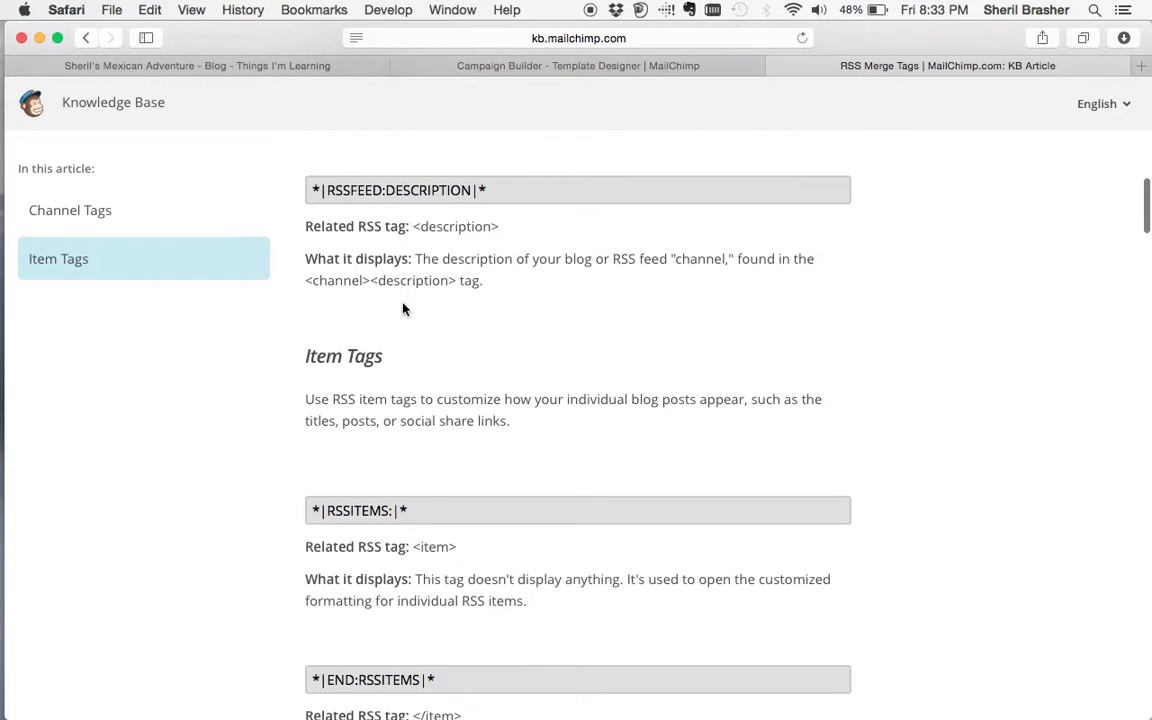
scroll(316, 476, down, 3)
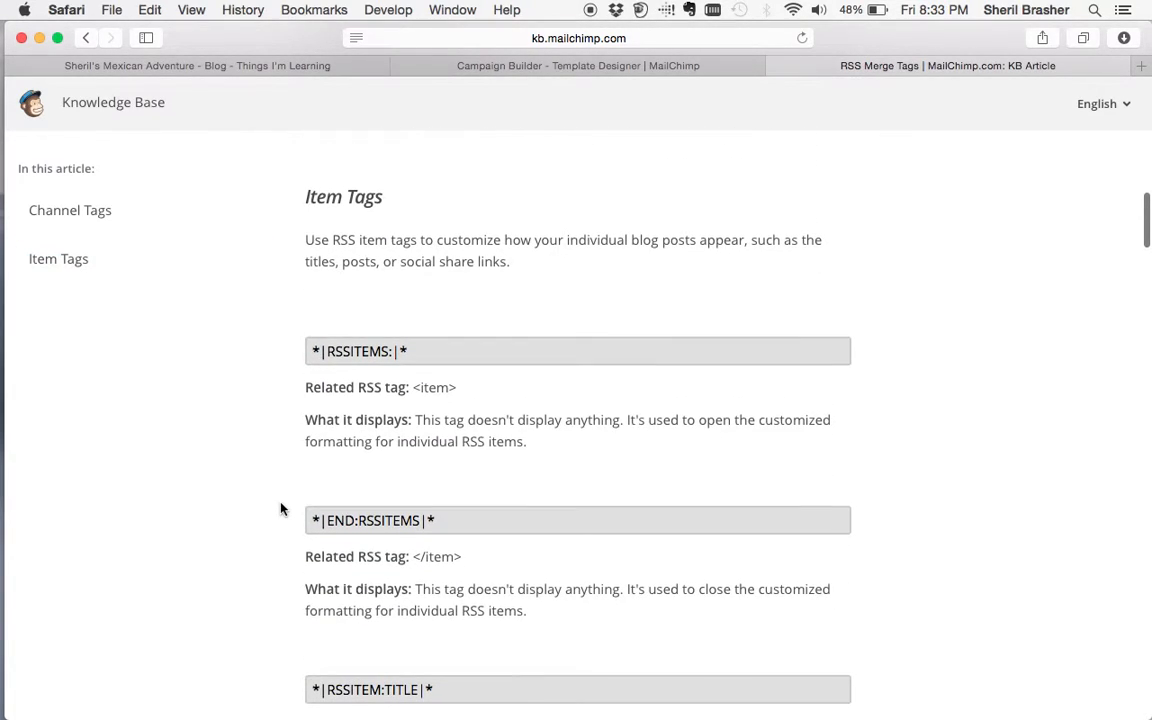
scroll(281, 510, down, 1)
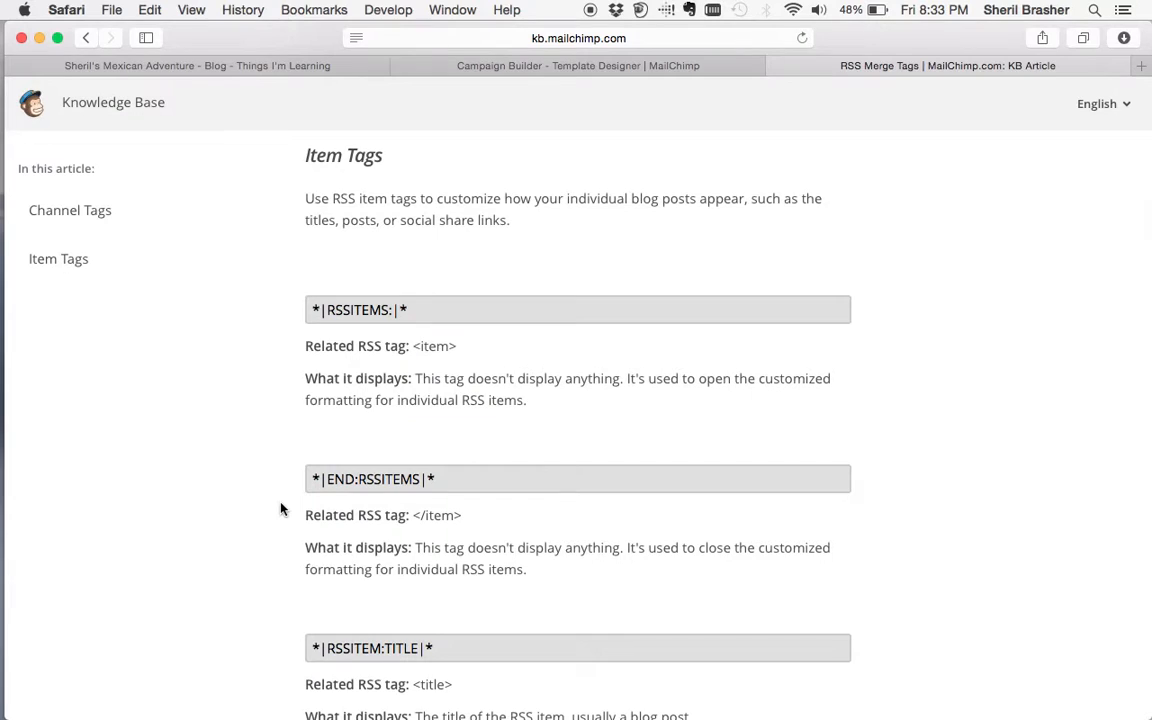
scroll(276, 503, down, 8)
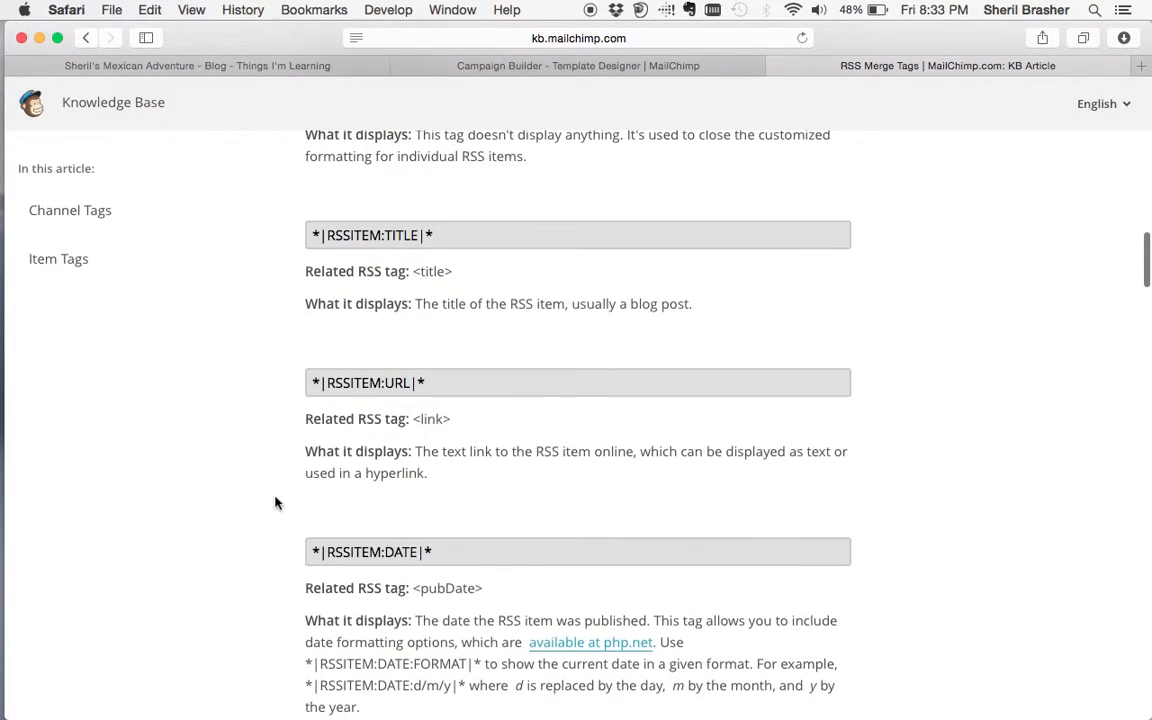
scroll(276, 503, down, 5)
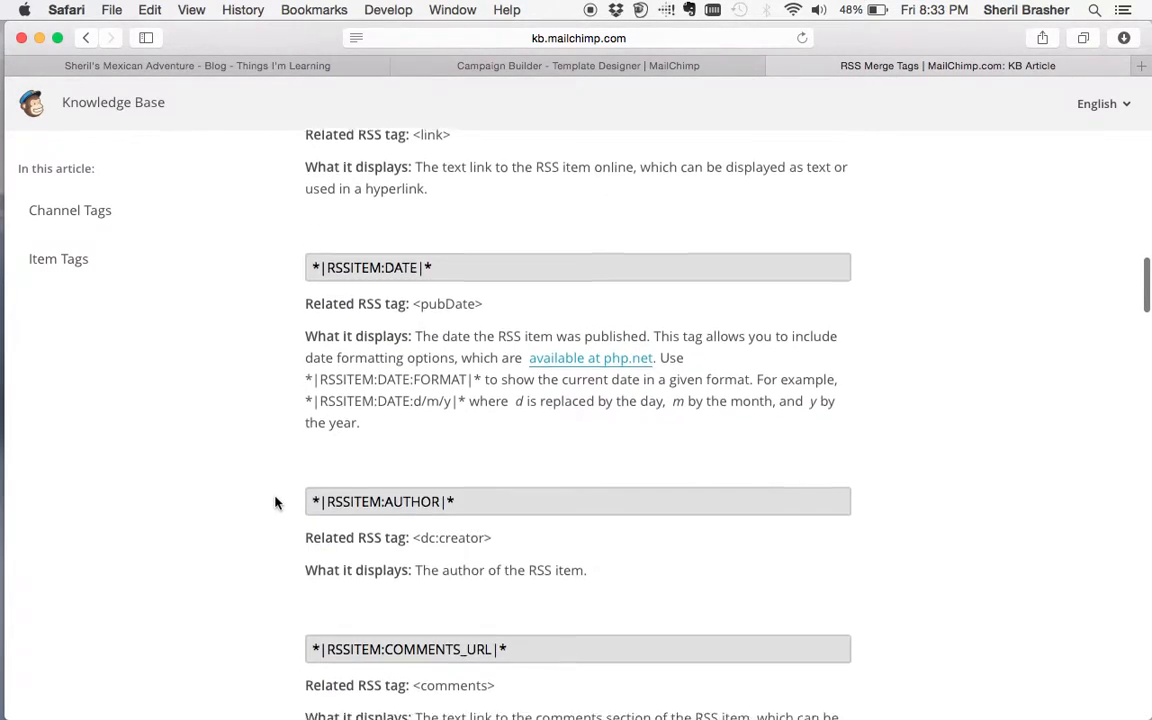
scroll(276, 503, down, 7)
scroll(276, 503, down, 1)
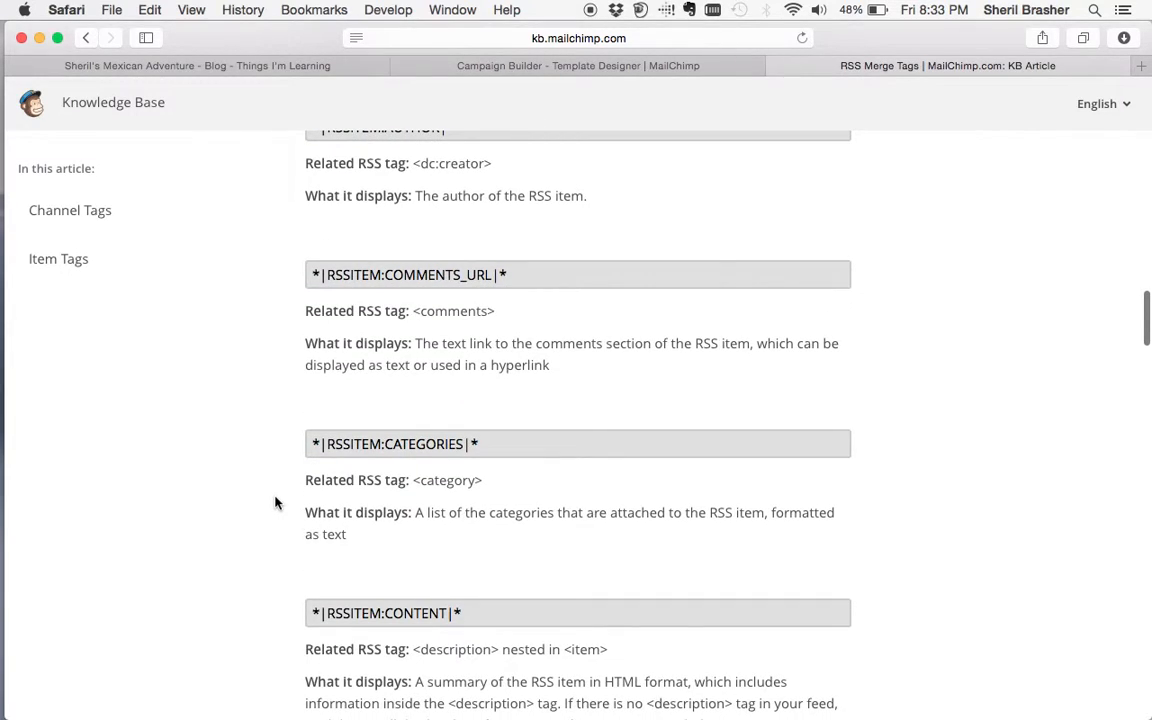
scroll(276, 503, down, 5)
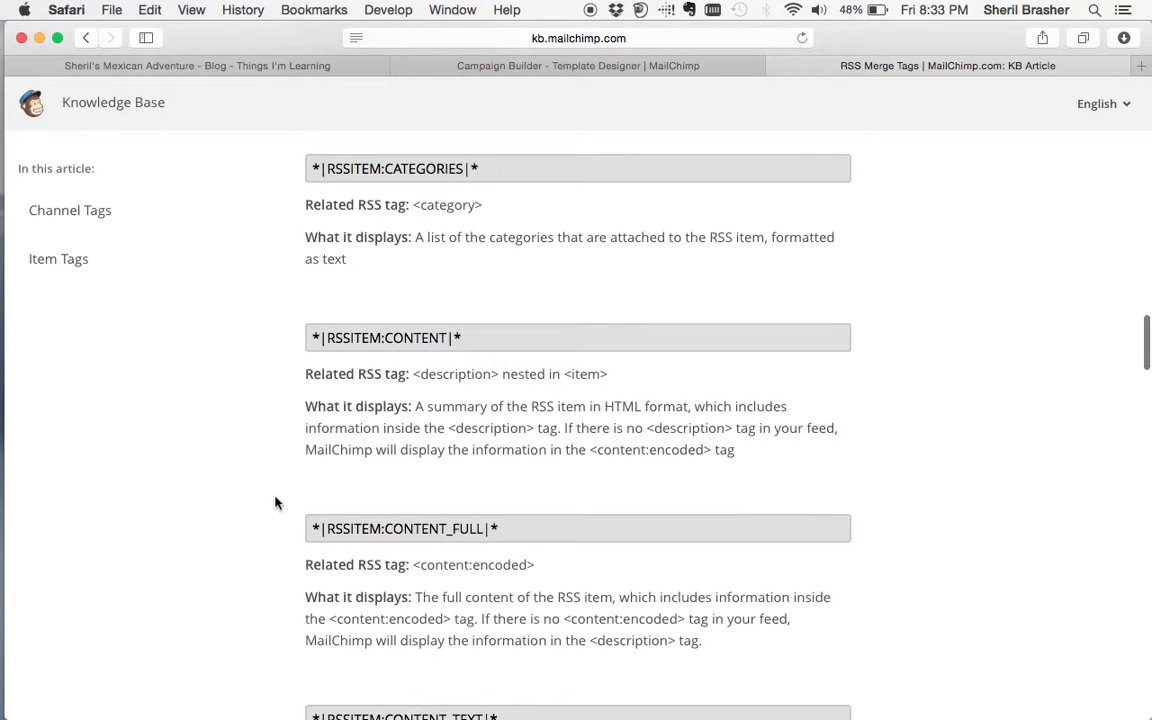
scroll(276, 503, down, 8)
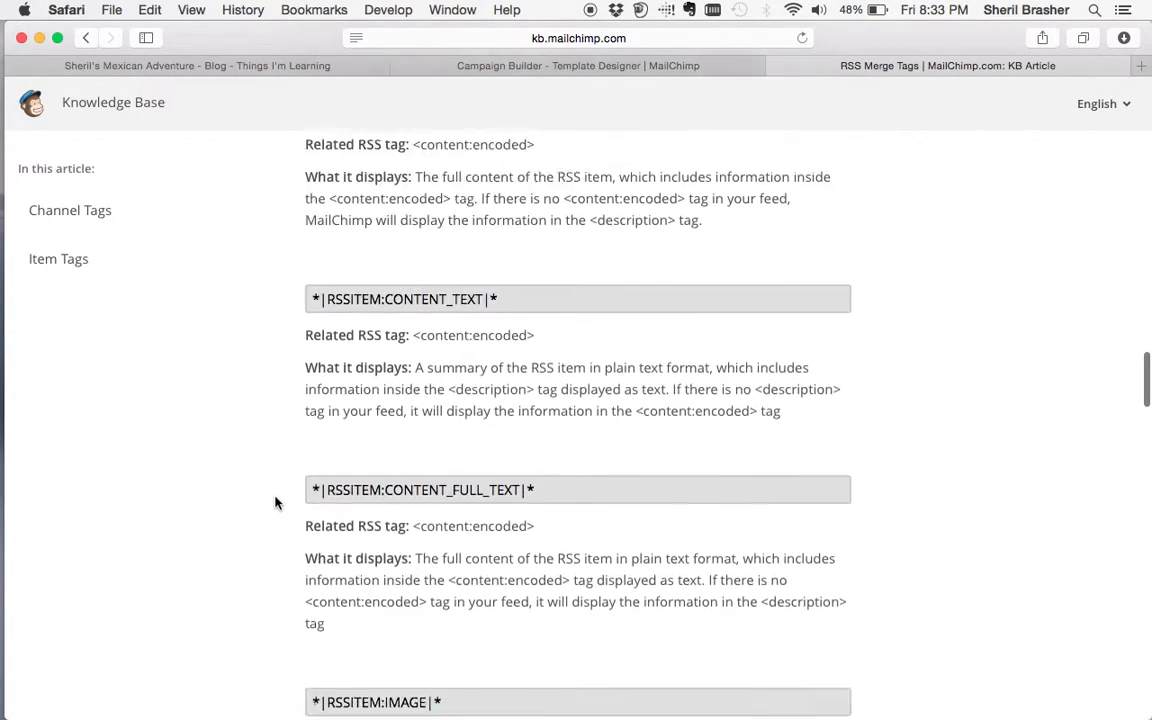
scroll(276, 502, up, 10)
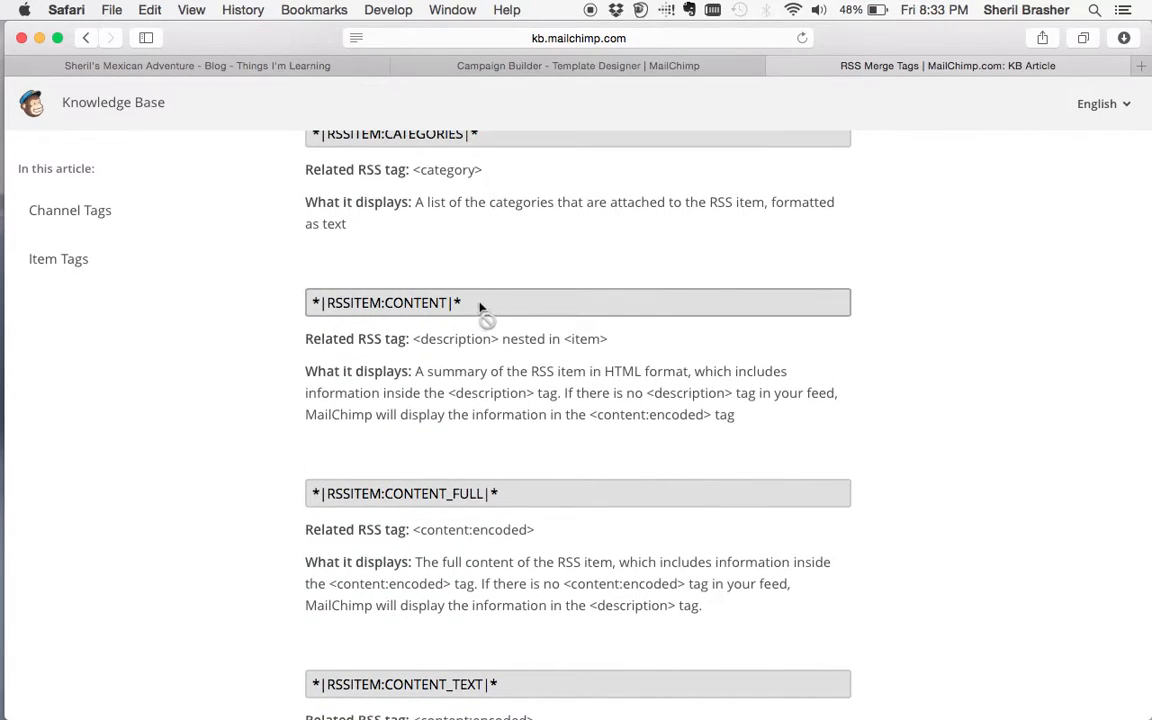
- Copy *|RSSITEM:CONTENT|* and paste it into the campaign's empty text block
drag(469, 304, 313, 307)
key(super+c)
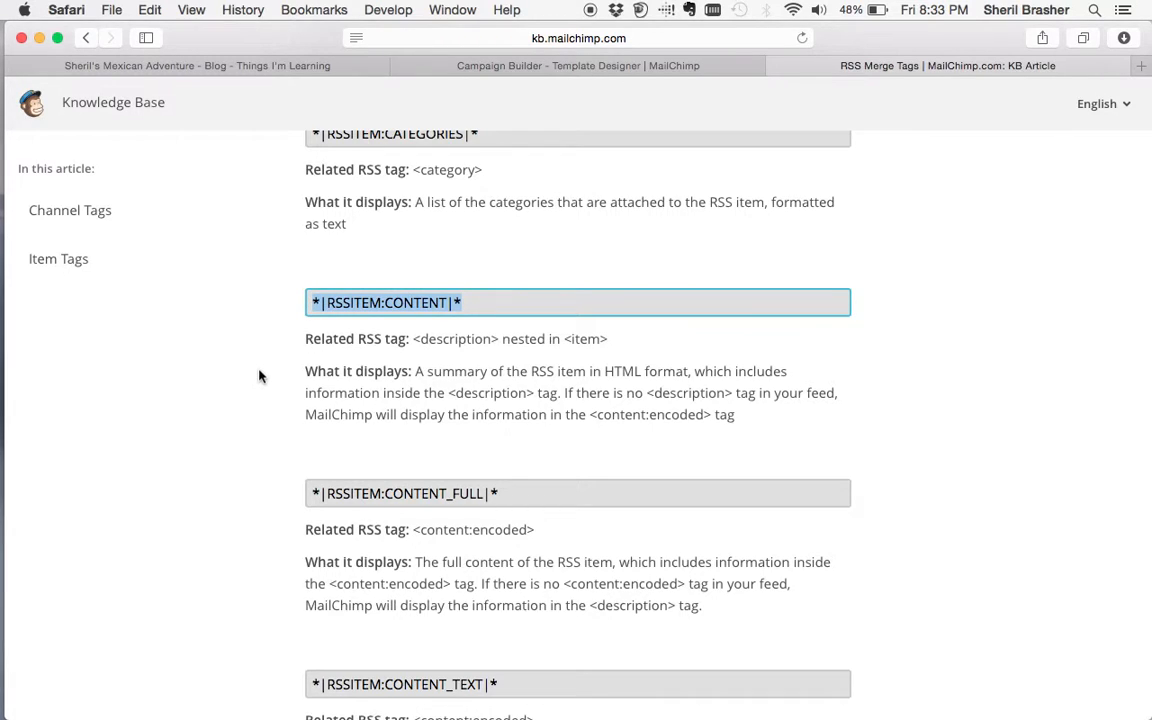
click(606, 62)
click(839, 361)
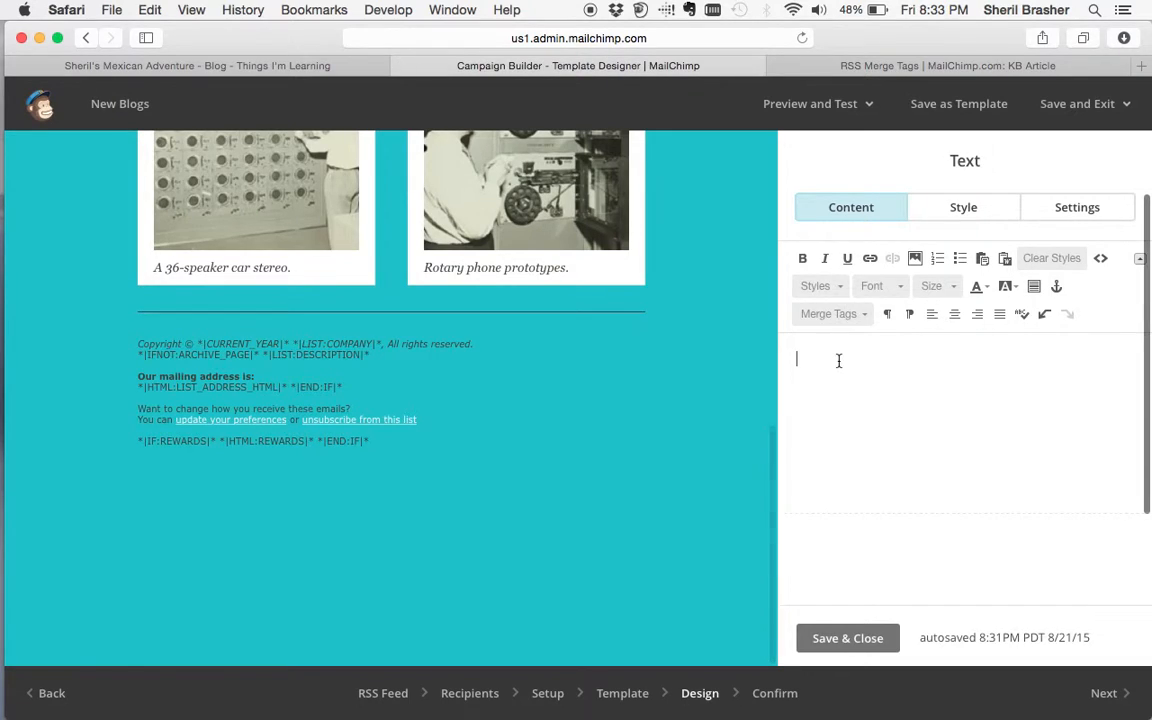
key(super+v)
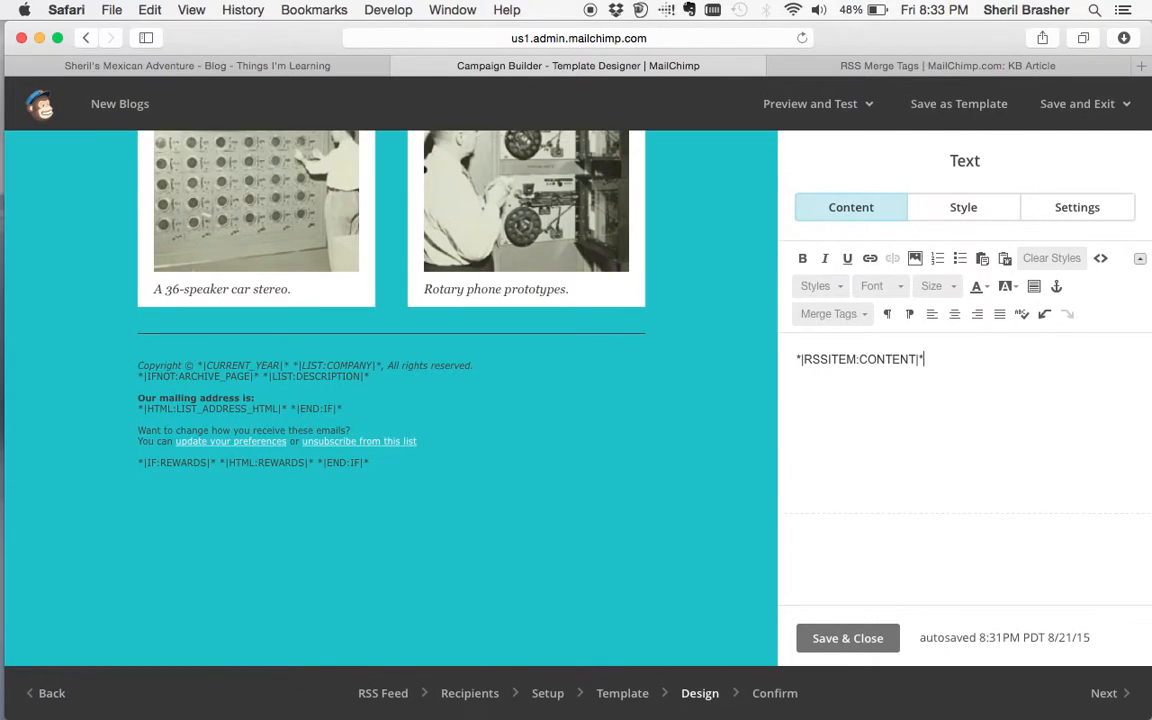
scroll(532, 363, up, 5)
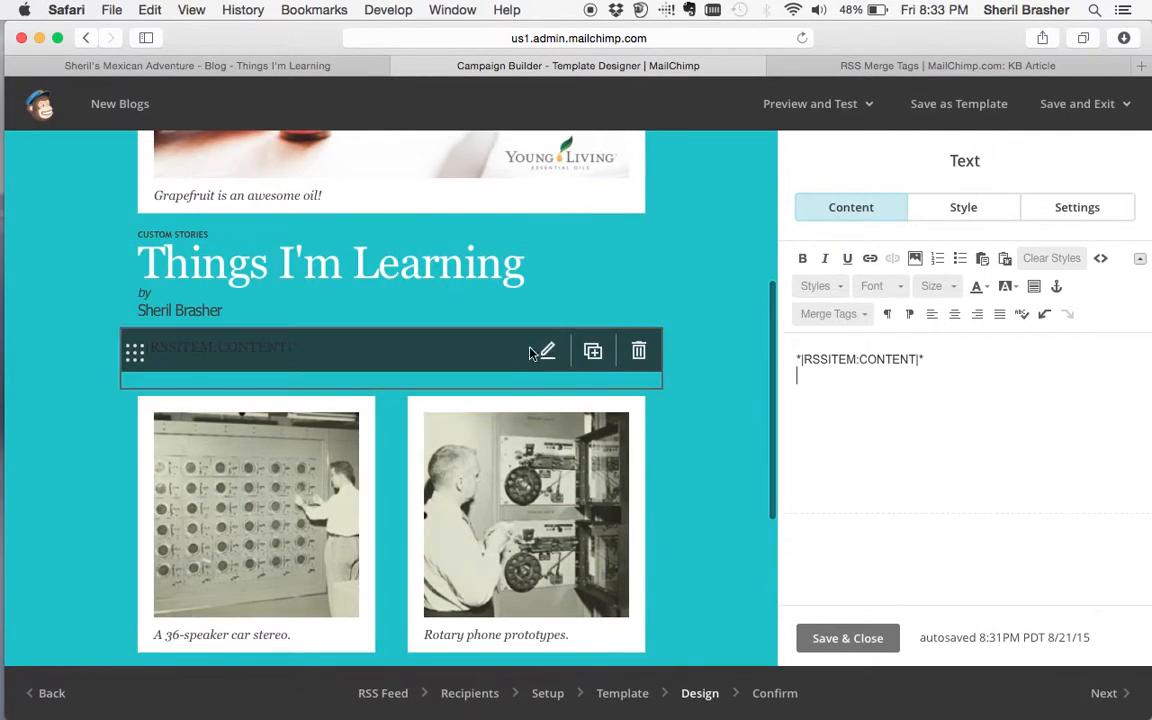
click(862, 66)
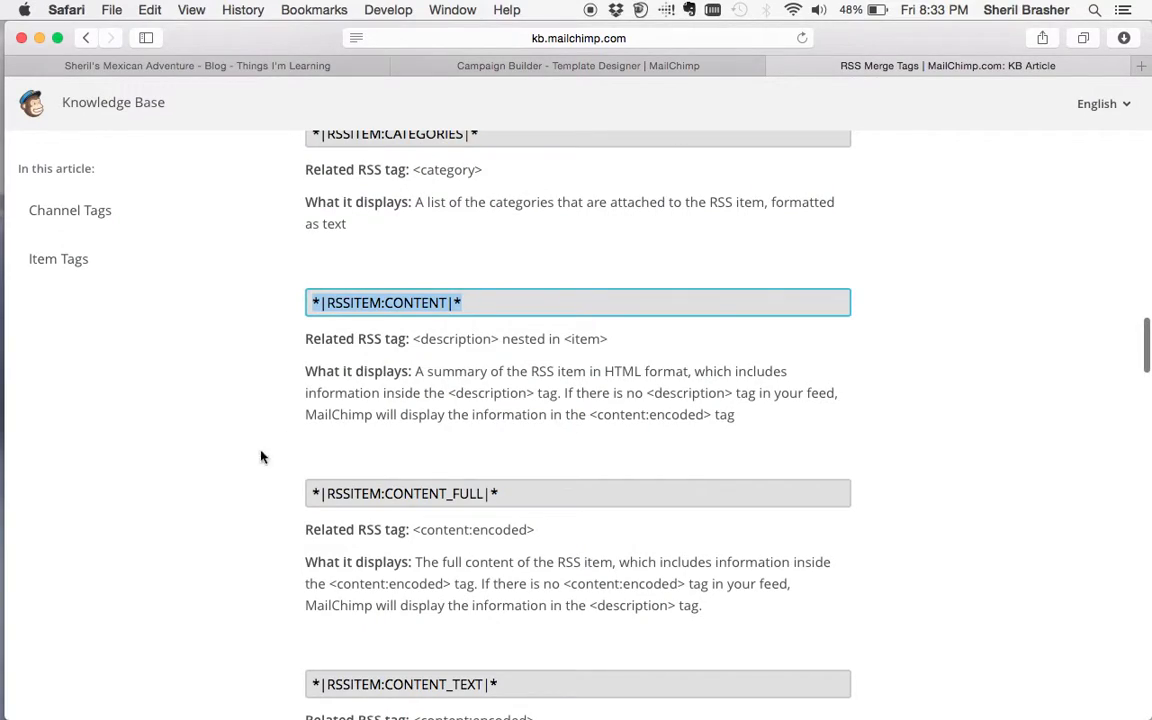
- Scroll the RSS merge tags article back up to *|RSSITEMS:|* and select that tag
scroll(246, 466, down, 10)
scroll(246, 466, down, 10)
scroll(246, 466, down, 12)
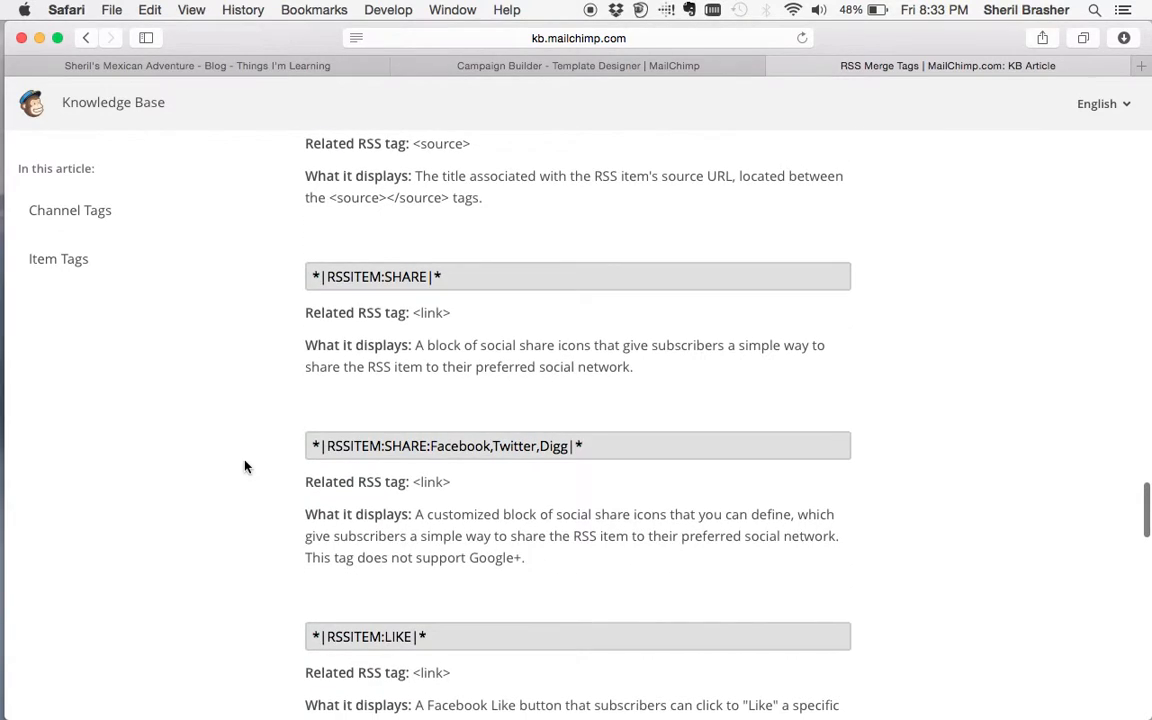
scroll(246, 466, down, 14)
scroll(246, 466, down, 13)
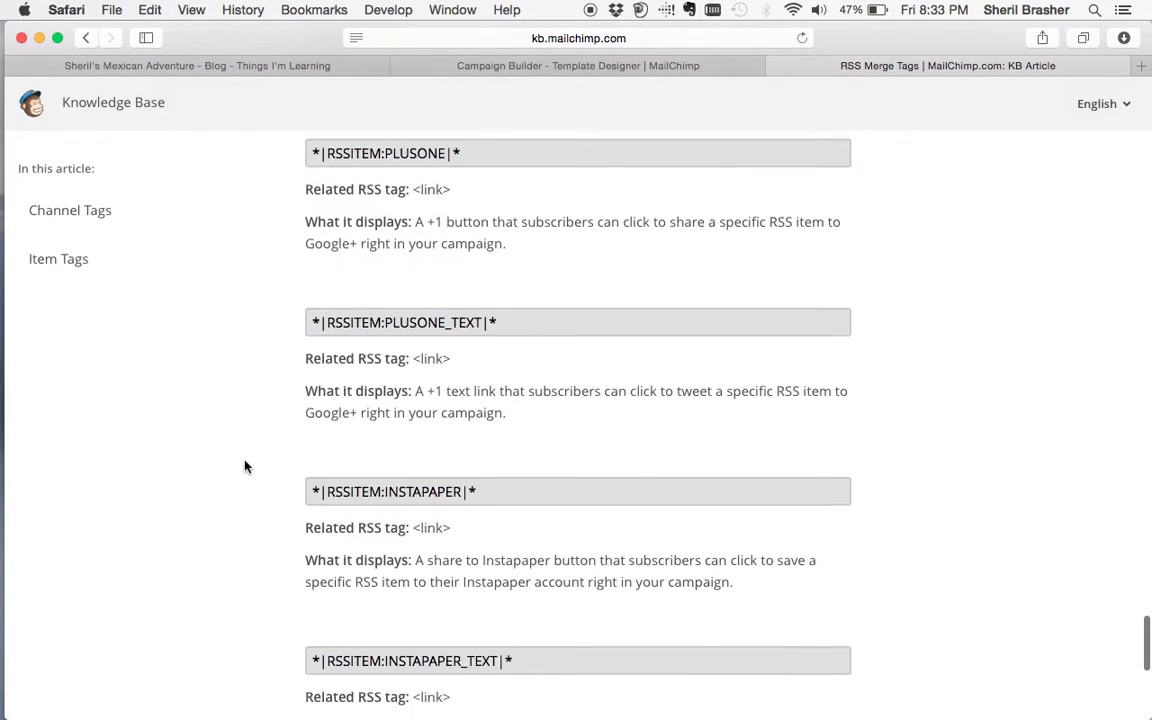
scroll(246, 466, down, 6)
scroll(246, 466, up, 20)
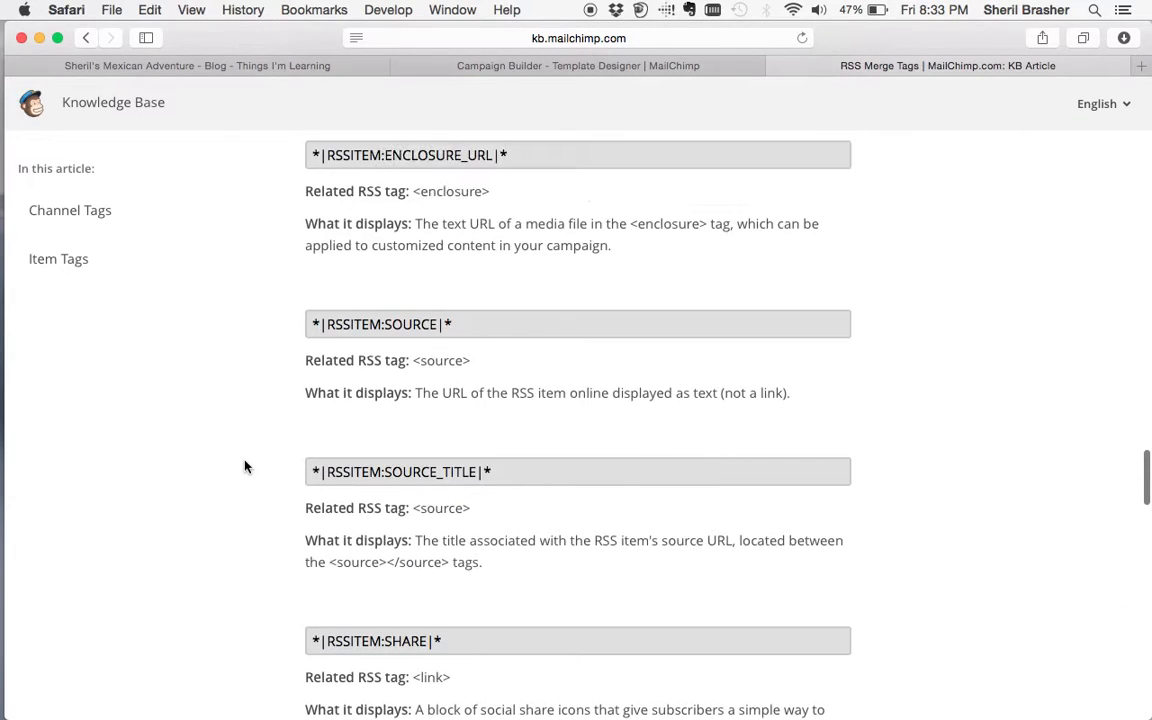
scroll(245, 467, up, 11)
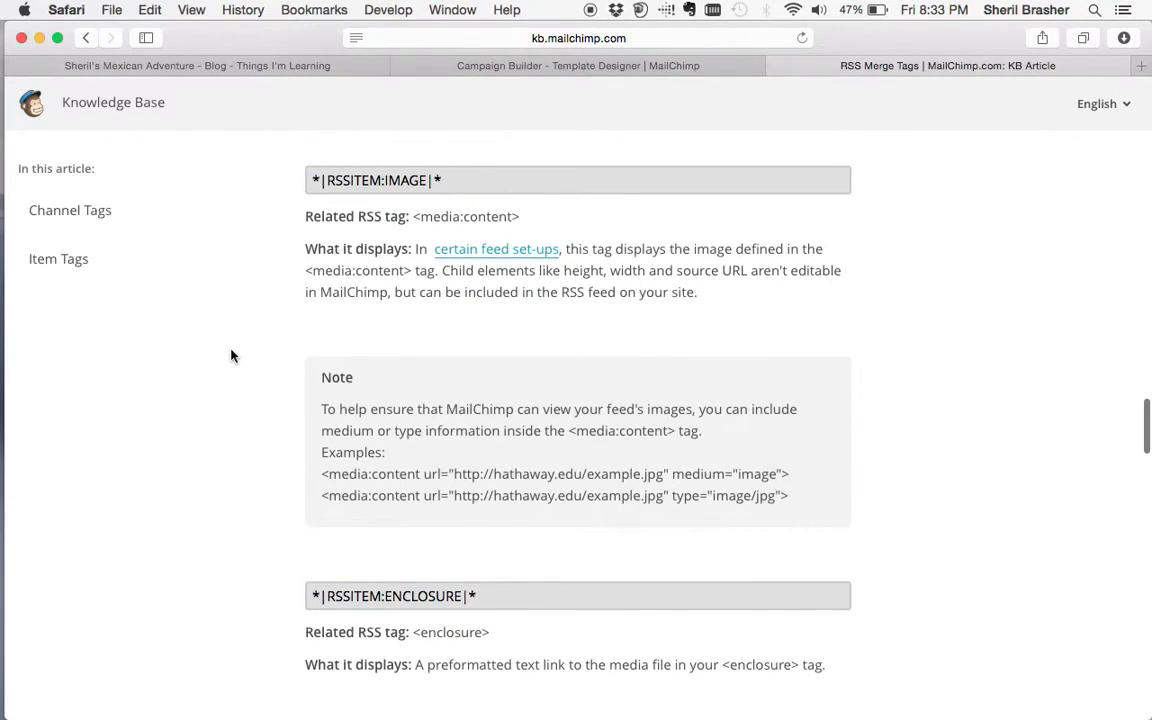
scroll(231, 356, up, 5)
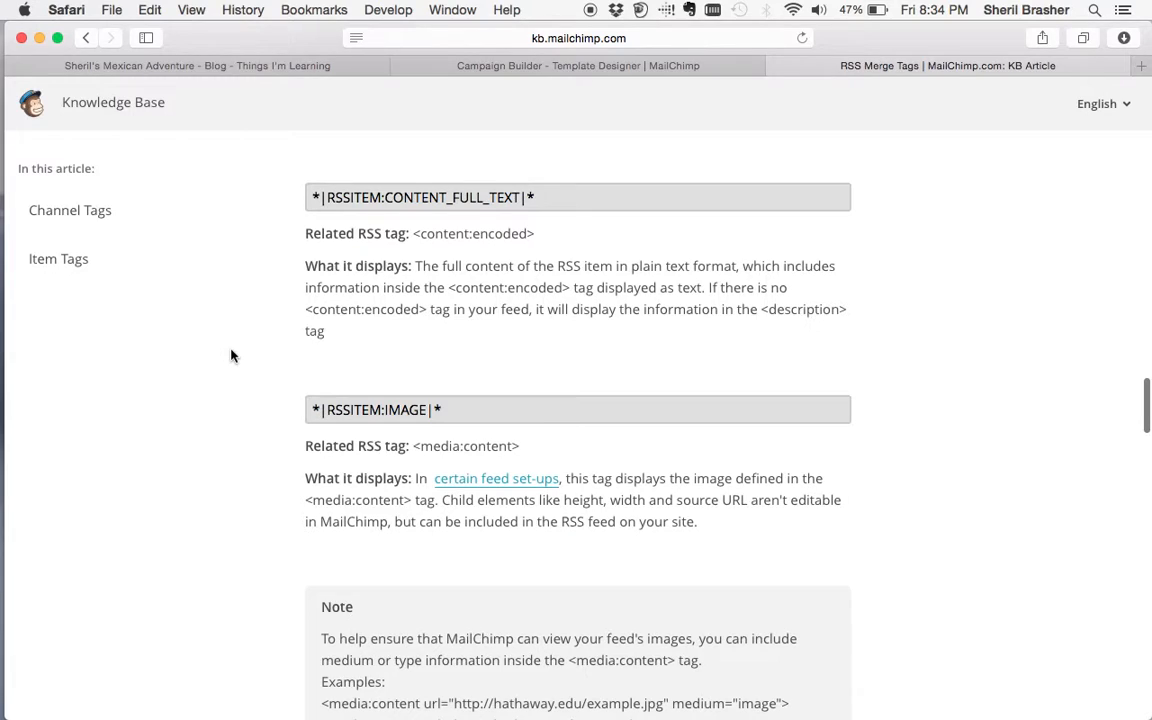
scroll(241, 356, up, 2)
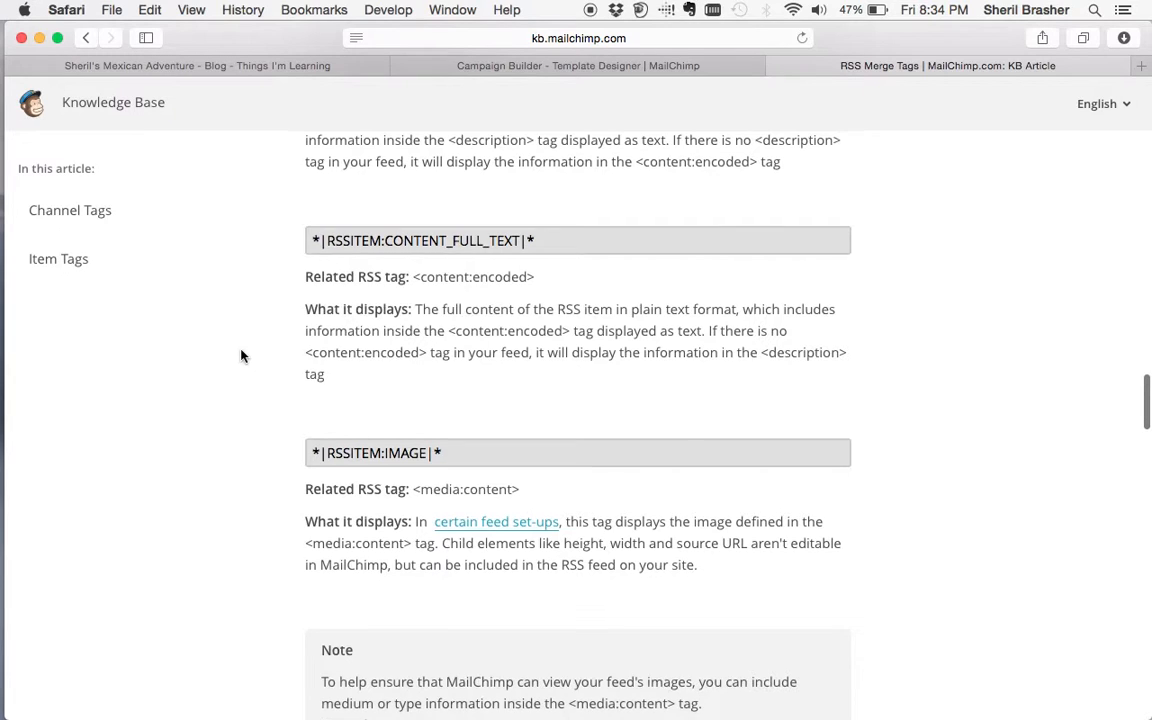
scroll(241, 356, up, 4)
scroll(241, 356, up, 7)
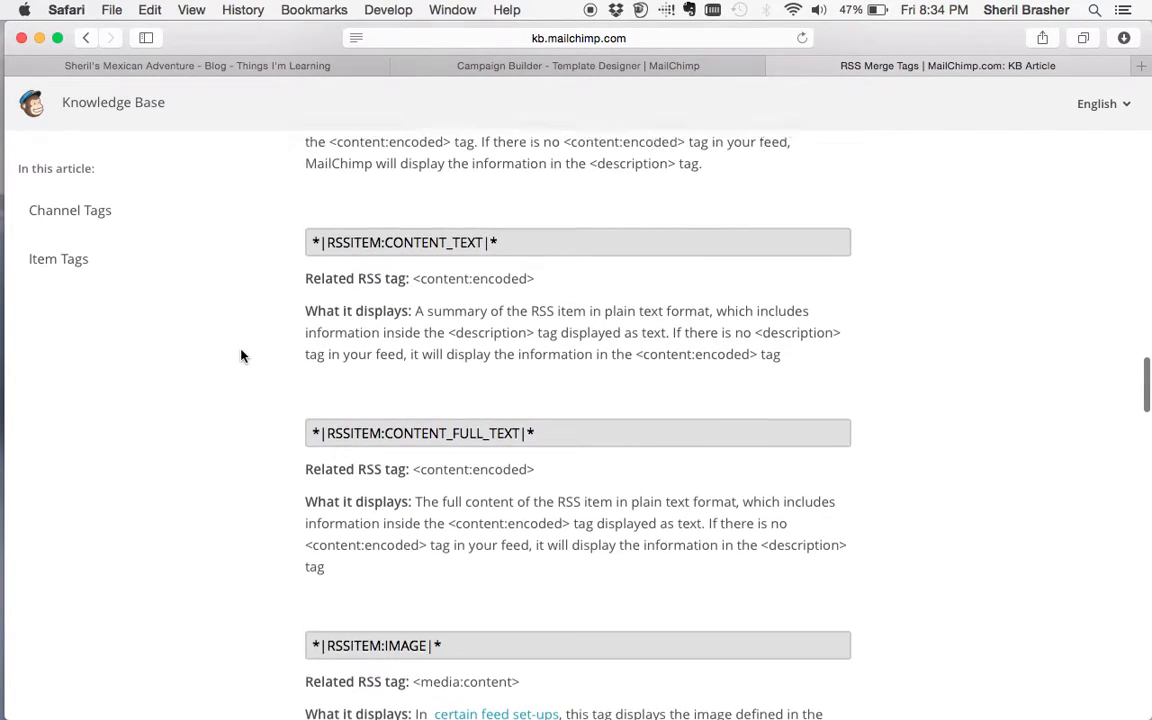
scroll(241, 356, up, 4)
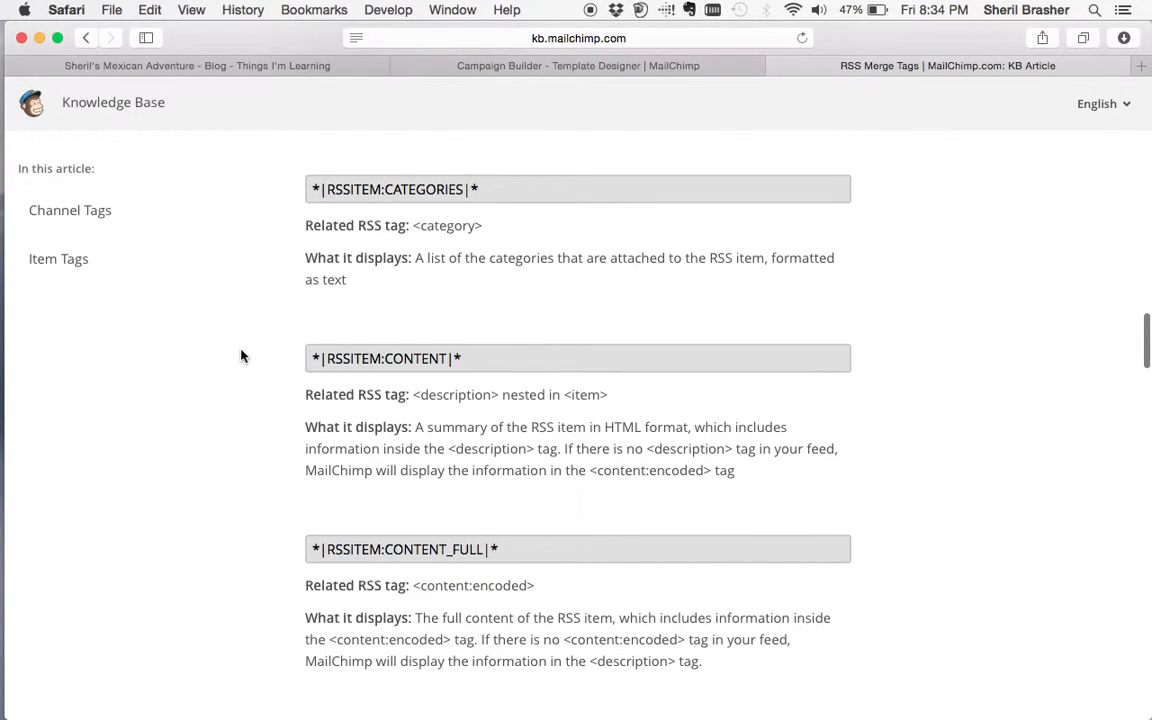
scroll(241, 356, up, 4)
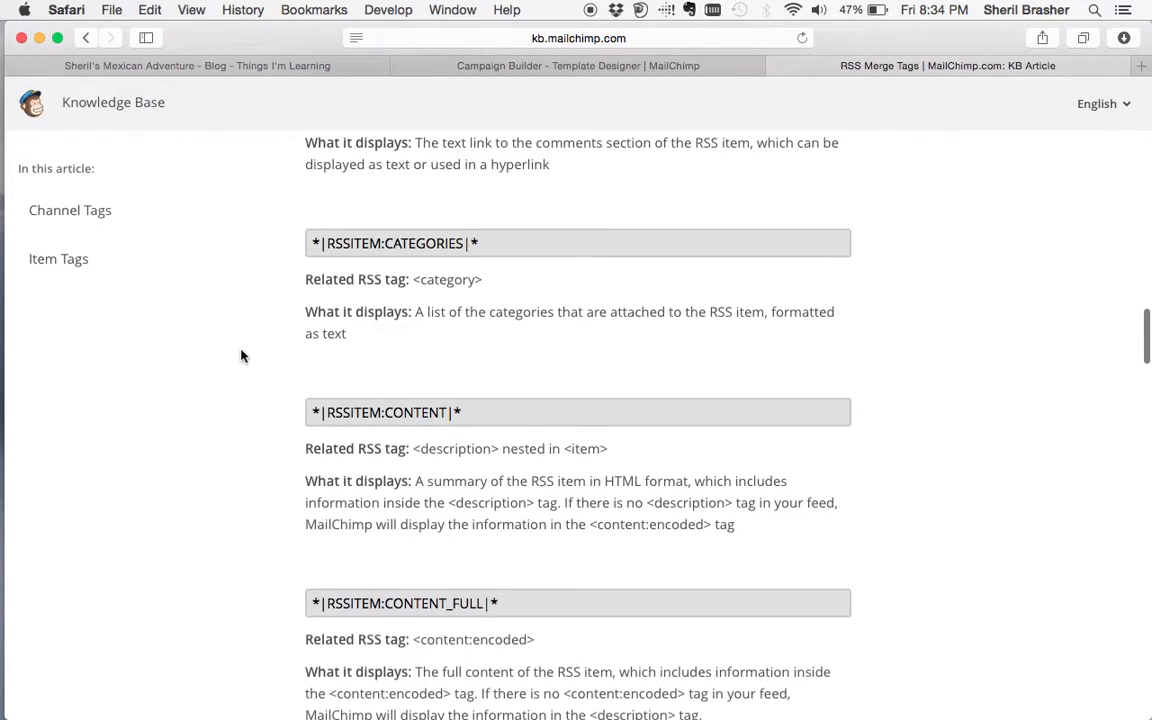
scroll(241, 356, up, 5)
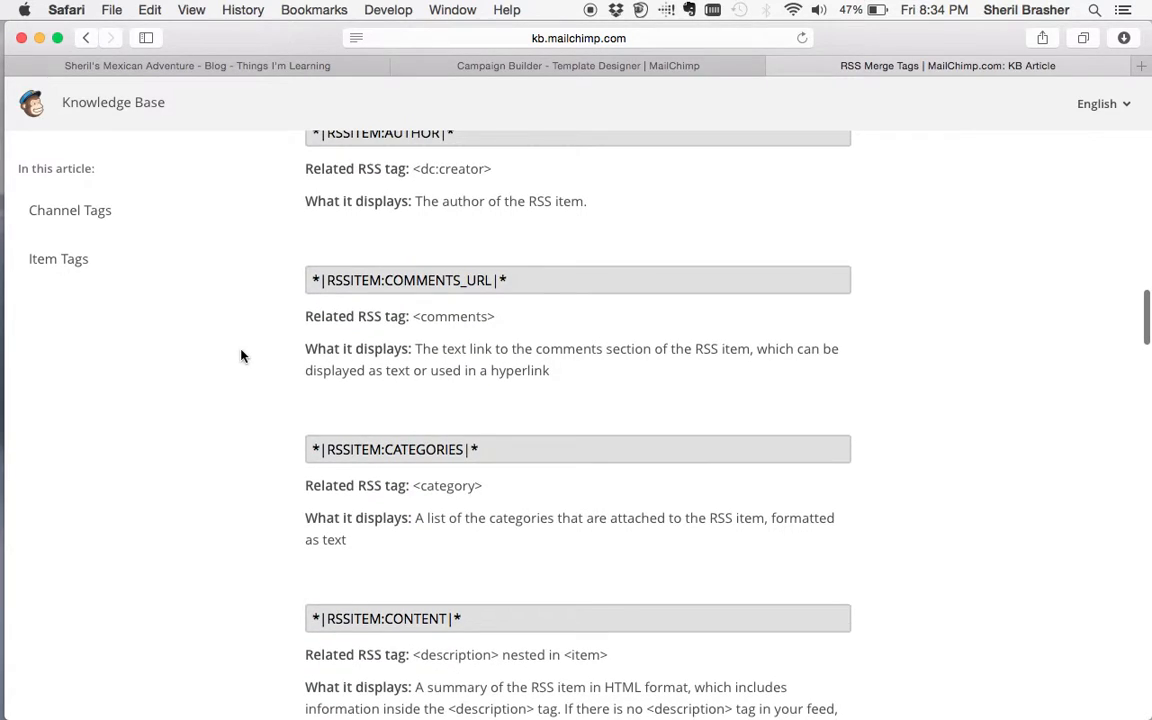
scroll(241, 356, up, 10)
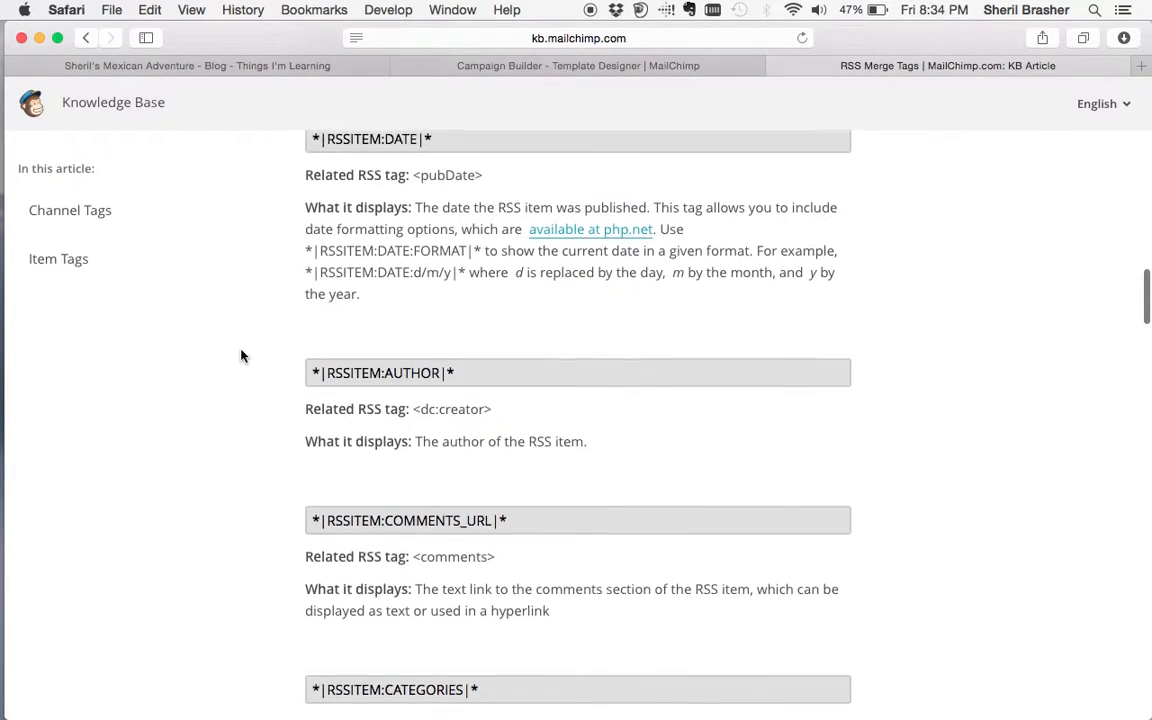
scroll(241, 356, up, 5)
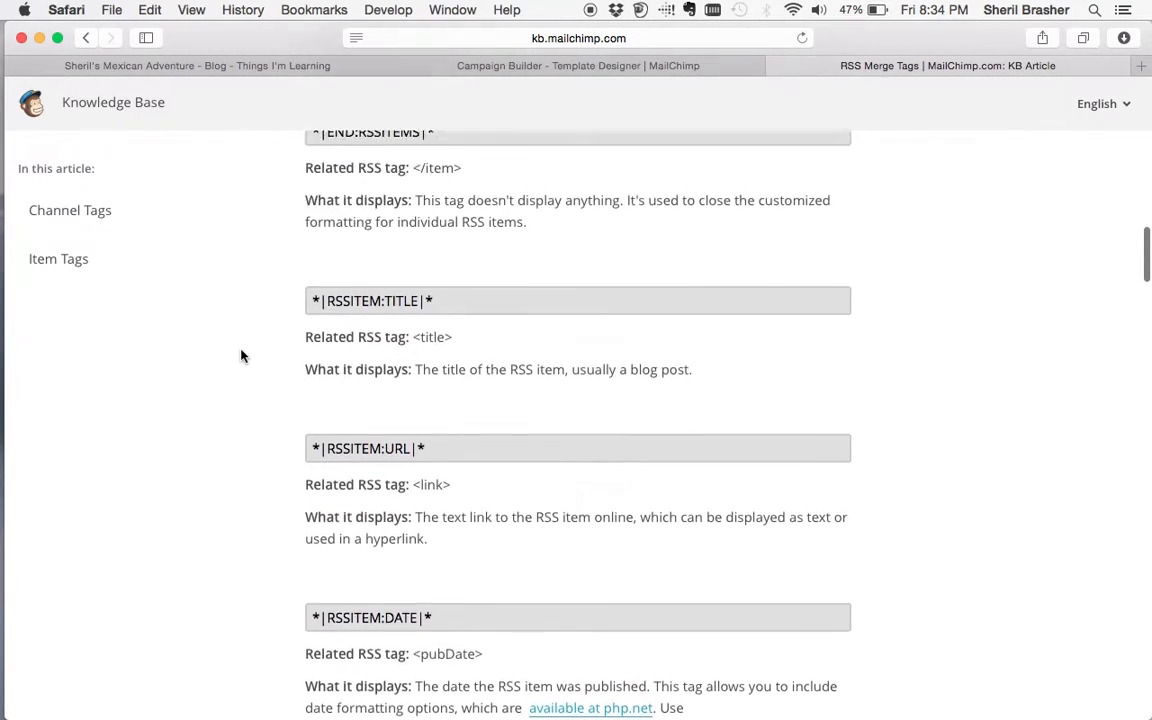
scroll(241, 356, up, 2)
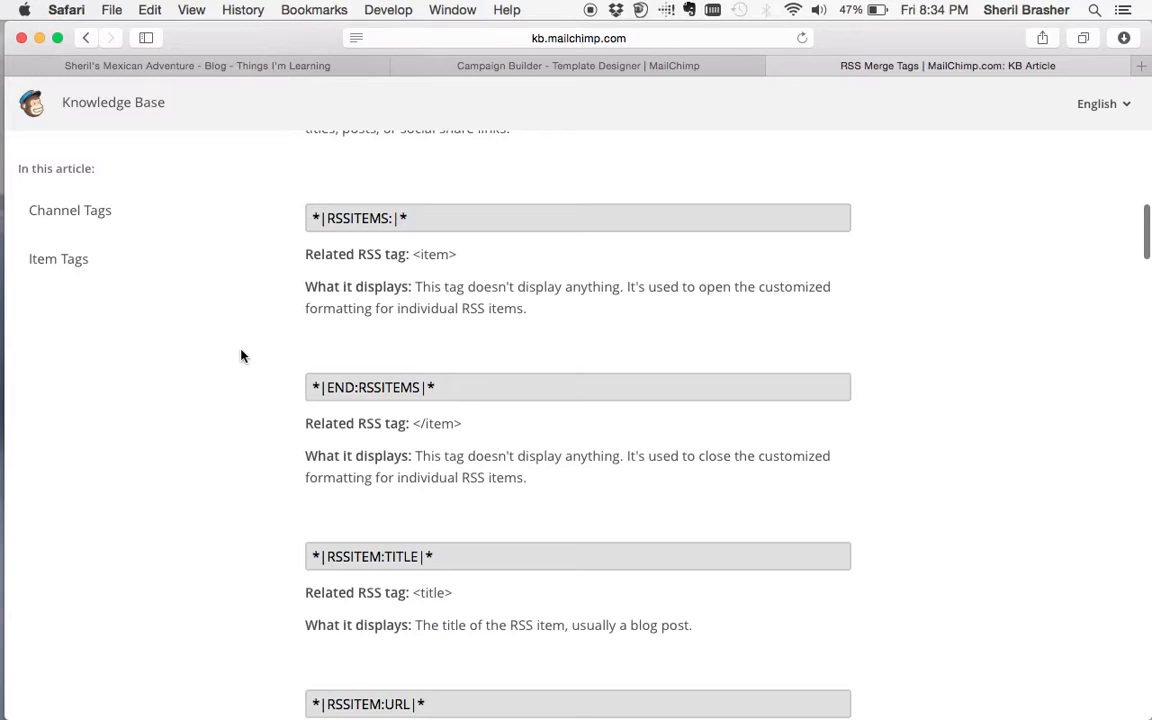
drag(405, 218, 310, 216)
key(super+c)
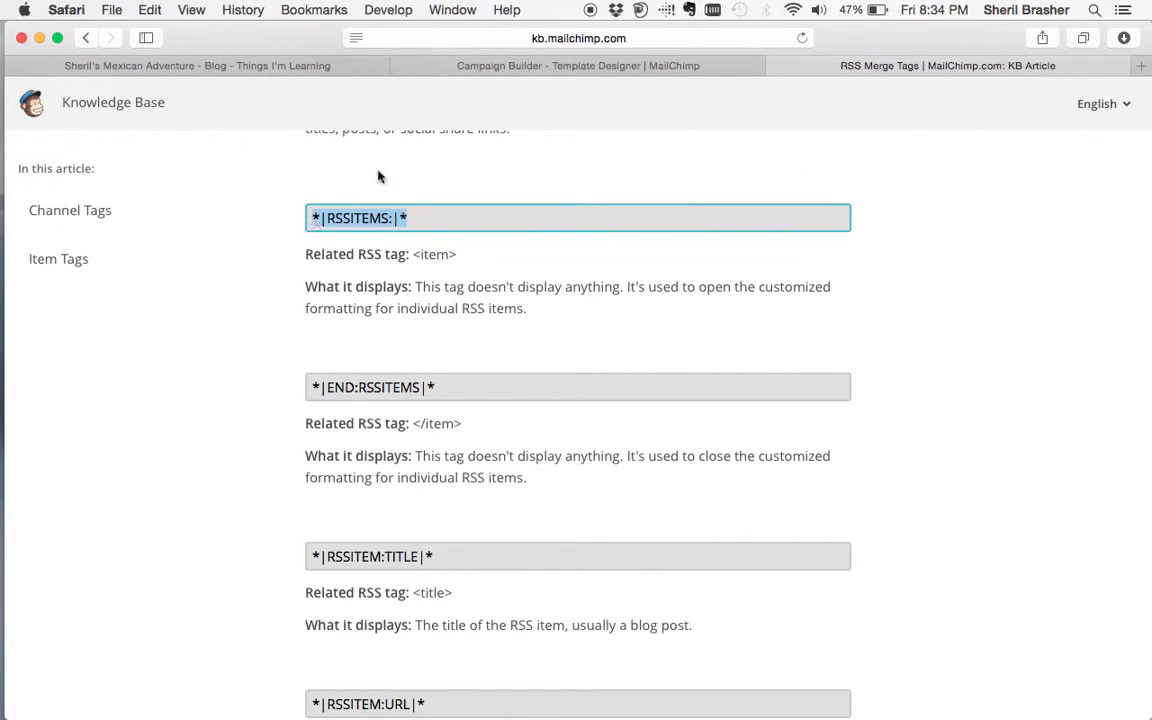
- Paste *|RSSITEMS:|* on the line below *|RSSITEM:CONTENT|* and save the text block
click(578, 65)
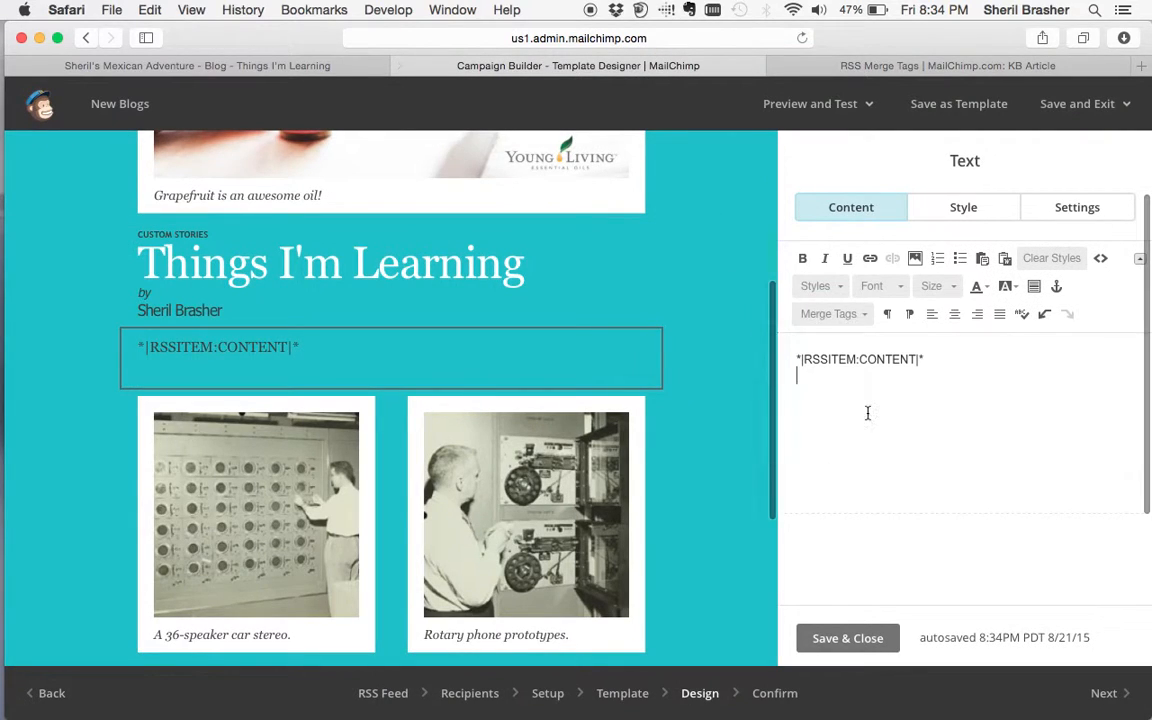
key(super+v)
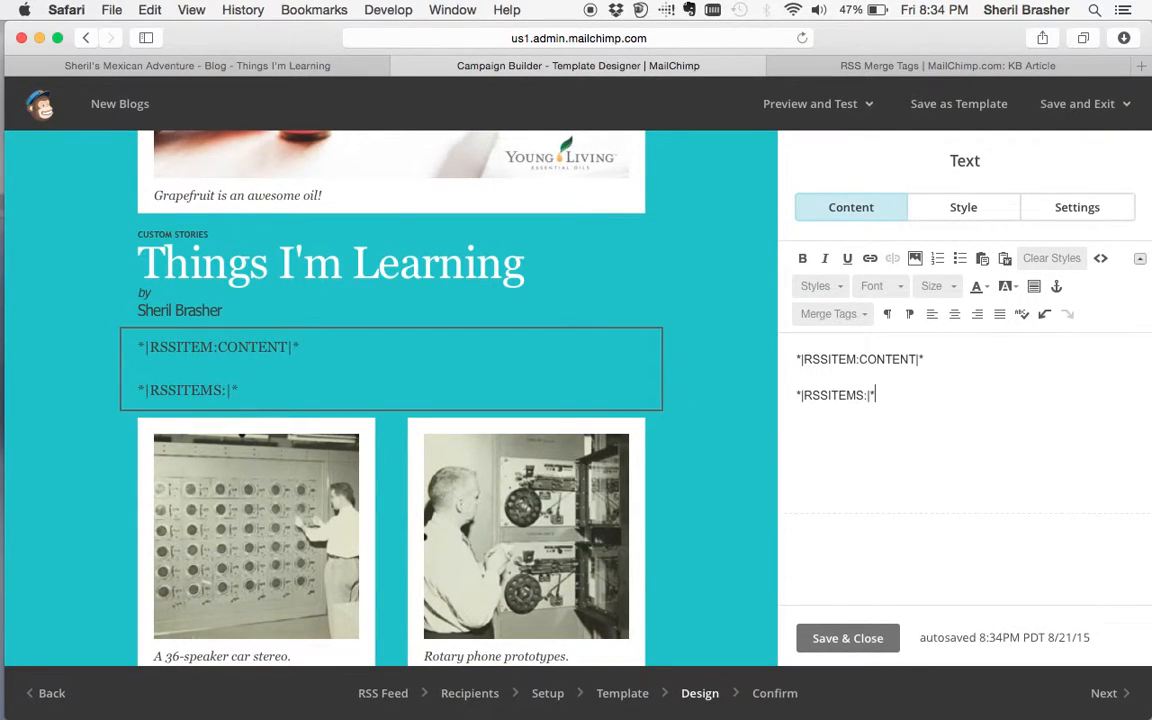
click(848, 638)
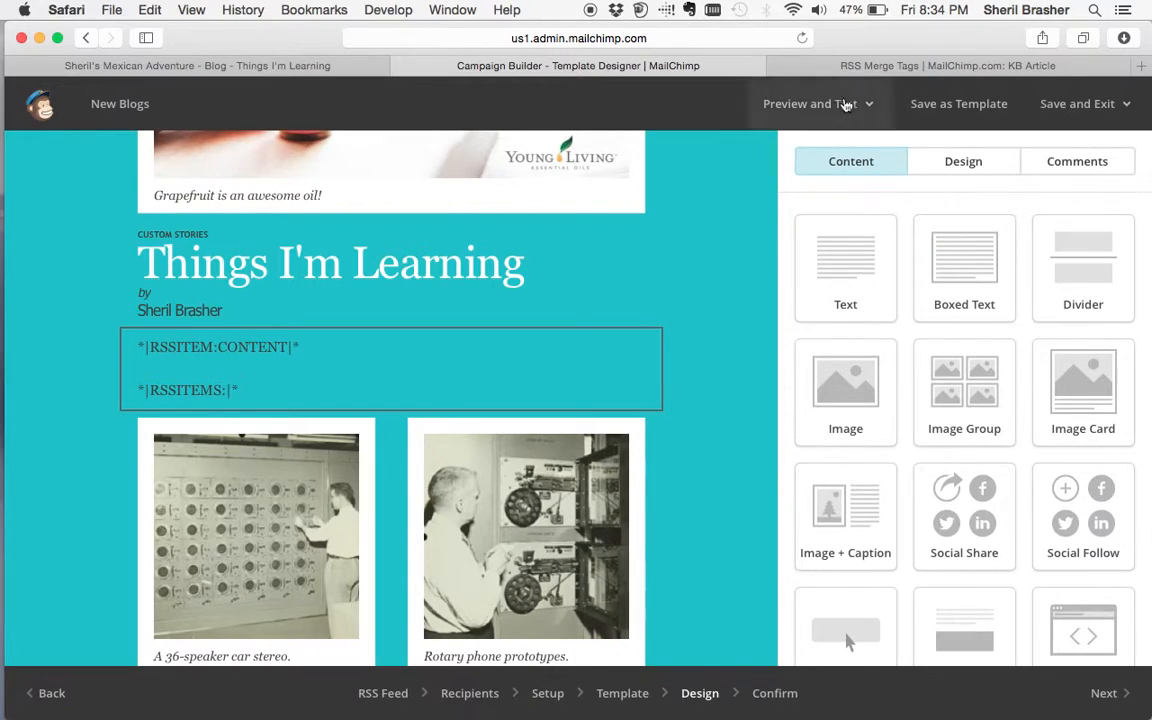
click(812, 106)
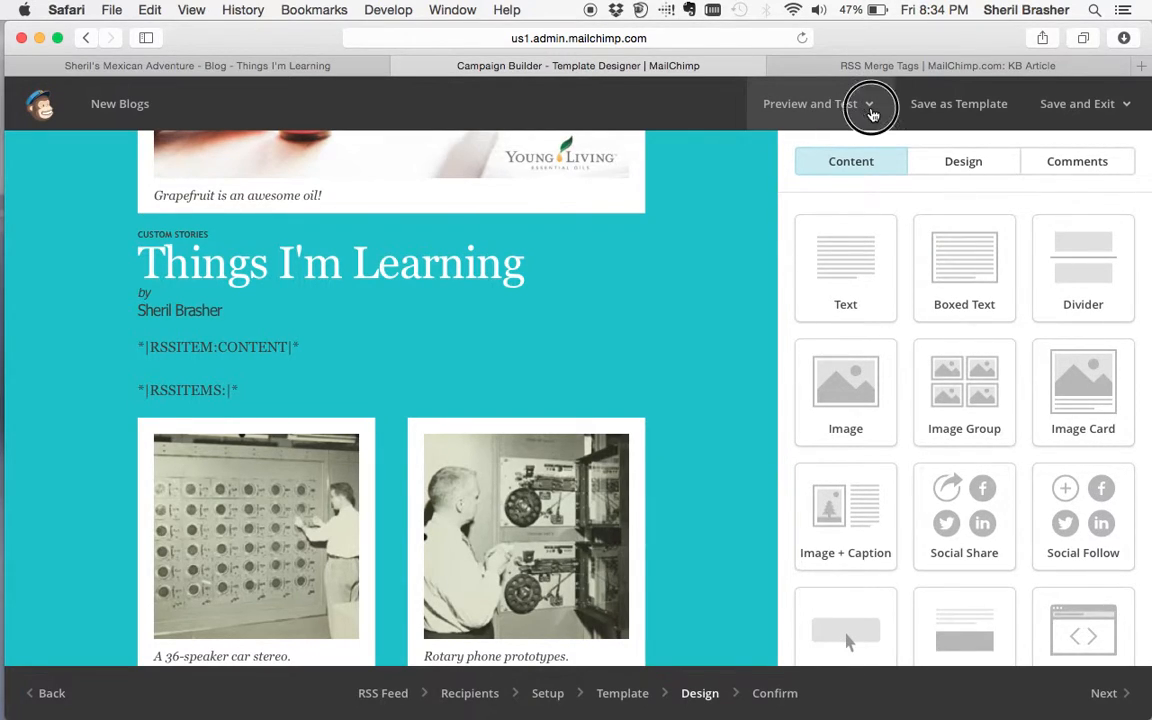
click(760, 149)
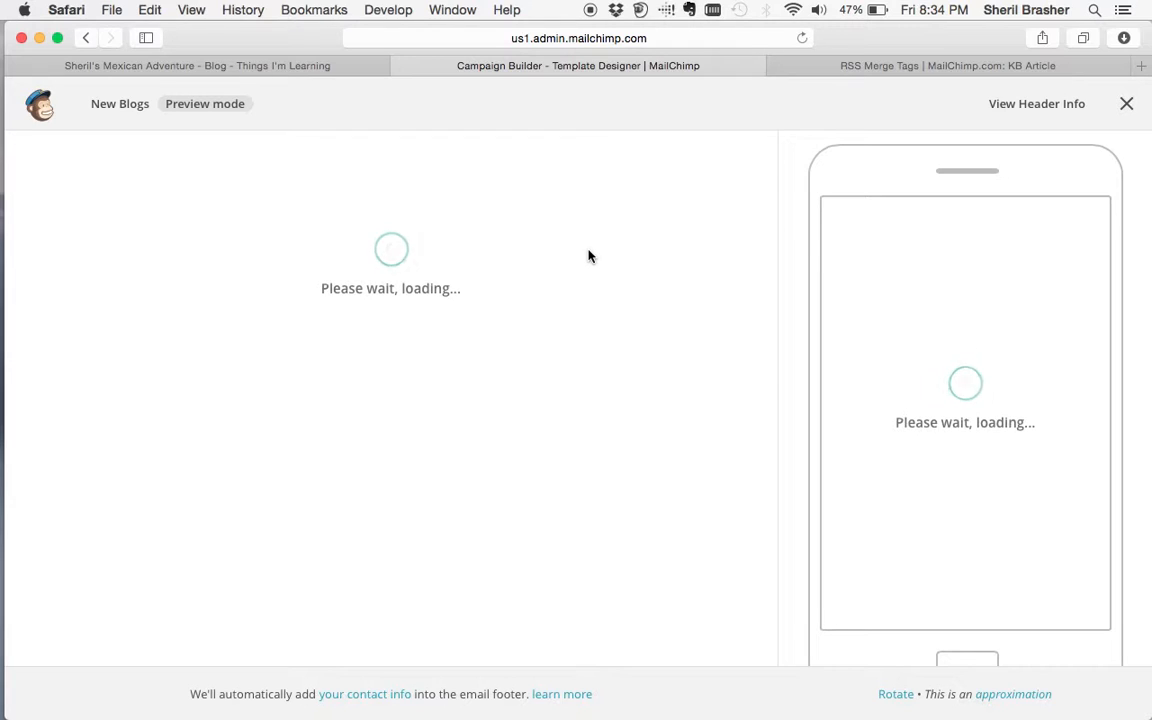
scroll(516, 385, down, 10)
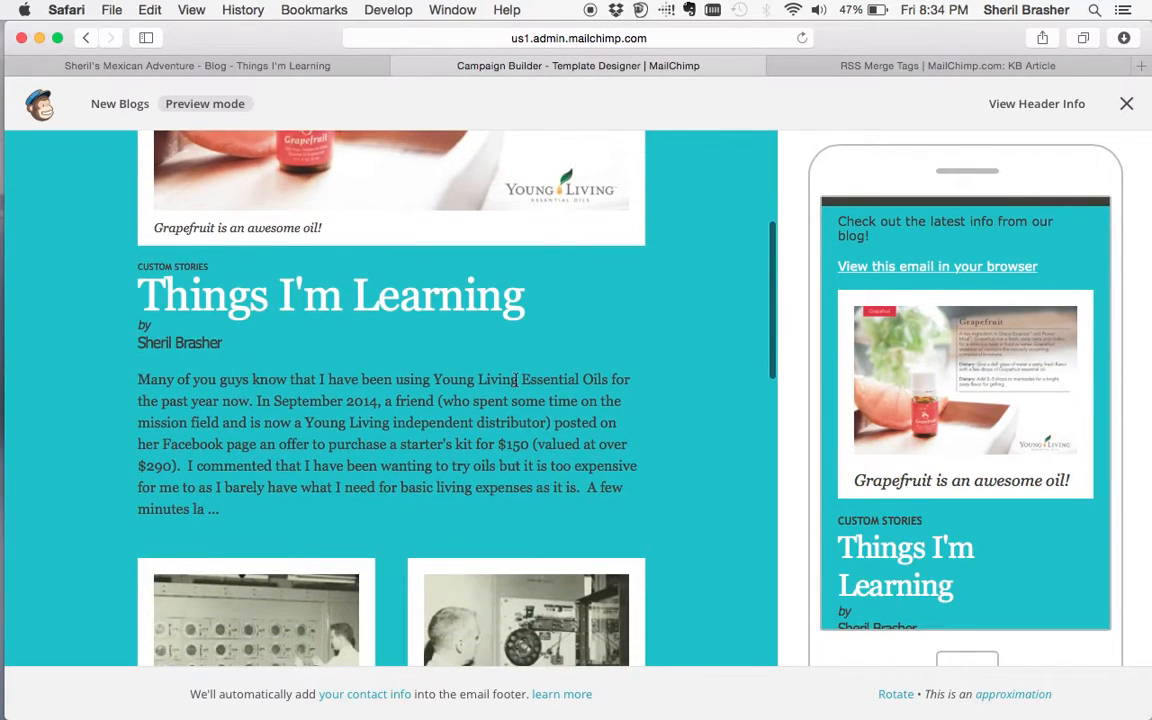
scroll(516, 385, up, 5)
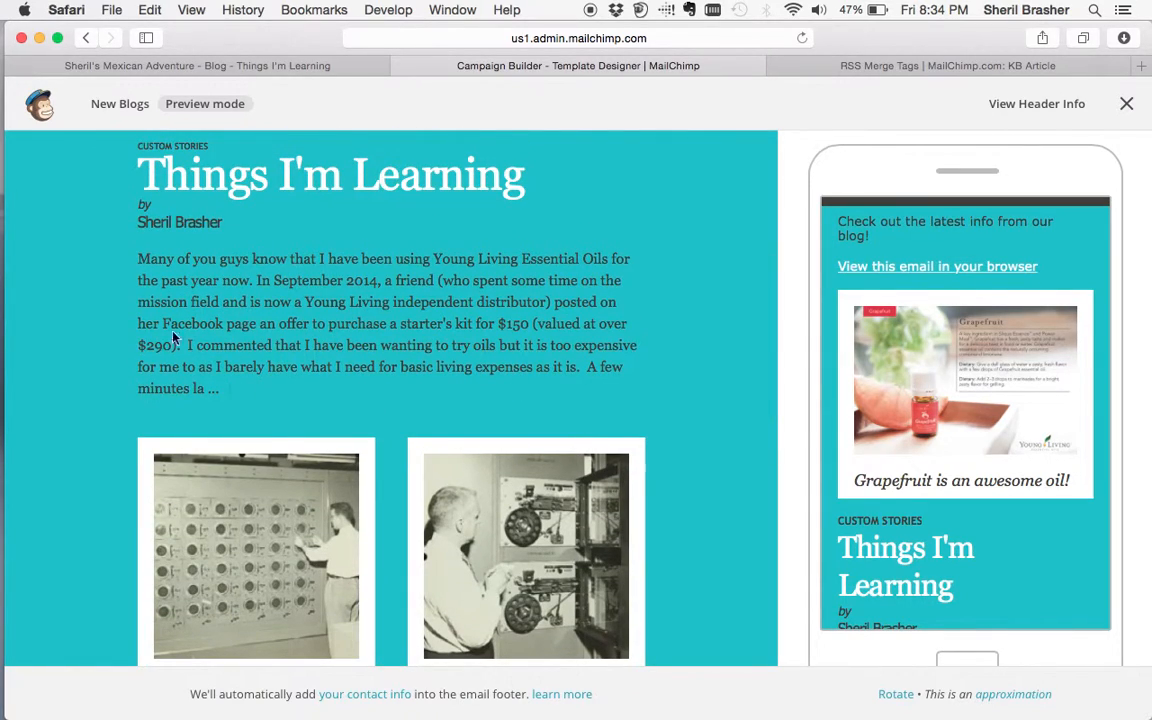
scroll(270, 368, down, 5)
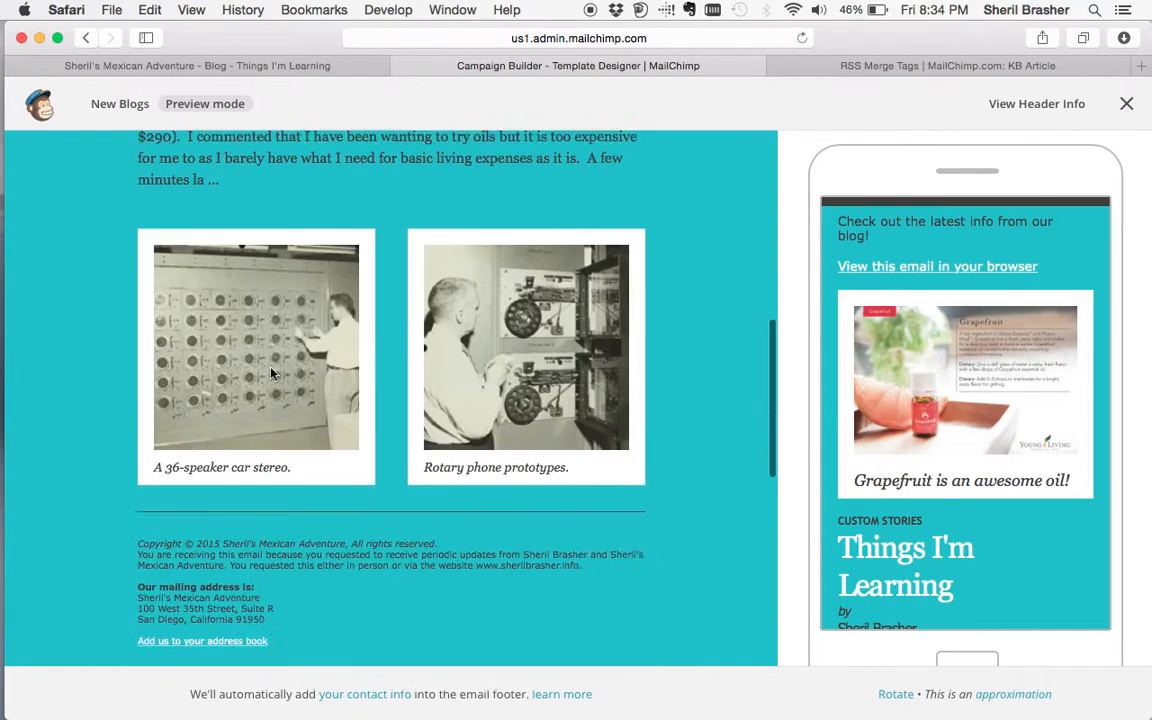
scroll(270, 373, up, 5)
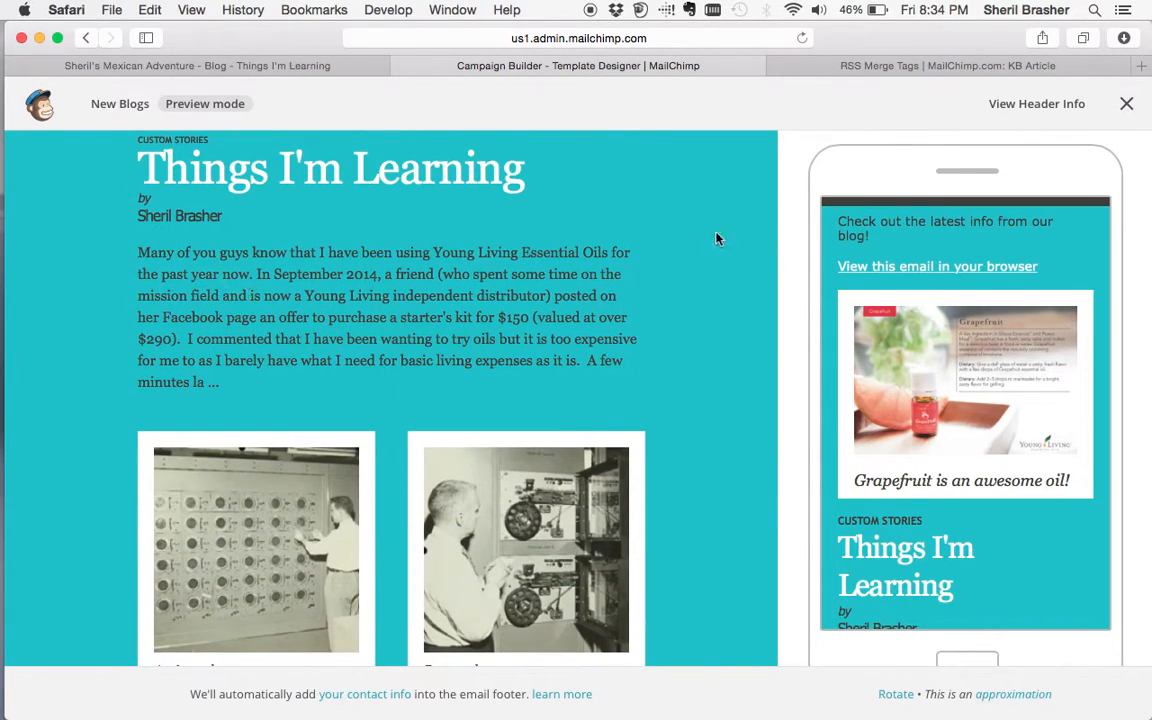
click(1126, 104)
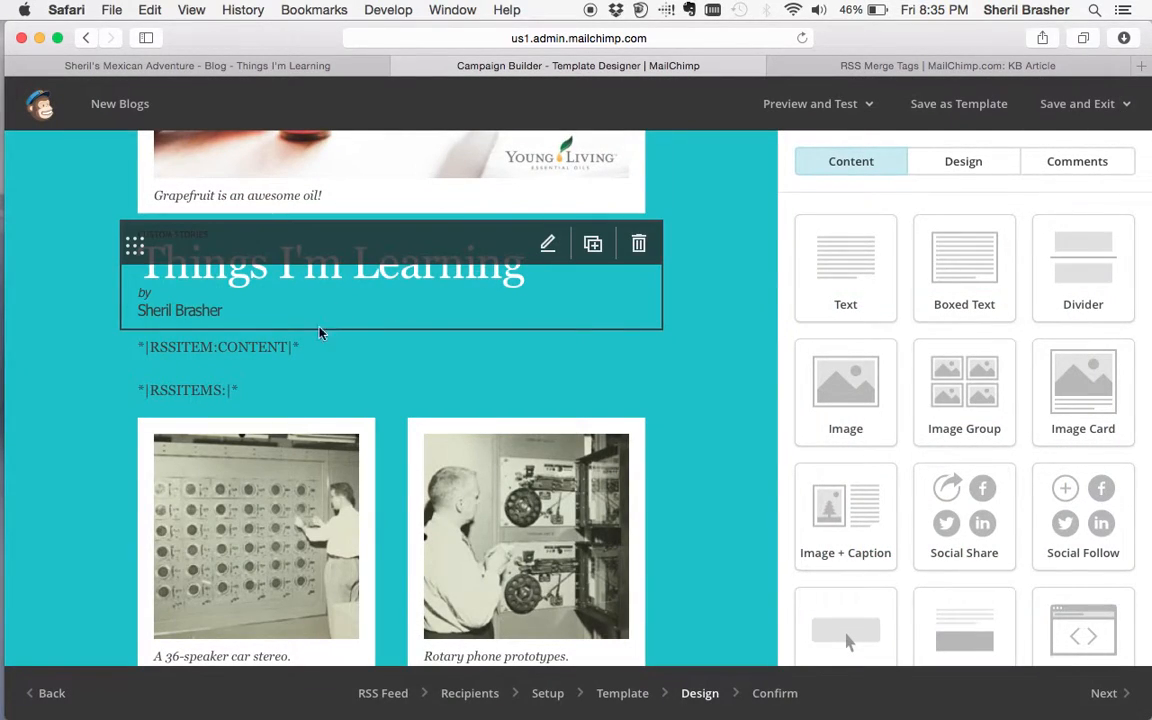
- Delete the *|RSSITEM:CONTENT|* line from the text block and save, keeping only *|RSSITEMS:|*
click(318, 356)
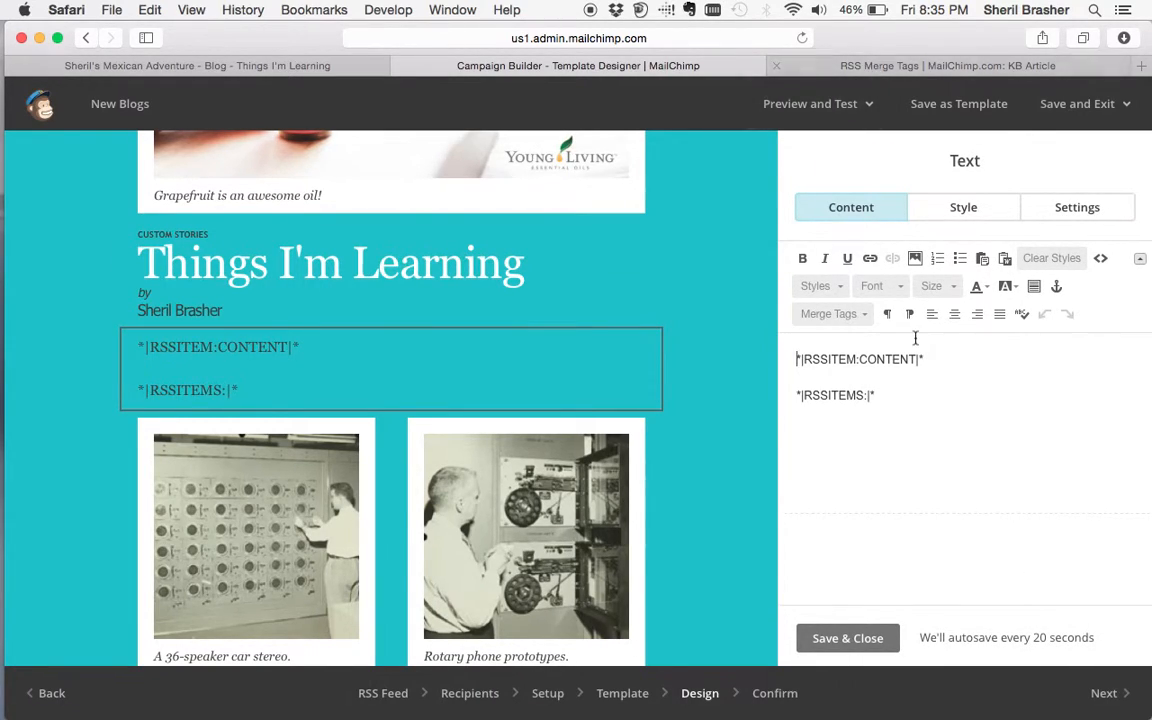
drag(926, 362, 805, 360)
key(BackSpace)
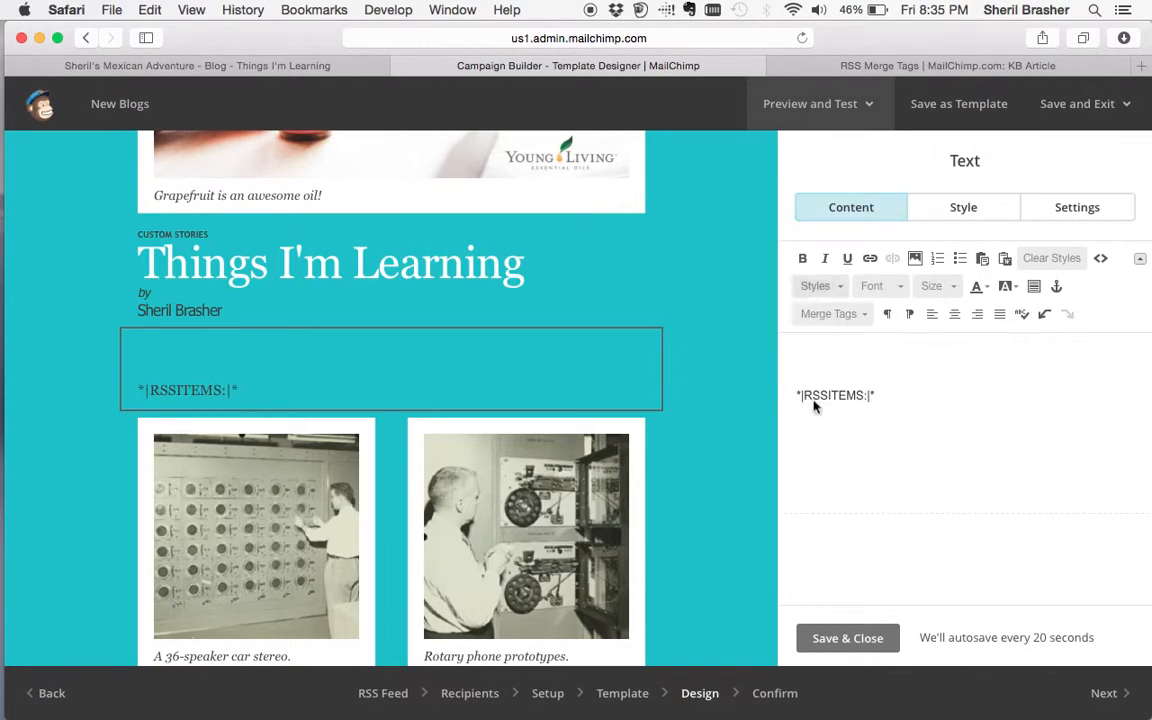
click(831, 644)
mouse_move(747, 104)
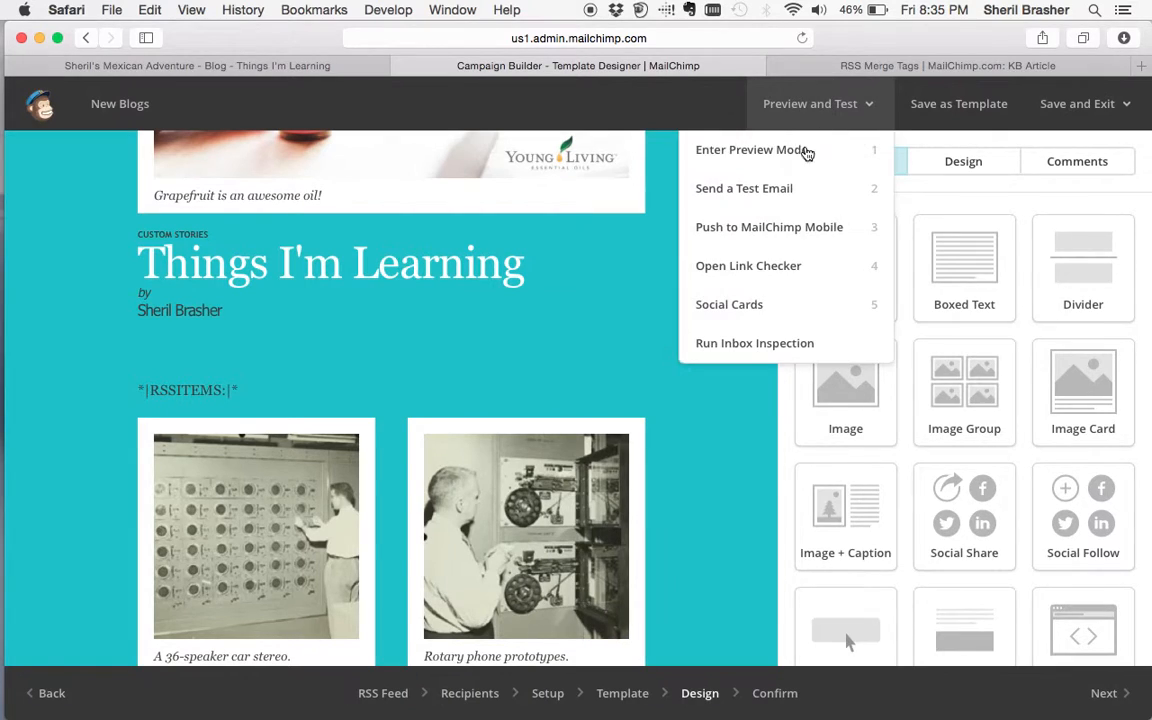
click(780, 160)
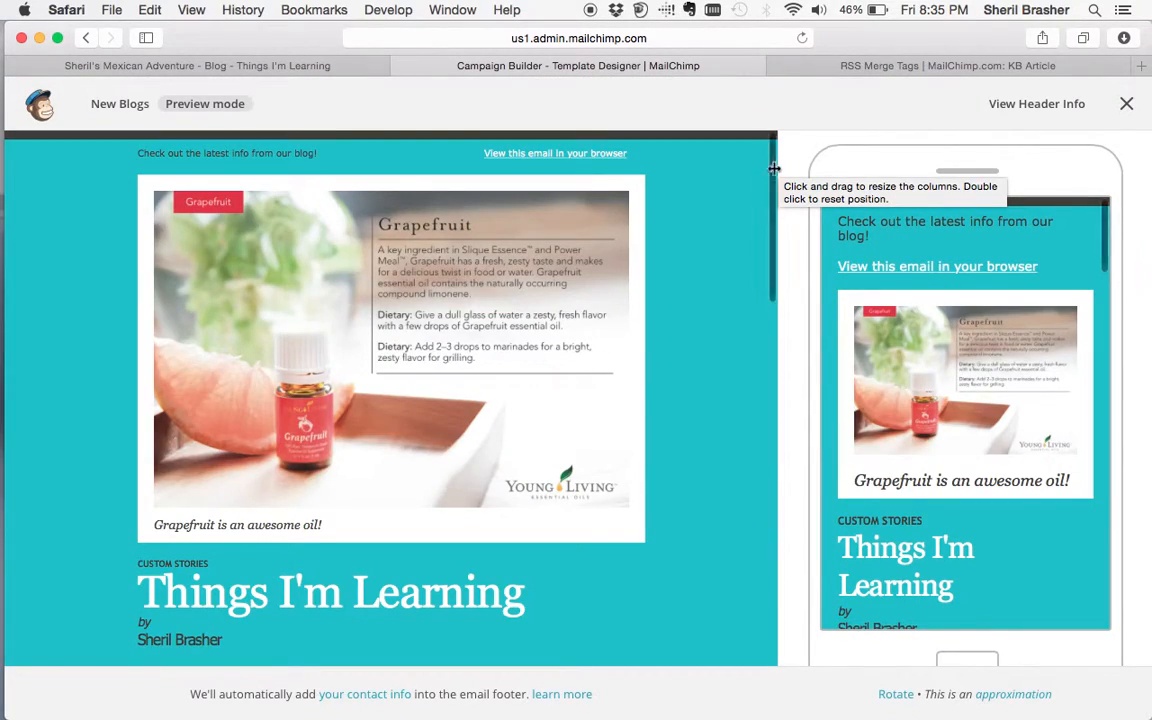
scroll(580, 463, down, 5)
scroll(580, 463, down, 2)
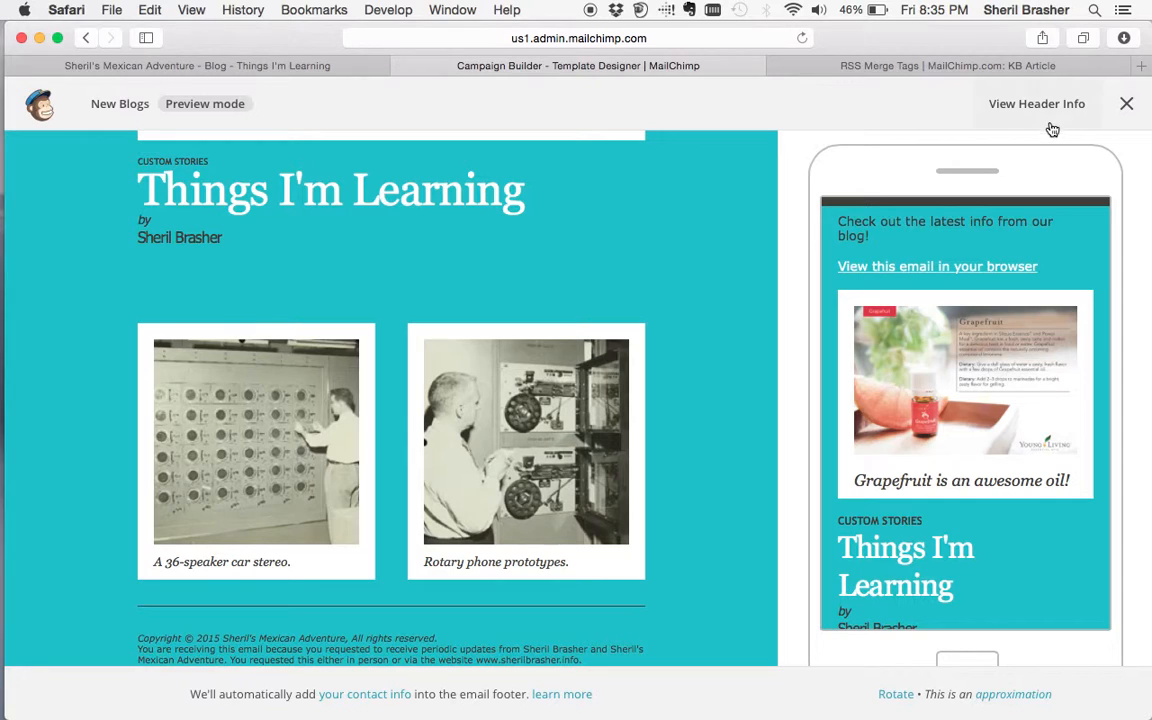
click(1126, 104)
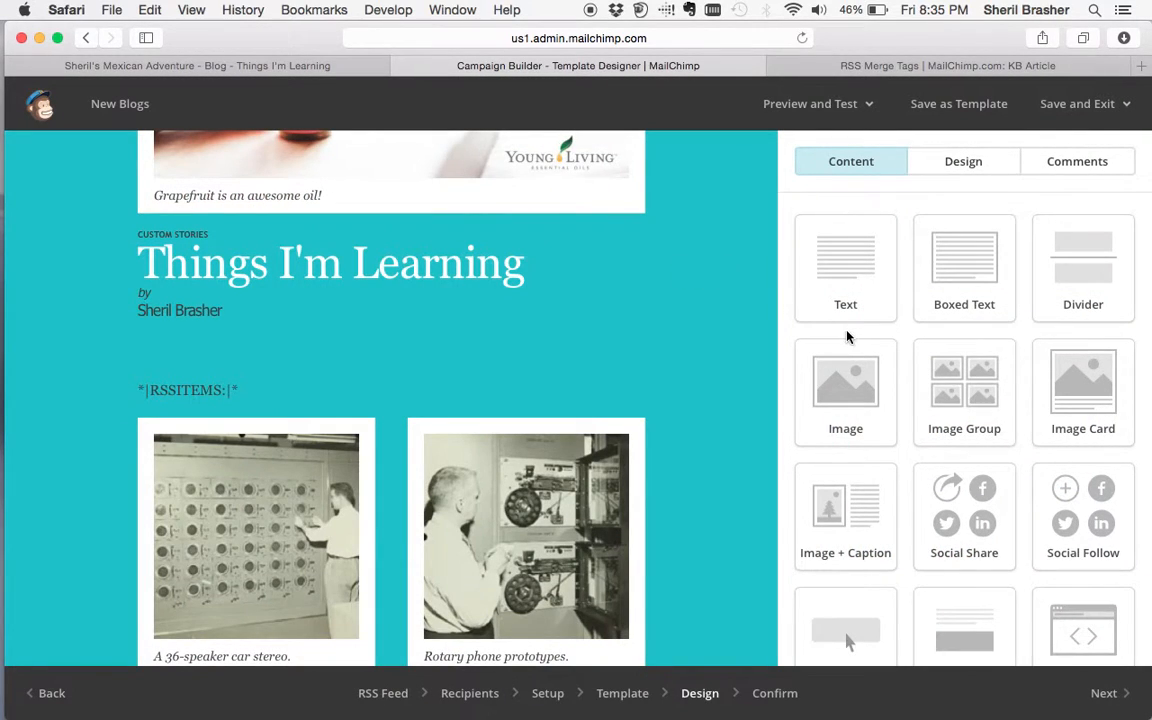
- Select all the text in the *|RSSITEMS:|* block and delete it
click(328, 338)
key(super+a)
key(BackSpace)
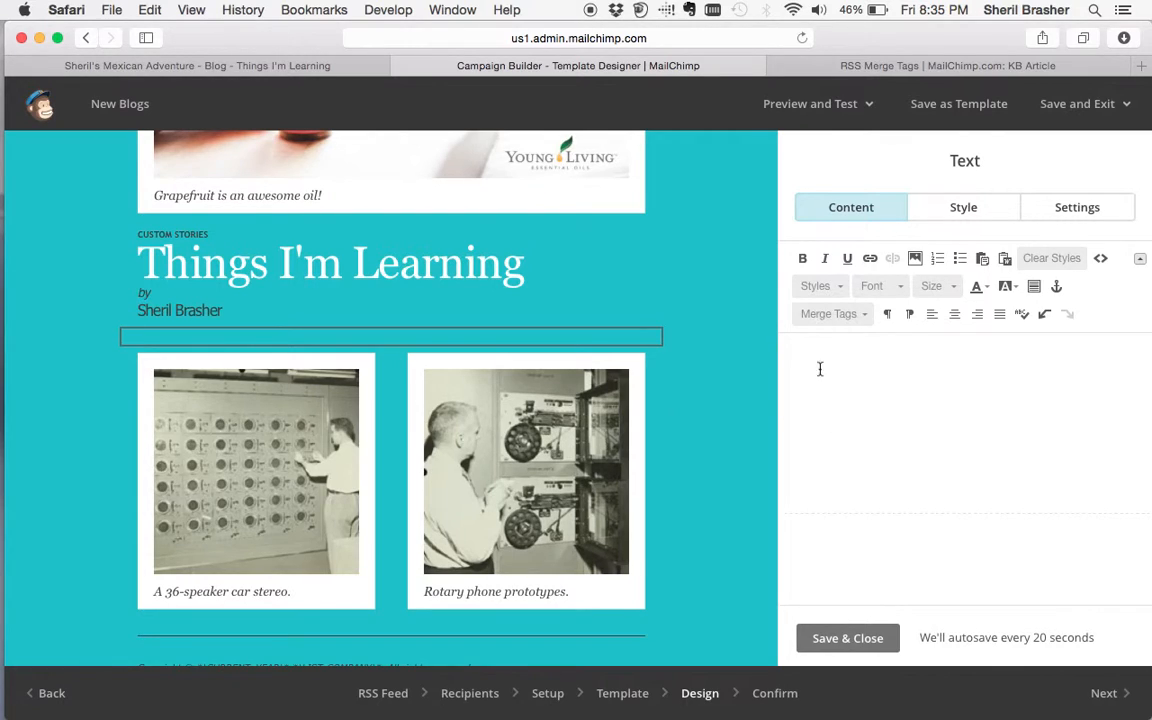
- Scroll through the RSS newsletter design, then advance to the Confirm step's pre-delivery checklist
scroll(442, 395, down, 3)
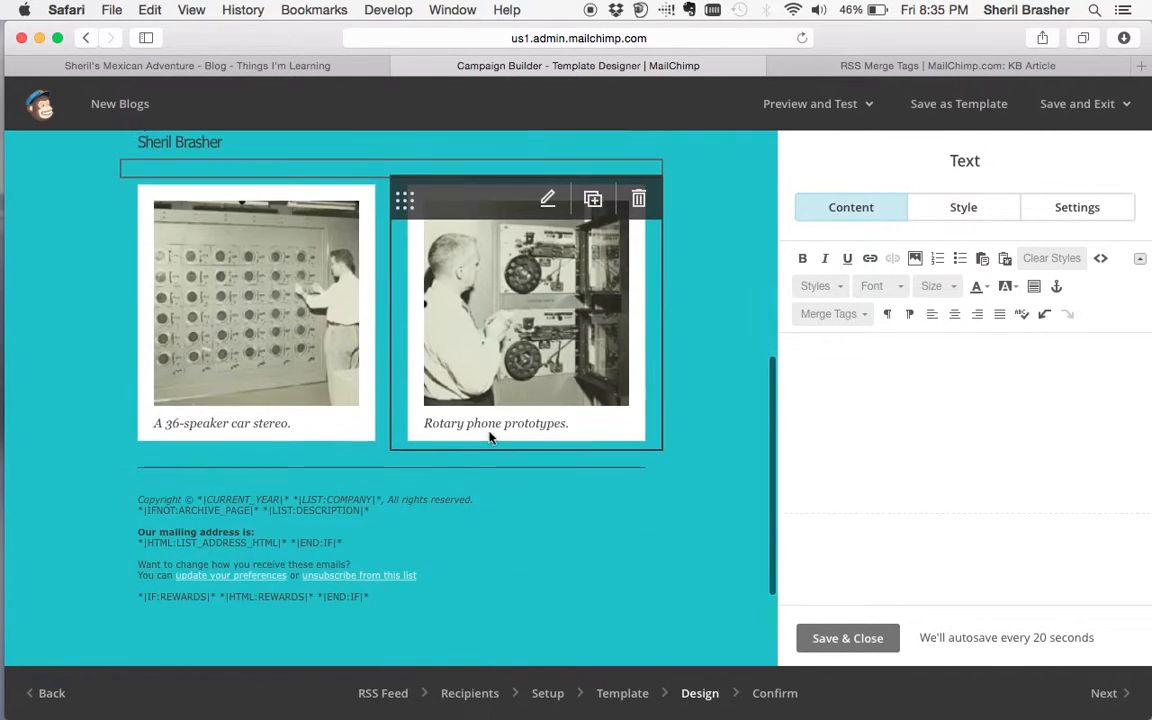
scroll(405, 320, up, 5)
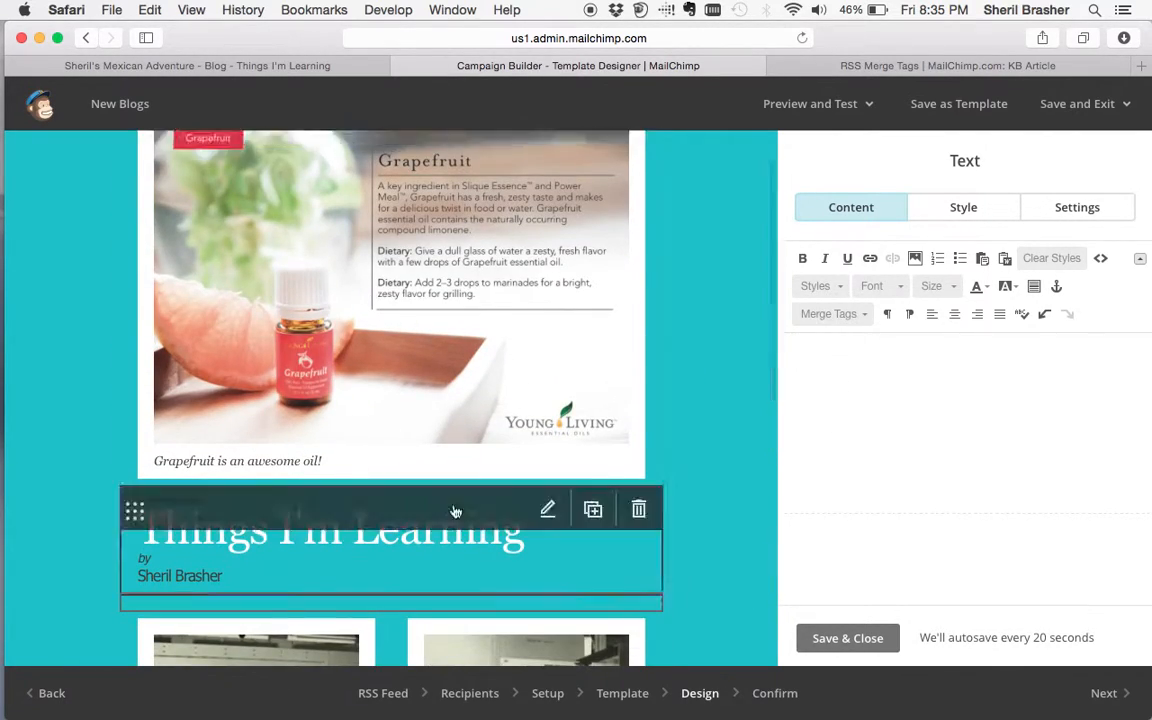
scroll(549, 358, down, 5)
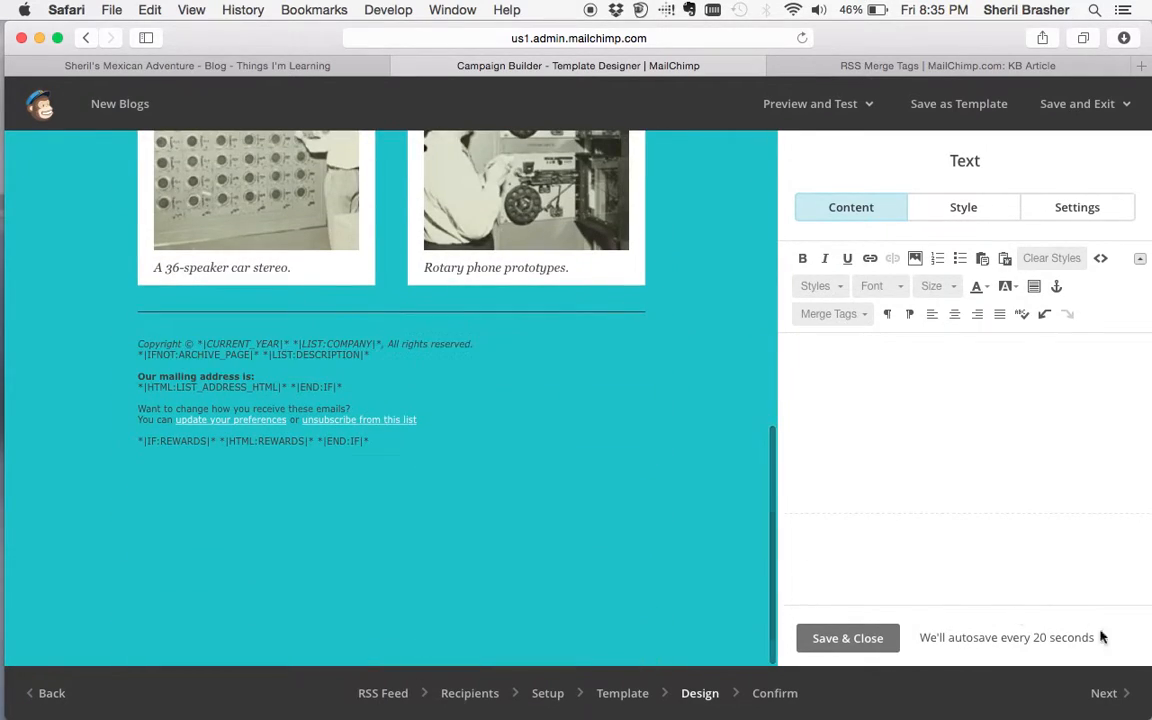
click(1104, 700)
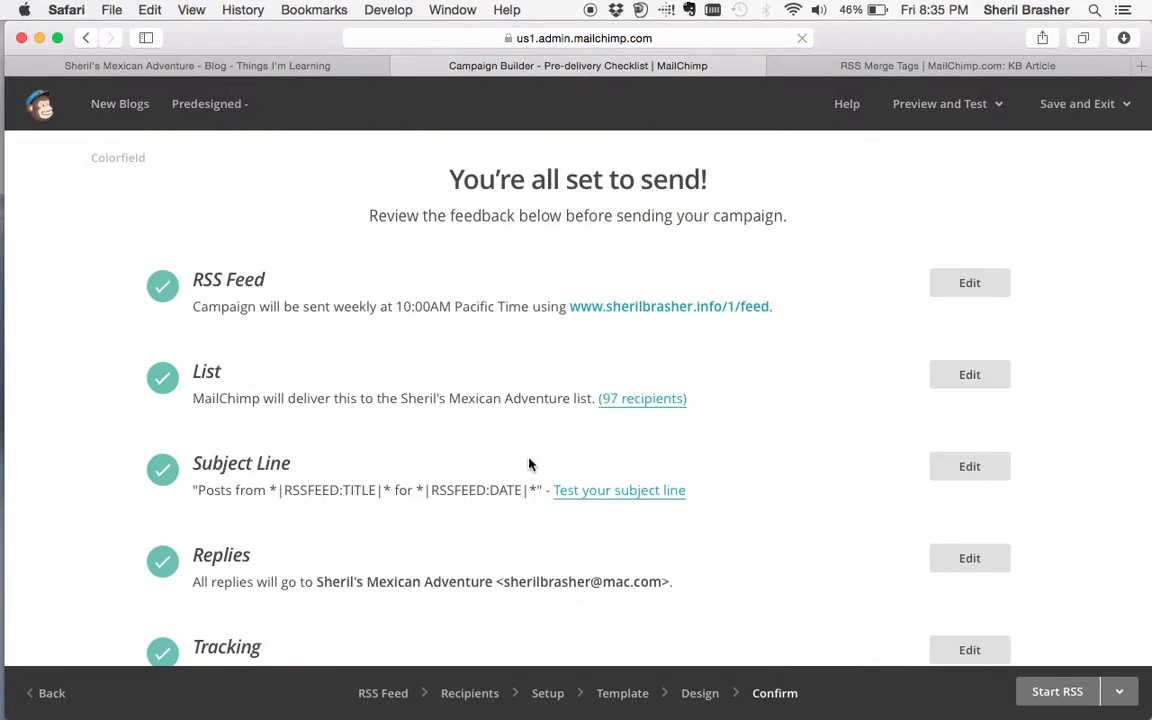
- Regenerate the plain-text email from the HTML design, then request to start the RSS campaign
scroll(530, 464, down, 5)
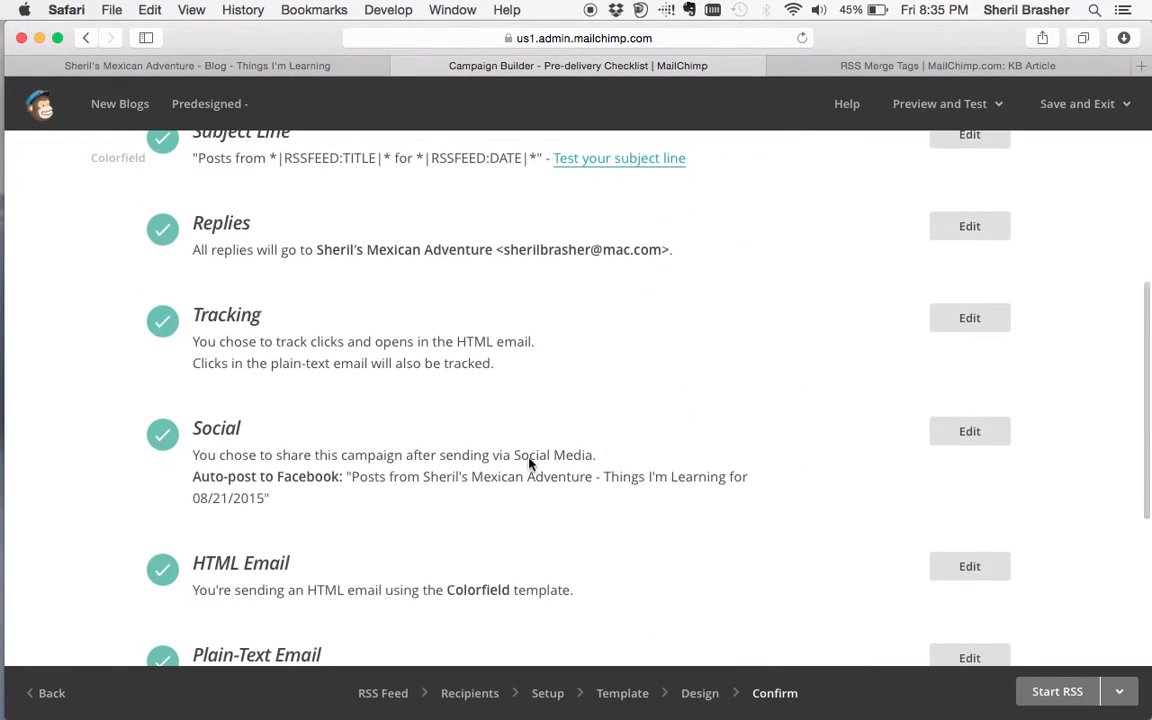
scroll(530, 464, down, 2)
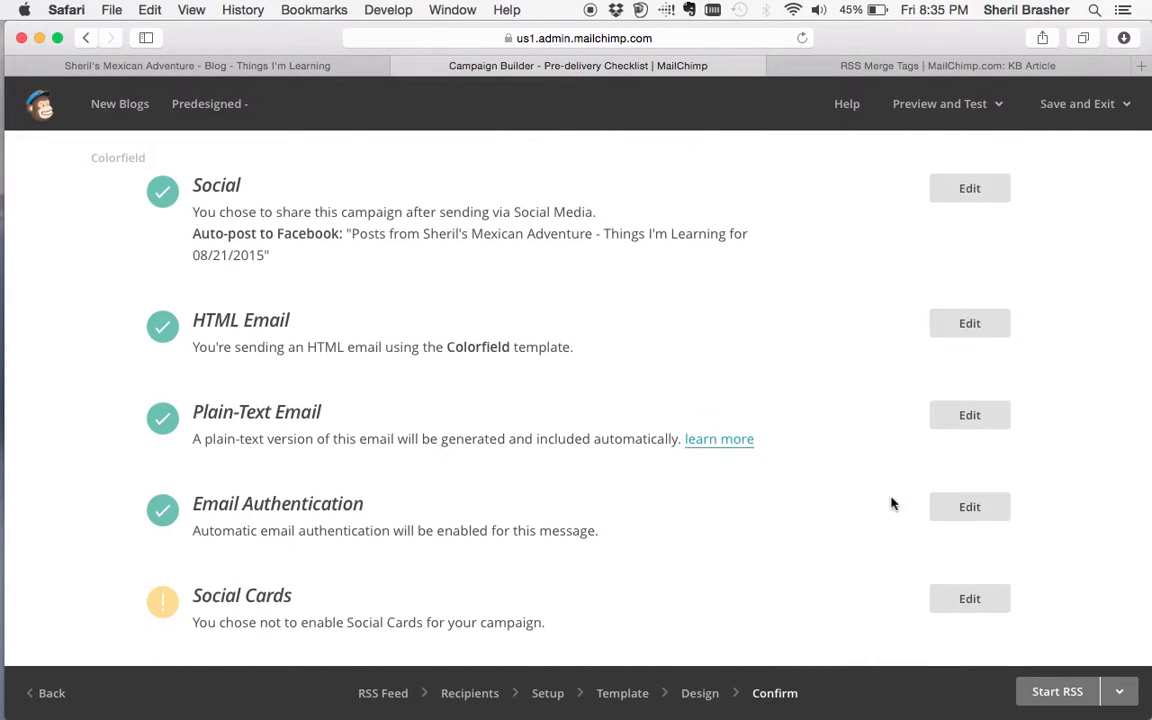
click(968, 414)
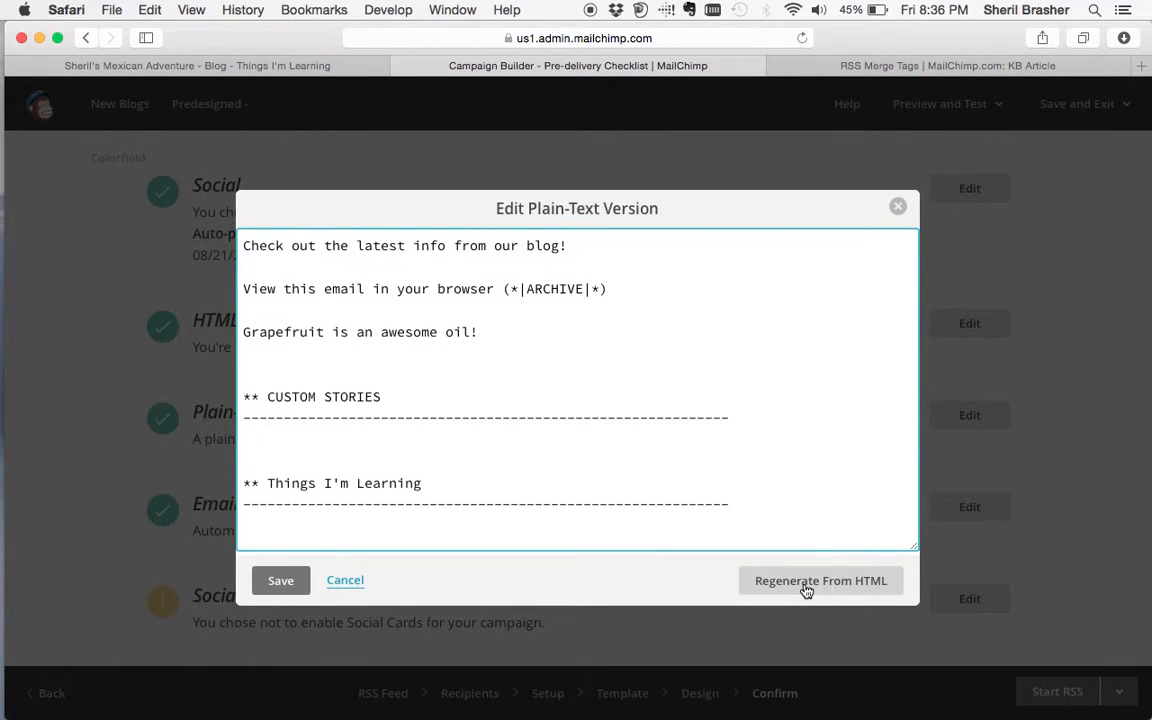
click(806, 588)
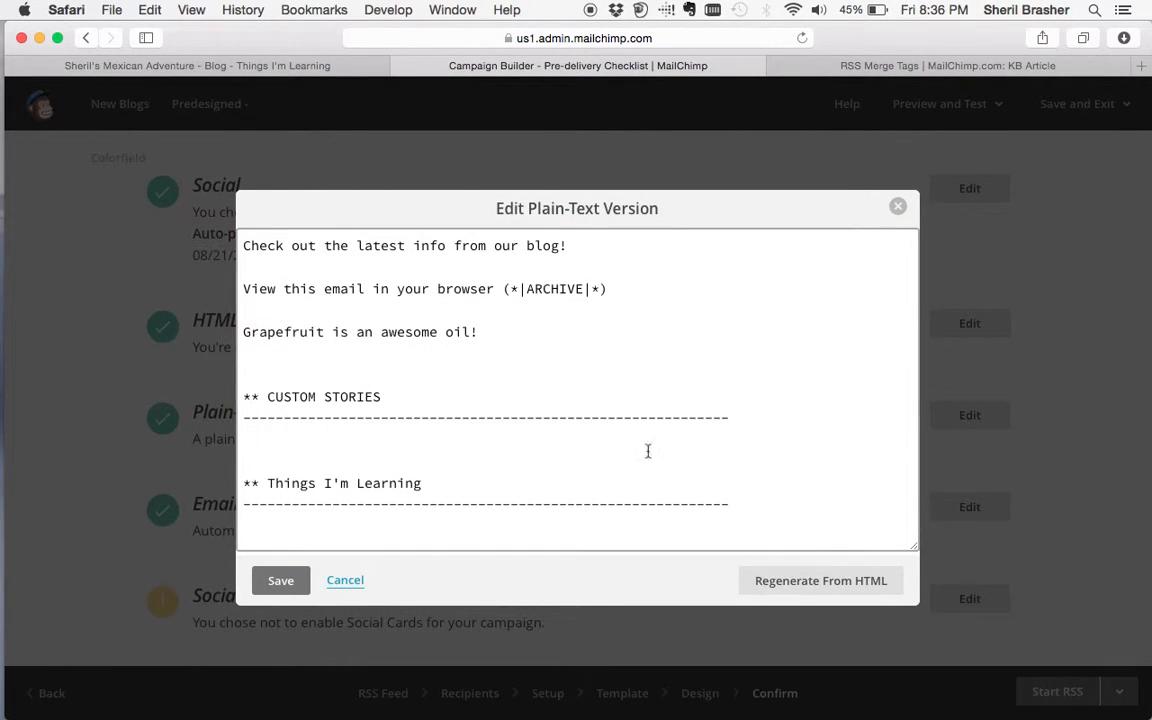
click(897, 210)
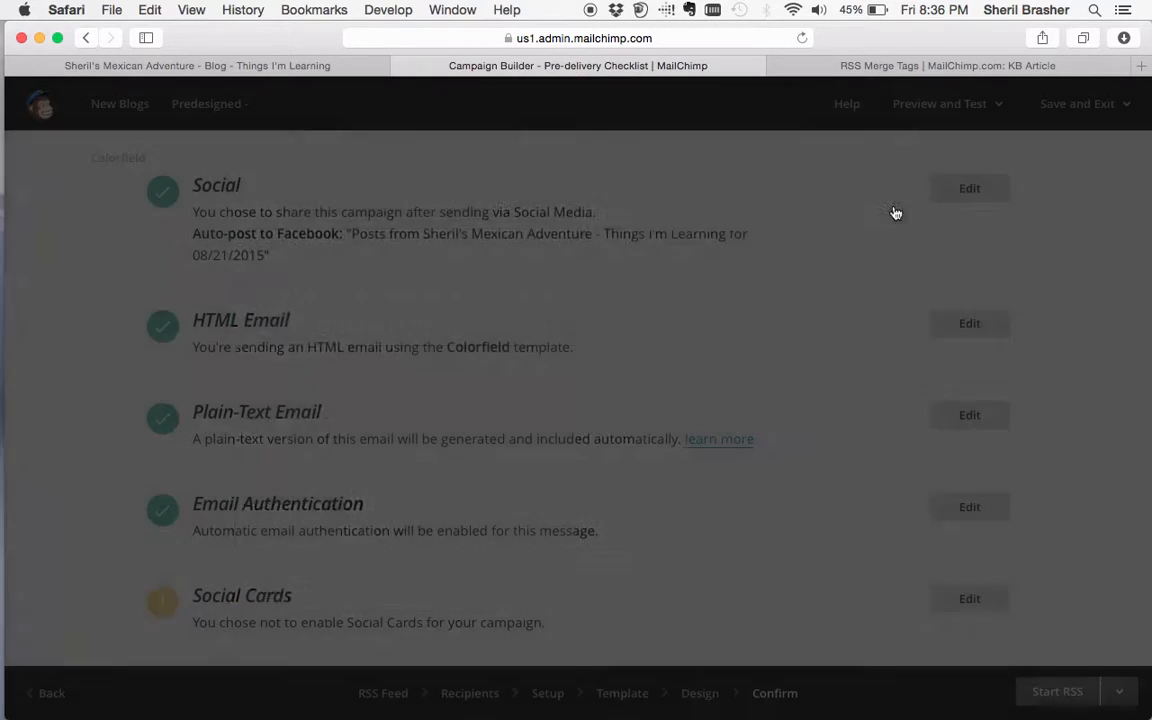
scroll(692, 470, down, 3)
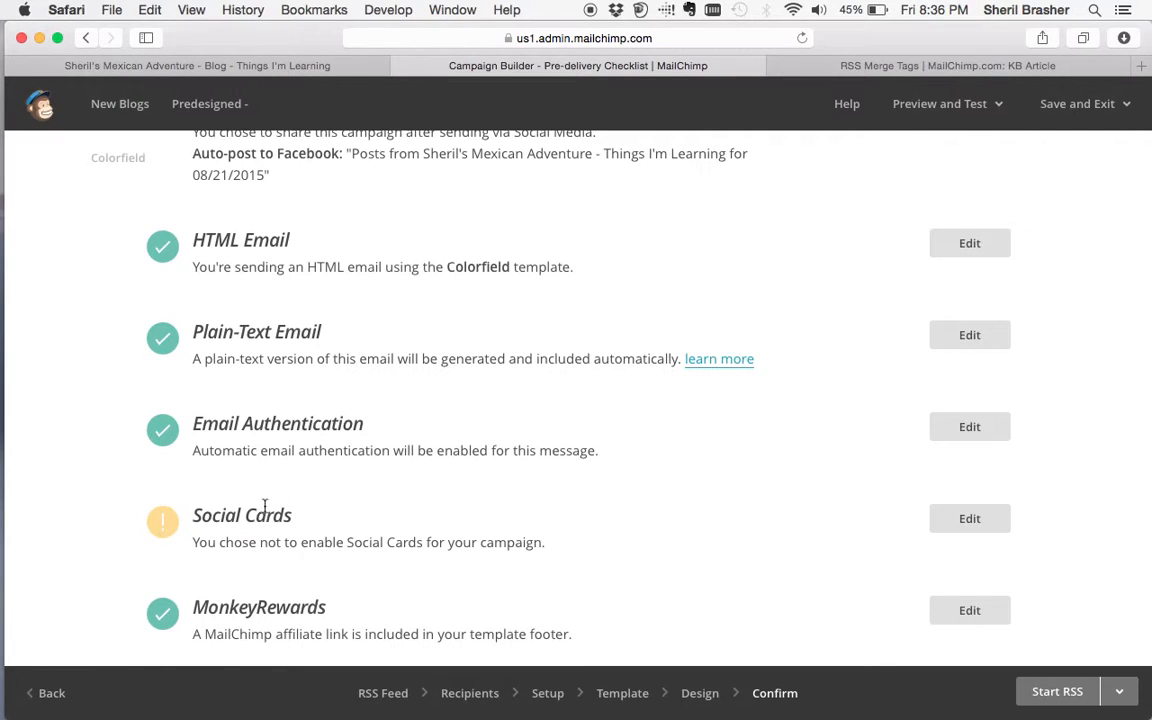
click(1041, 702)
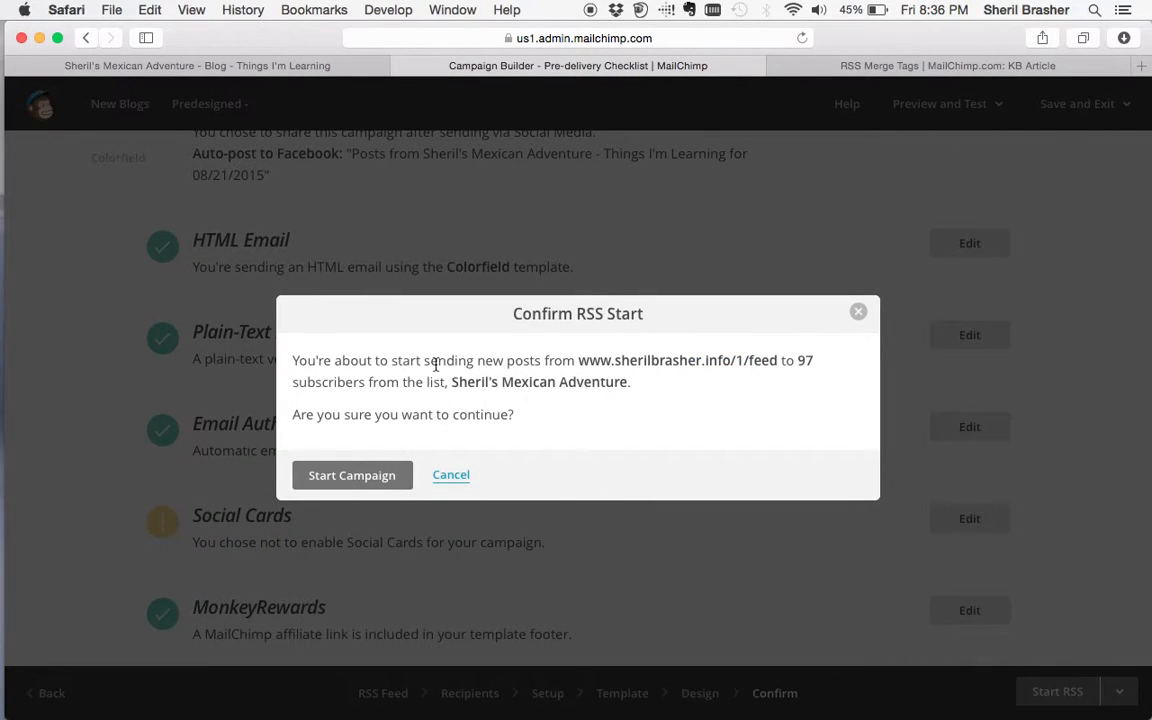
- Confirm Start Campaign for 97 subscribers, first email Wed, Aug 26, 2015 at 10:00 am PT
click(360, 474)
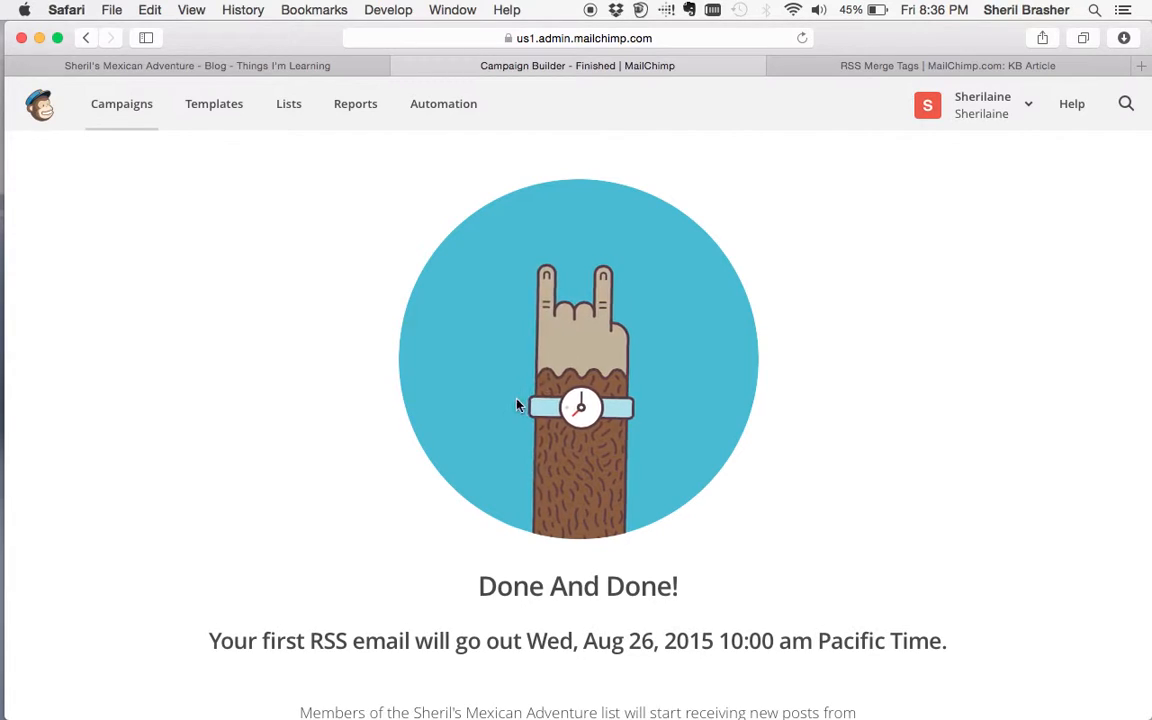
- Try deleting the active New Blogs campaign from Campaigns, which MailChimp refuses
click(135, 112)
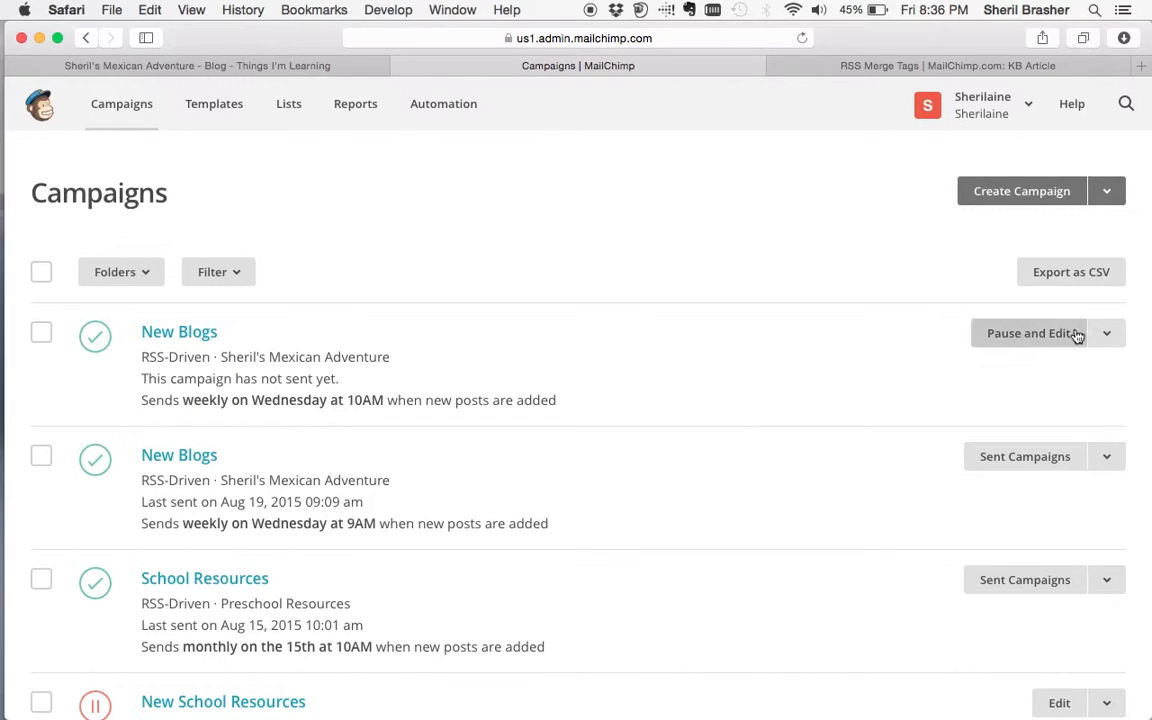
click(1107, 338)
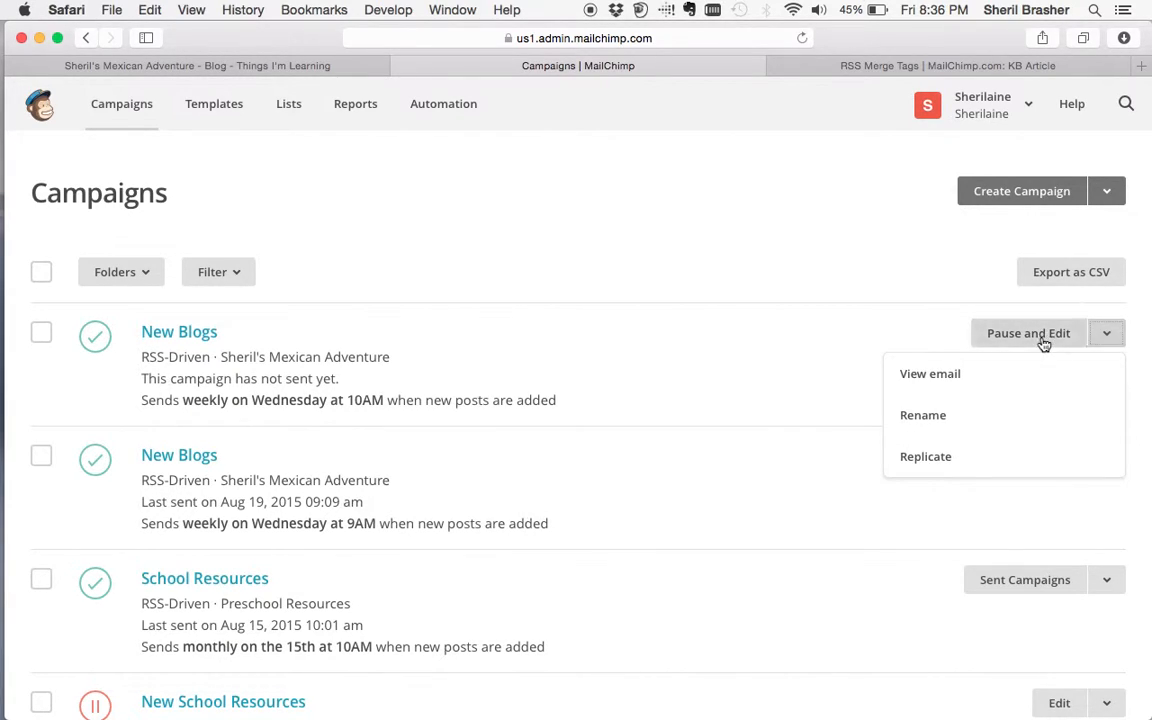
click(704, 333)
click(45, 329)
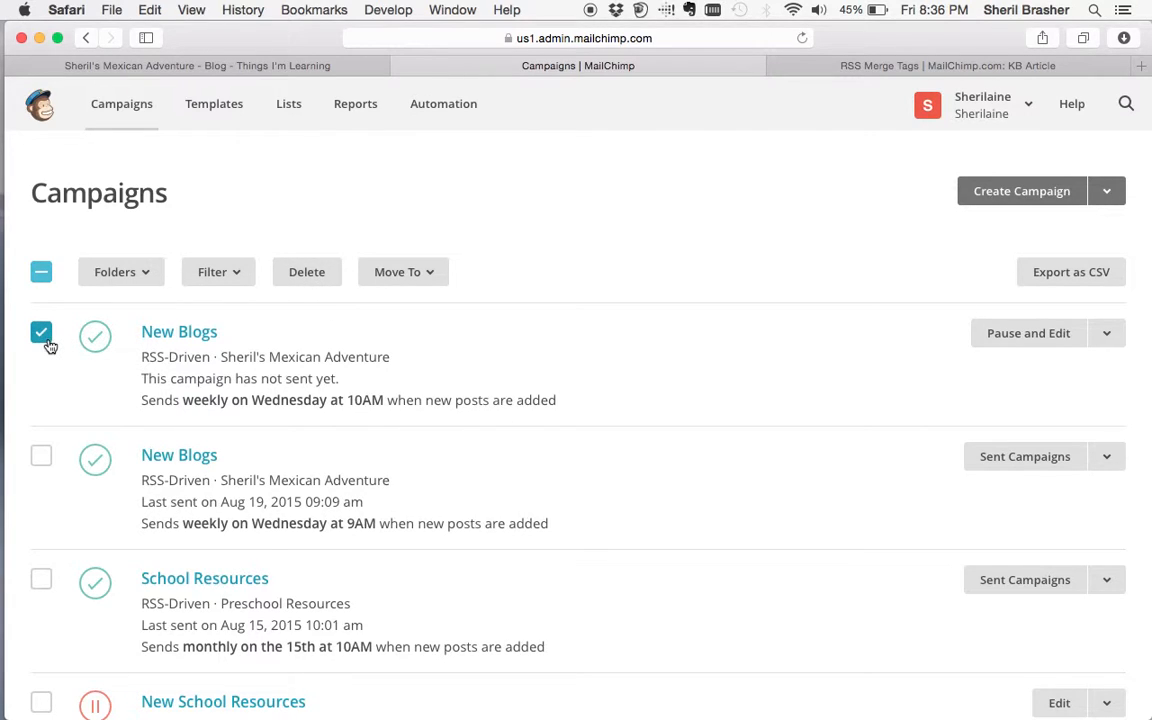
click(306, 278)
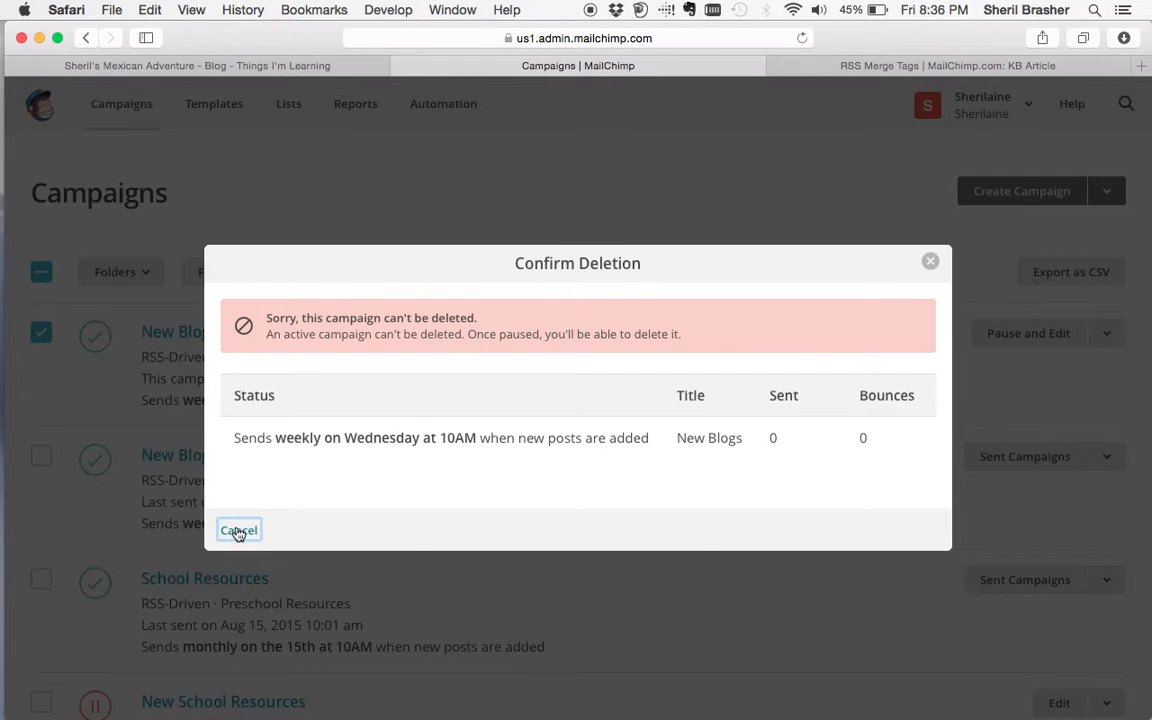
click(239, 531)
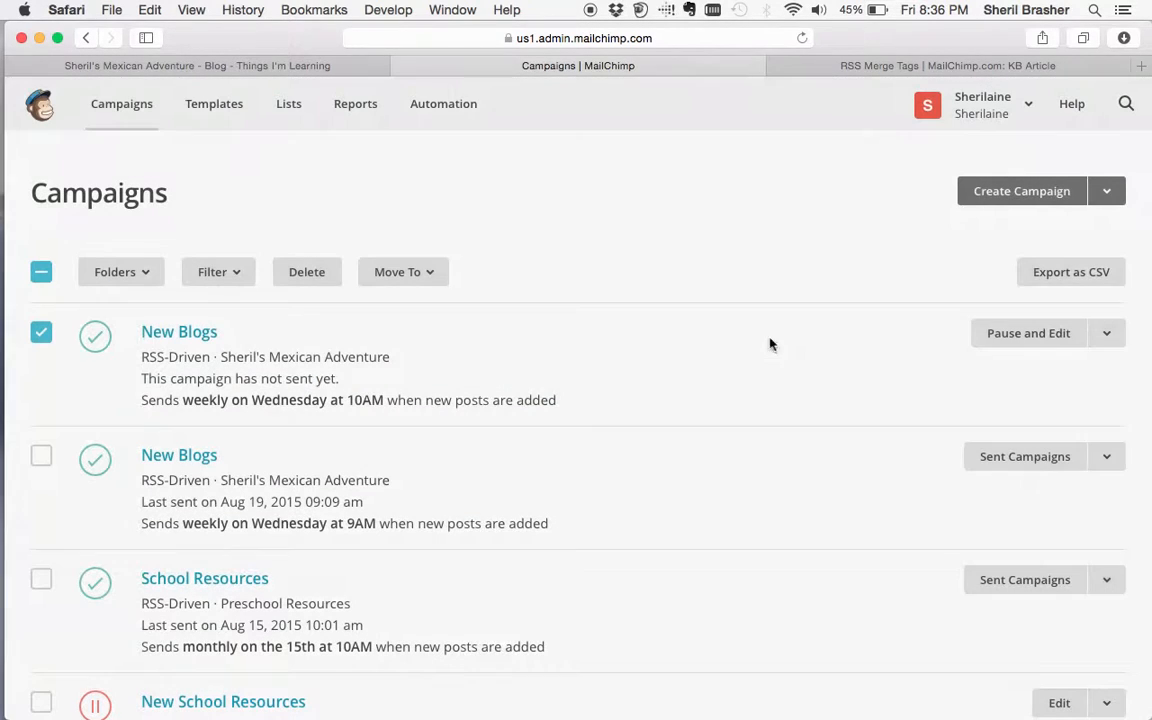
- Pause the New Blogs campaign for editing, then save and exit to the Dashboard
click(1021, 340)
click(336, 461)
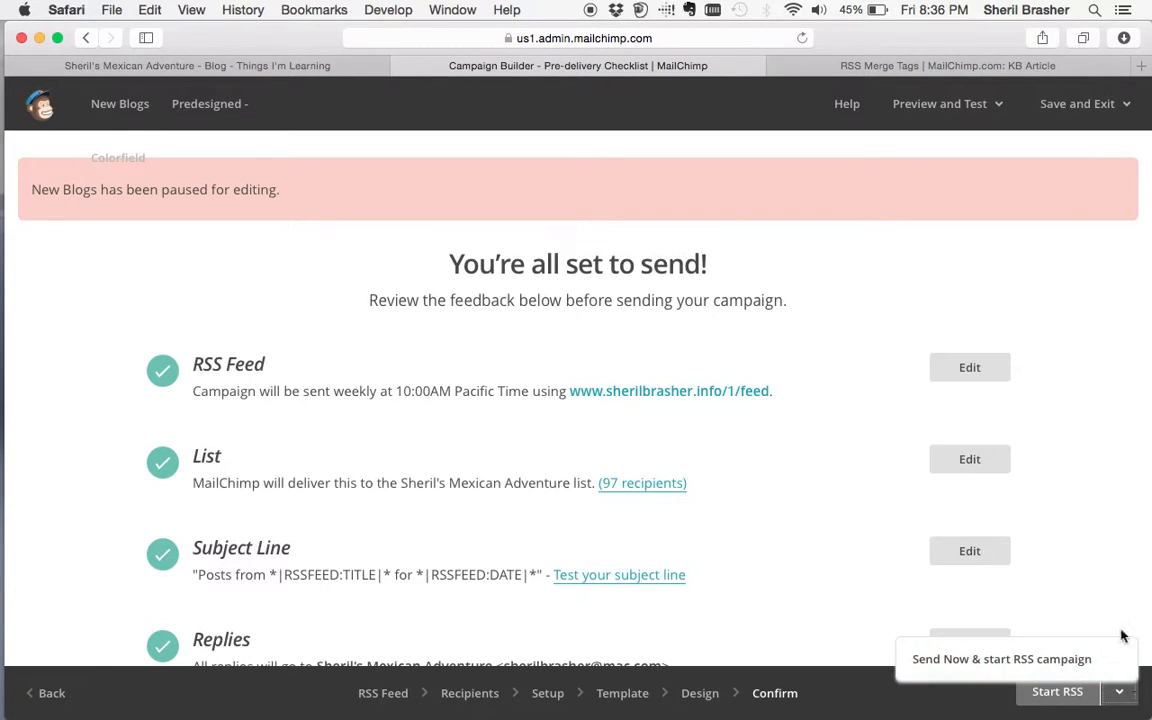
click(1080, 103)
click(1077, 150)
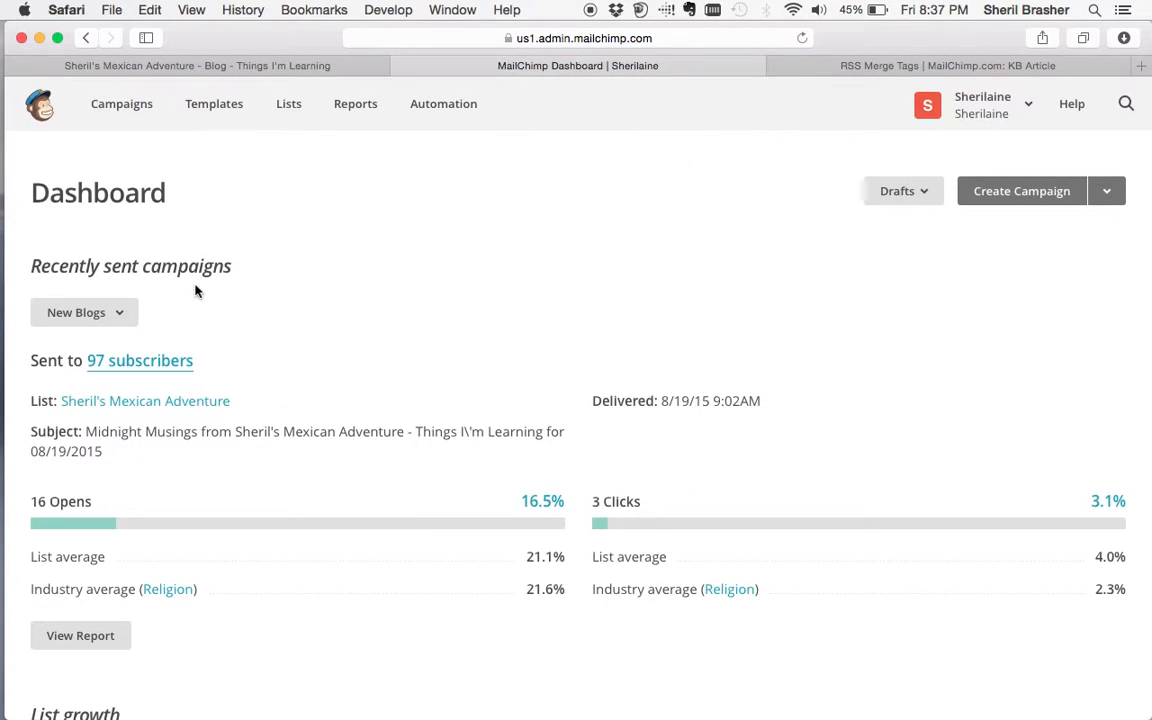
- Select the paused New Blogs campaign in Campaigns and confirm its deletion
click(127, 103)
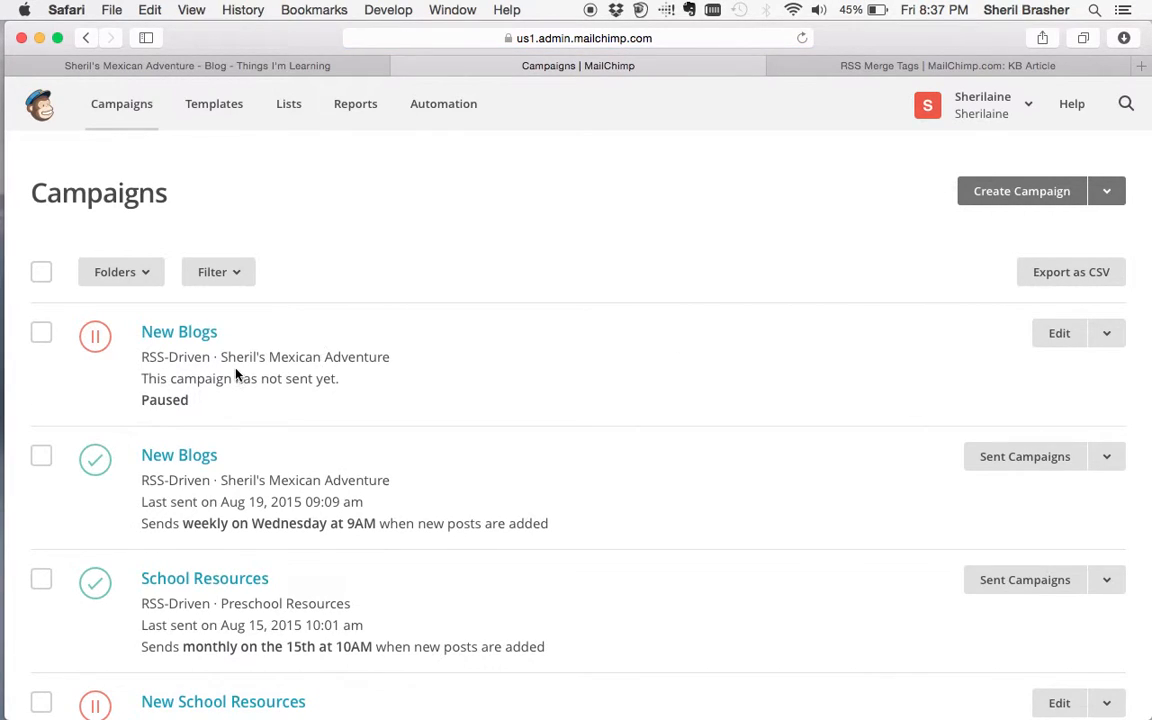
click(41, 334)
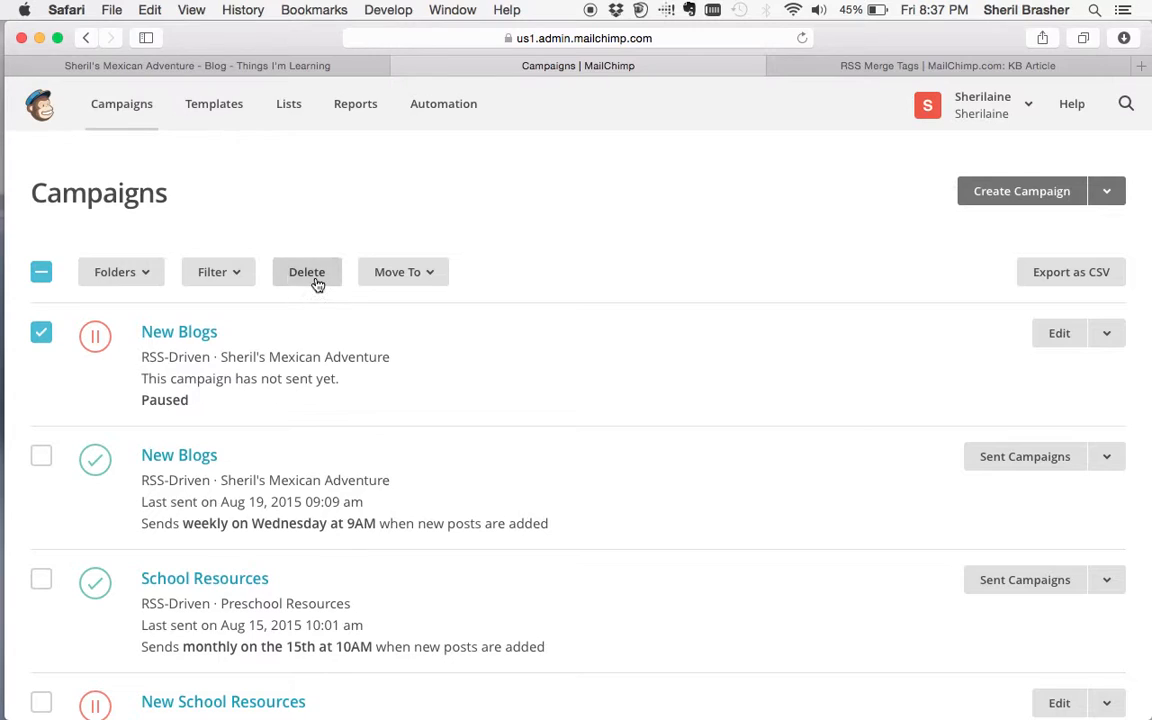
click(309, 273)
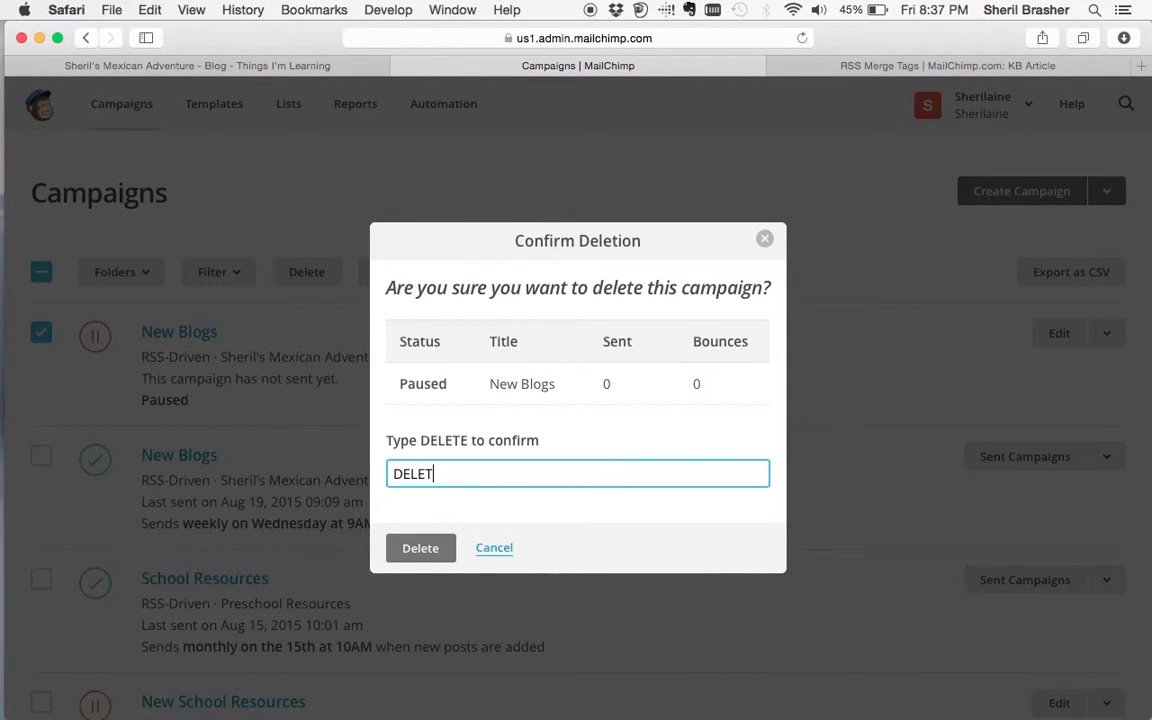
click(420, 548)
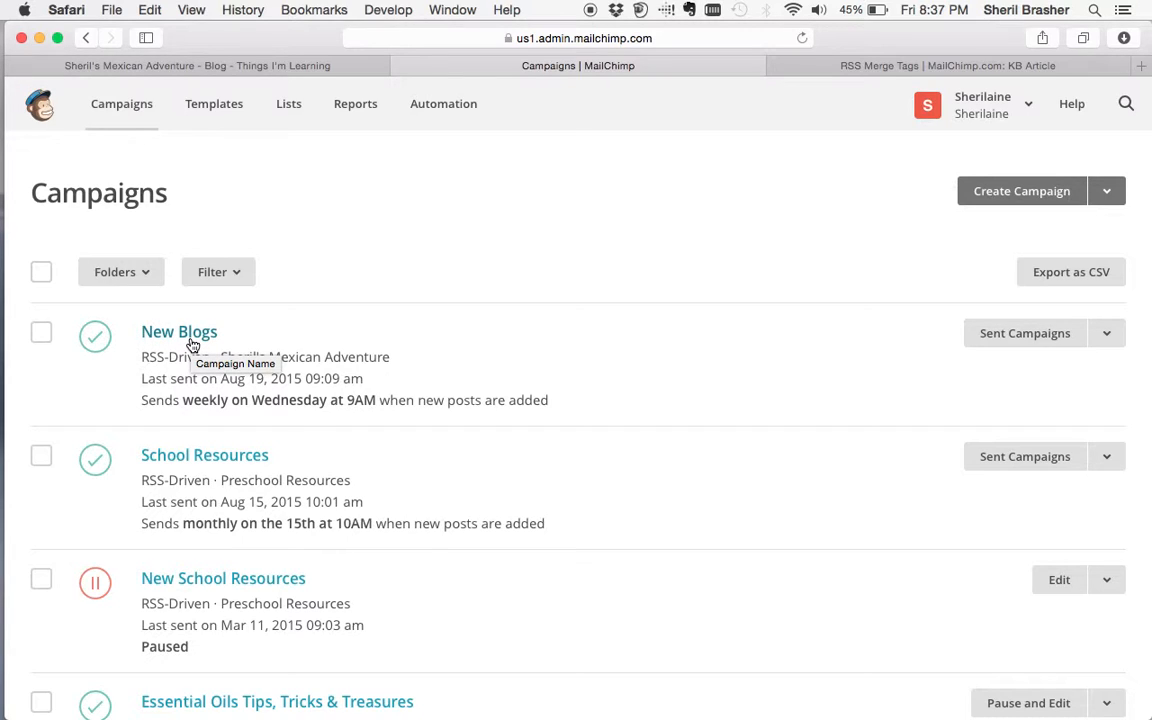
- Replicate the older sent New Blogs campaign, keeping the same list, to reach its Design step
scroll(217, 474, down, 1)
scroll(218, 478, up, 1)
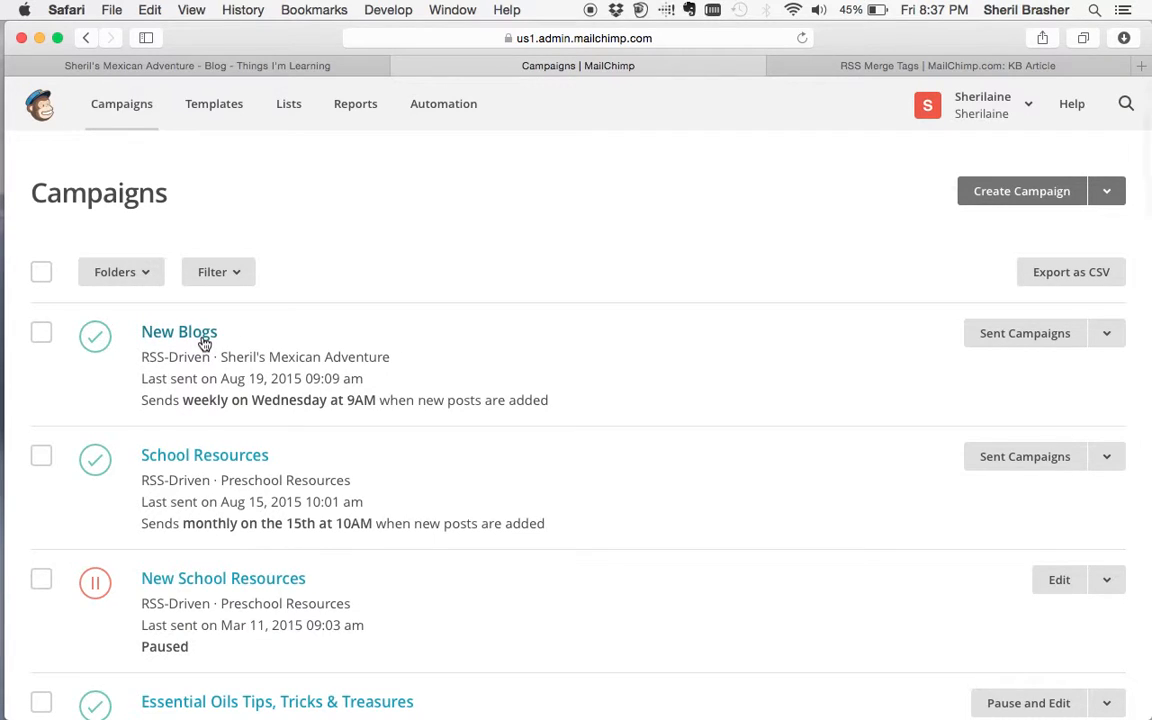
click(1107, 335)
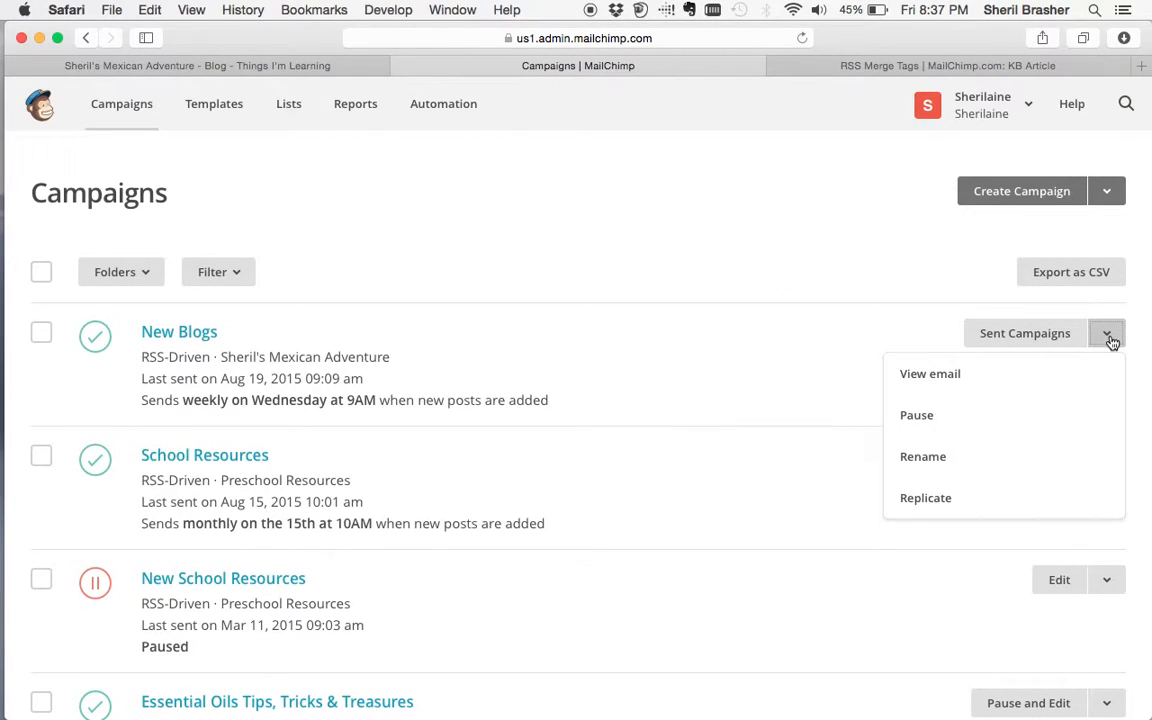
click(938, 505)
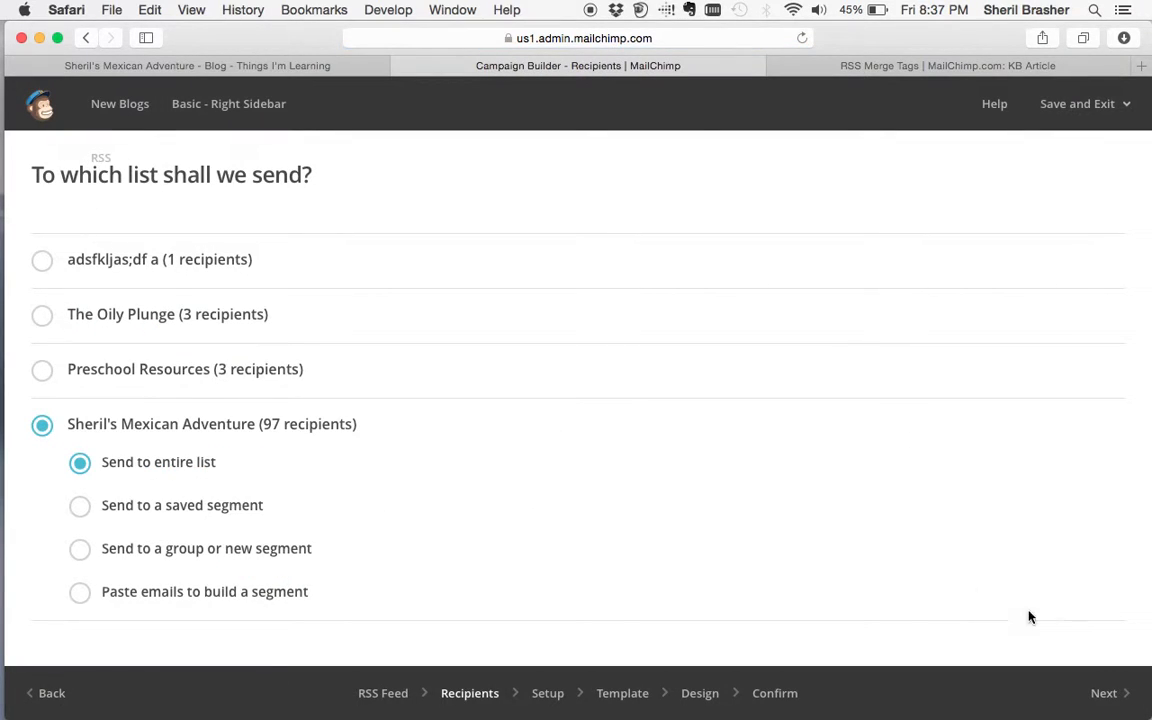
click(1104, 693)
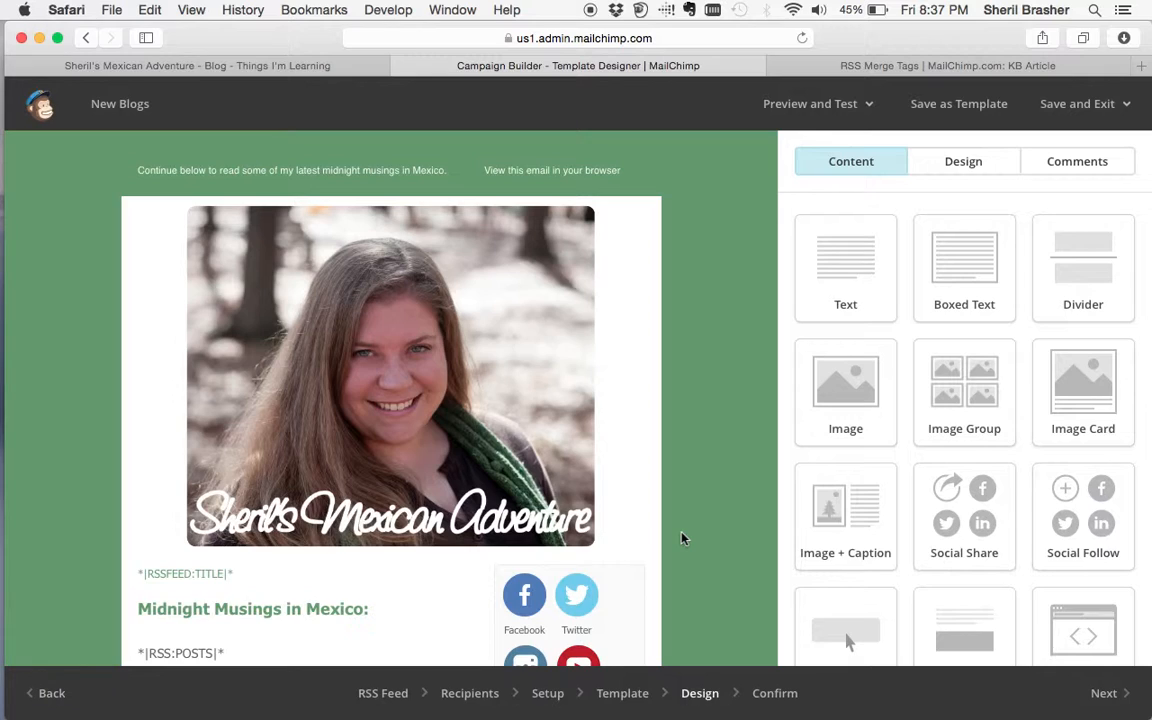
- Look over the copied template, then enter Preview Mode from Preview and Test
scroll(400, 450, down, 8)
scroll(250, 330, up, 3)
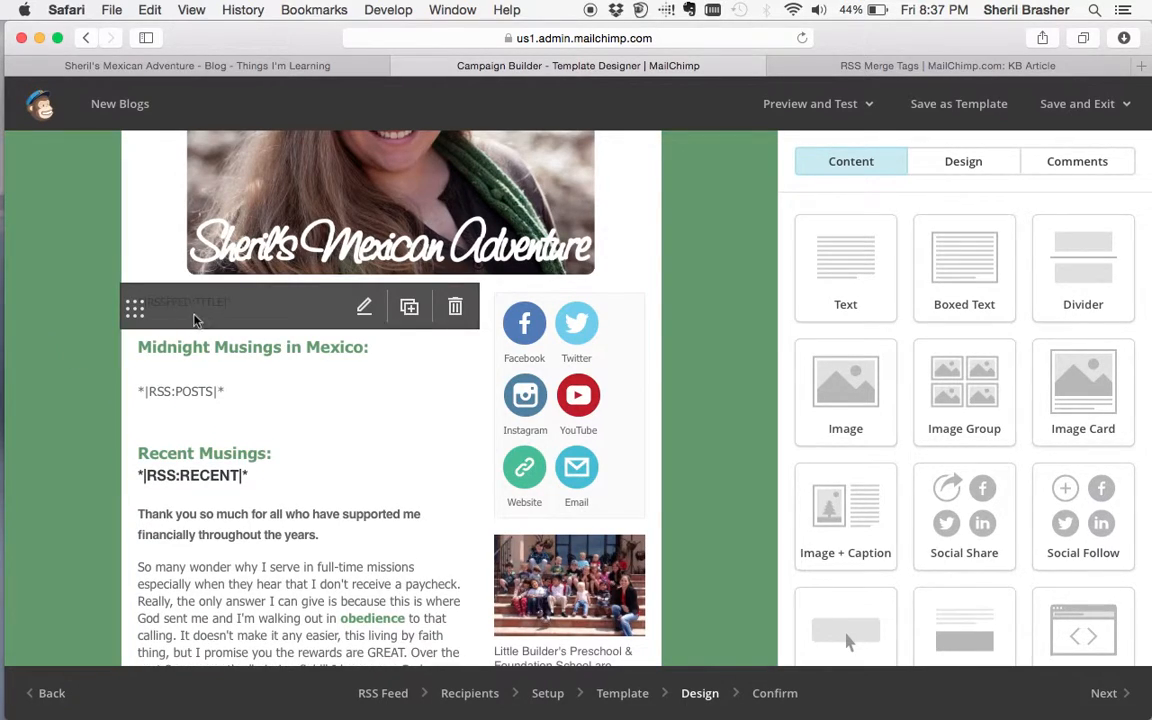
scroll(100, 420, down, 2)
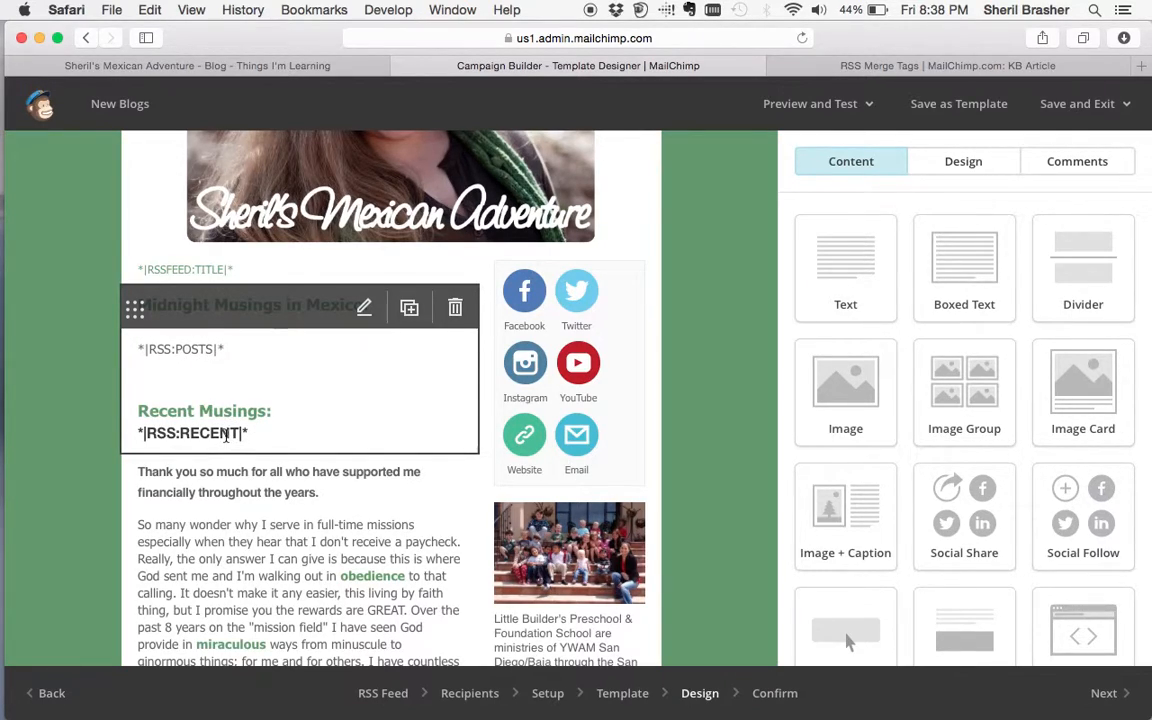
click(812, 103)
click(764, 150)
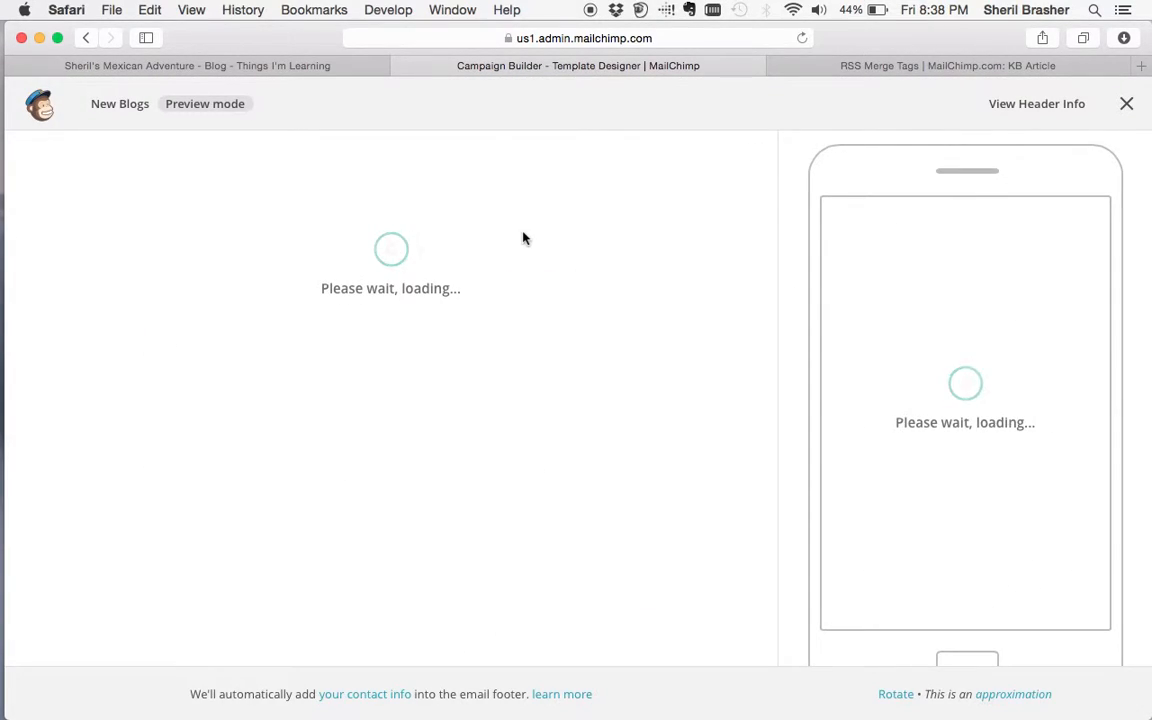
- Read through the rendered New Blogs RSS email preview, then exit Preview mode
scroll(537, 412, down, 2)
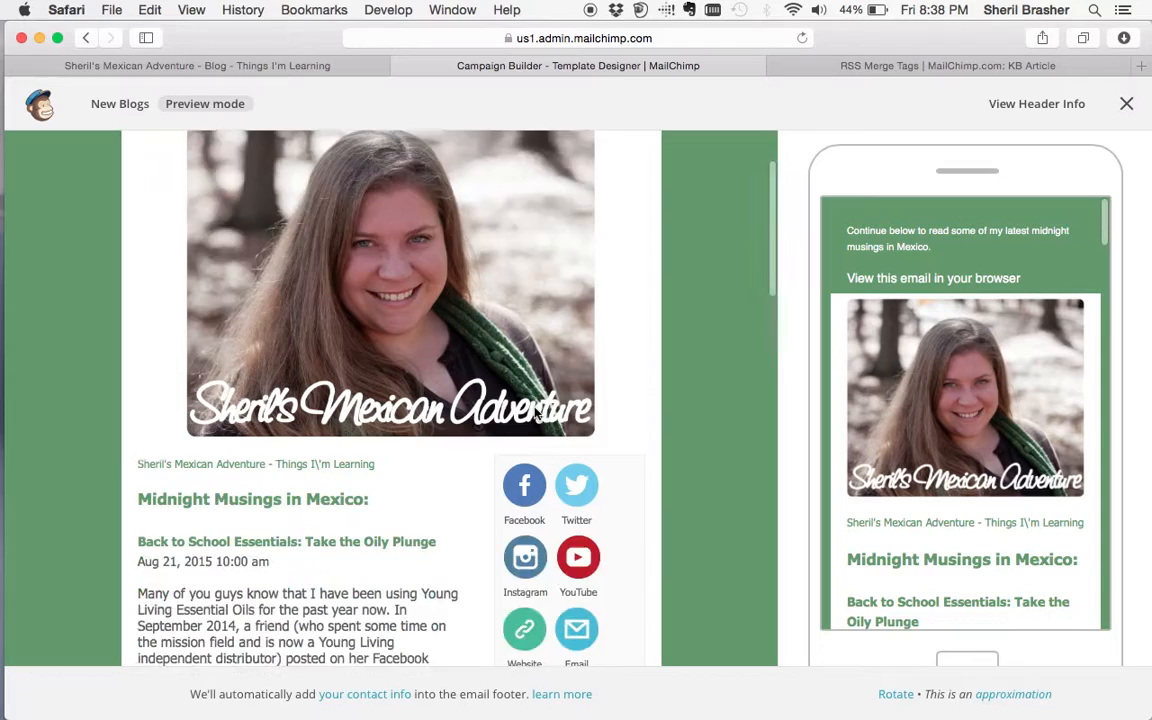
scroll(538, 416, down, 3)
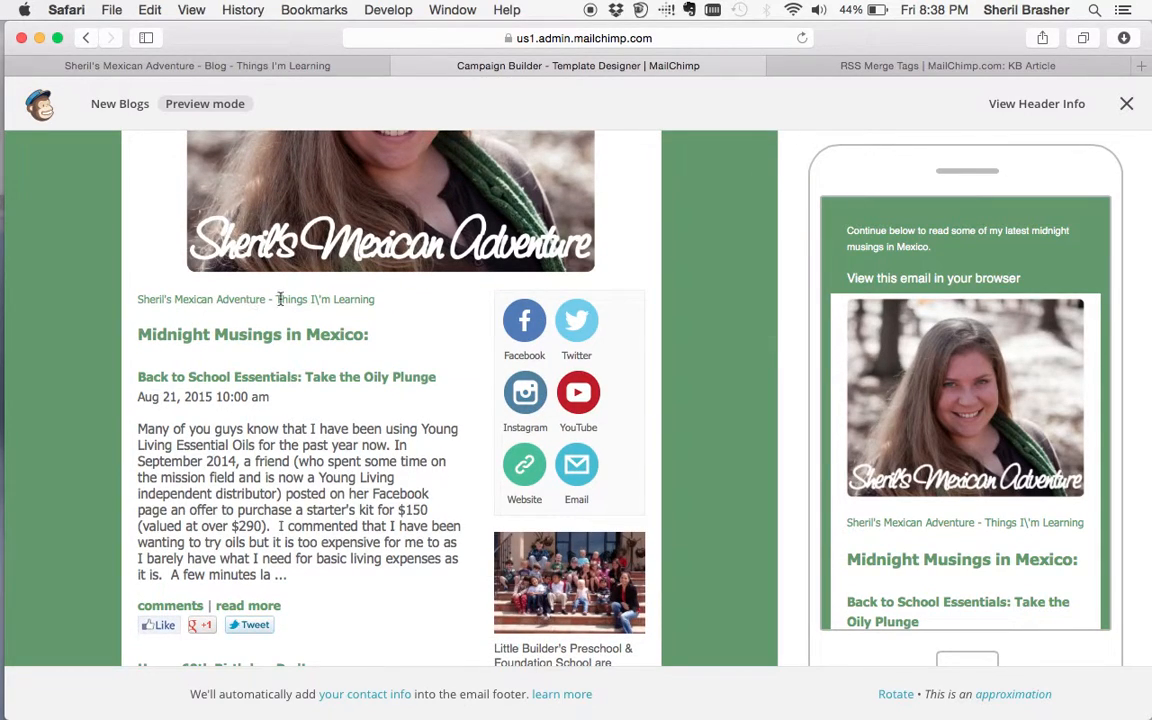
triple_click(334, 299)
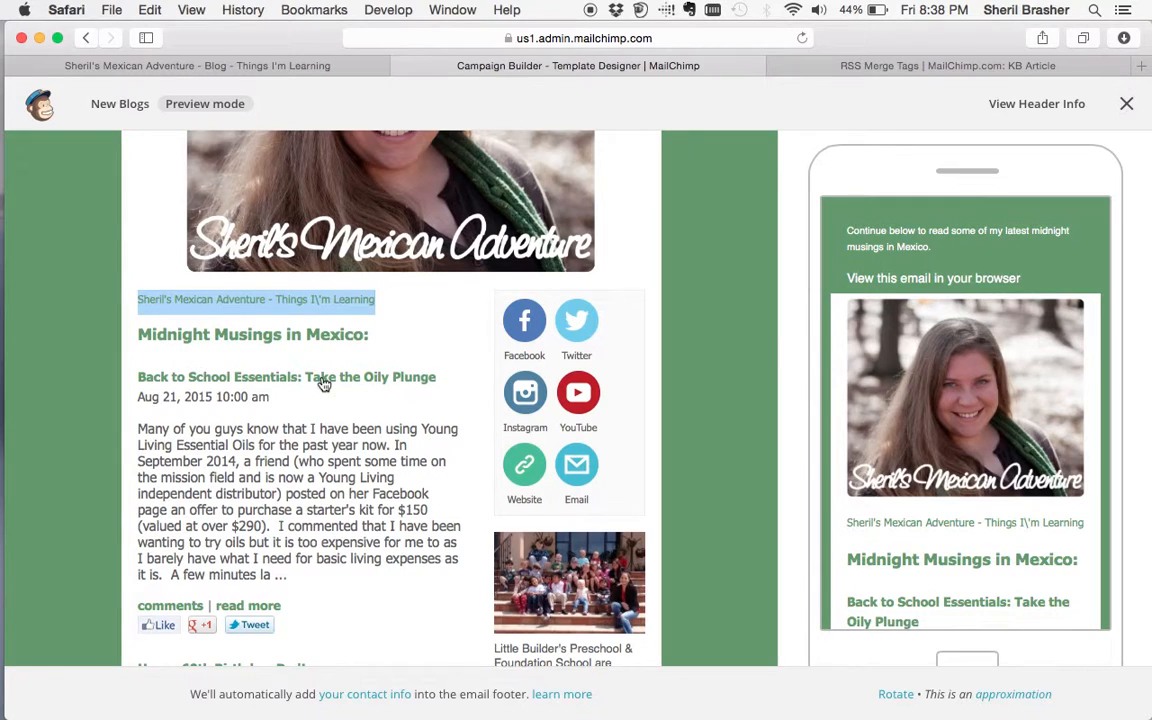
scroll(323, 385, down, 2)
click(289, 322)
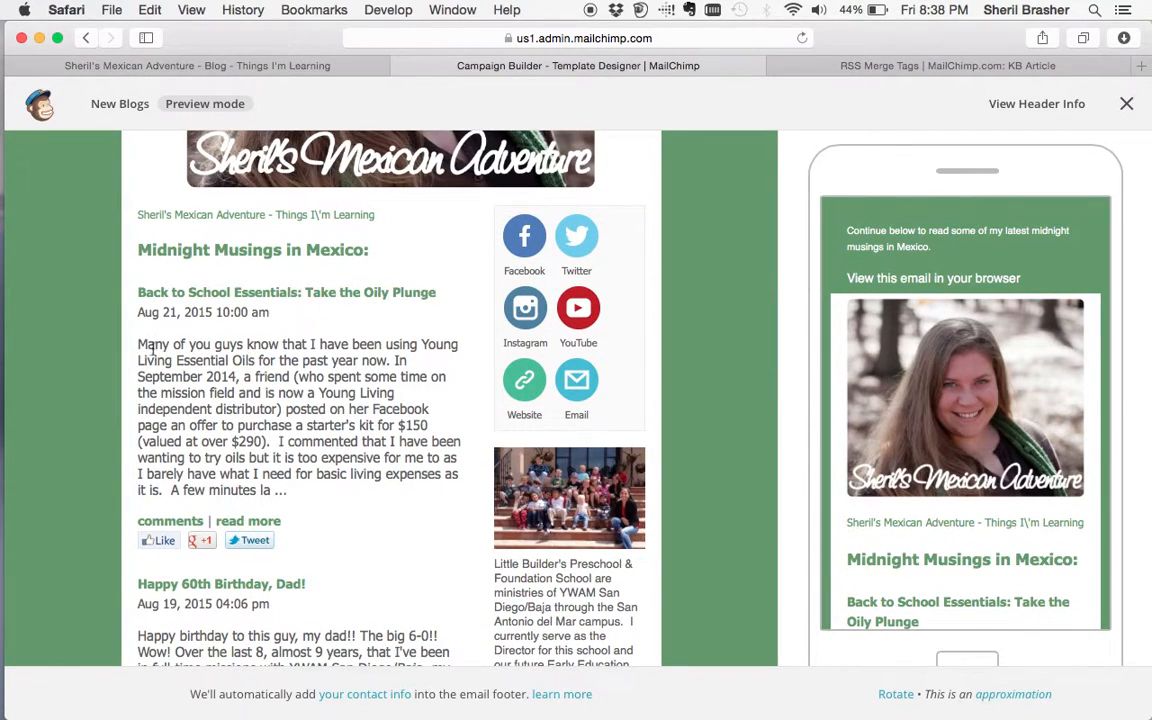
scroll(243, 377, down, 6)
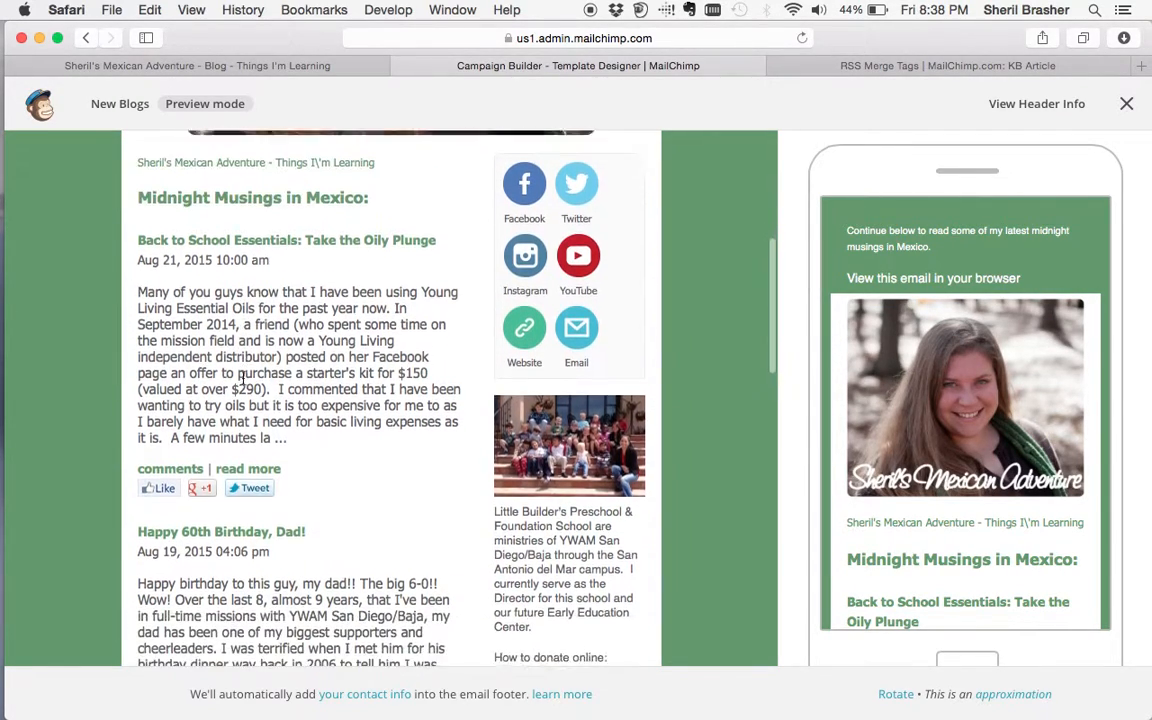
scroll(243, 377, up, 3)
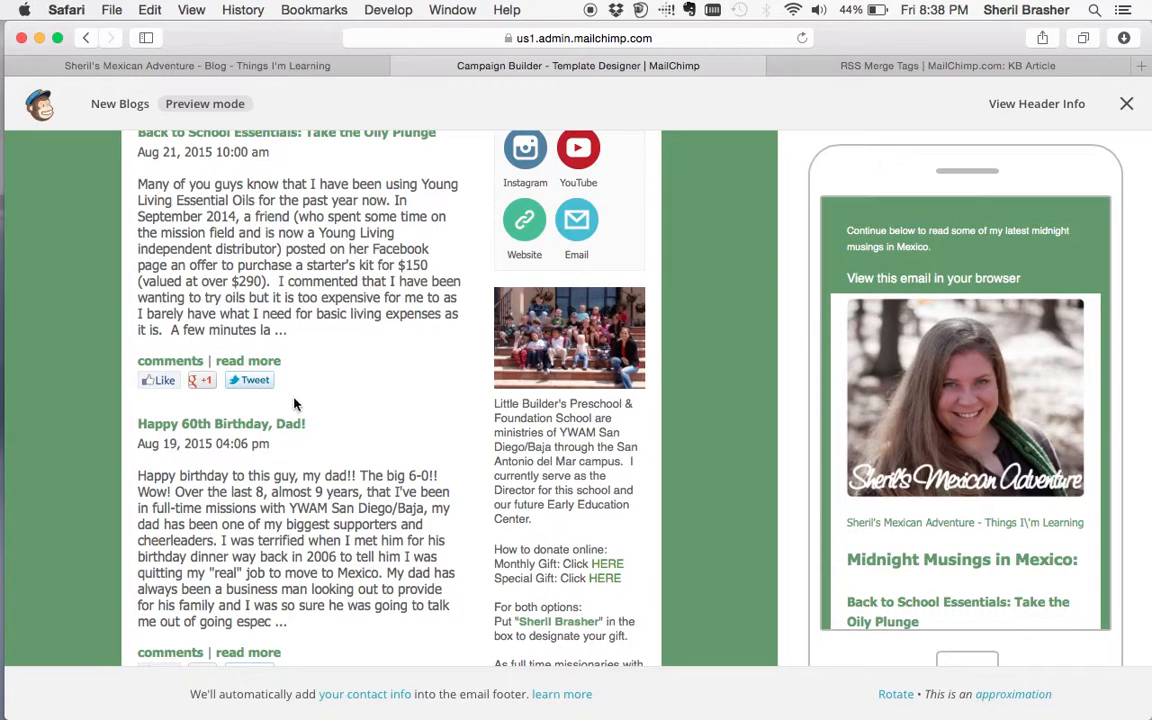
scroll(335, 476, down, 6)
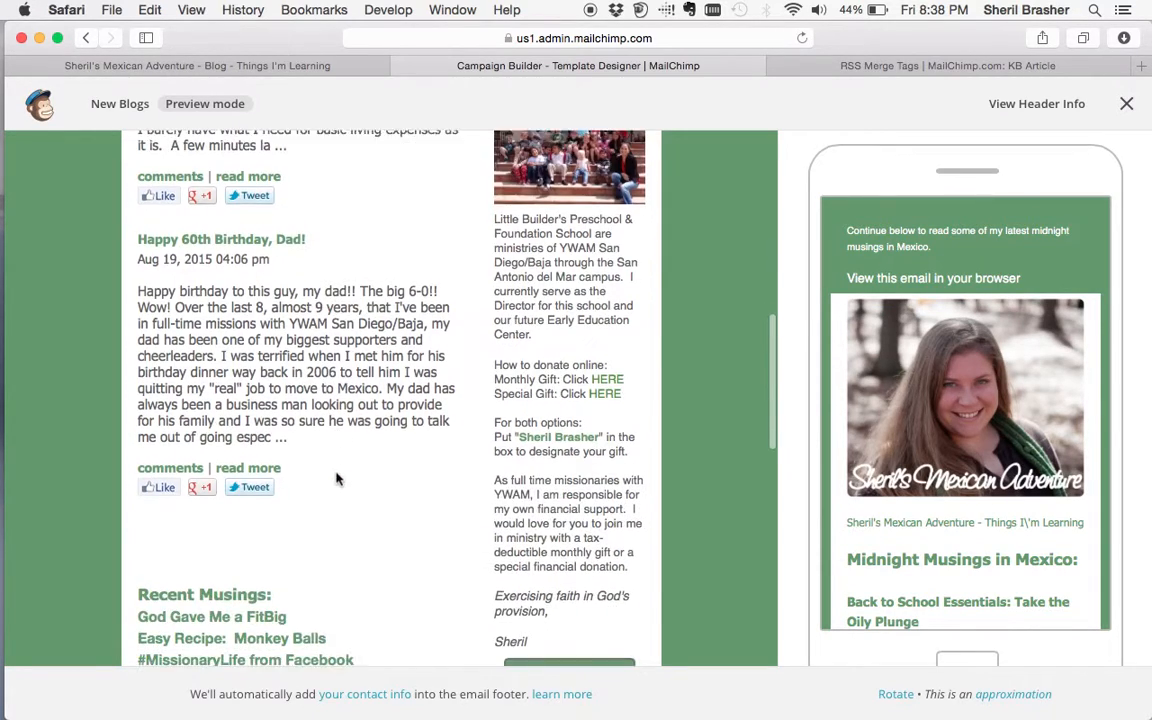
scroll(335, 478, down, 2)
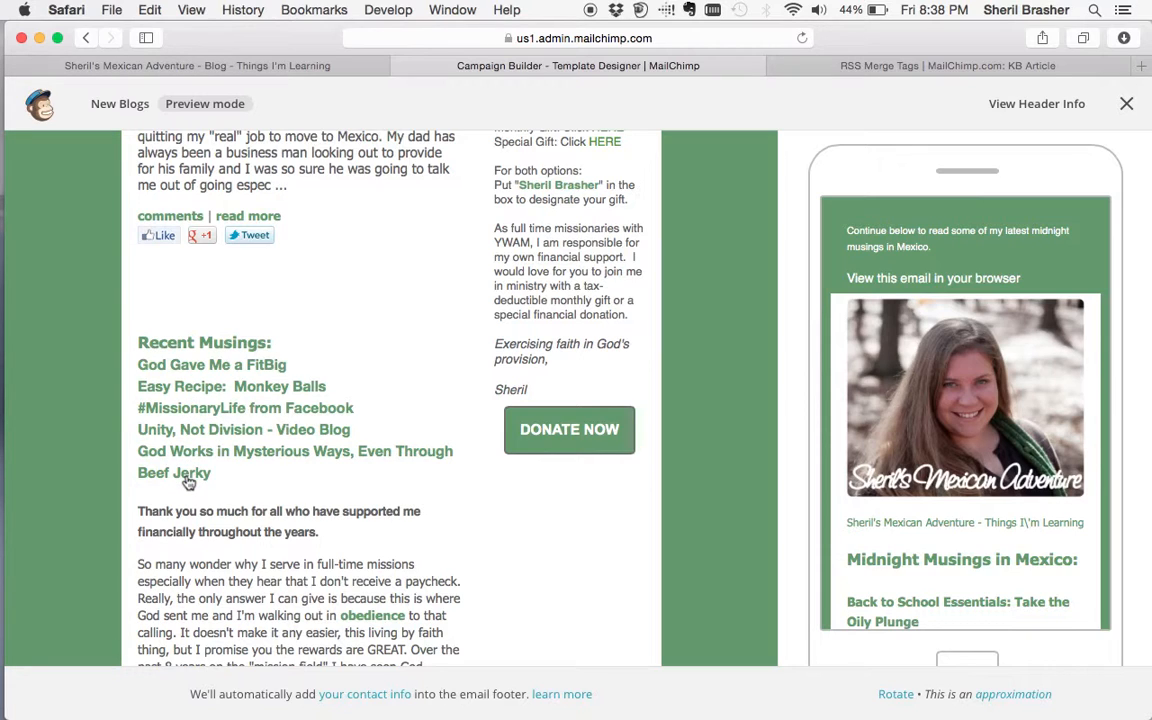
scroll(228, 292, up, 5)
scroll(264, 287, up, 1)
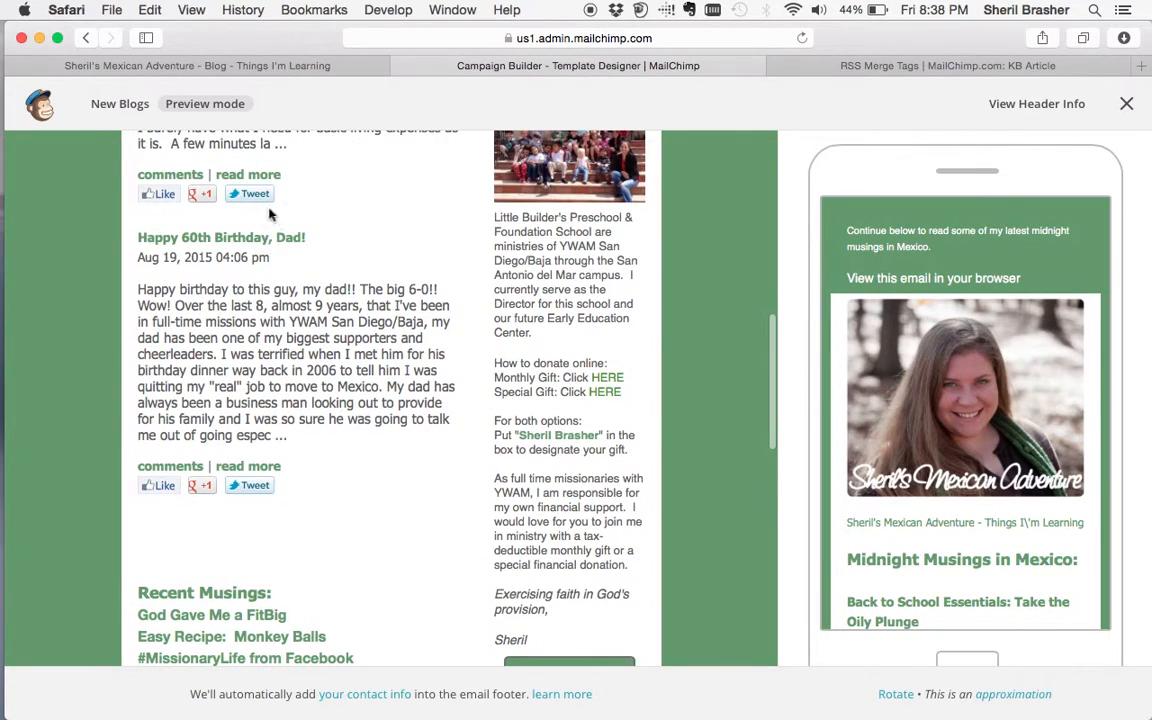
scroll(280, 405, down, 4)
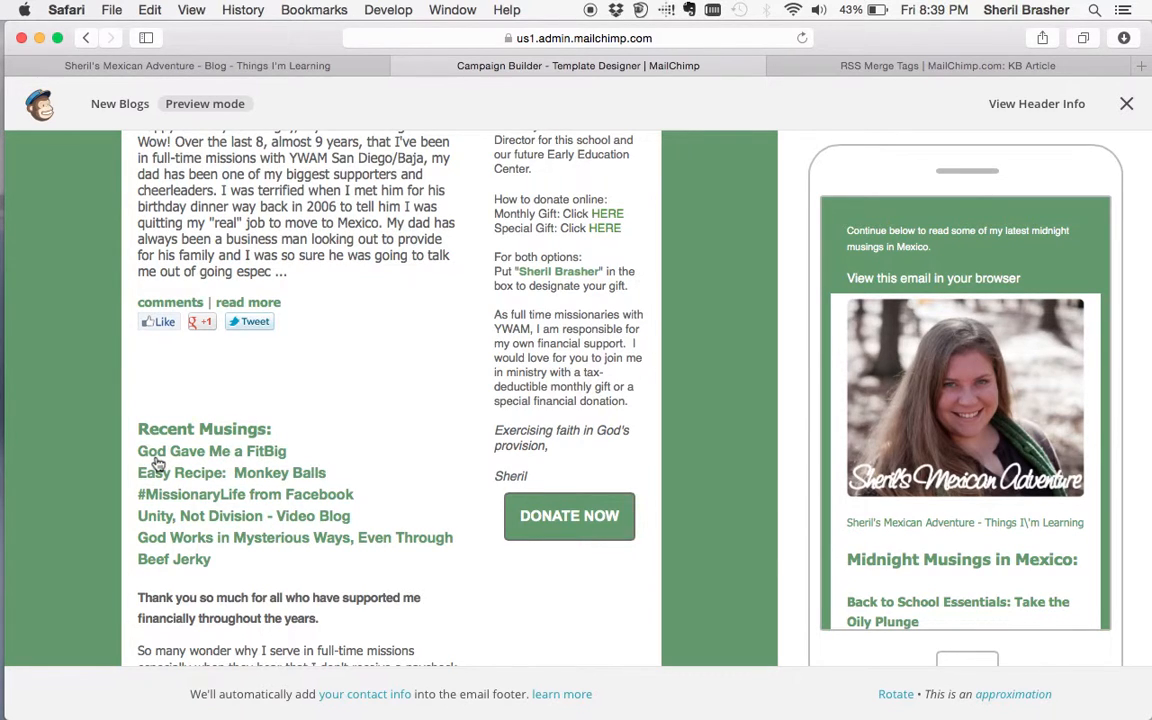
scroll(157, 465, up, 7)
scroll(155, 456, up, 2)
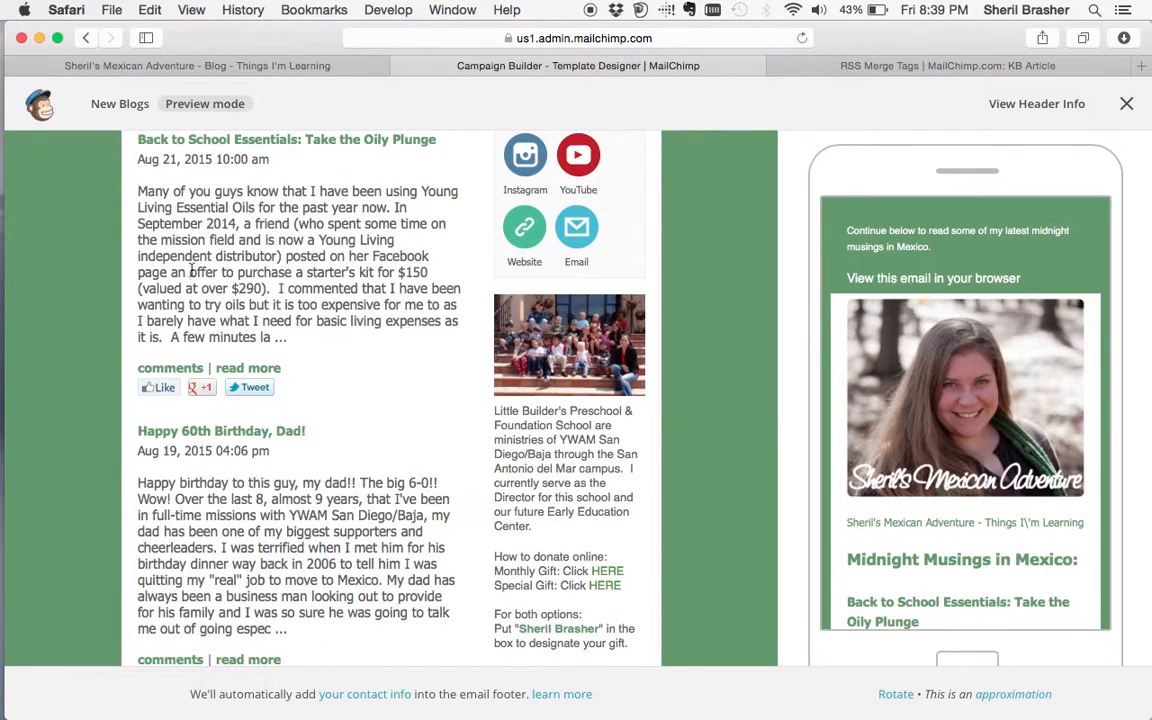
scroll(190, 271, up, 4)
scroll(230, 402, down, 5)
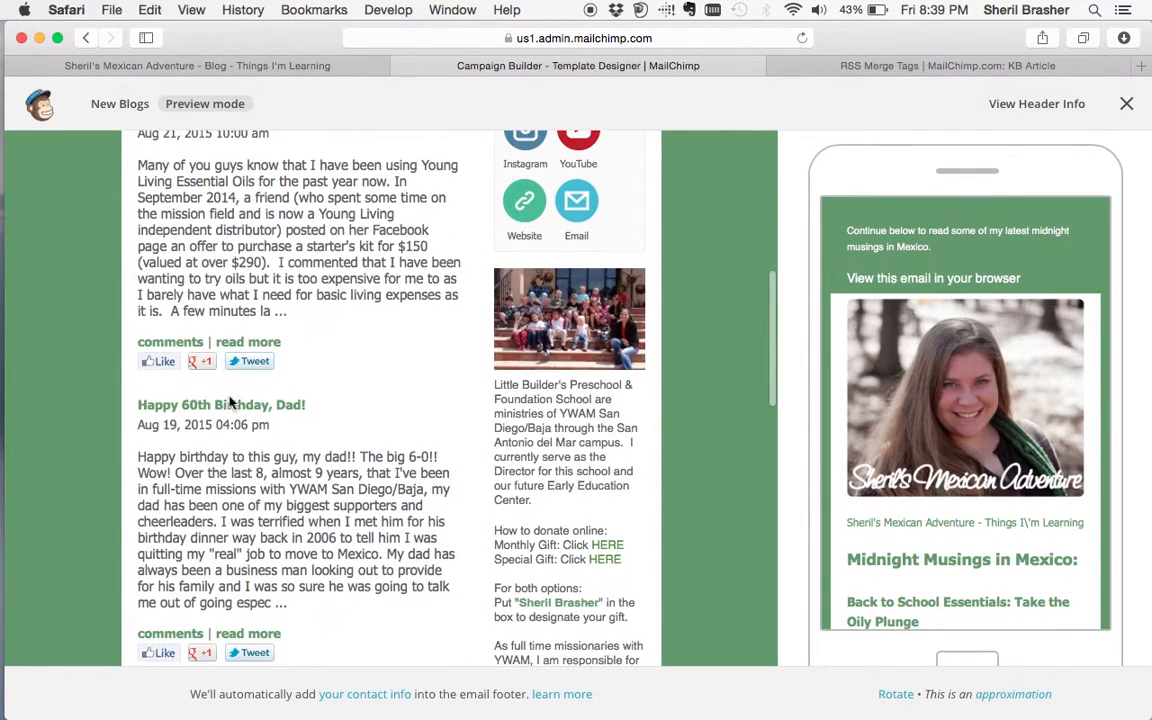
scroll(232, 222, up, 2)
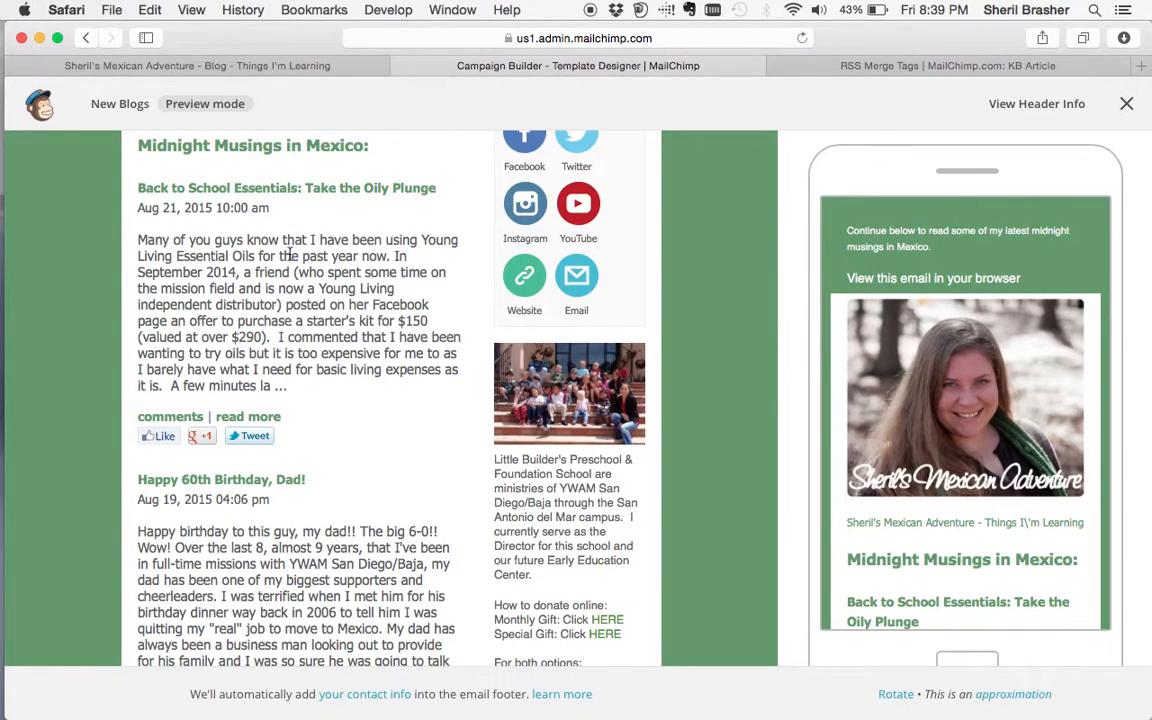
scroll(290, 281, down, 5)
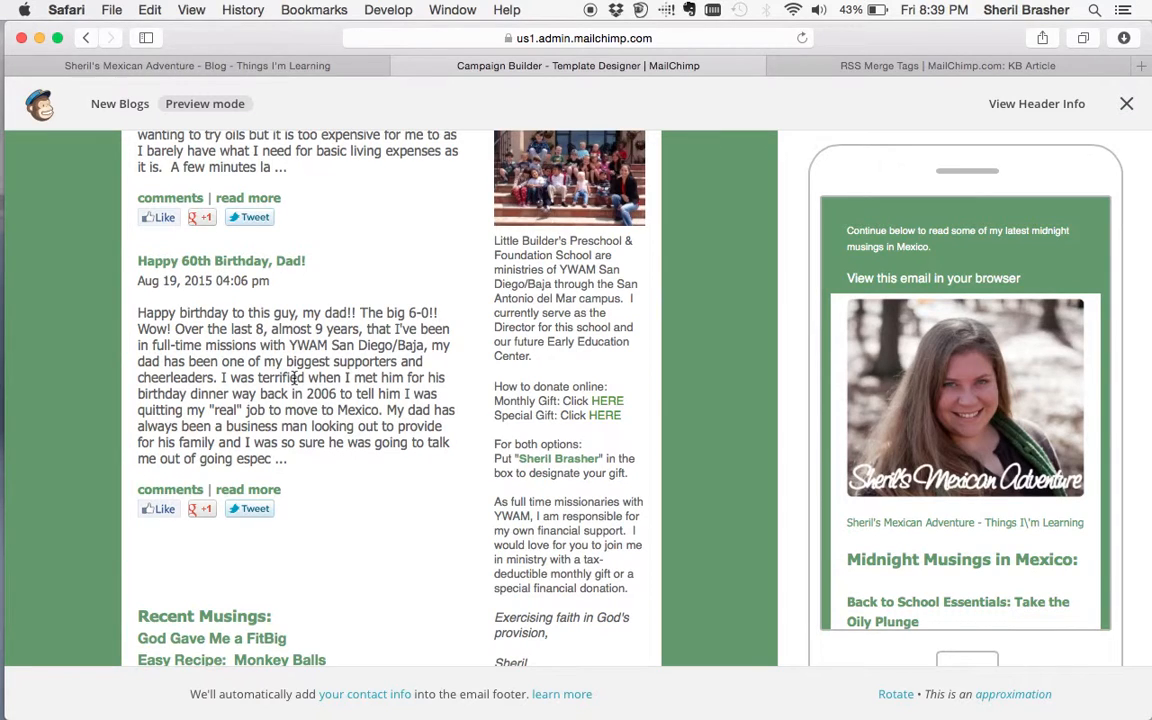
scroll(296, 378, down, 7)
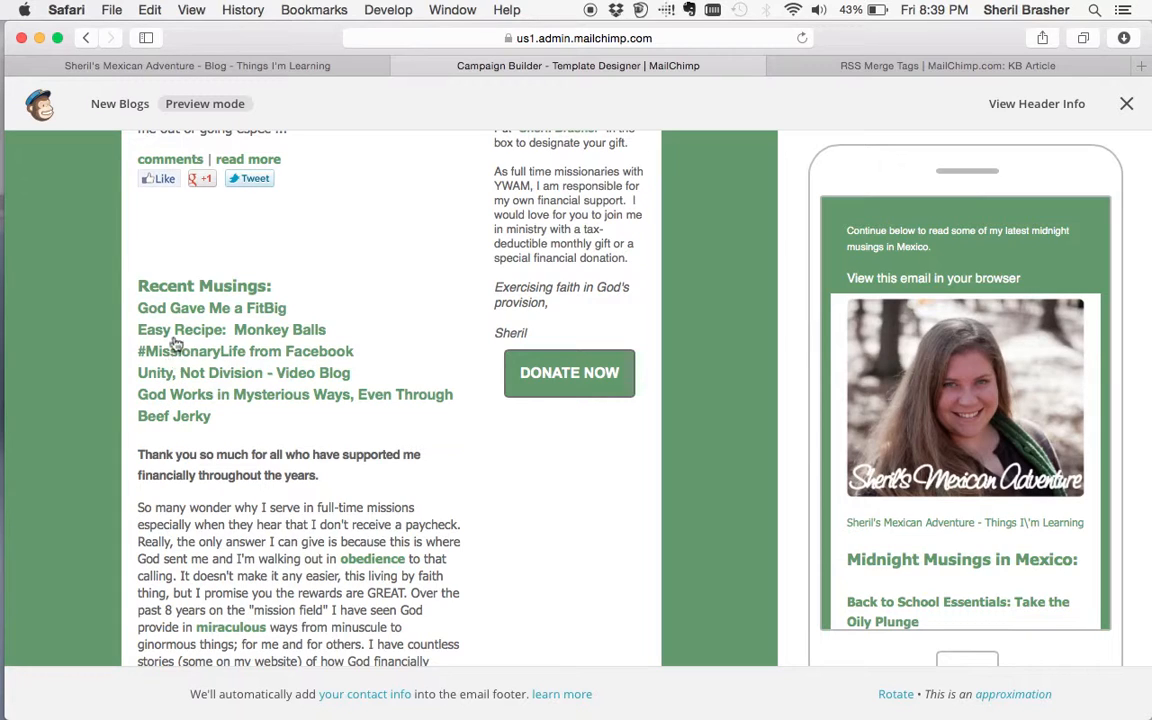
scroll(165, 445, down, 5)
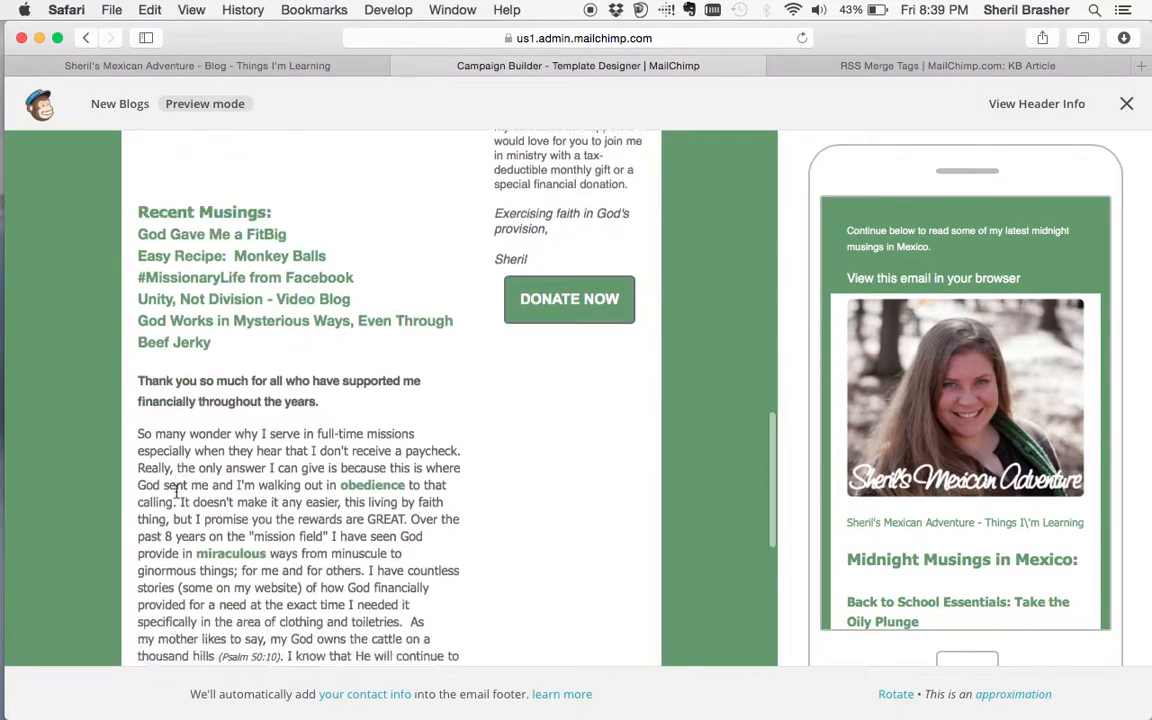
scroll(316, 460, down, 3)
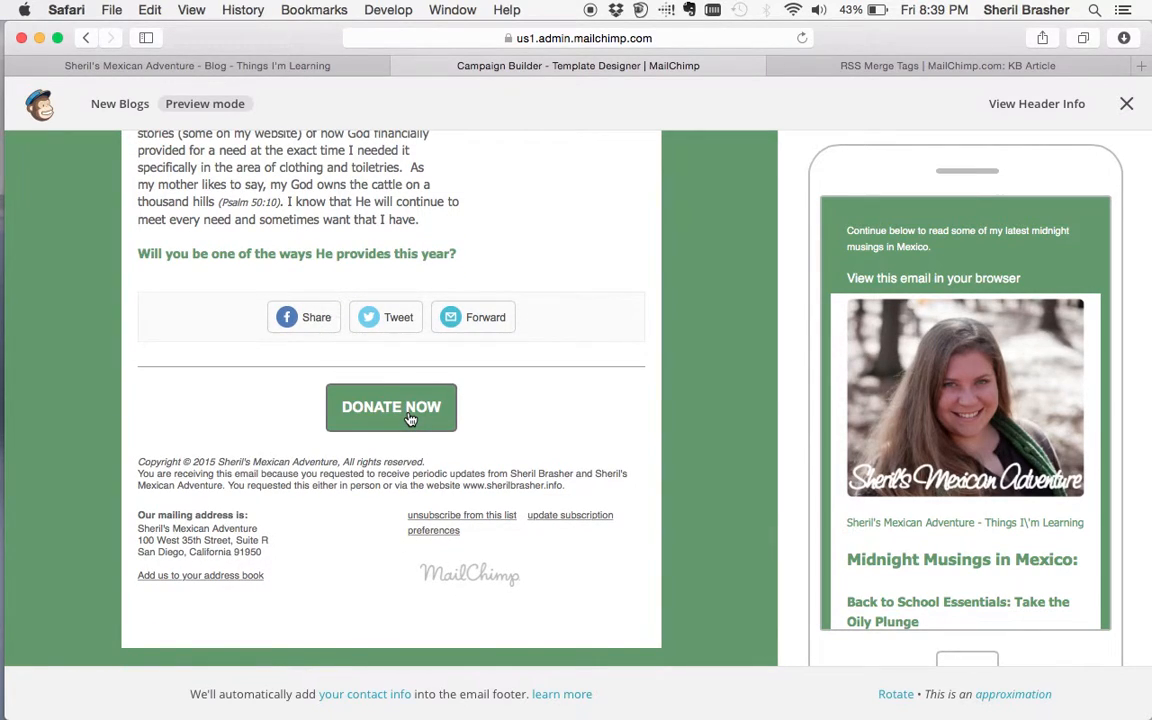
scroll(462, 456, up, 10)
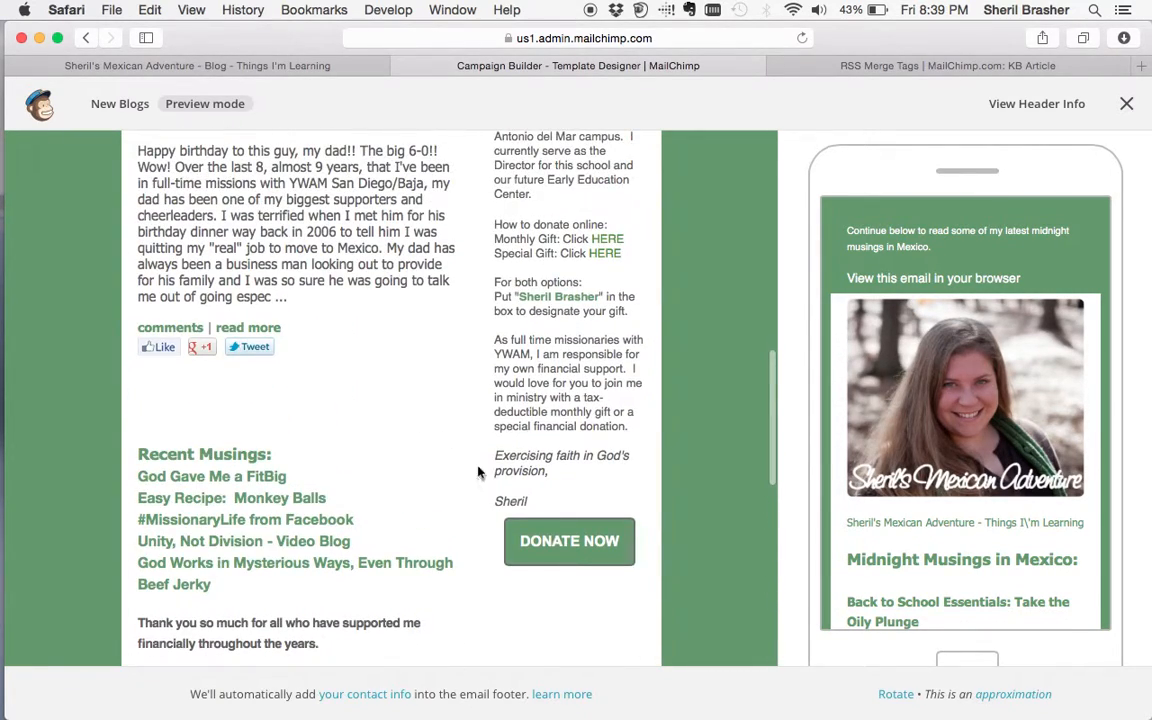
scroll(427, 350, up, 3)
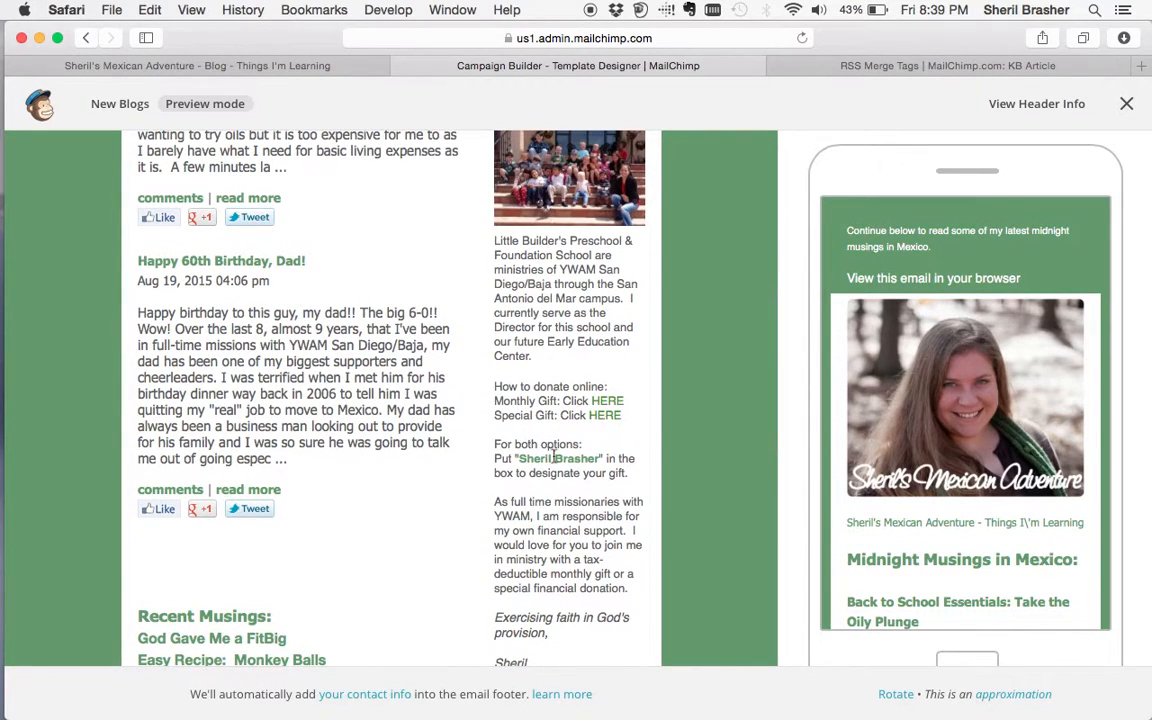
scroll(565, 414, up, 8)
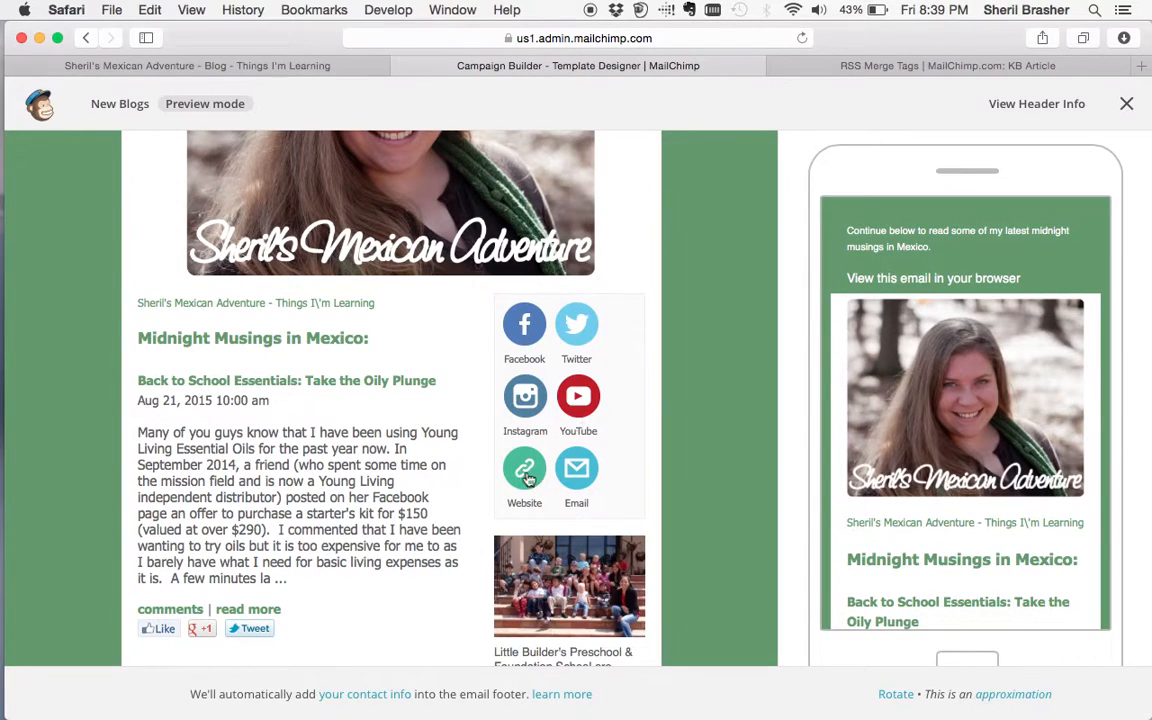
scroll(603, 476, down, 20)
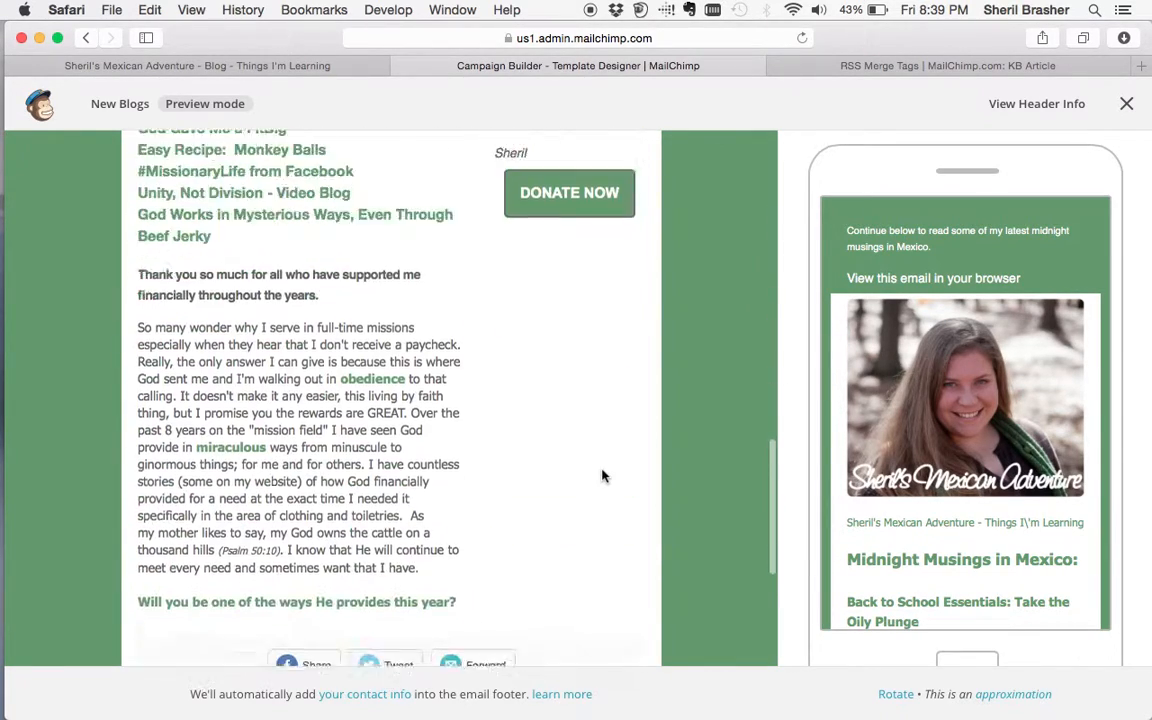
scroll(605, 474, down, 5)
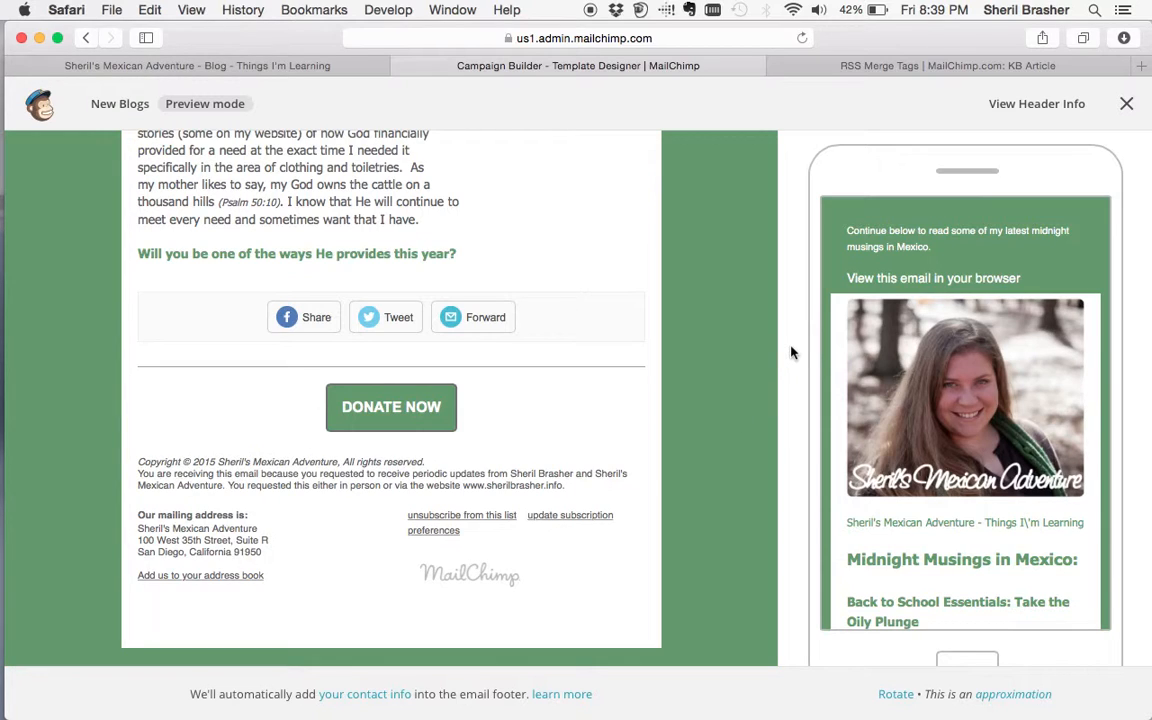
scroll(728, 352, up, 5)
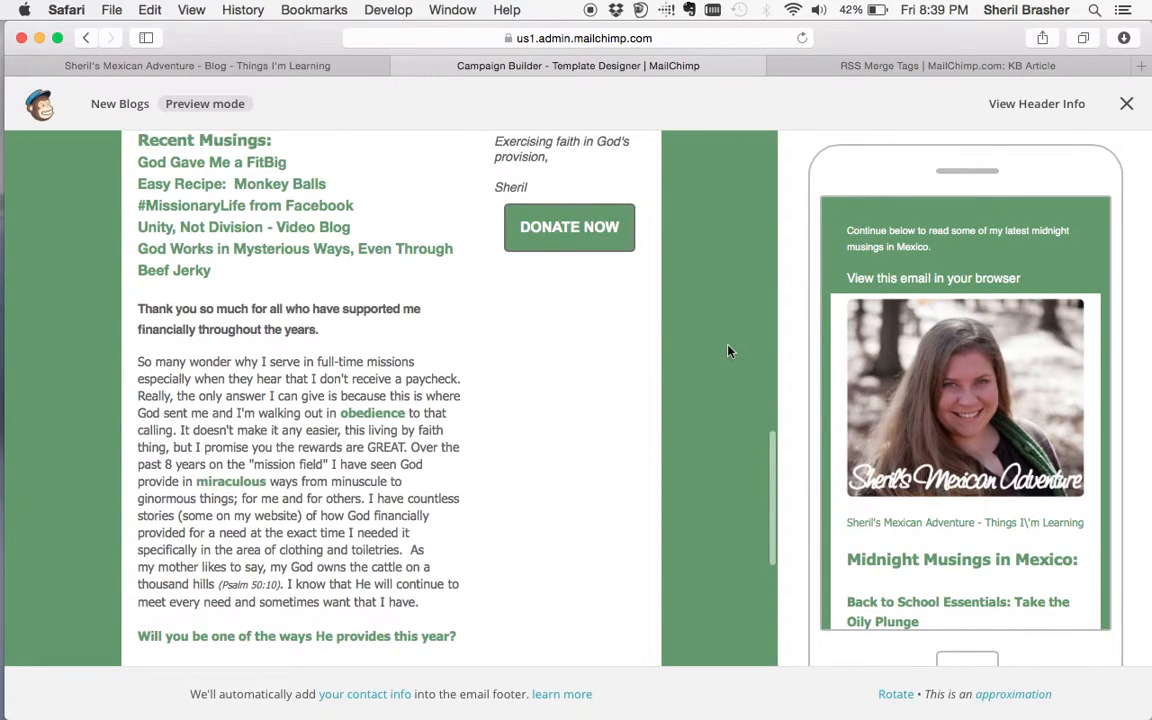
click(1128, 104)
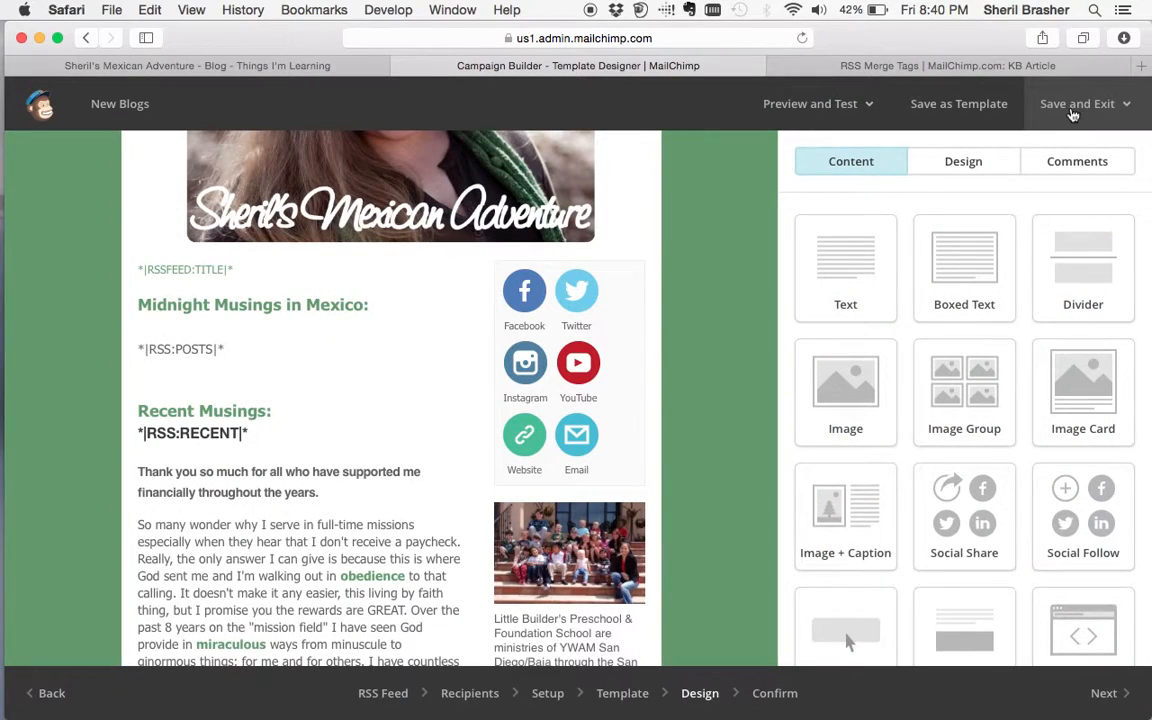
- Save and exit to Campaigns, then delete the copied New Blogs draft, typing DELETE to confirm
click(1070, 112)
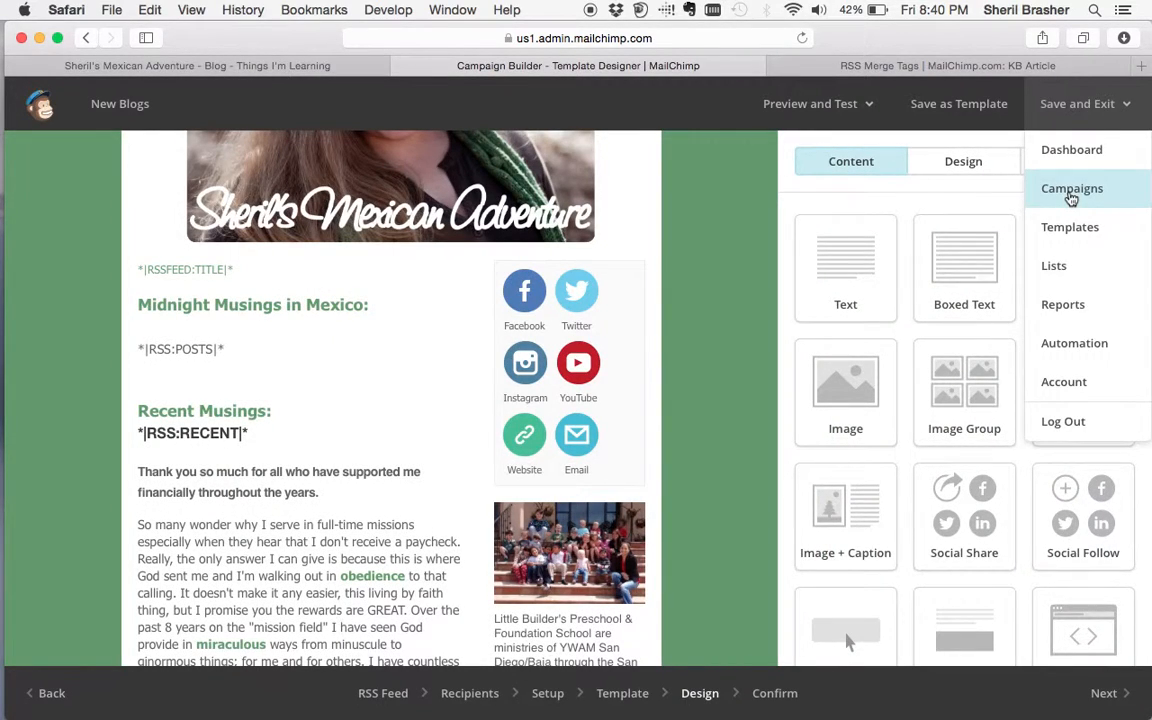
click(1071, 192)
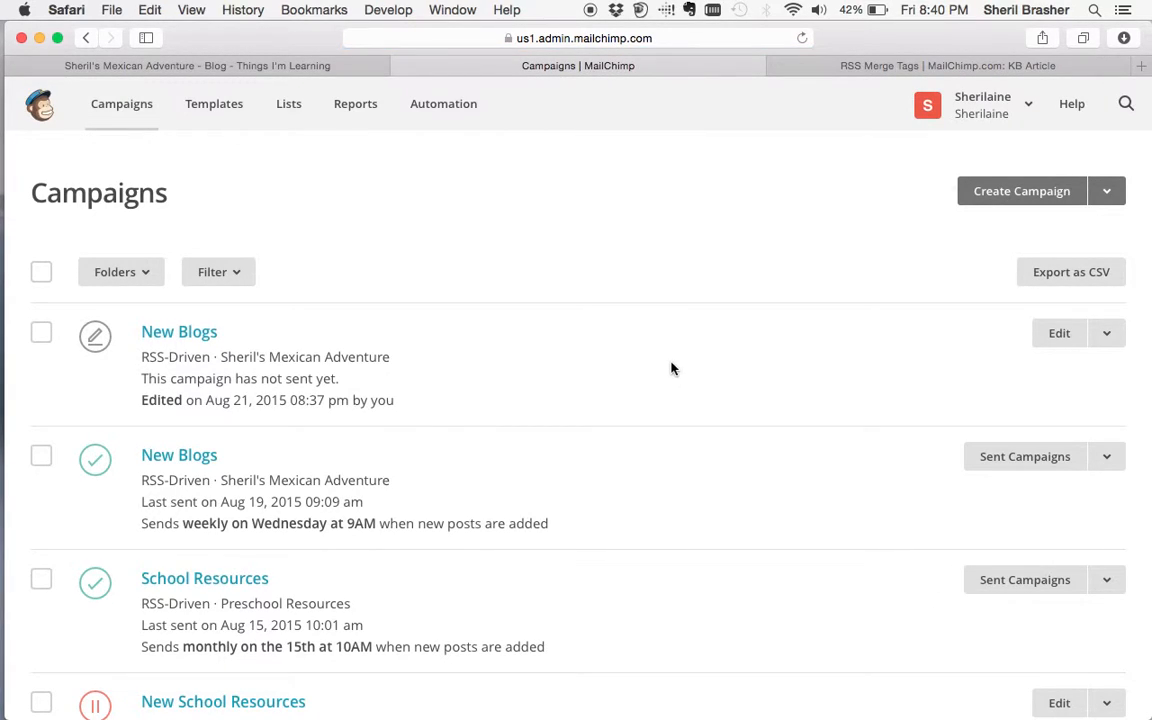
click(43, 338)
click(316, 270)
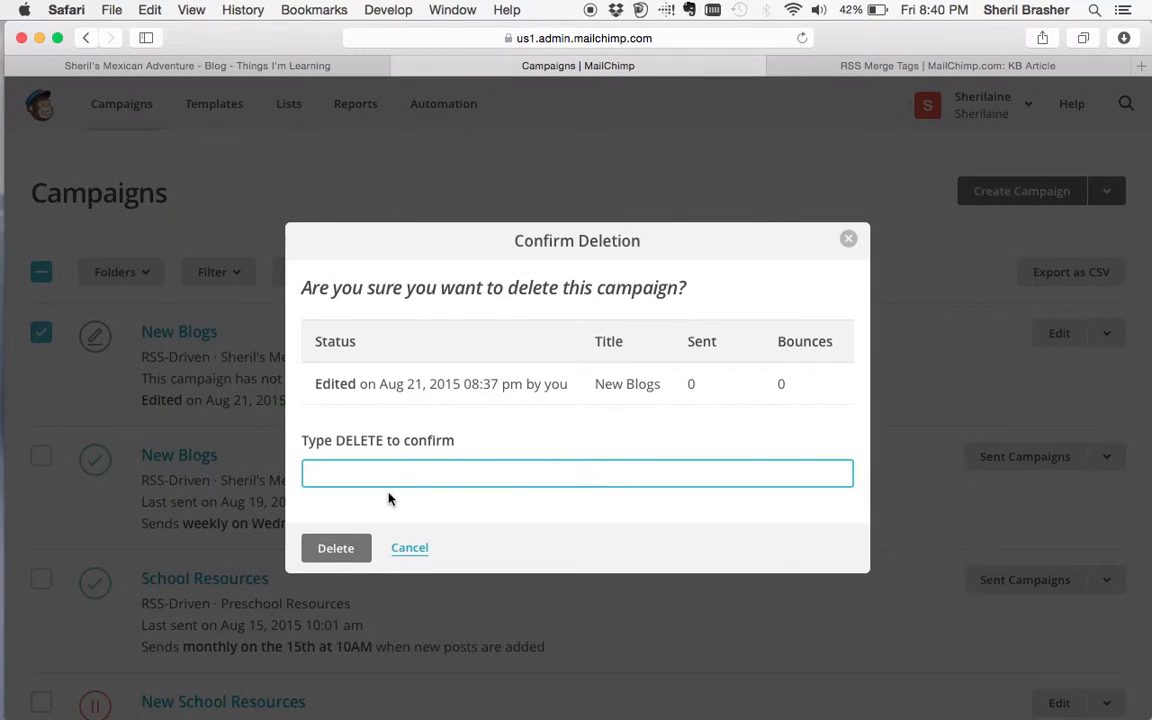
text(DELETE)
click(340, 562)
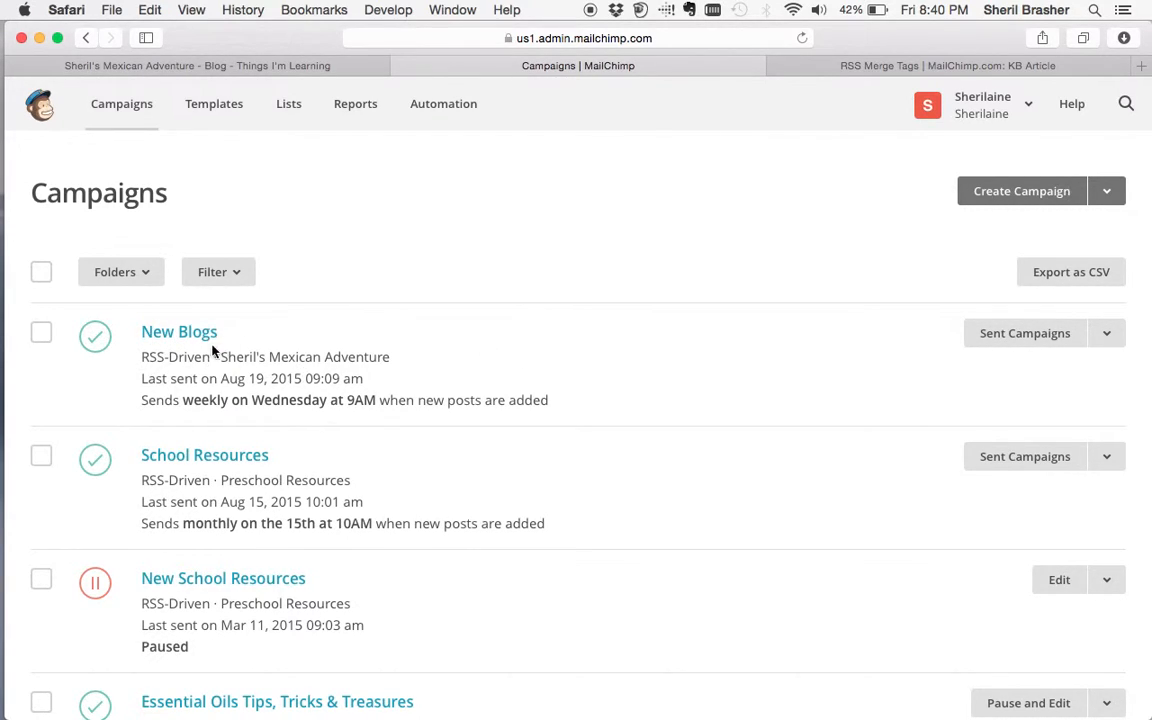
click(1006, 340)
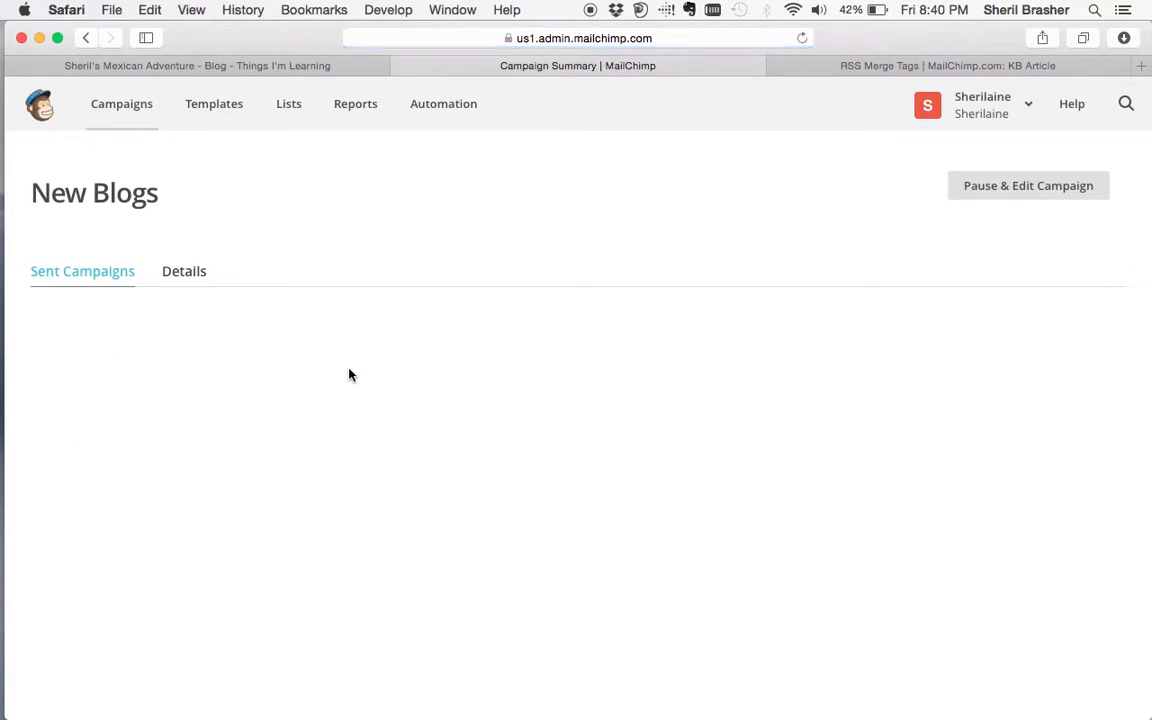
scroll(349, 375, down, 3)
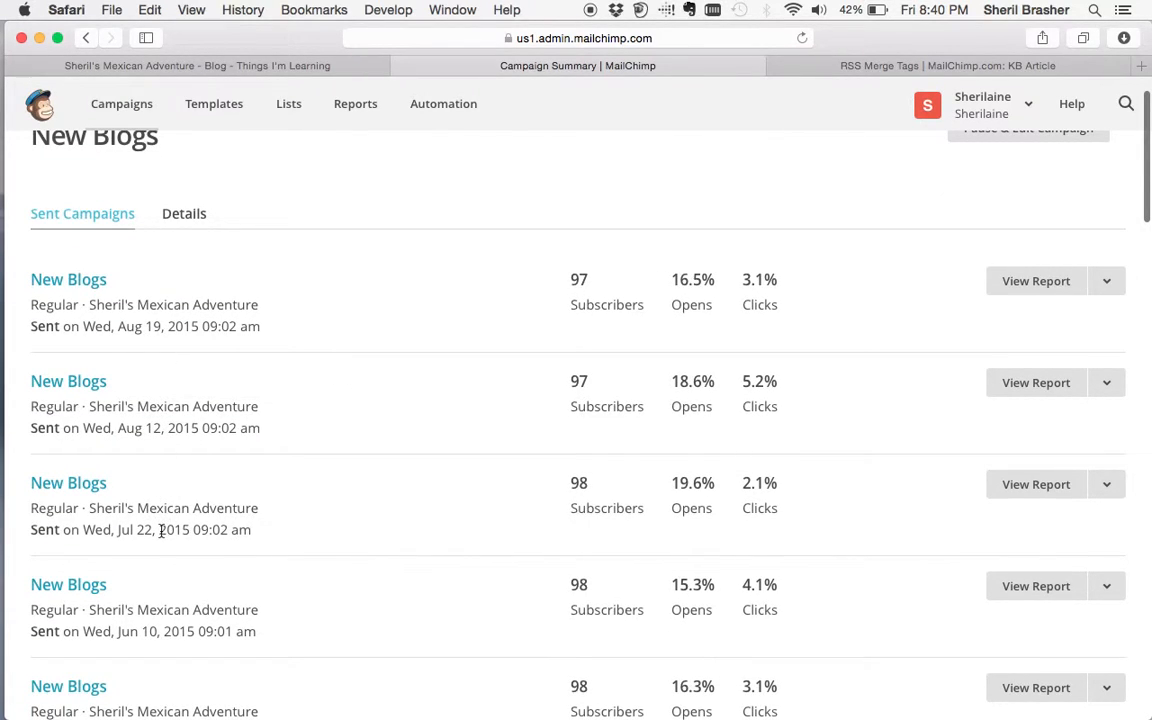
scroll(161, 570, down, 10)
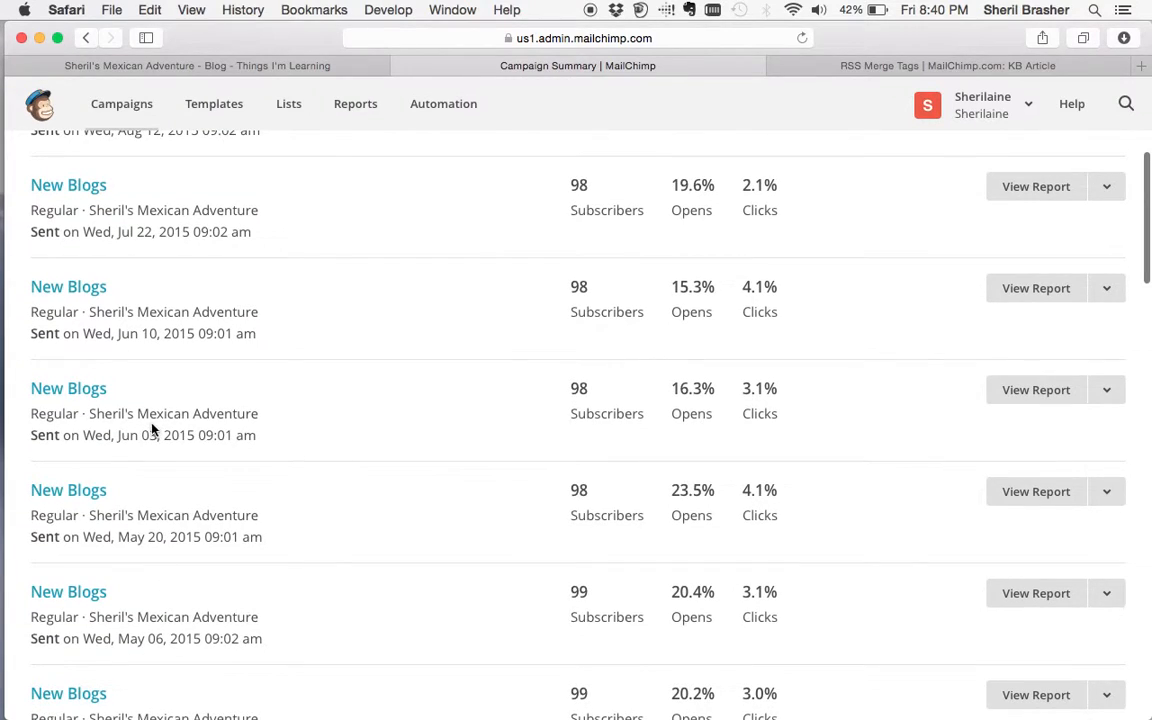
scroll(161, 538, down, 8)
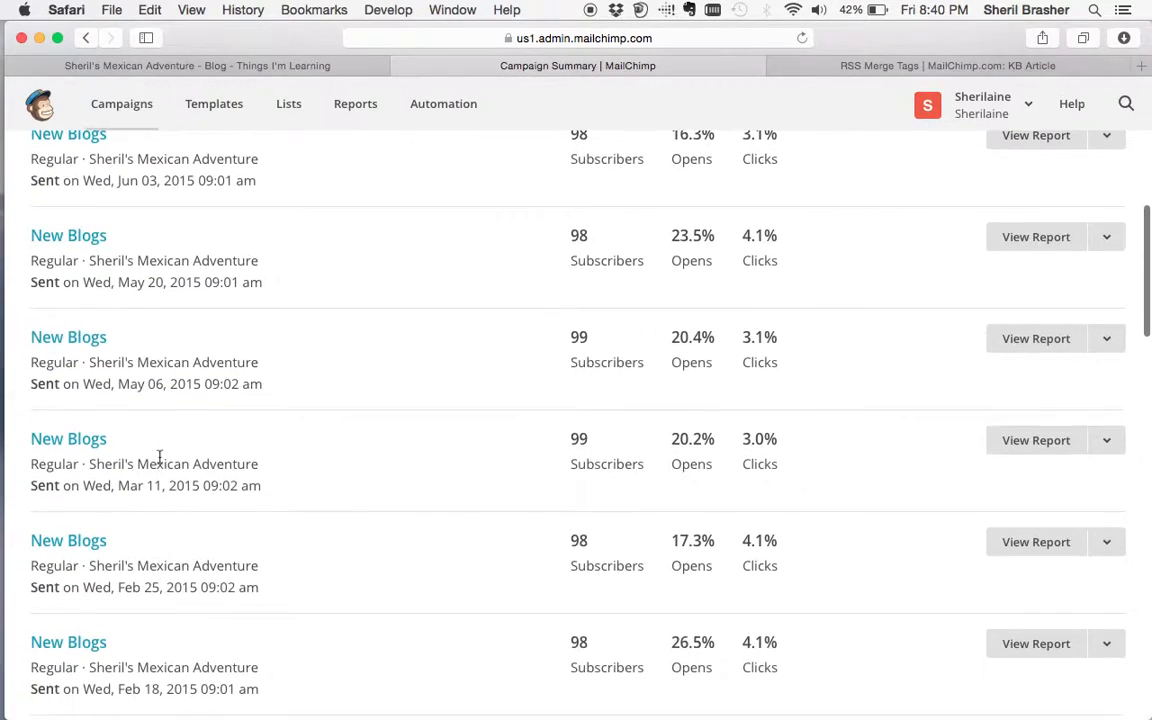
scroll(163, 606, down, 15)
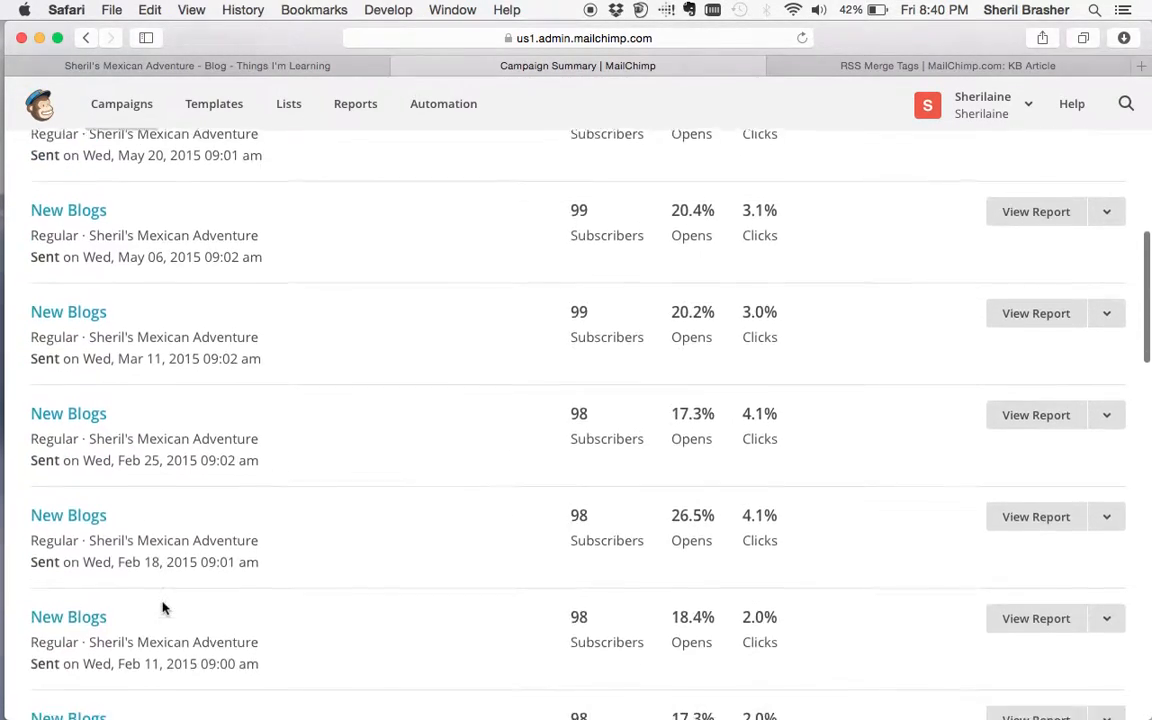
scroll(163, 606, down, 5)
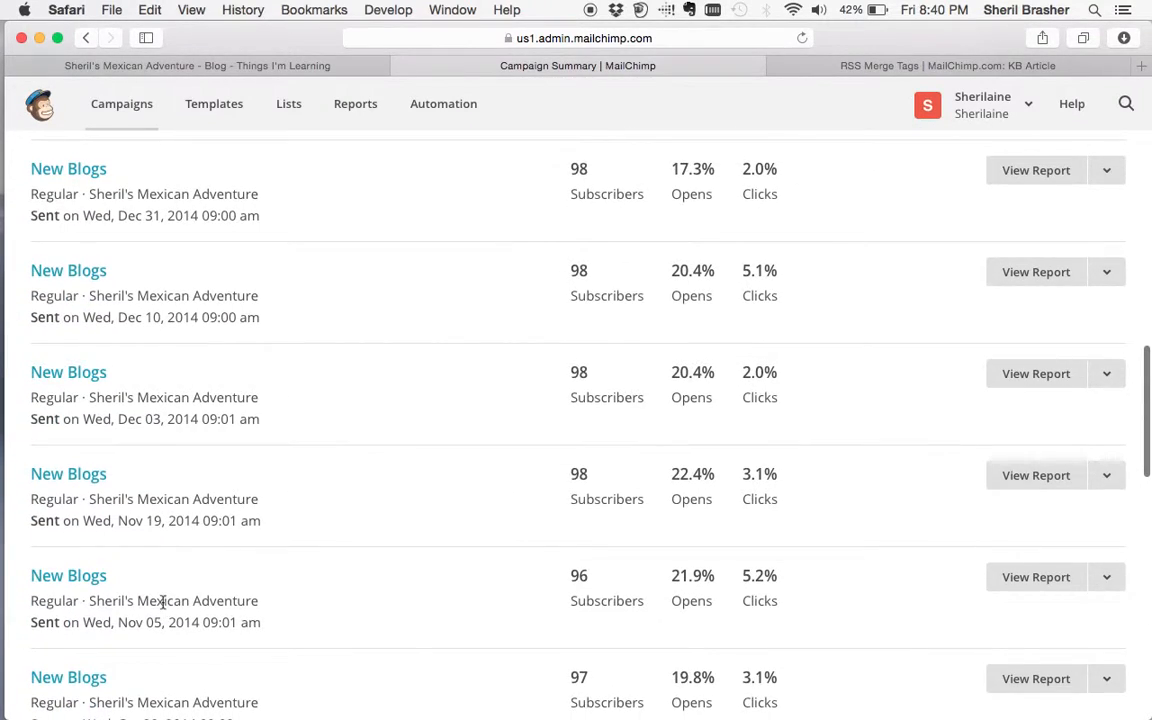
scroll(162, 601, up, 12)
scroll(162, 601, up, 2)
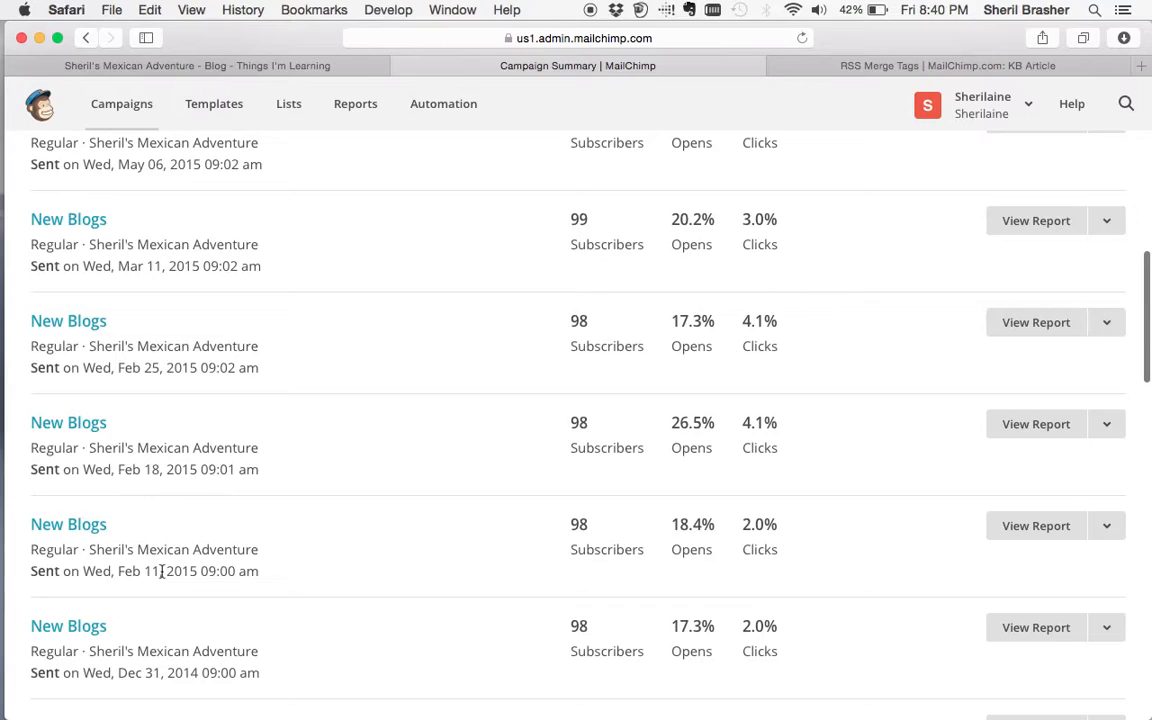
click(159, 463)
click(158, 371)
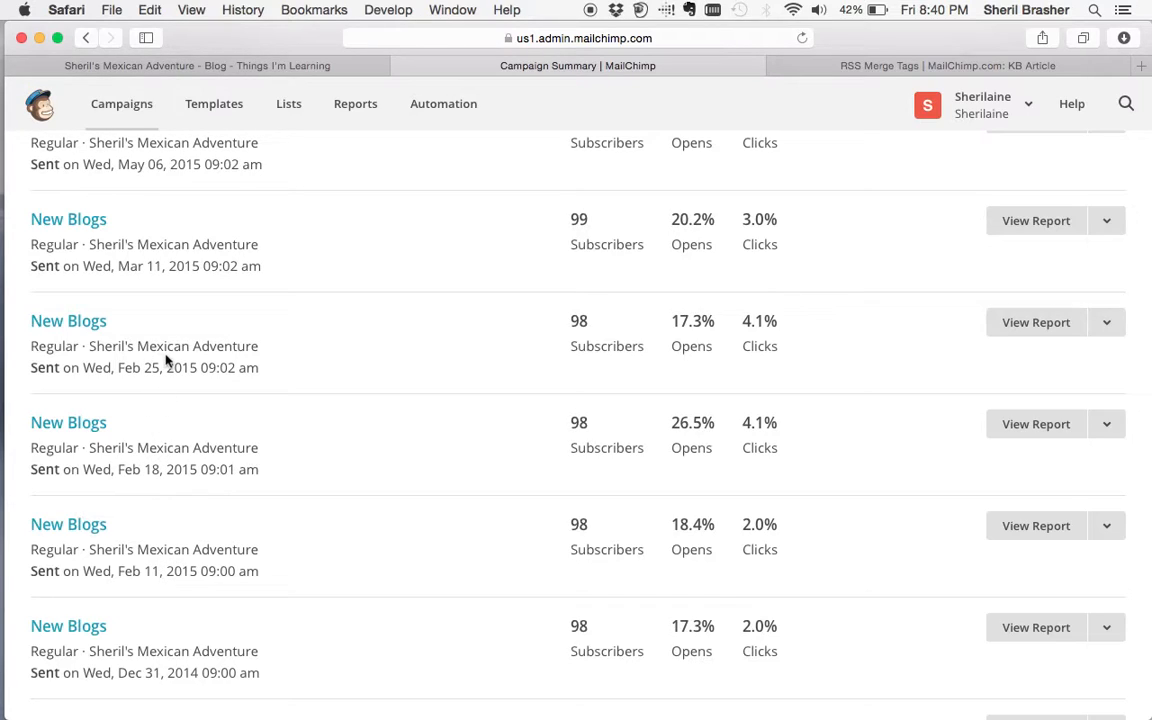
scroll(175, 365, up, 2)
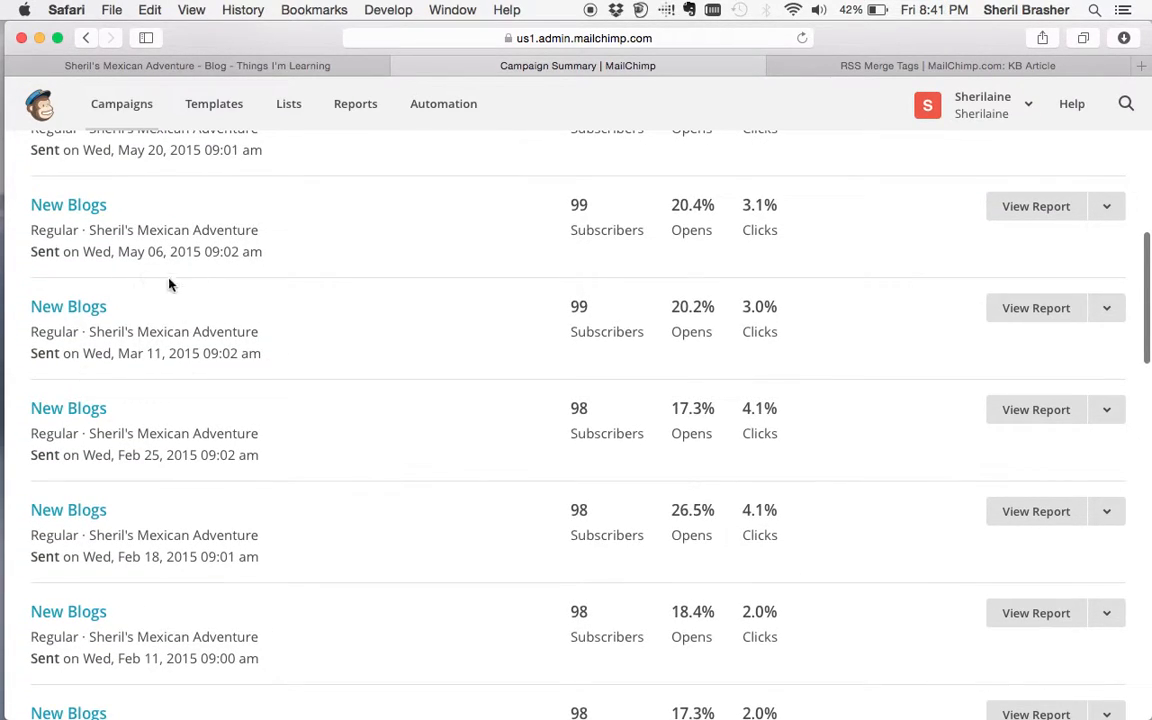
scroll(157, 290, up, 3)
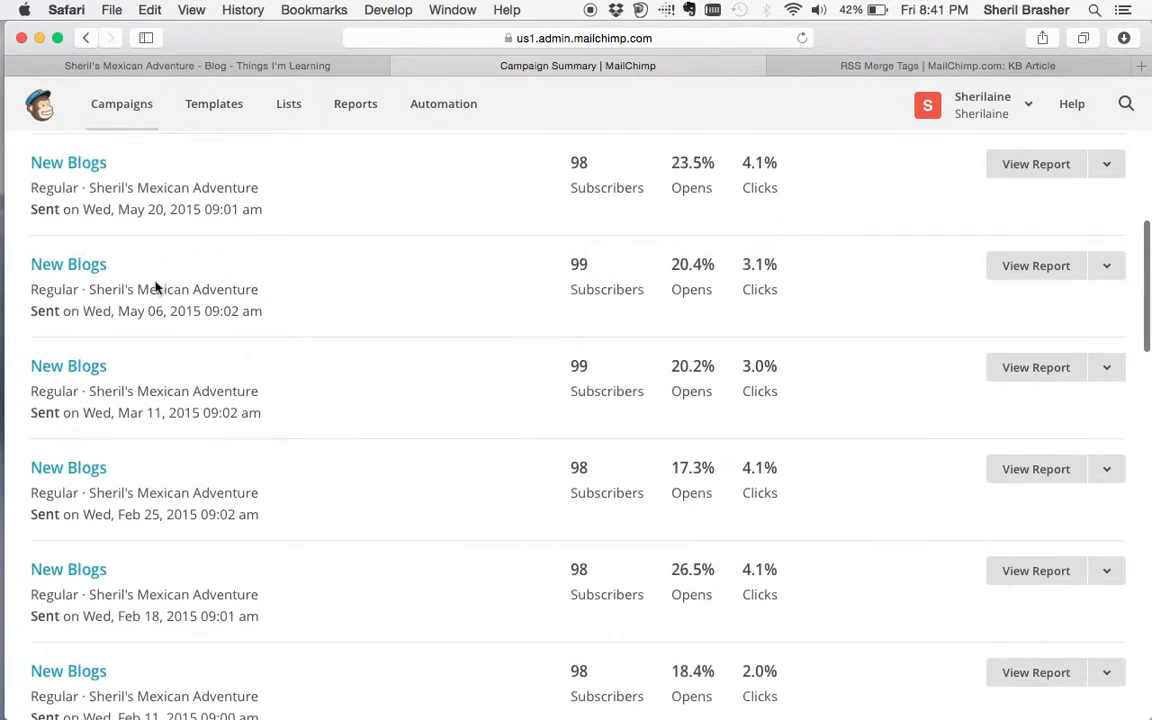
scroll(170, 293, up, 3)
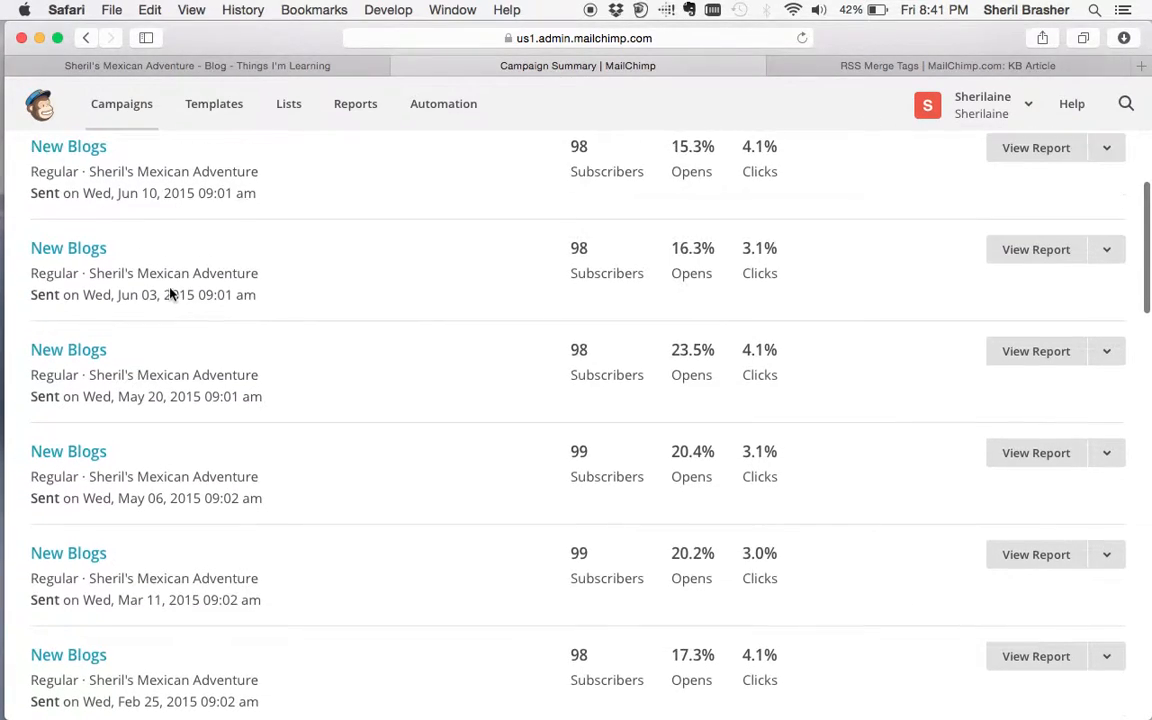
scroll(165, 240, up, 4)
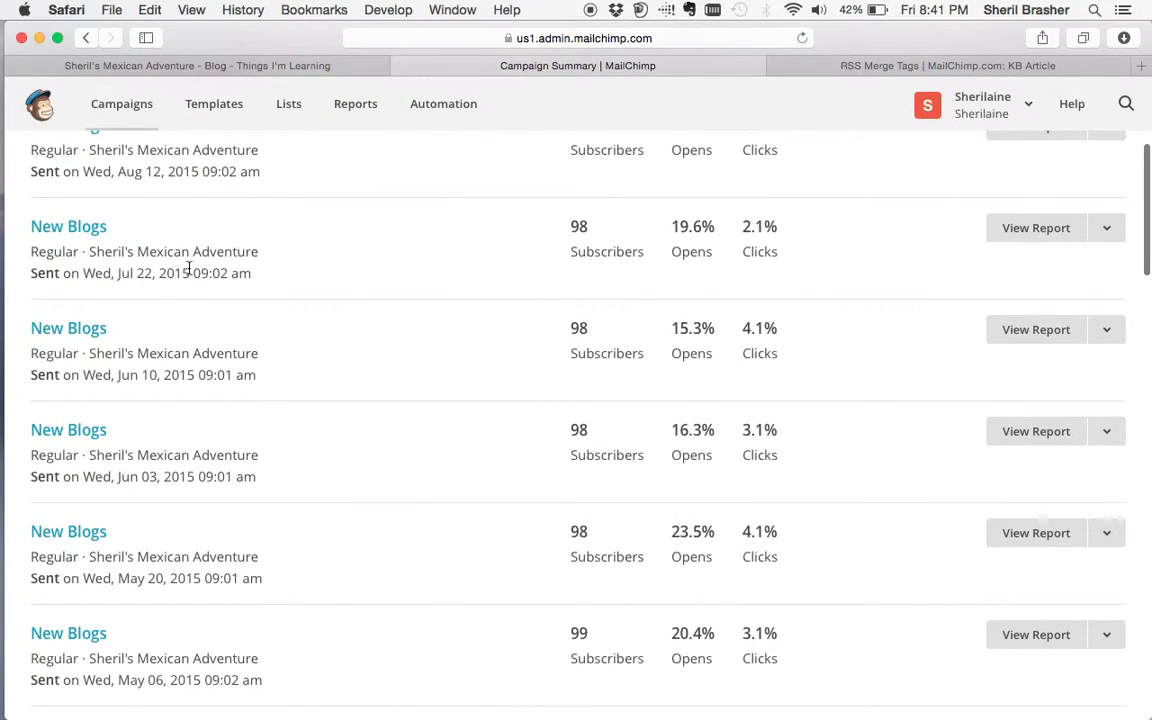
scroll(188, 267, up, 5)
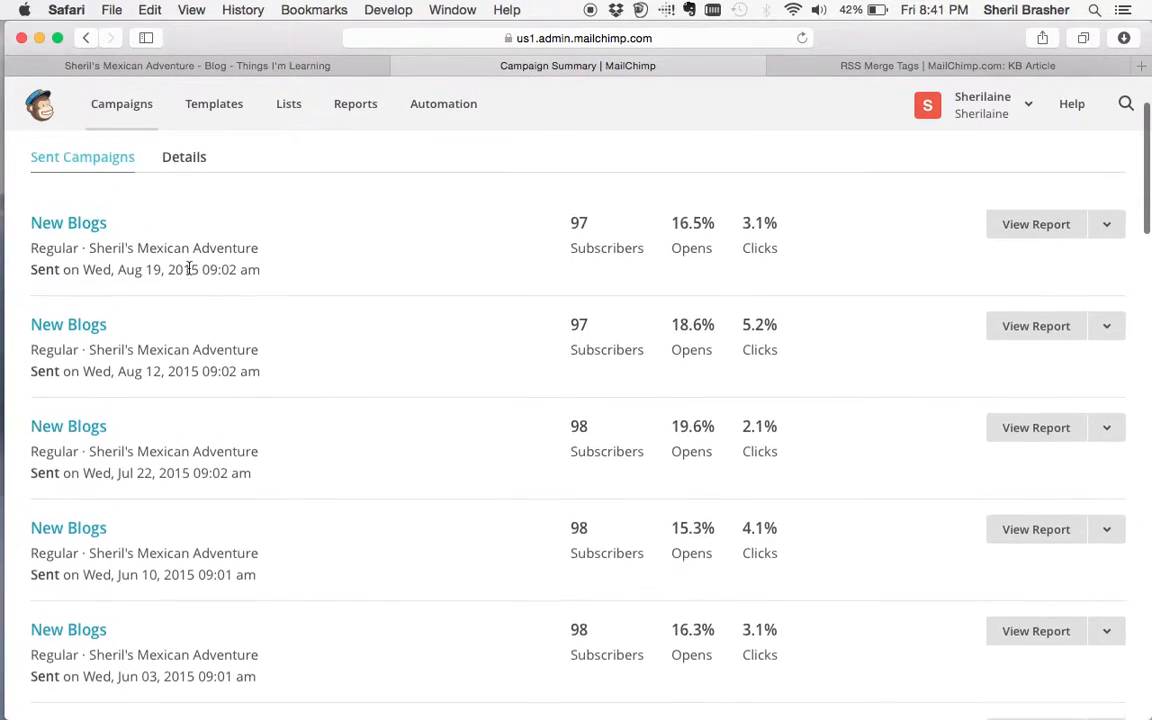
scroll(188, 270, down, 10)
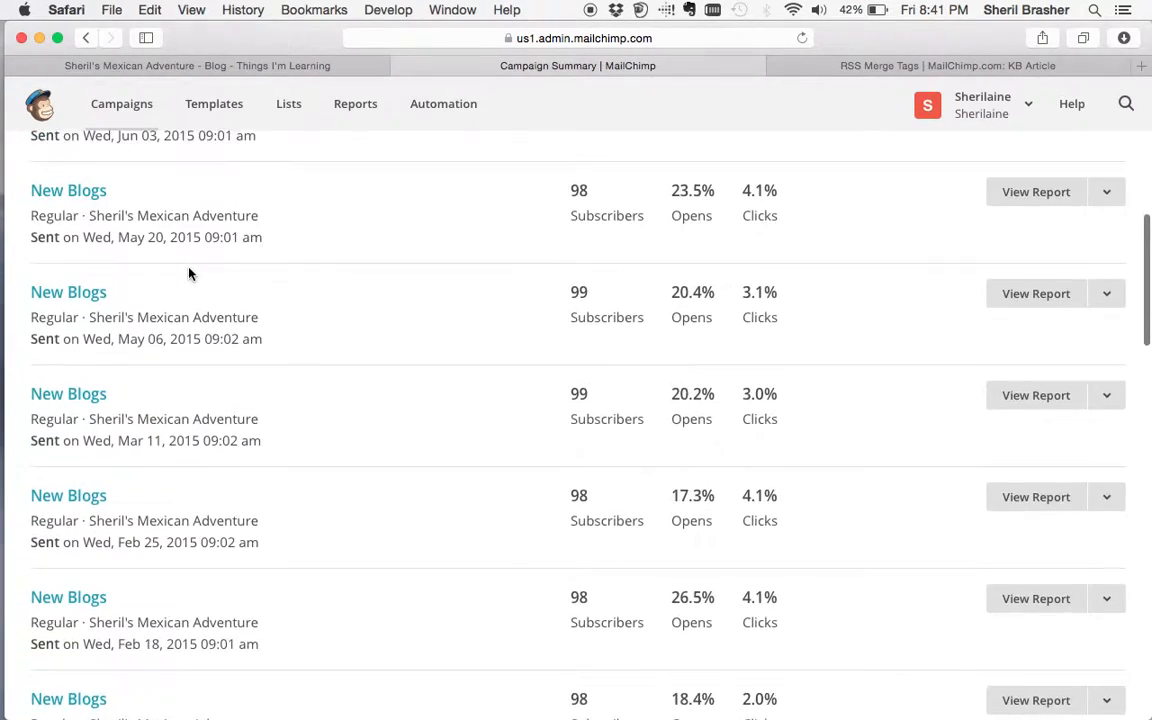
scroll(188, 270, down, 3)
scroll(188, 270, up, 15)
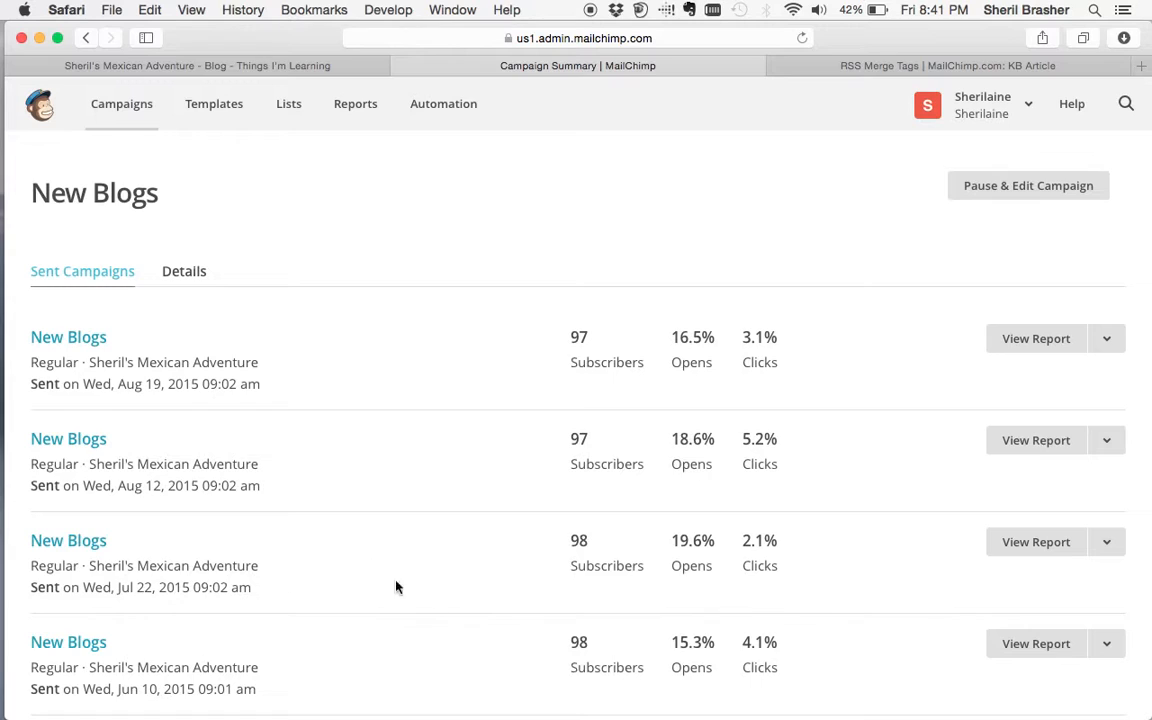
- Check open and click counts in the campaign history, then return to the blog's Safari tab
scroll(582, 610, down, 10)
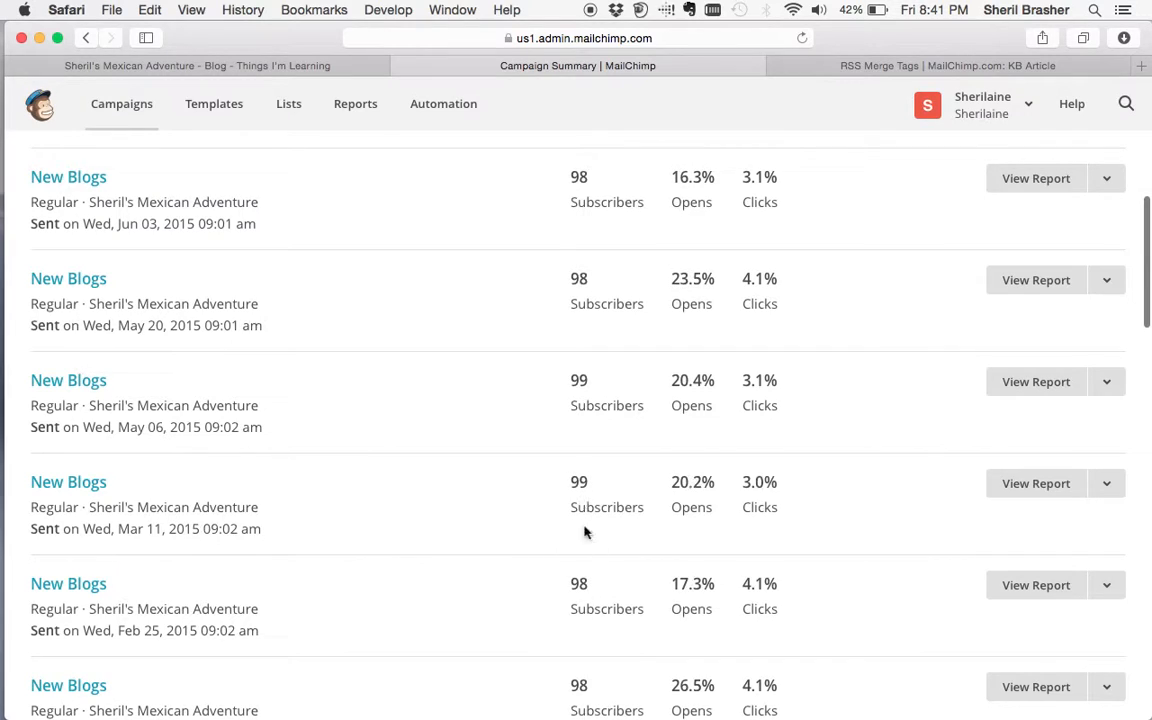
scroll(583, 482, up, 3)
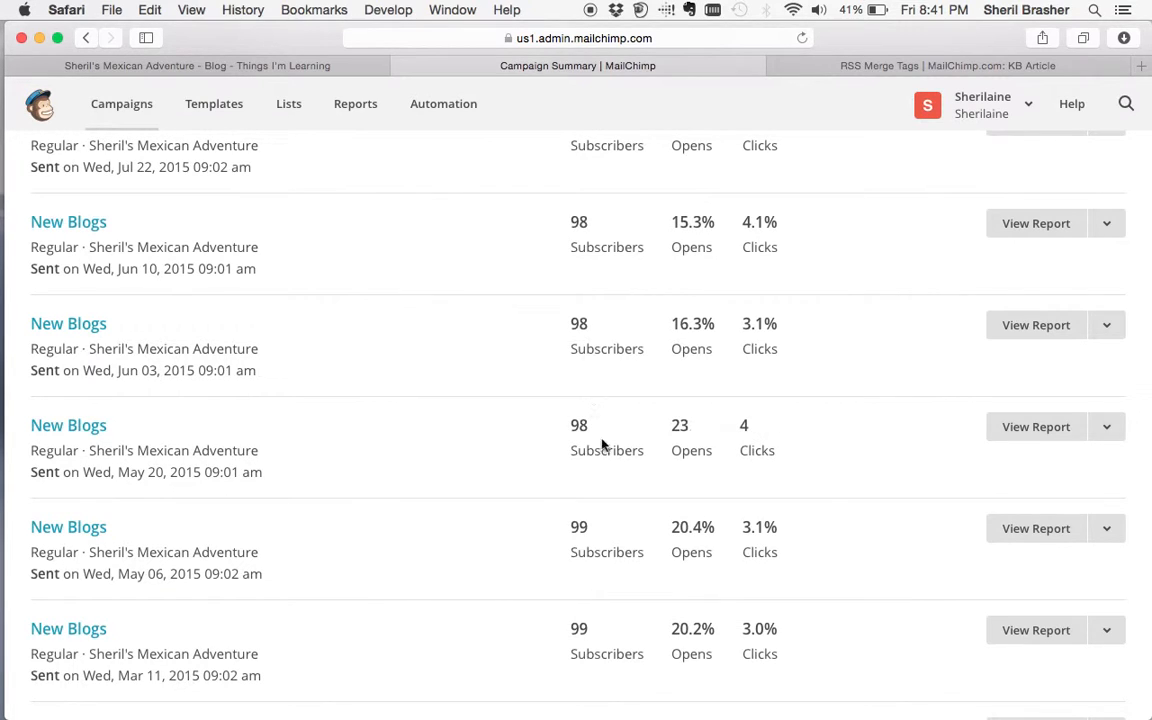
scroll(582, 320, up, 1)
scroll(582, 320, up, 5)
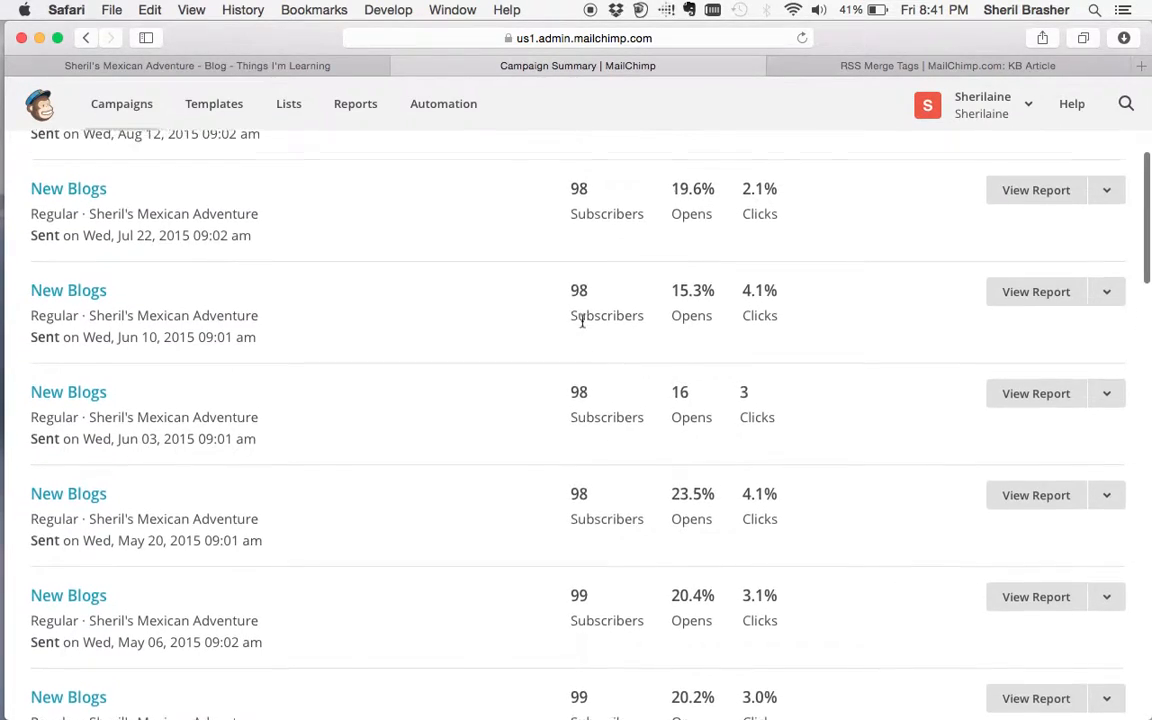
scroll(582, 320, up, 3)
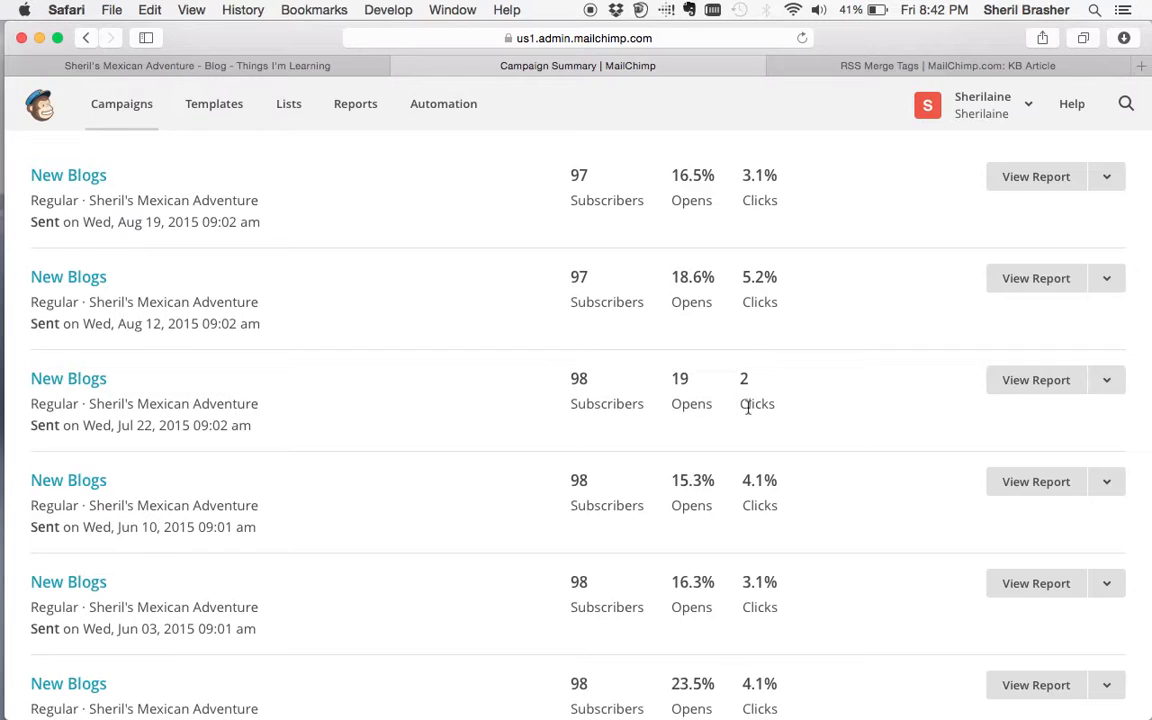
scroll(722, 476, down, 2)
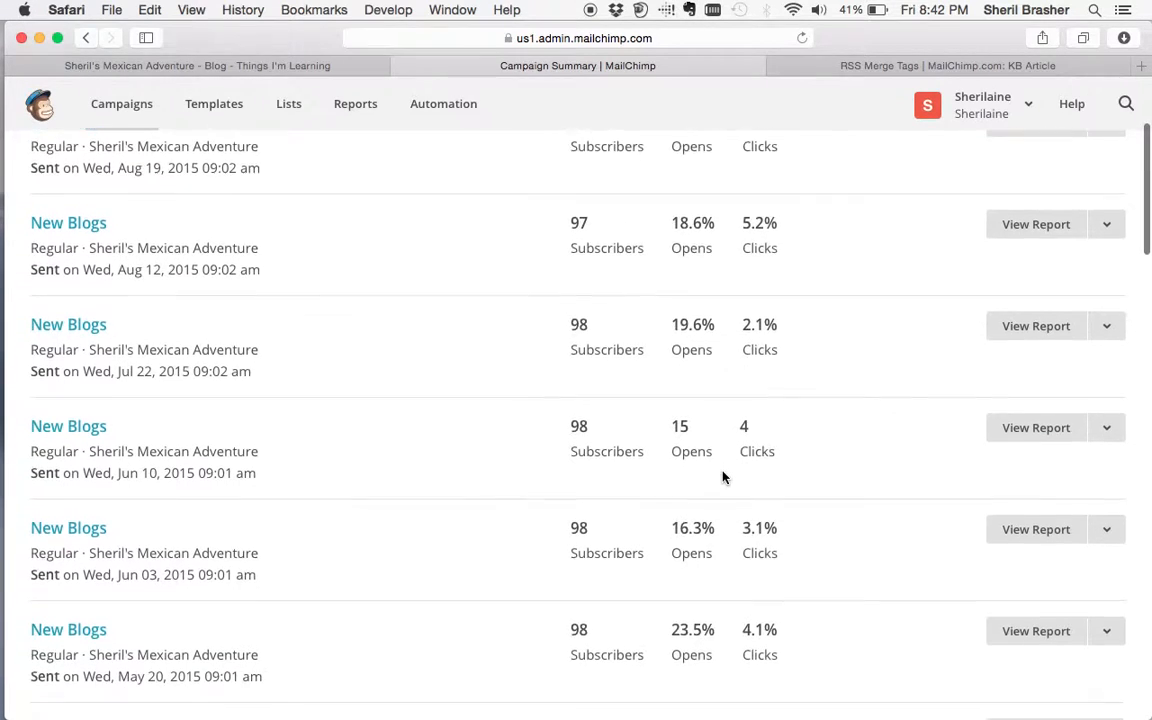
scroll(722, 476, down, 10)
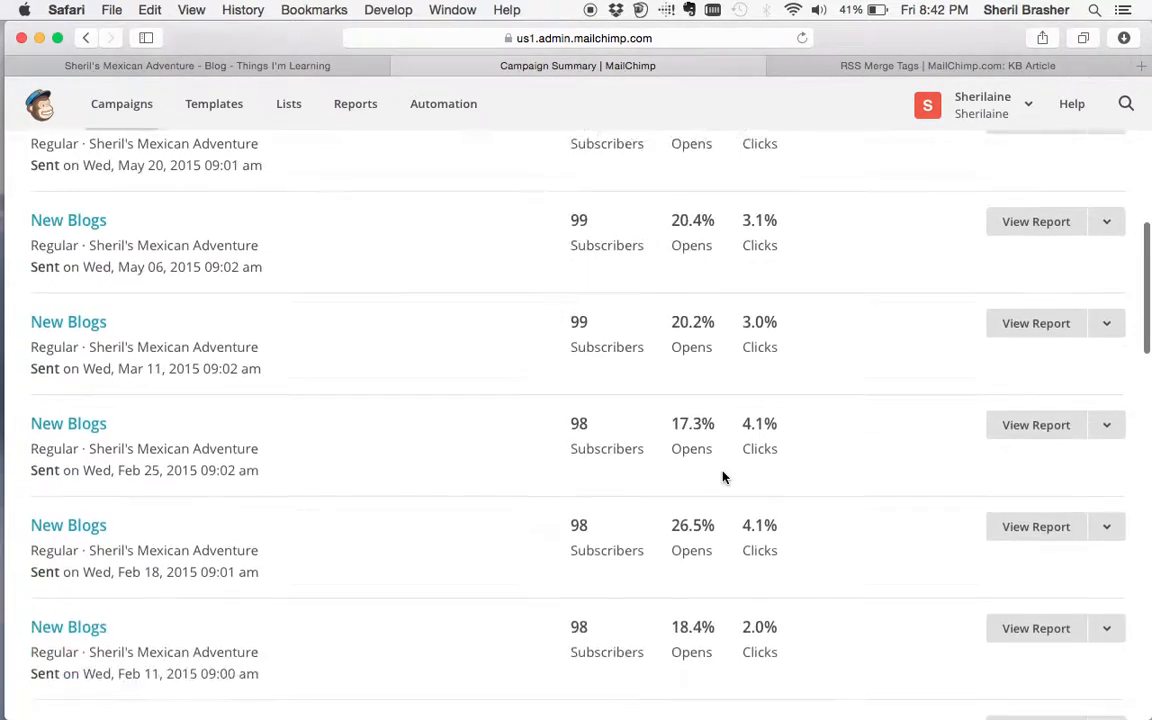
scroll(722, 476, down, 10)
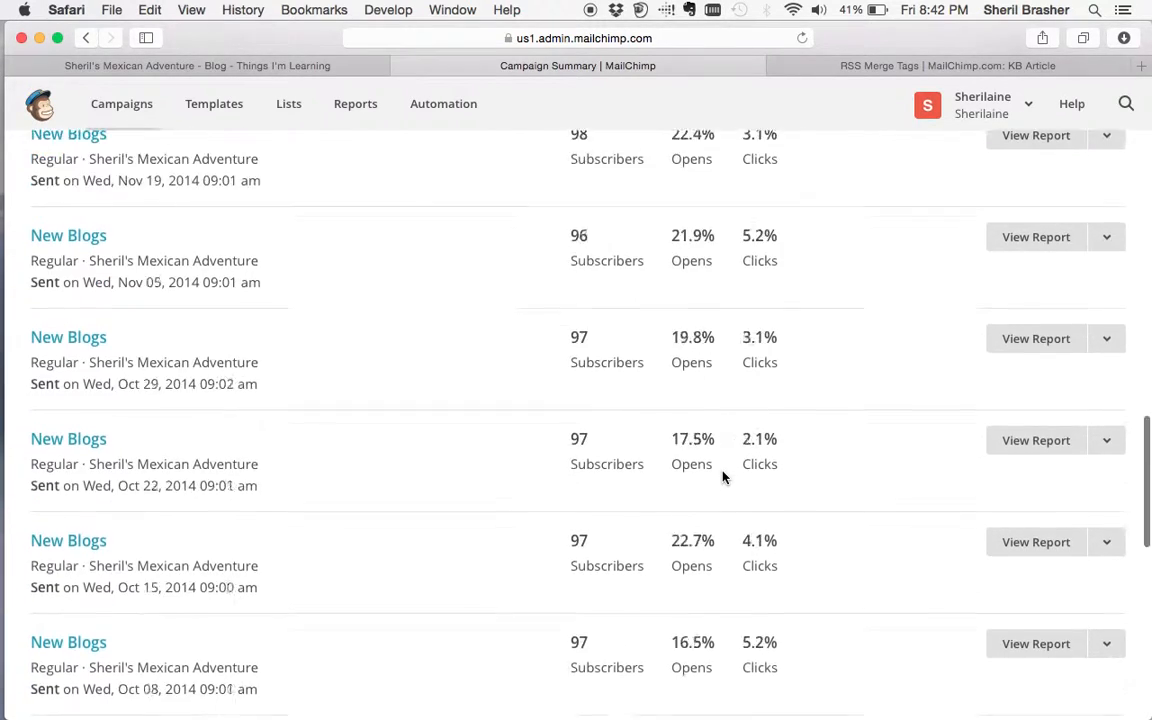
scroll(722, 477, up, 5)
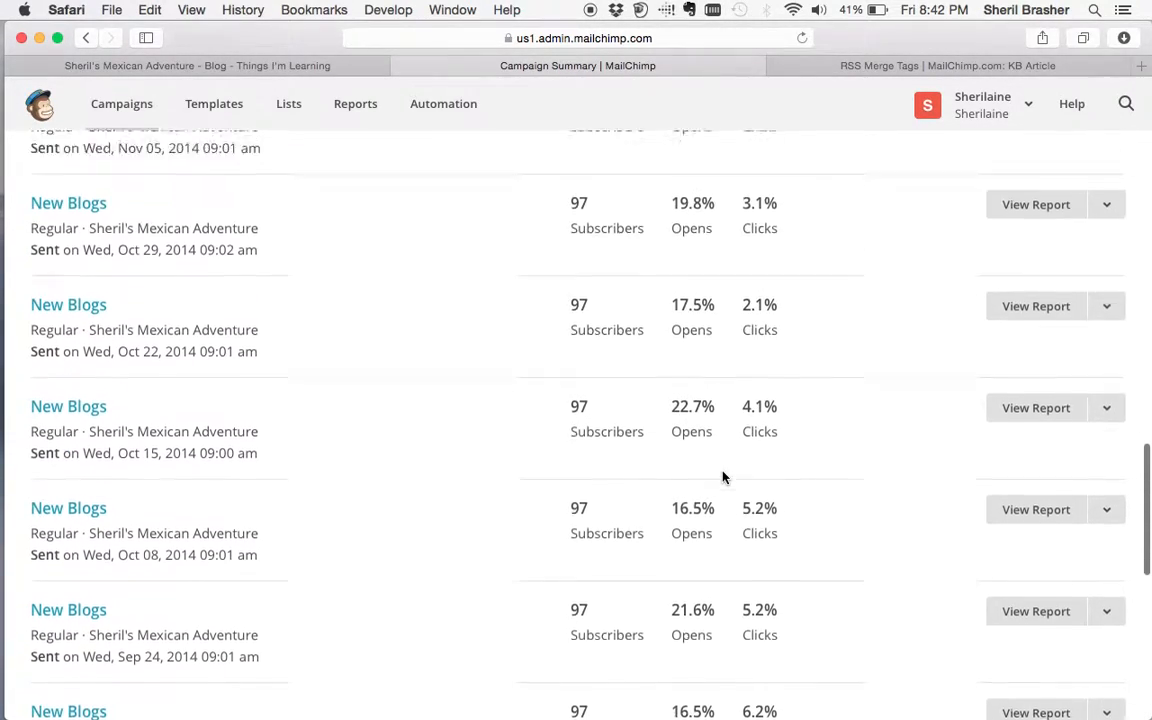
mouse_move(722, 476)
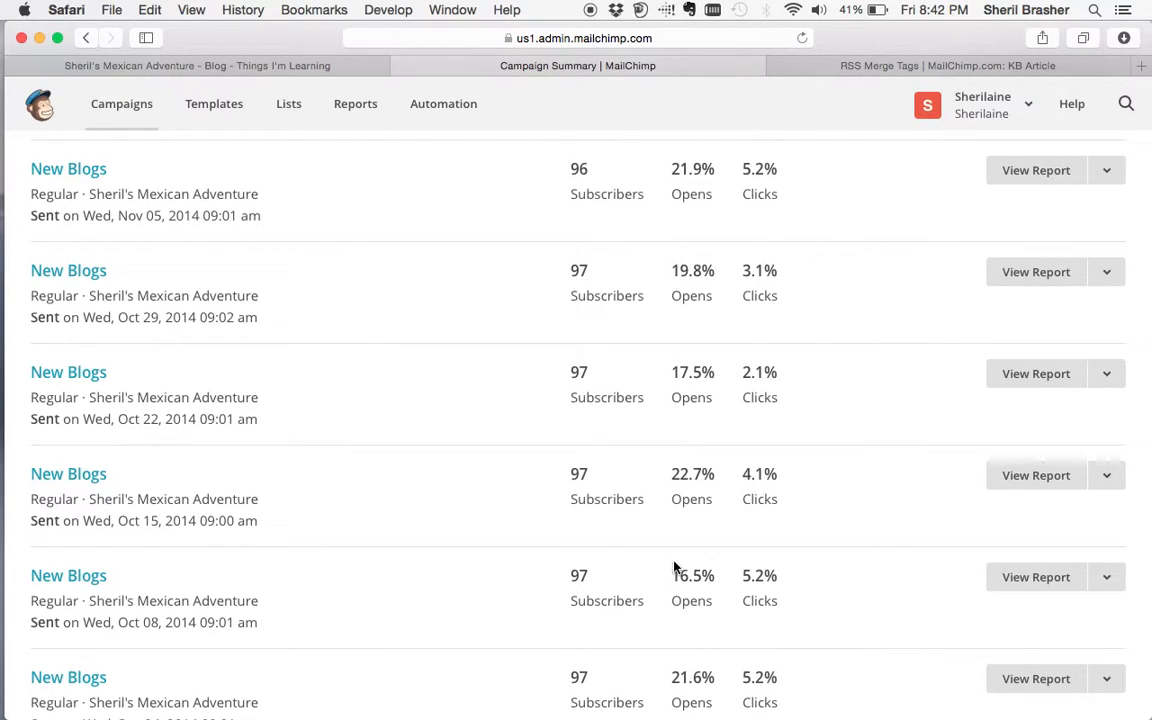
scroll(676, 555, up, 5)
scroll(676, 567, up, 4)
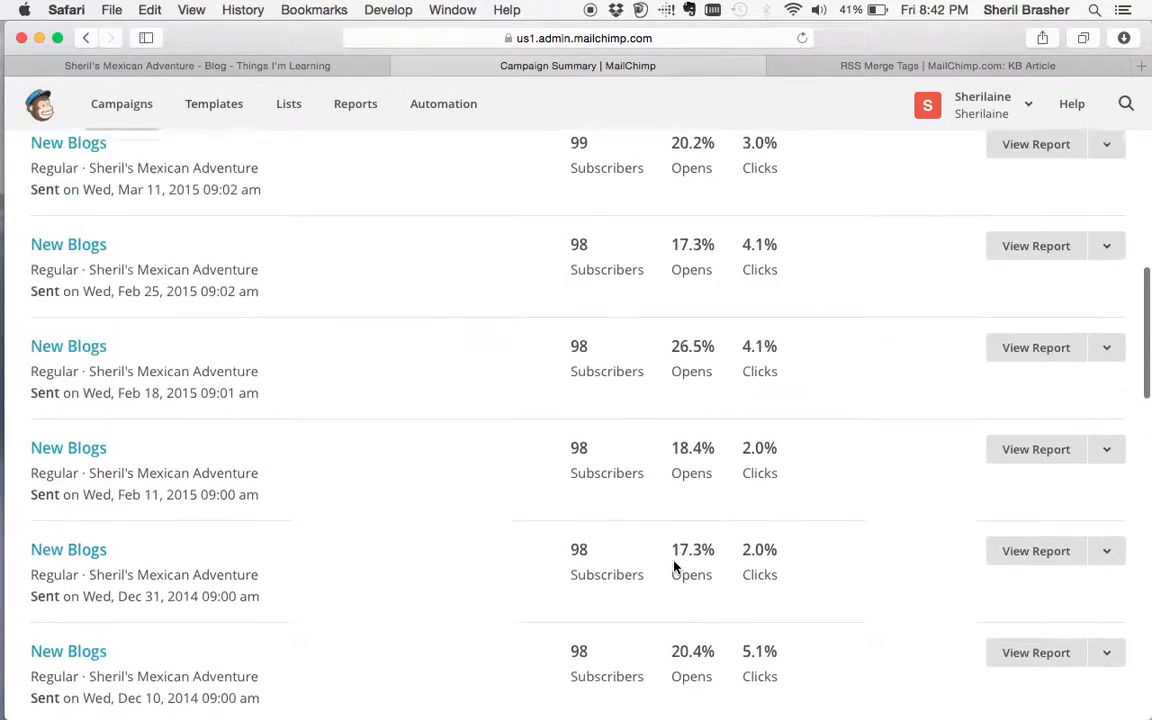
scroll(686, 424, up, 6)
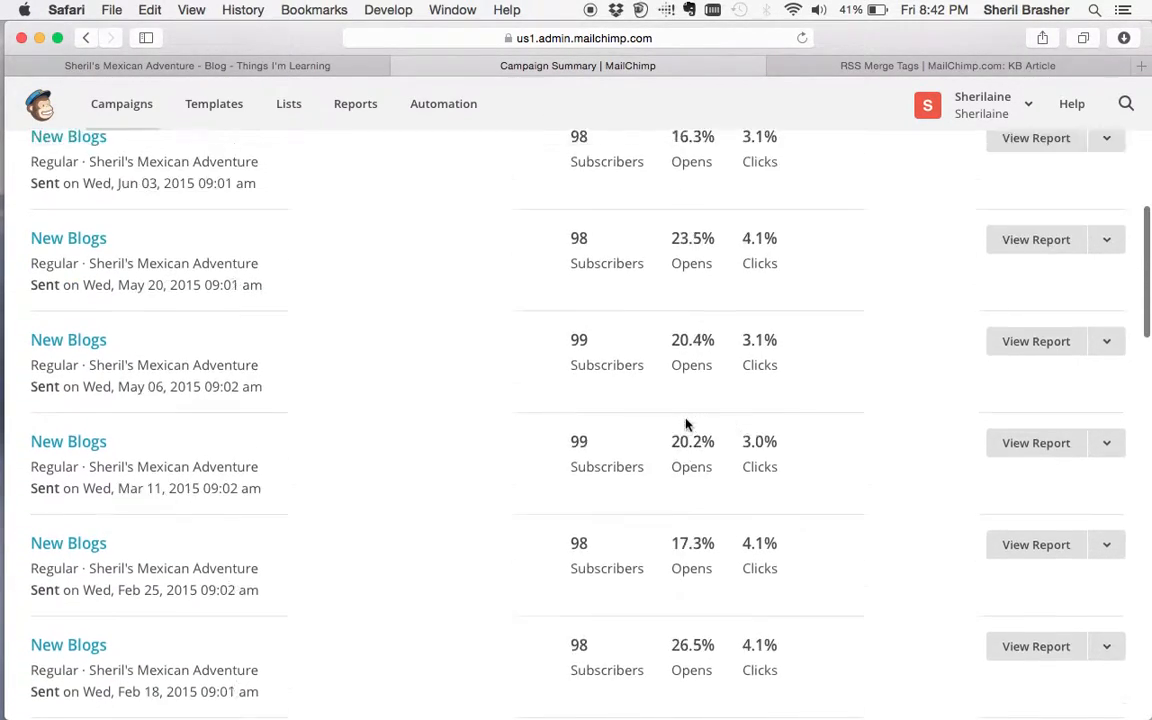
scroll(686, 424, up, 3)
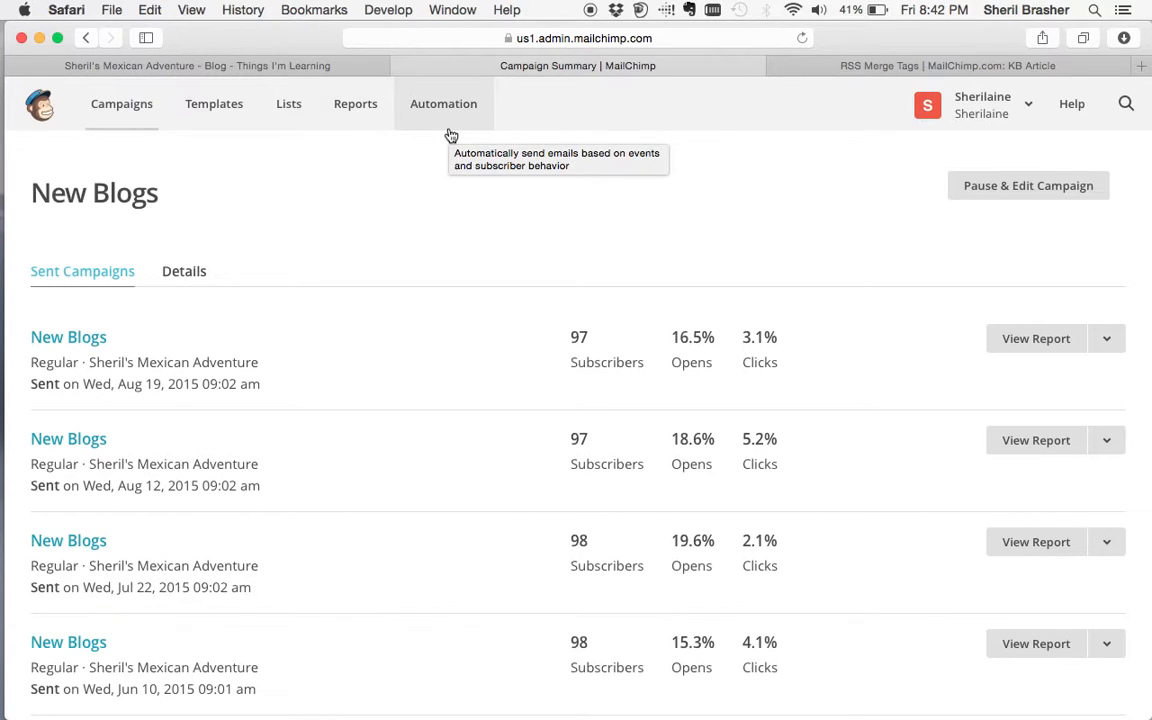
click(288, 64)
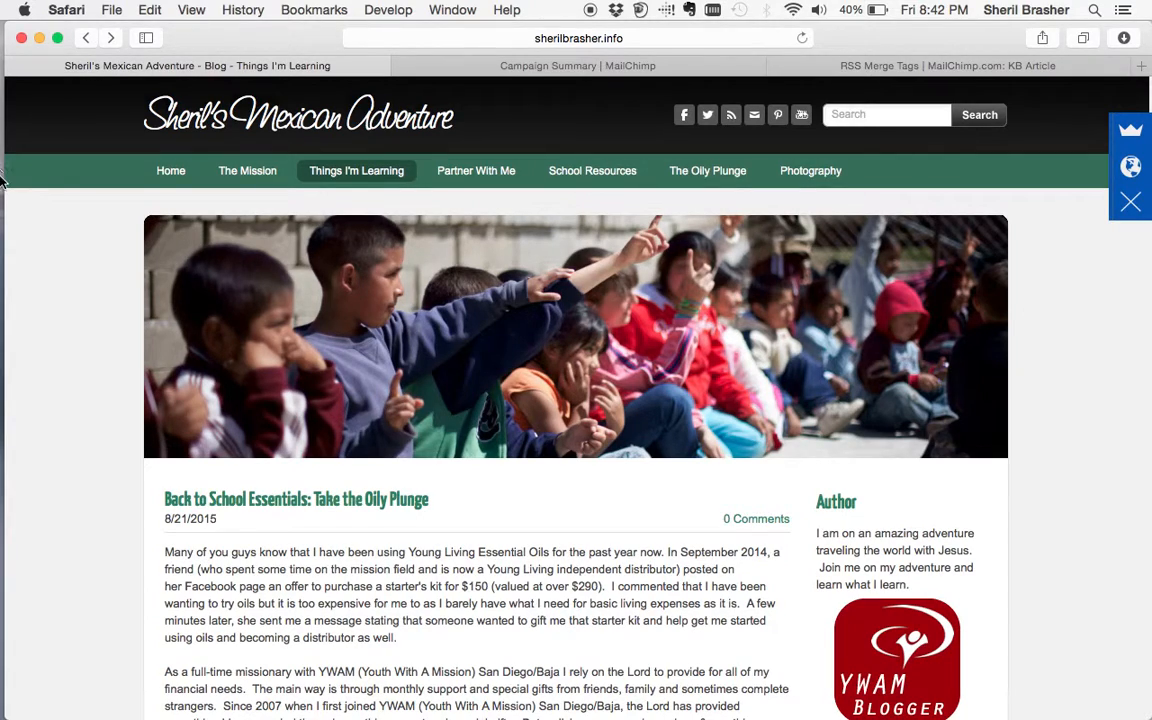
- Bring up Apple Mail's combined iCloud and Google Inbox and place the cursor in its search field
mouse_move(3, 178)
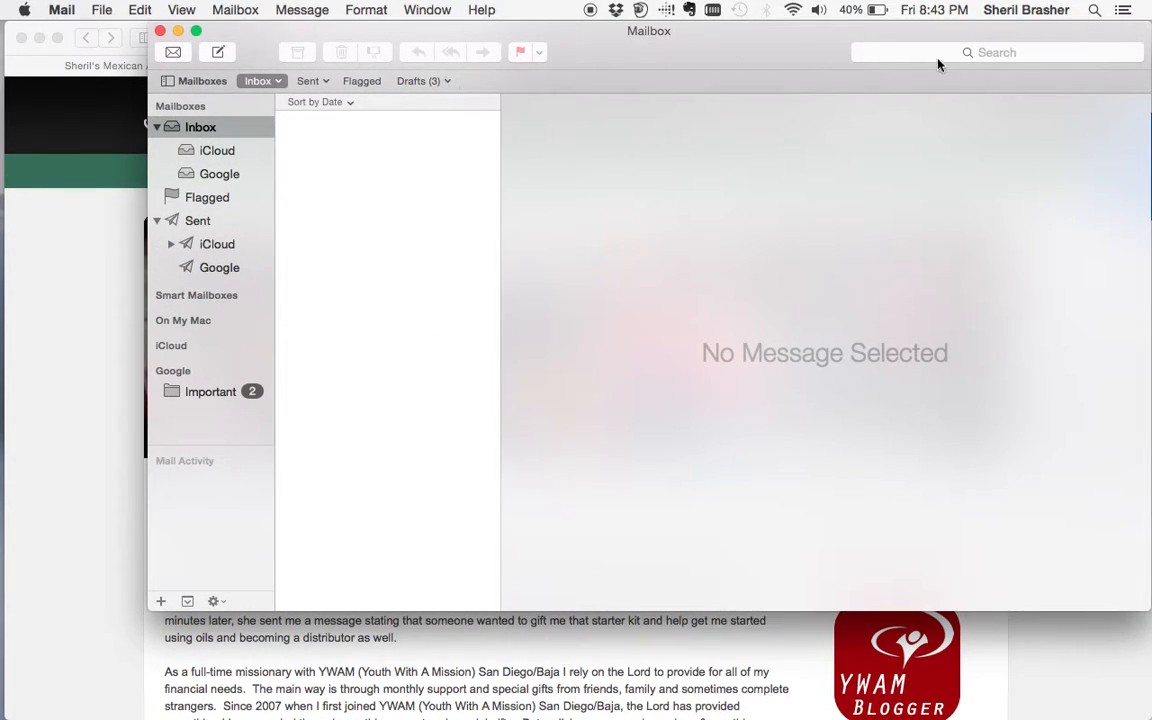
click(990, 55)
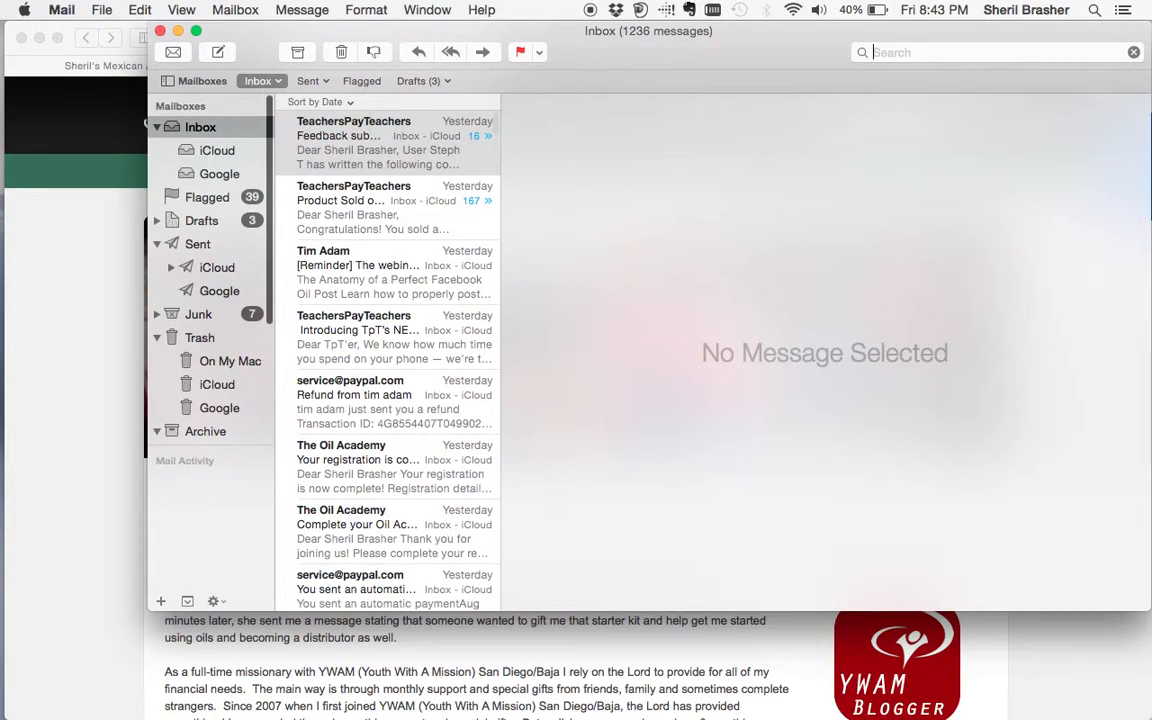
- Search the inbox for 'school resources', open the School Resources newsletter, and enlarge the window
text(school resources)
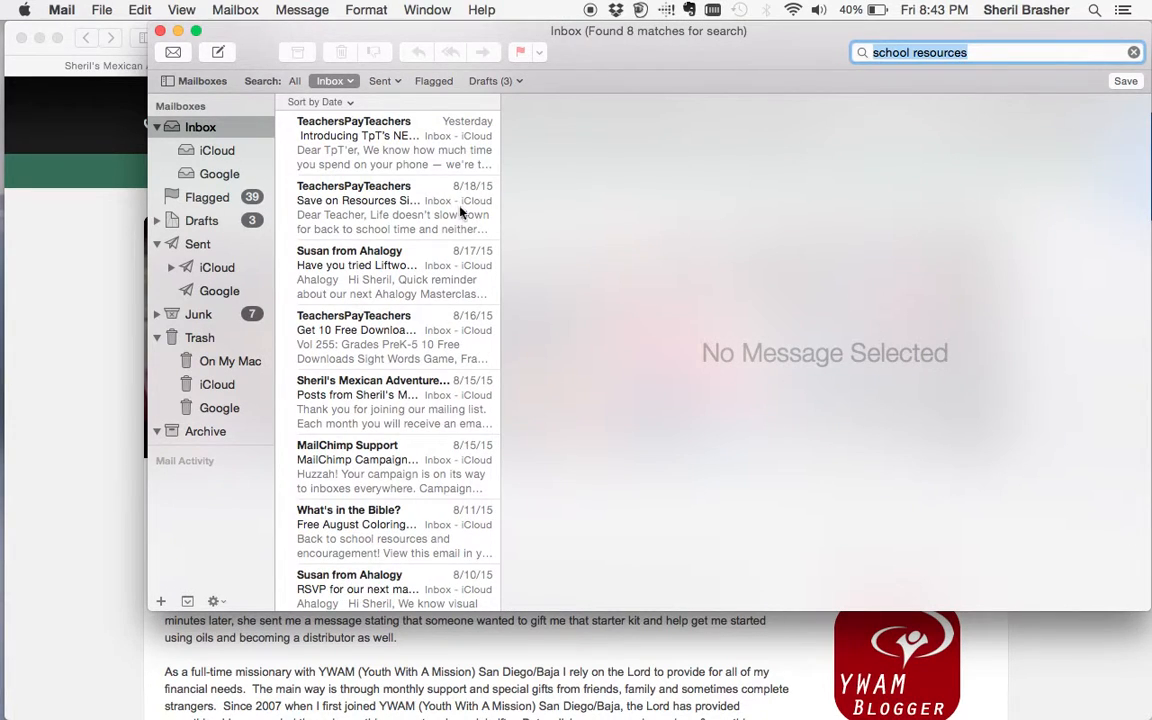
click(395, 410)
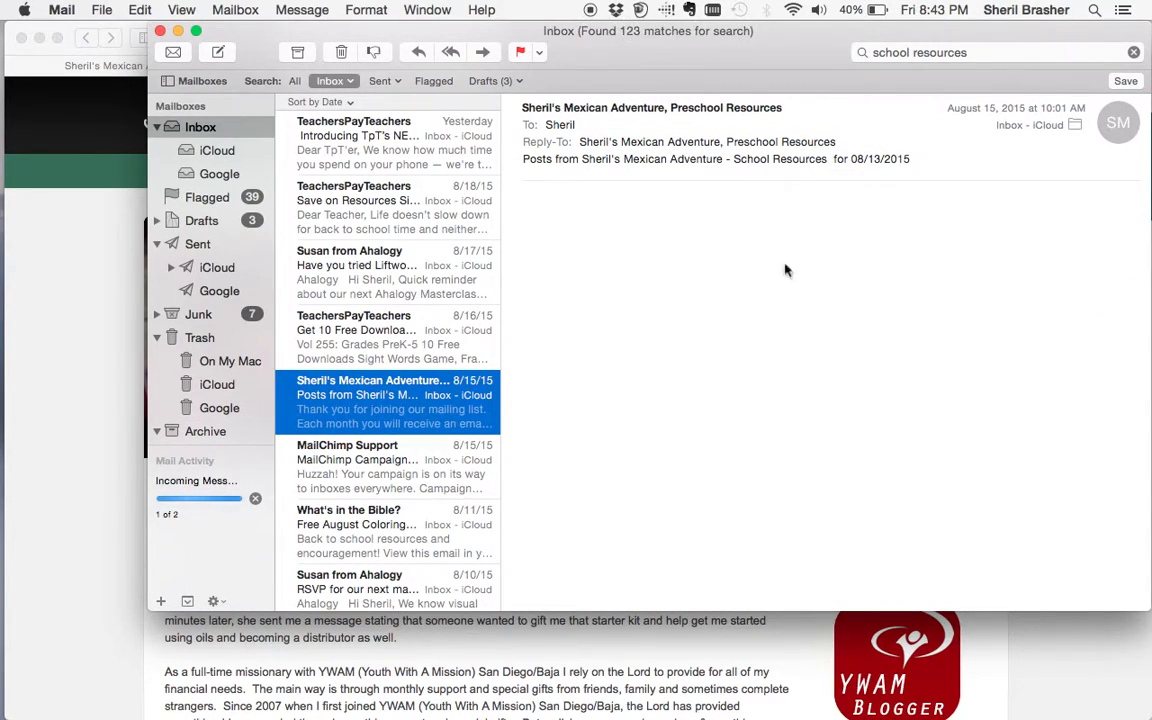
drag(691, 45, 659, 44)
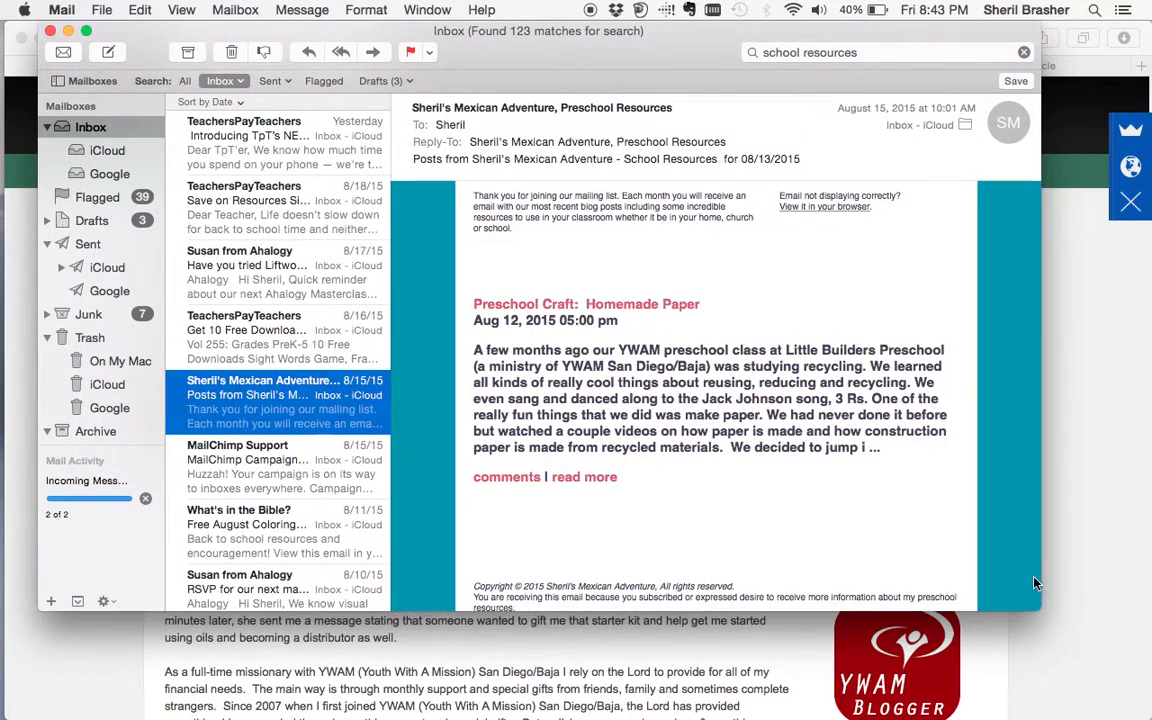
drag(1040, 610, 1098, 697)
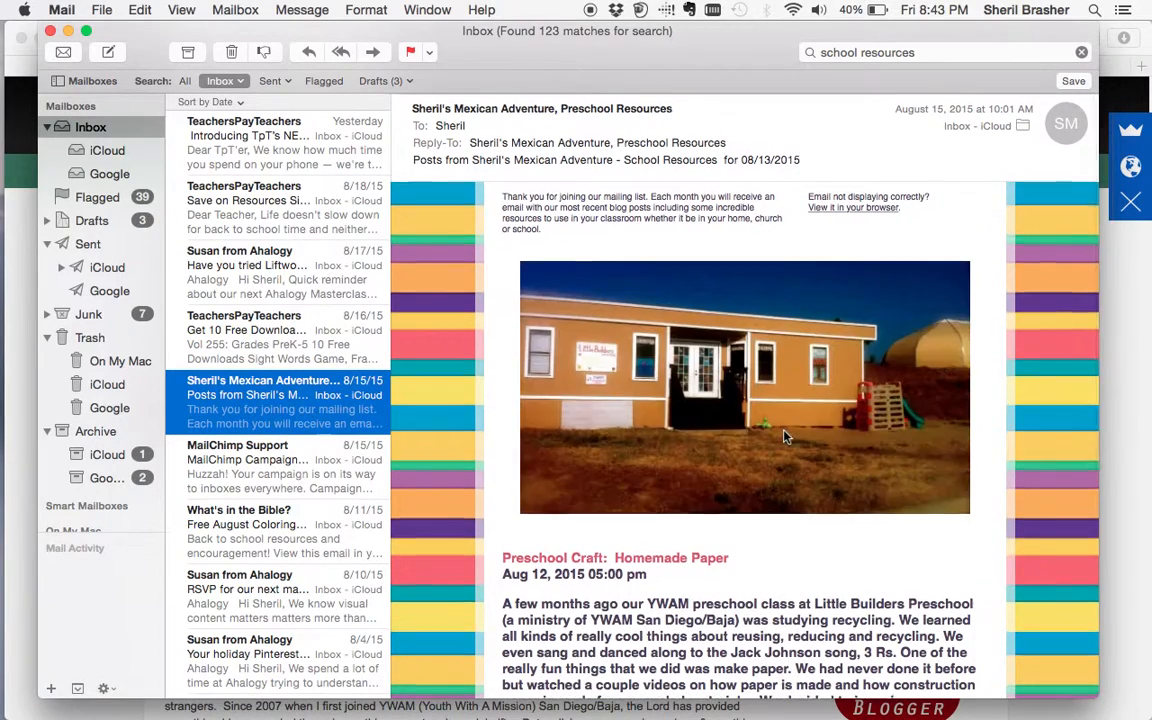
- Read through the body of the School Resources newsletter
scroll(785, 437, down, 2)
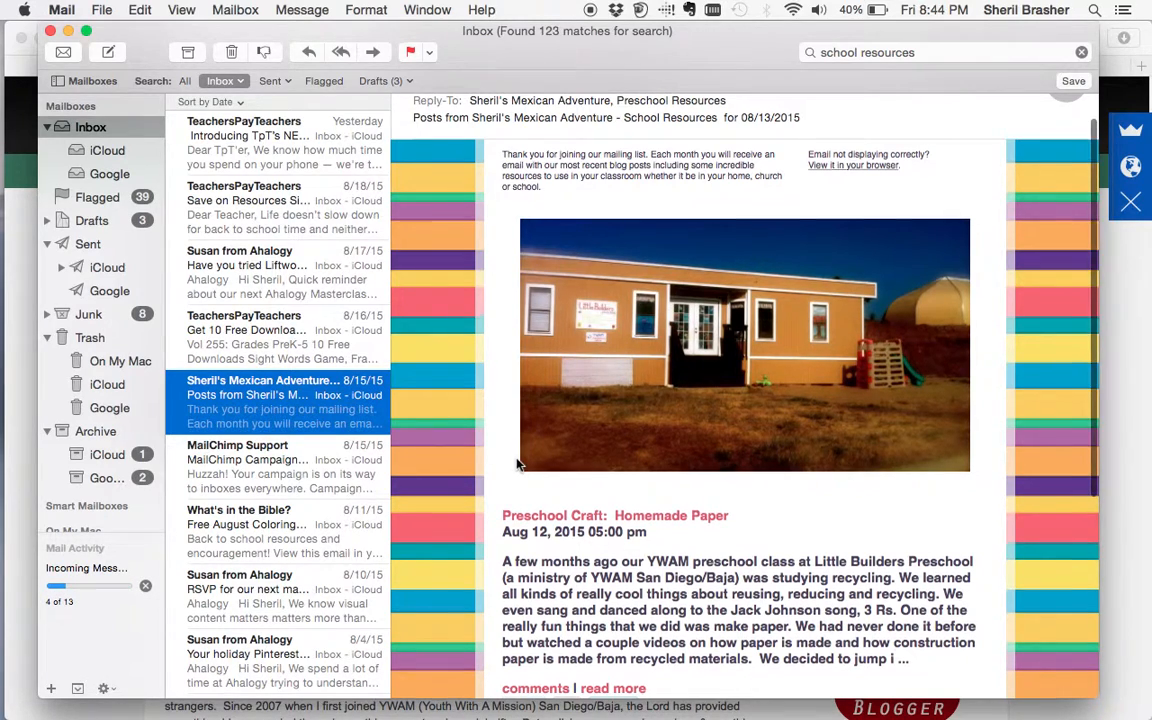
scroll(518, 463, down, 2)
scroll(540, 350, up, 5)
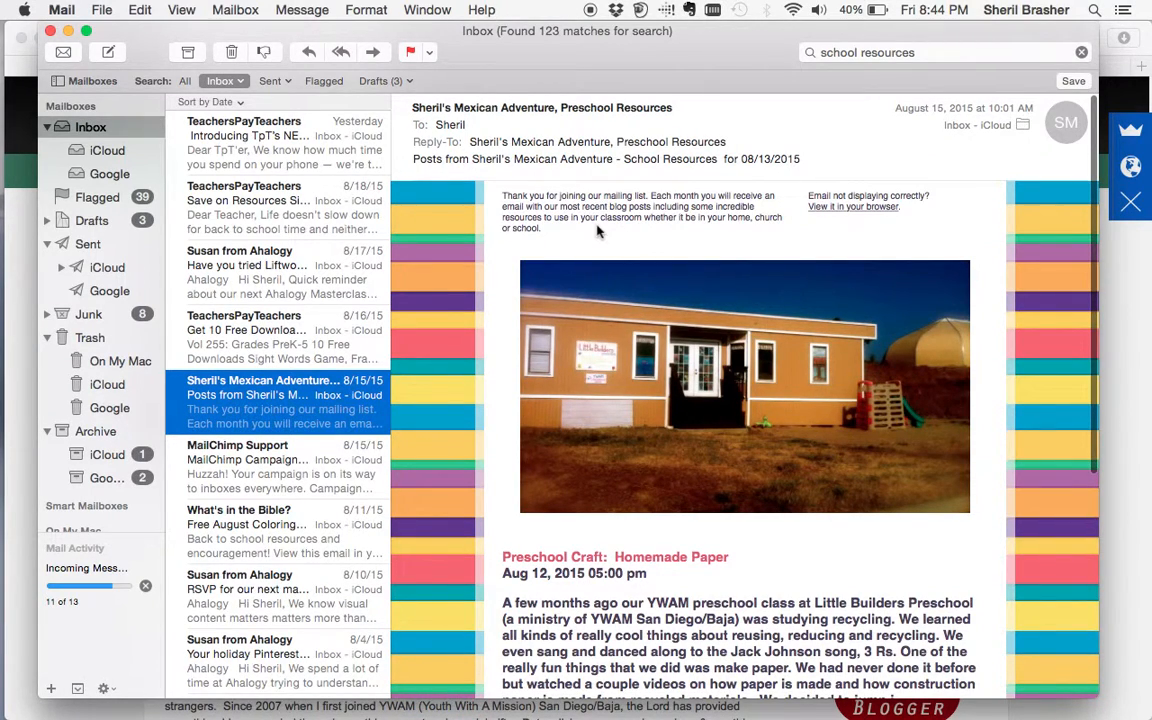
scroll(600, 430, down, 5)
scroll(603, 437, down, 2)
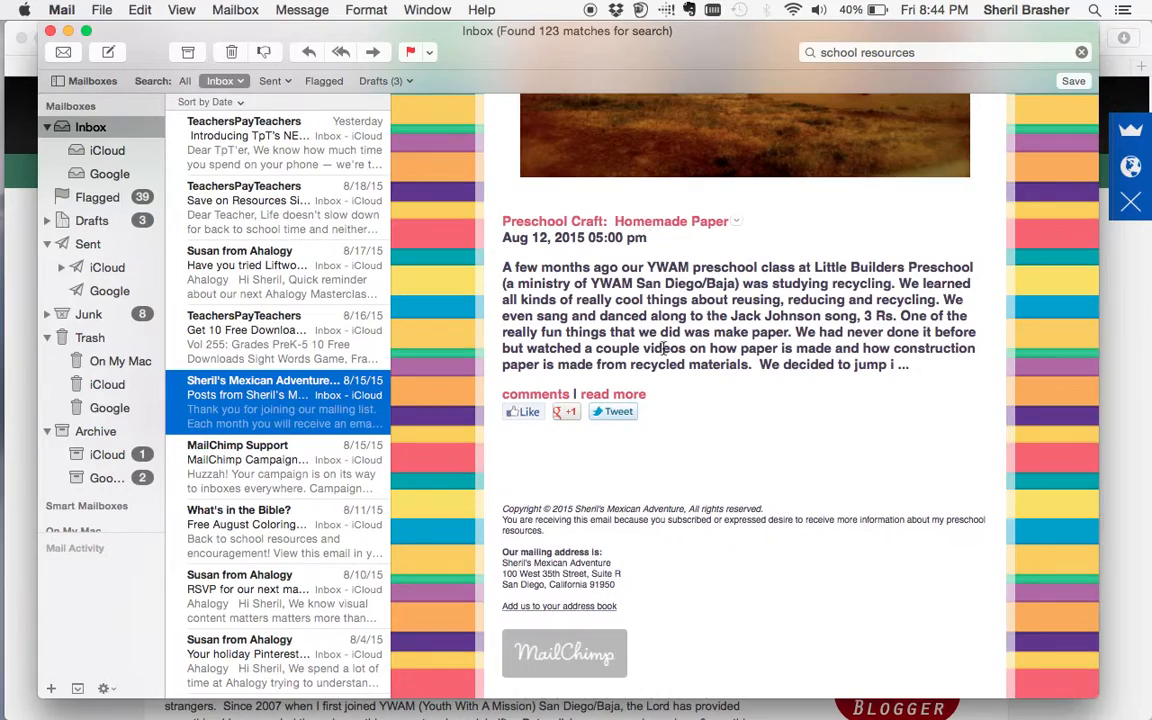
scroll(655, 300, down, 1)
scroll(663, 353, up, 3)
scroll(663, 353, up, 5)
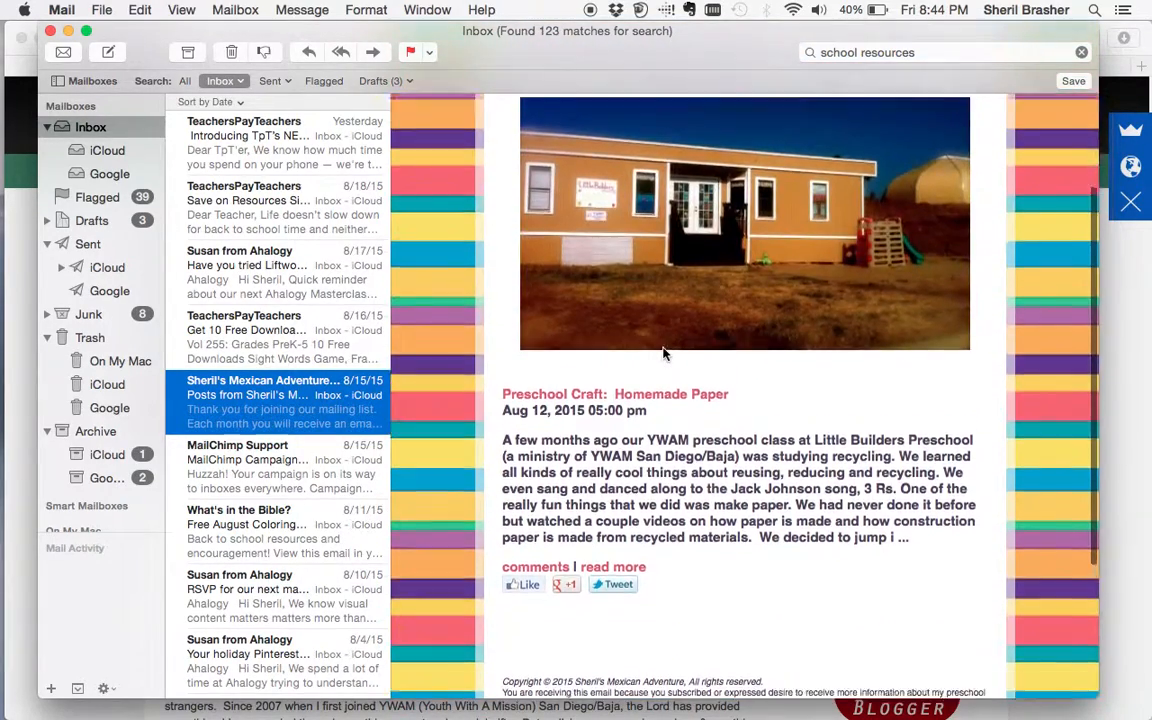
scroll(480, 355, down, 10)
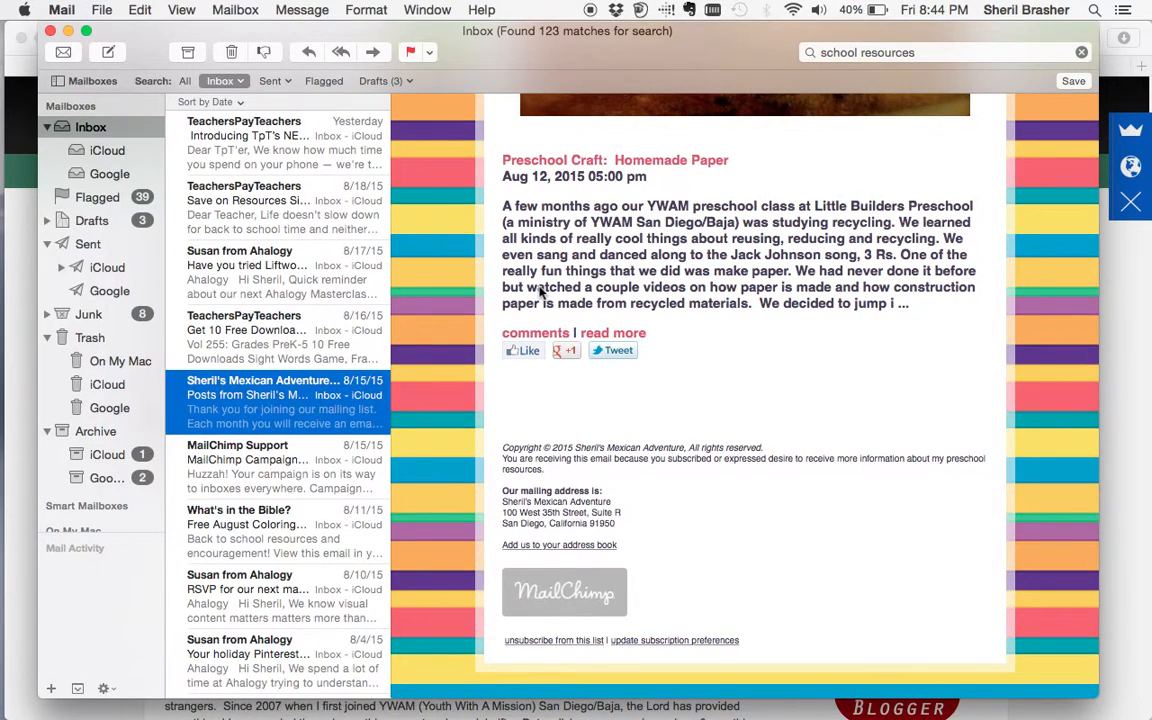
scroll(266, 515, down, 5)
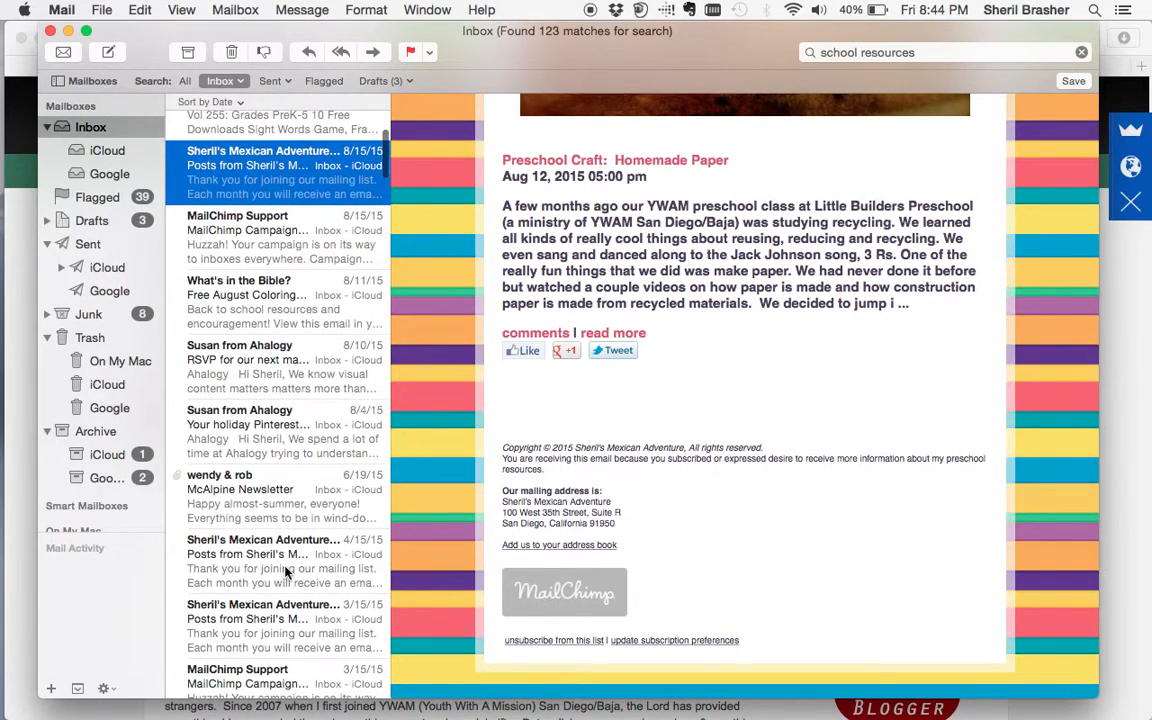
- Look over the 4/15/15 and 3/15/15 newsletter issues
click(287, 571)
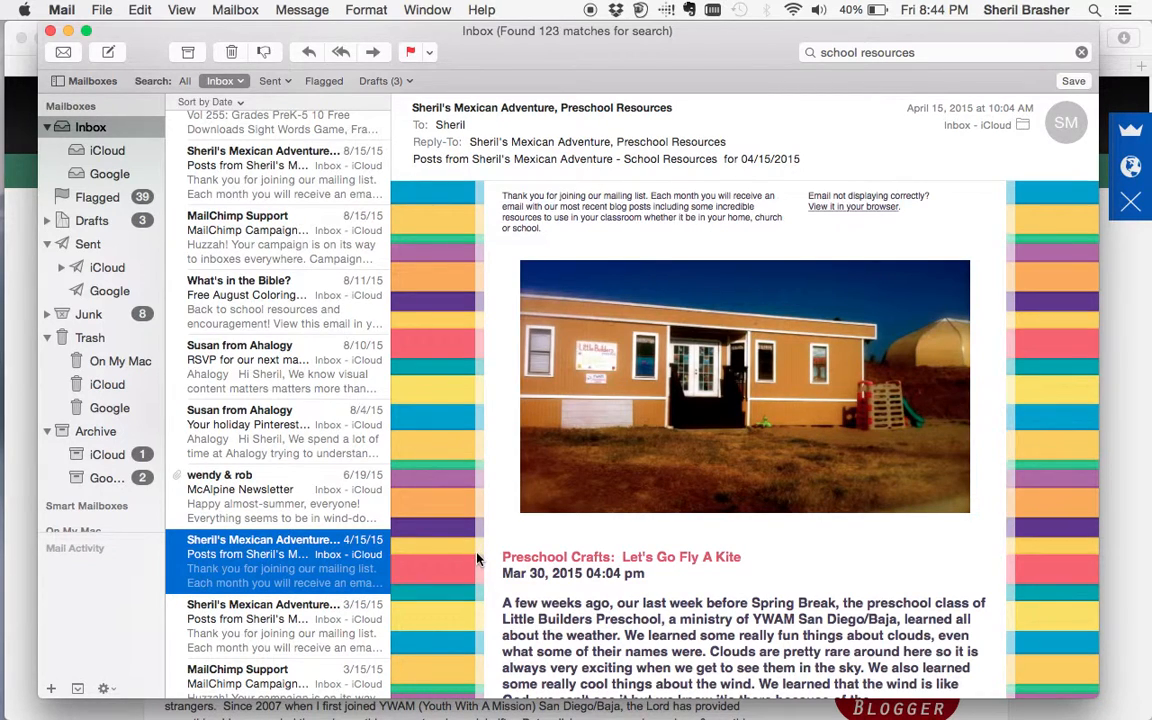
scroll(478, 560, down, 5)
click(290, 637)
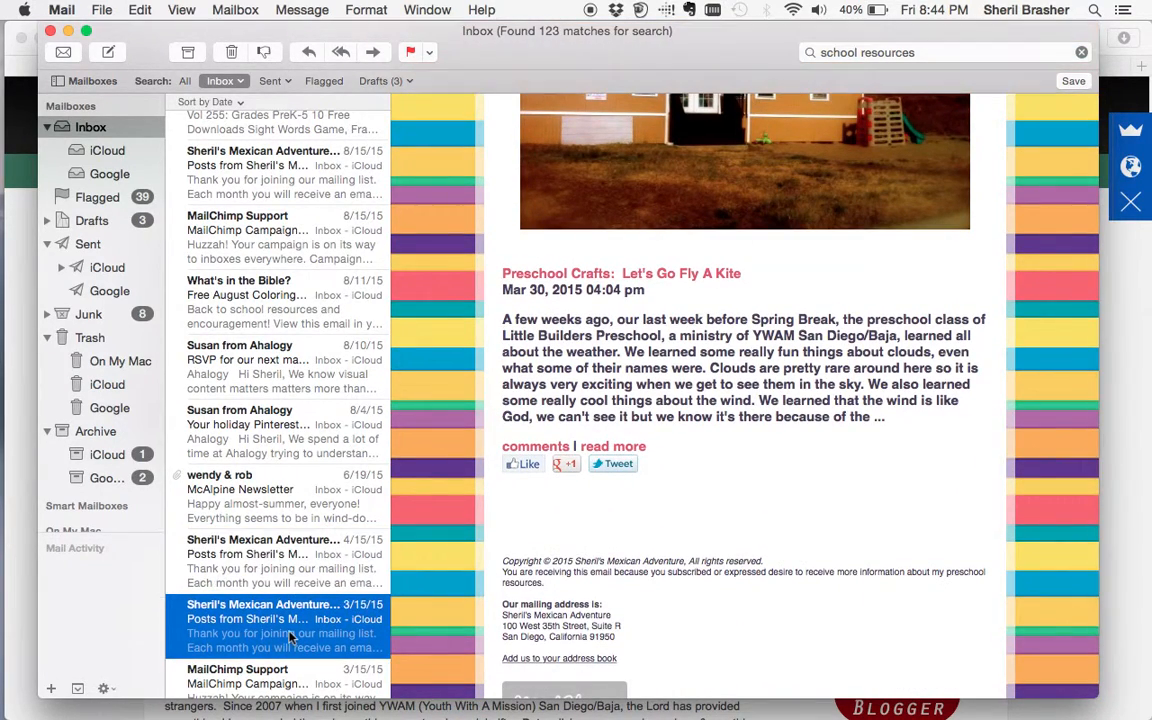
scroll(566, 580, down, 5)
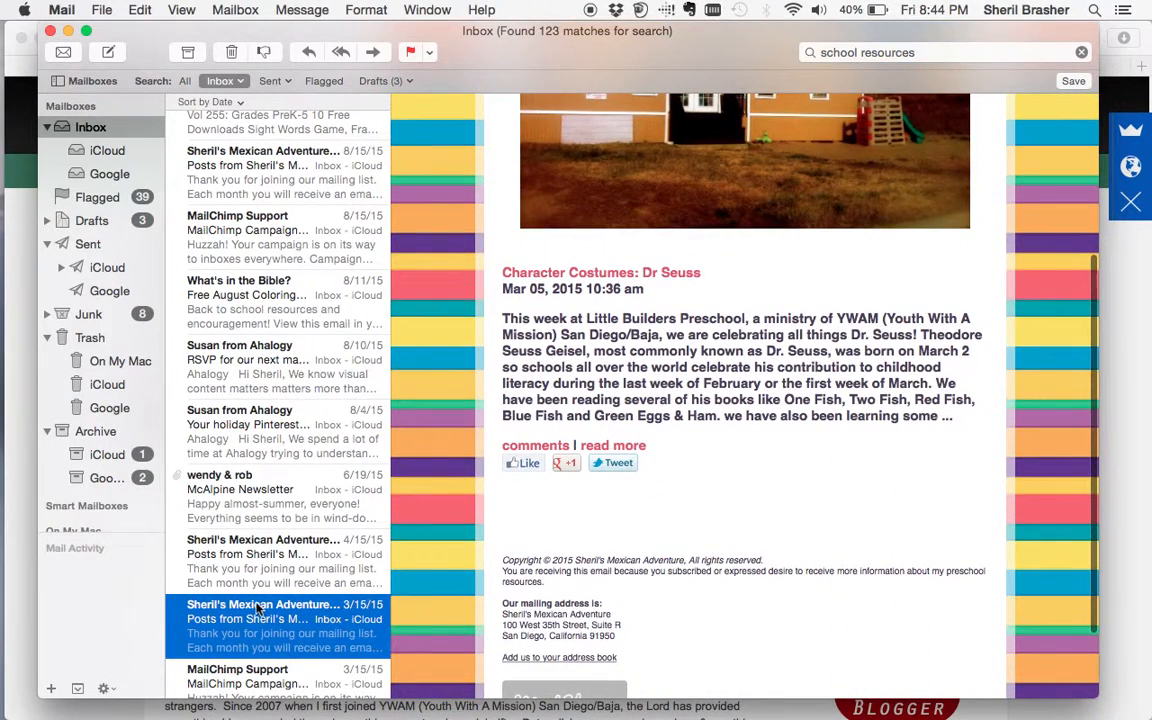
scroll(250, 600, down, 2)
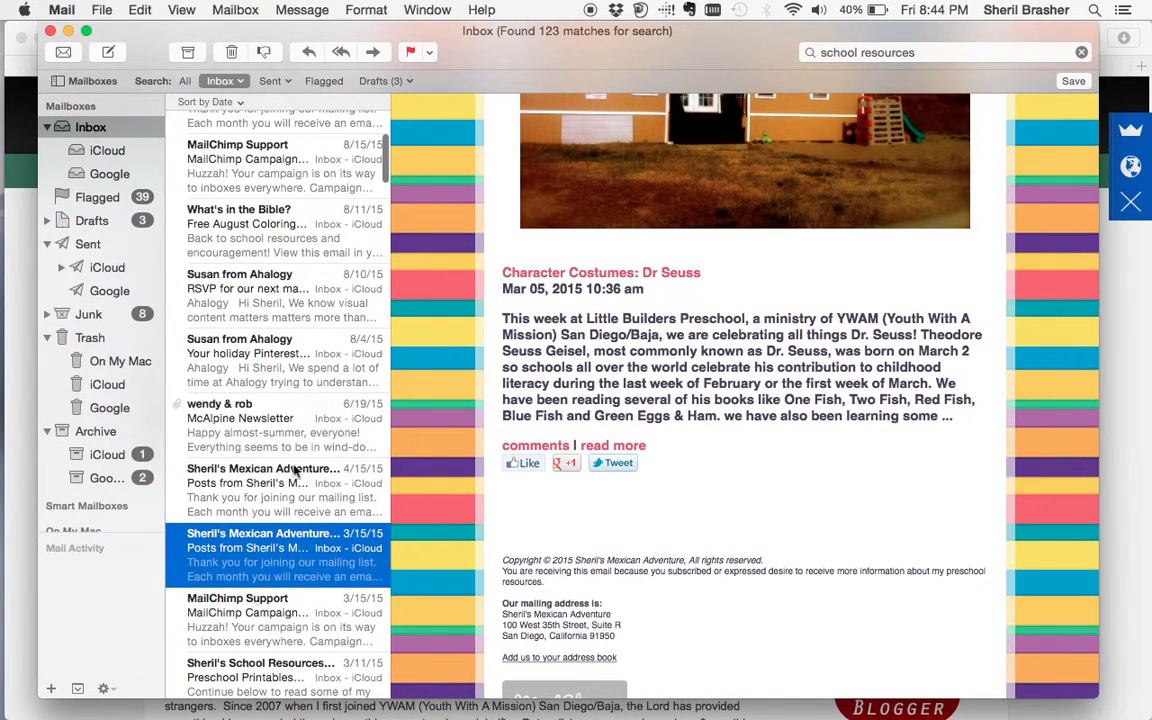
scroll(268, 492, down, 5)
- Open and read the 3/11/15 Preschool Printables newsletter
click(270, 496)
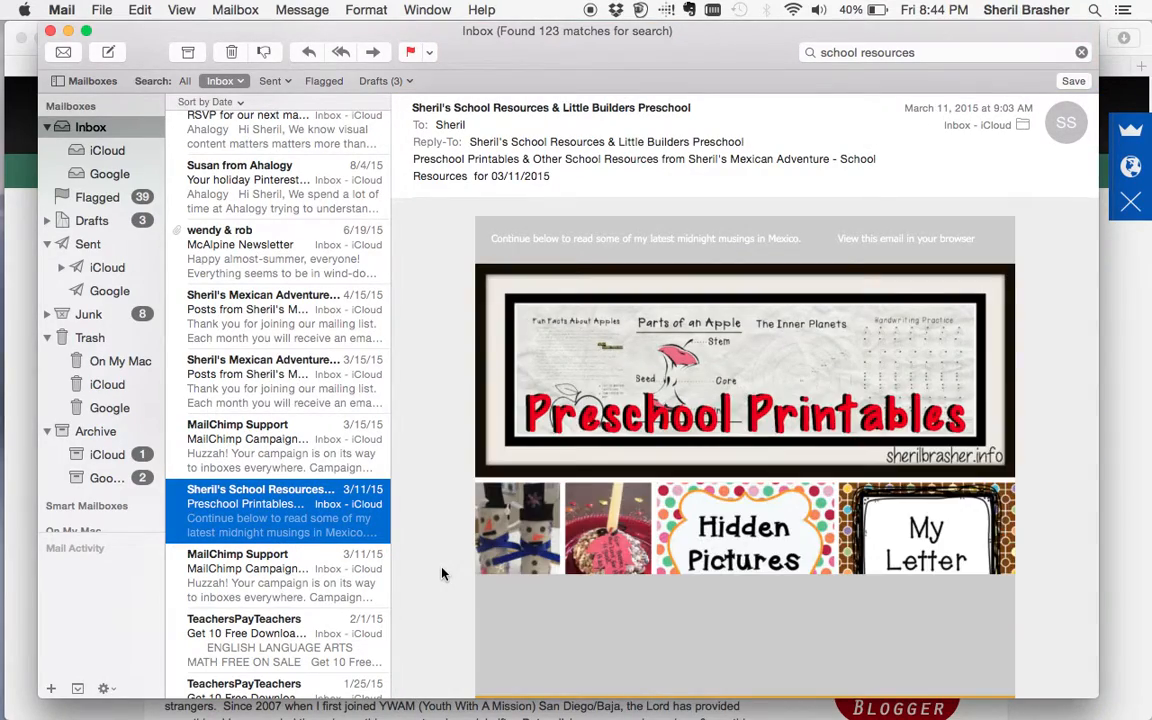
scroll(444, 574, down, 6)
scroll(444, 574, down, 20)
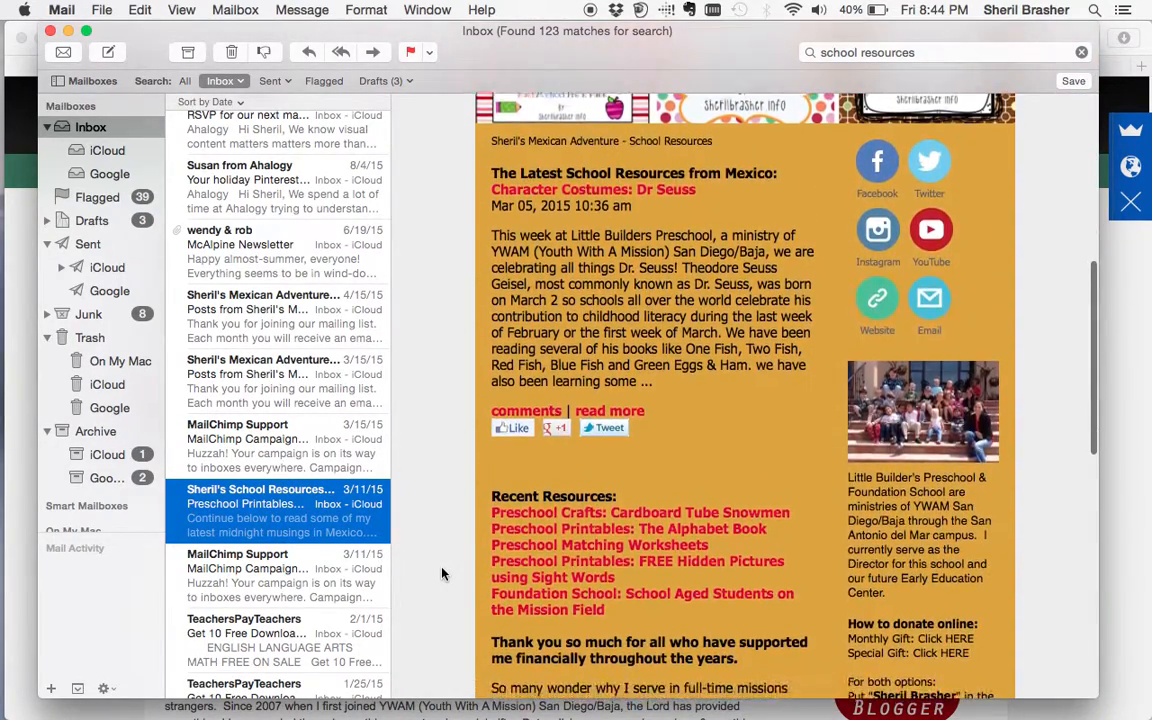
scroll(444, 574, up, 20)
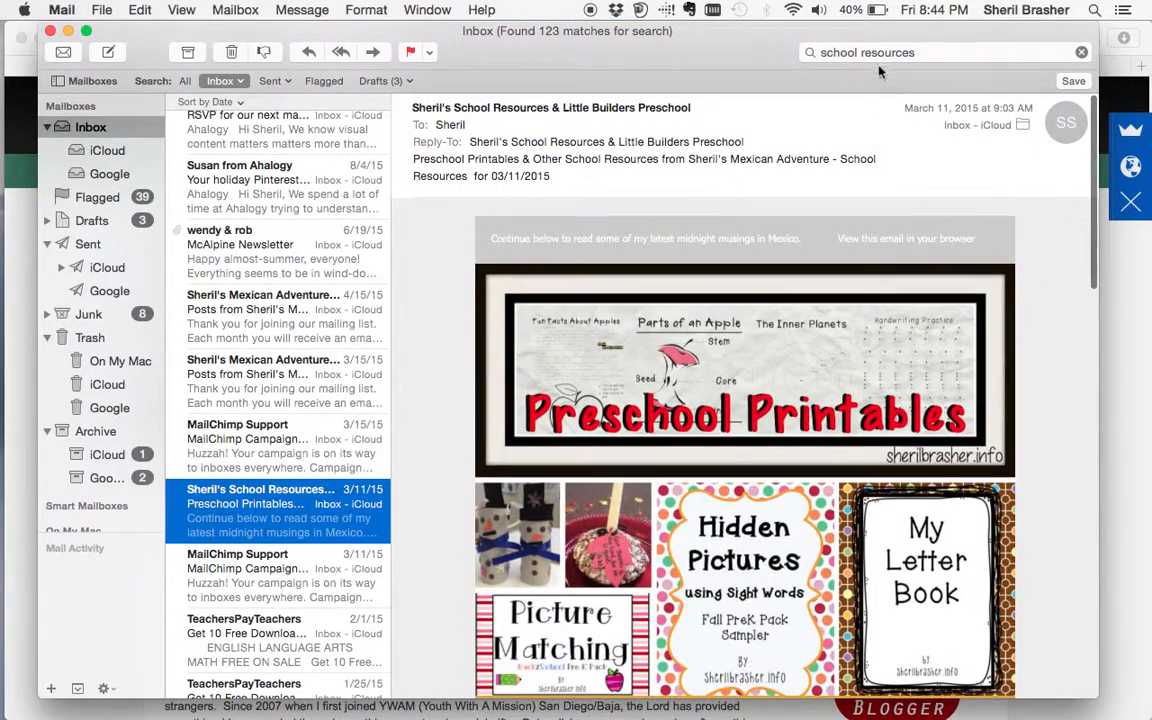
click(875, 52)
- Search for "sheril's mex" and review the 8/15, 8/18 and 8/19 MailChimp confirmations, noting 97 emails sent
text(sheri)
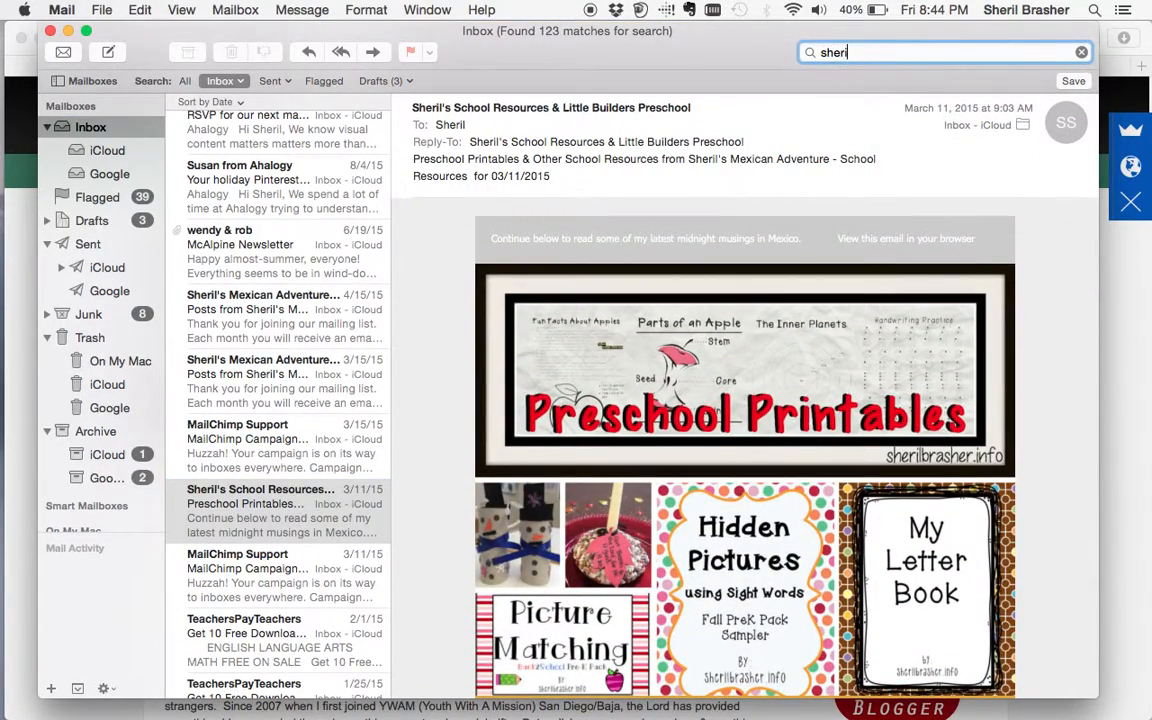
text(l's mex)
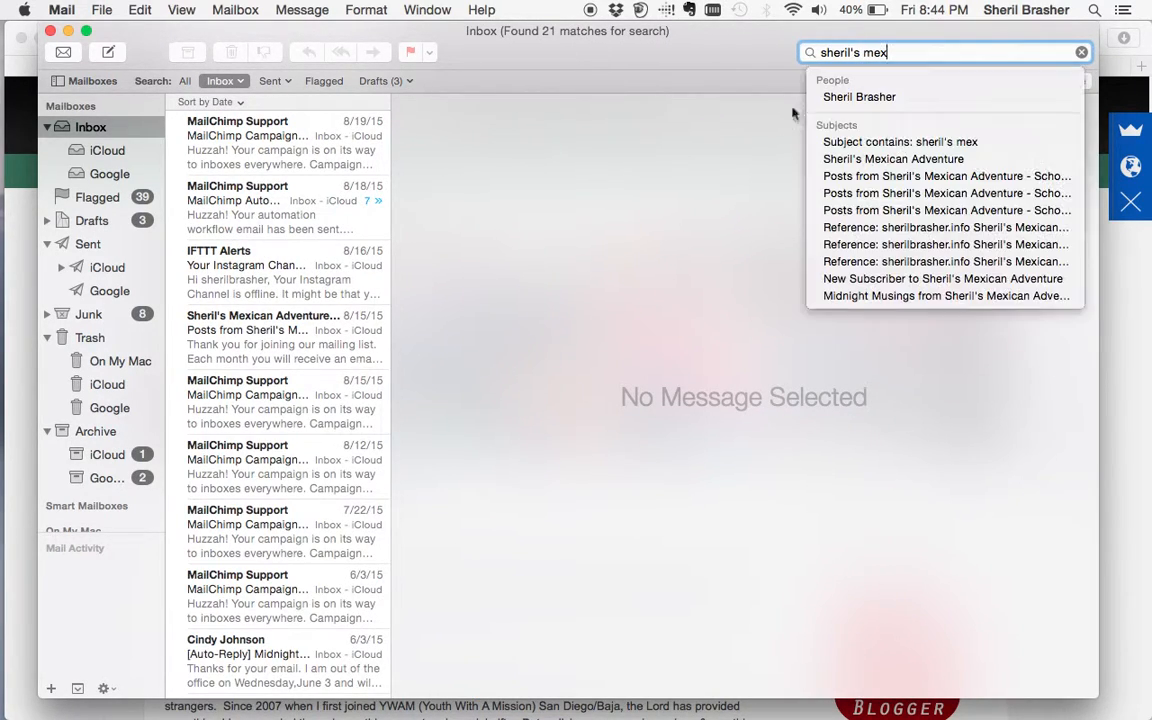
click(277, 420)
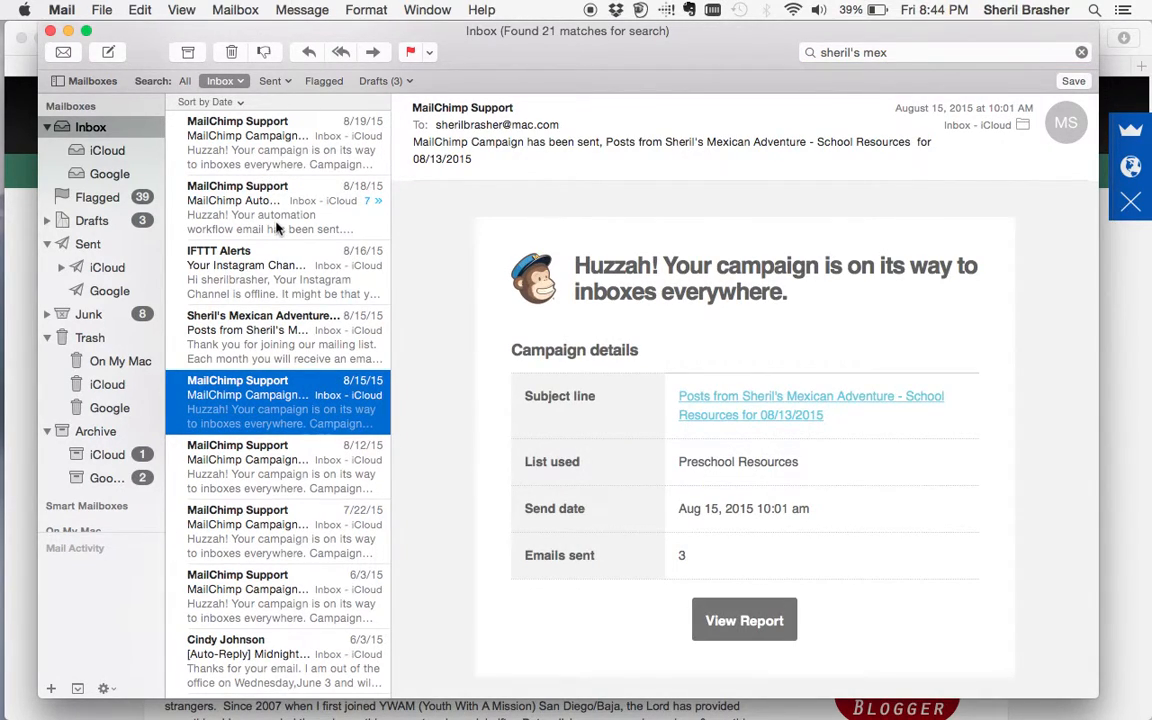
click(278, 229)
click(288, 143)
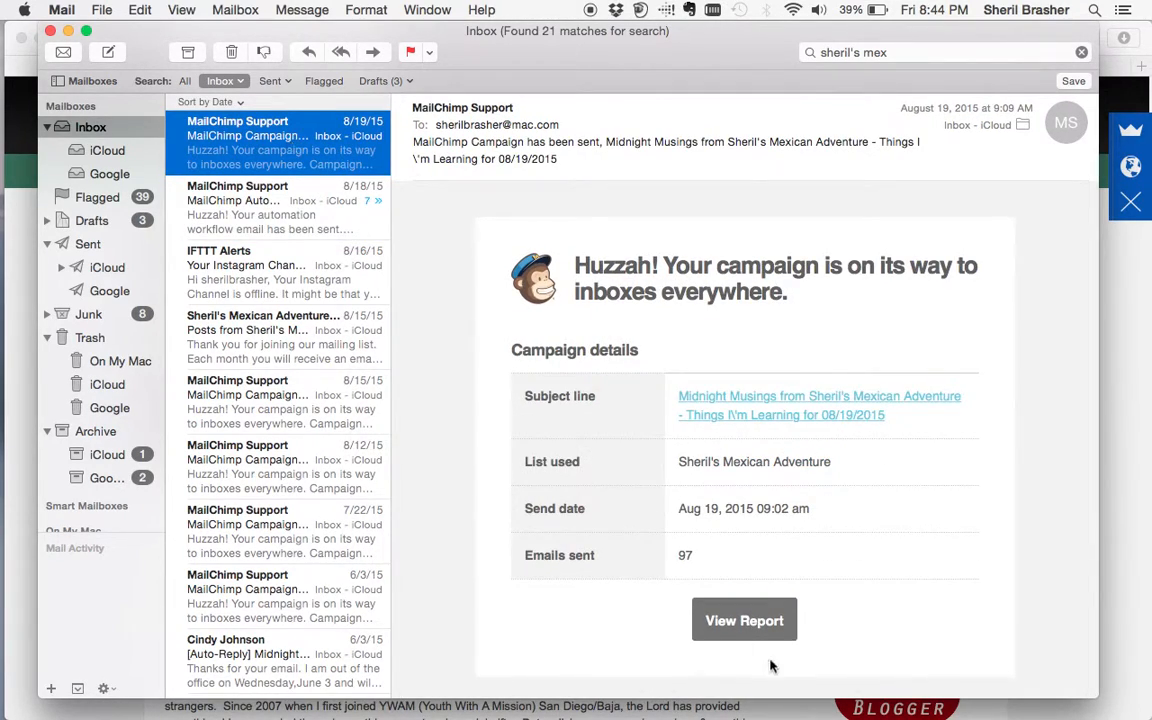
click(679, 554)
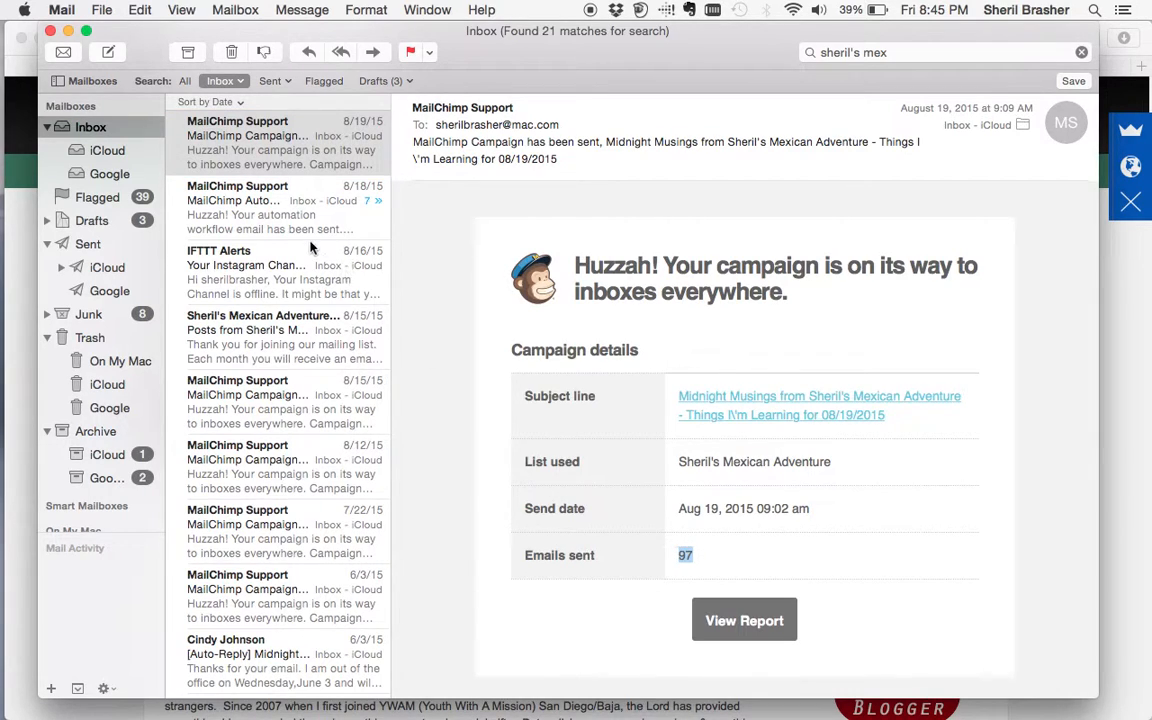
- Revisit the 8/18 workflow confirmation, then read the newsletter auto-reply and the 2011 birthday-email reply
click(291, 206)
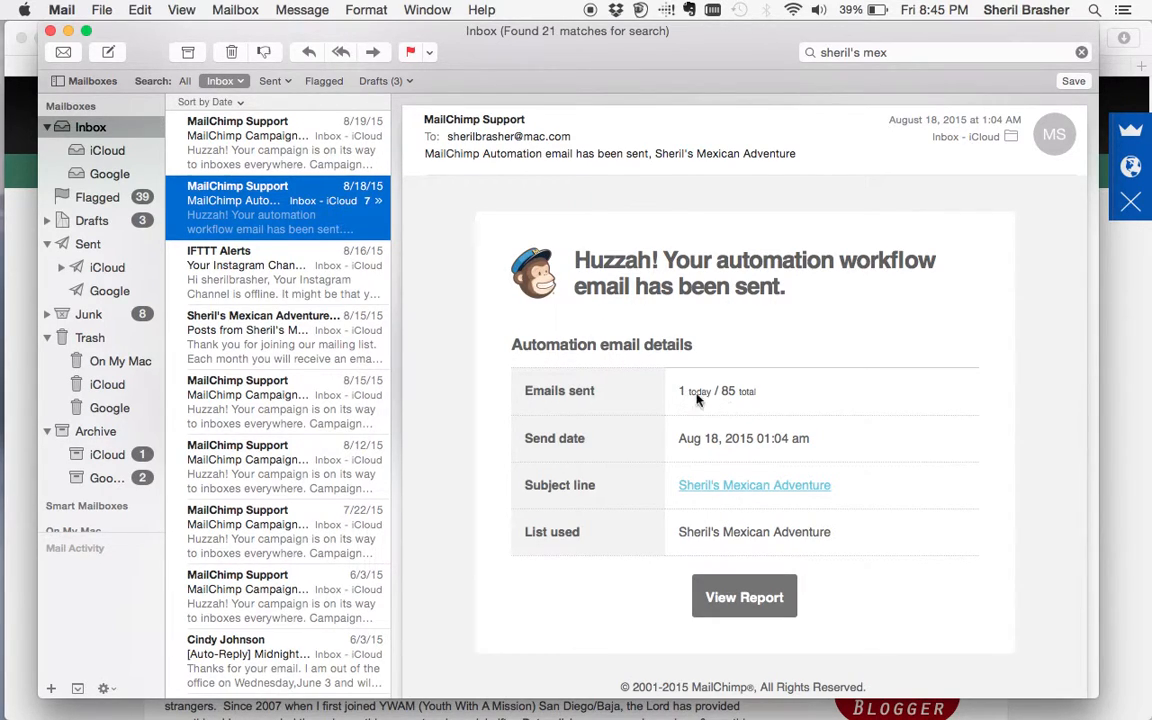
scroll(240, 478, down, 5)
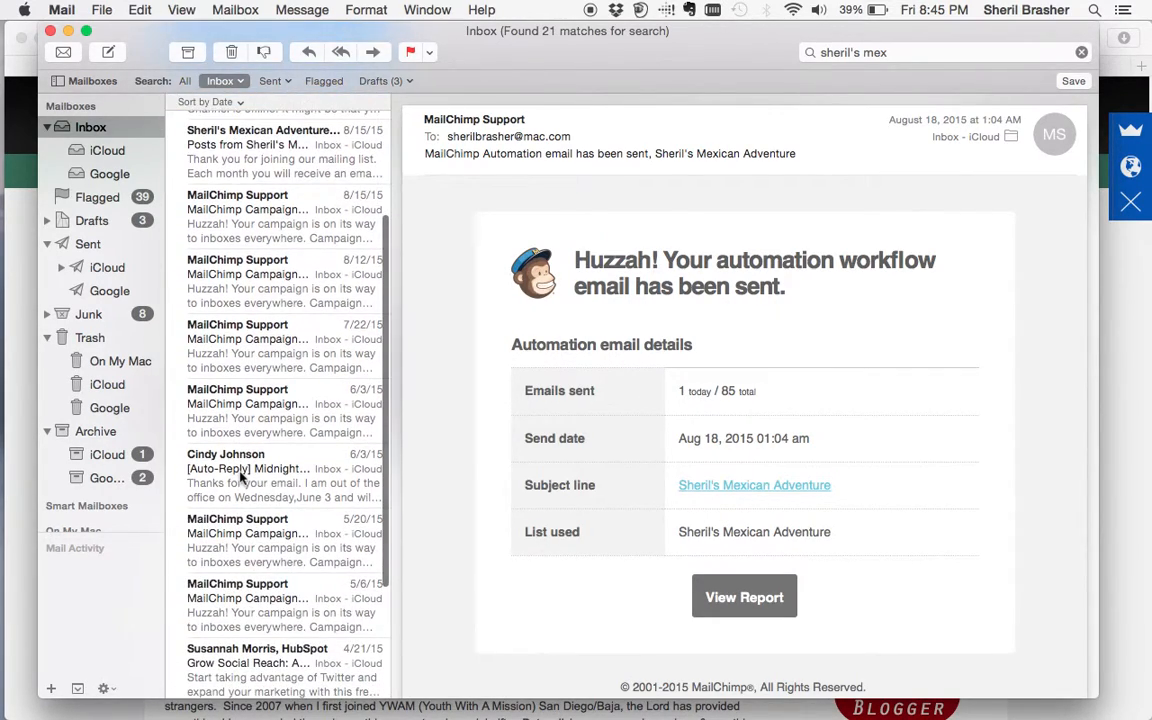
click(240, 478)
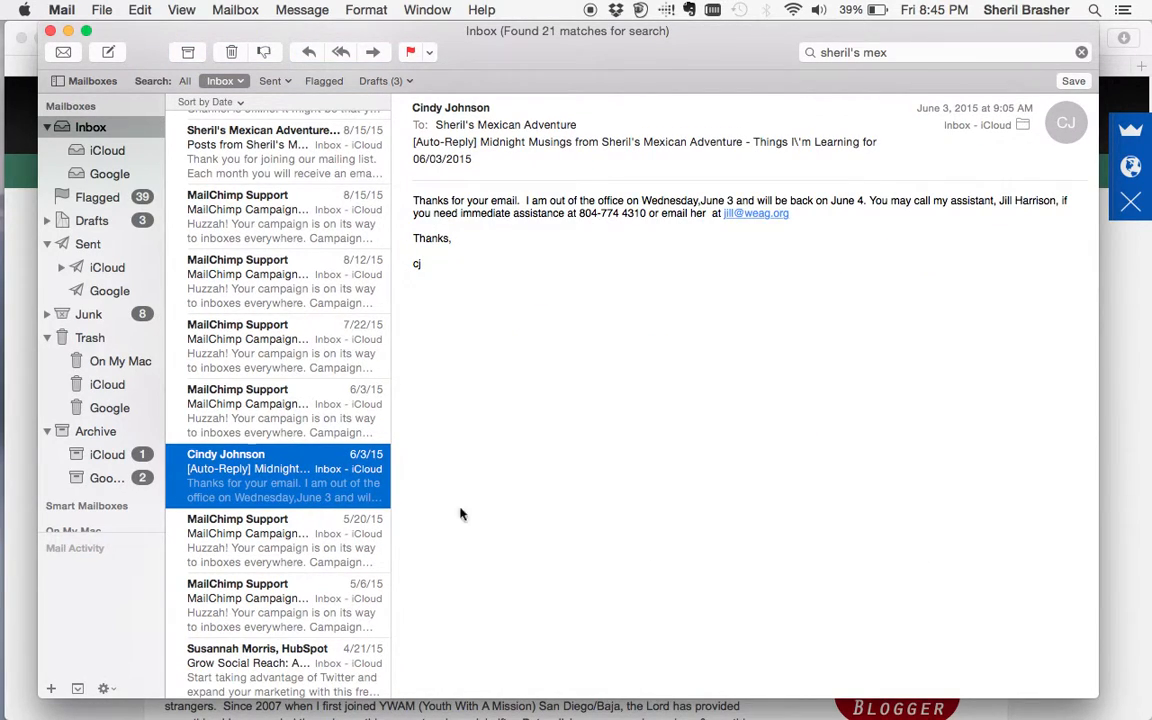
scroll(276, 553, down, 5)
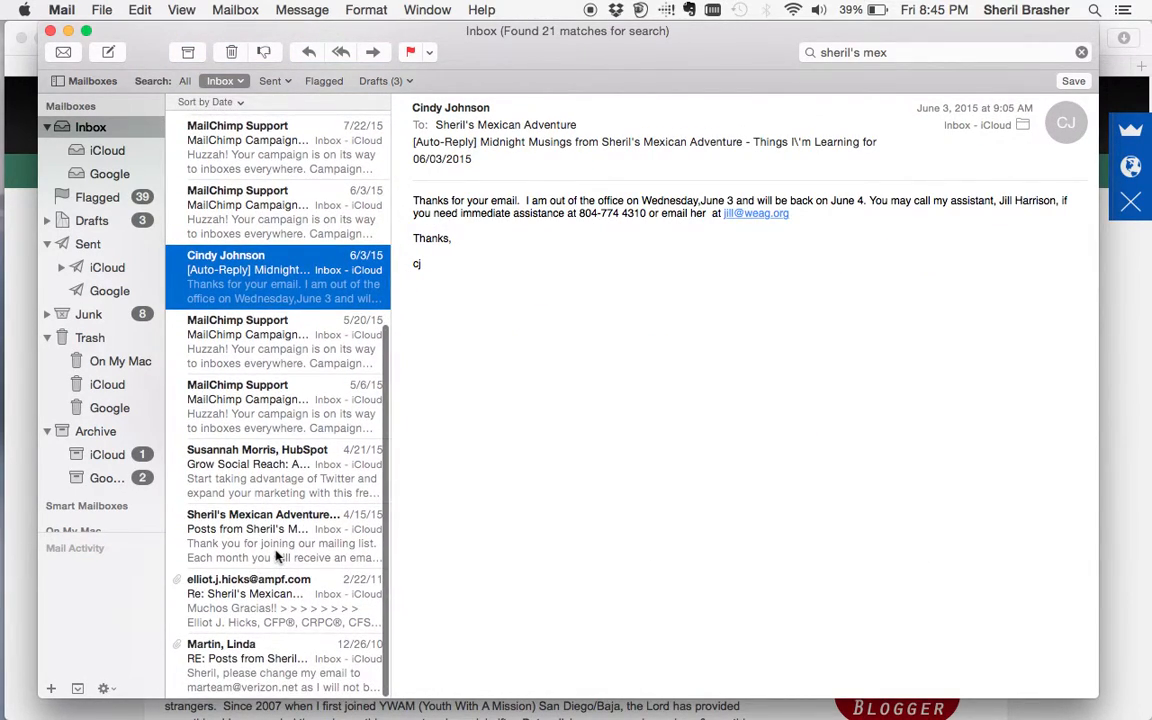
click(270, 595)
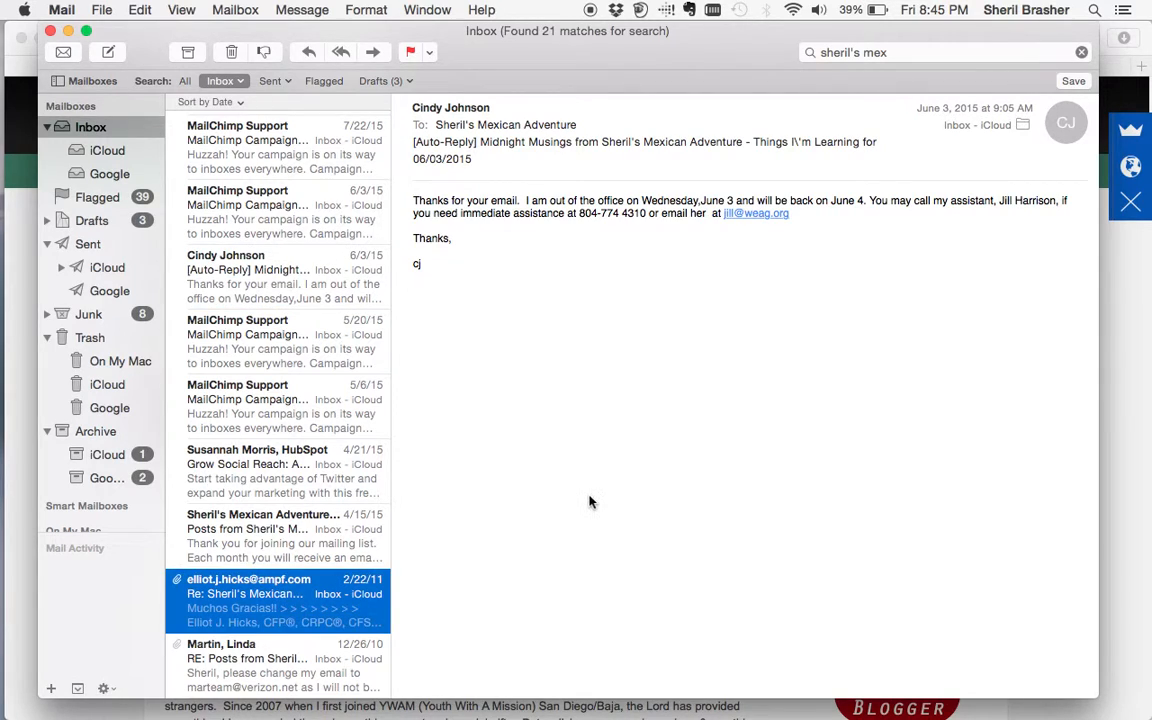
scroll(590, 502, down, 8)
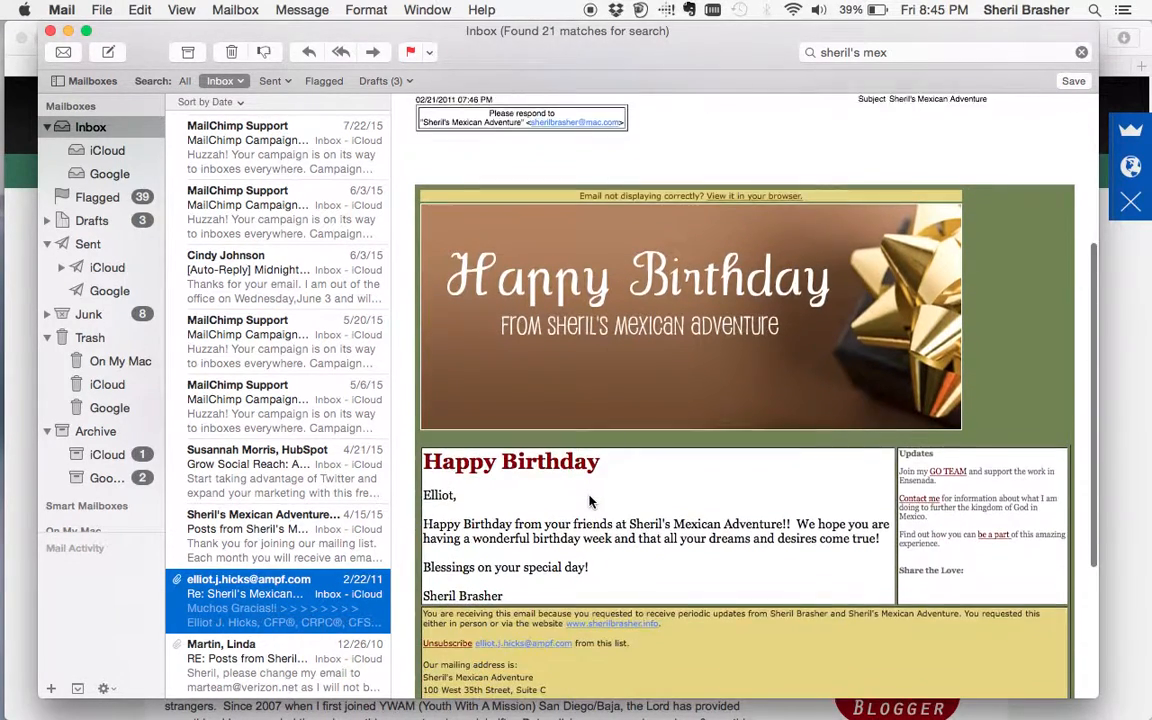
scroll(575, 480, down, 3)
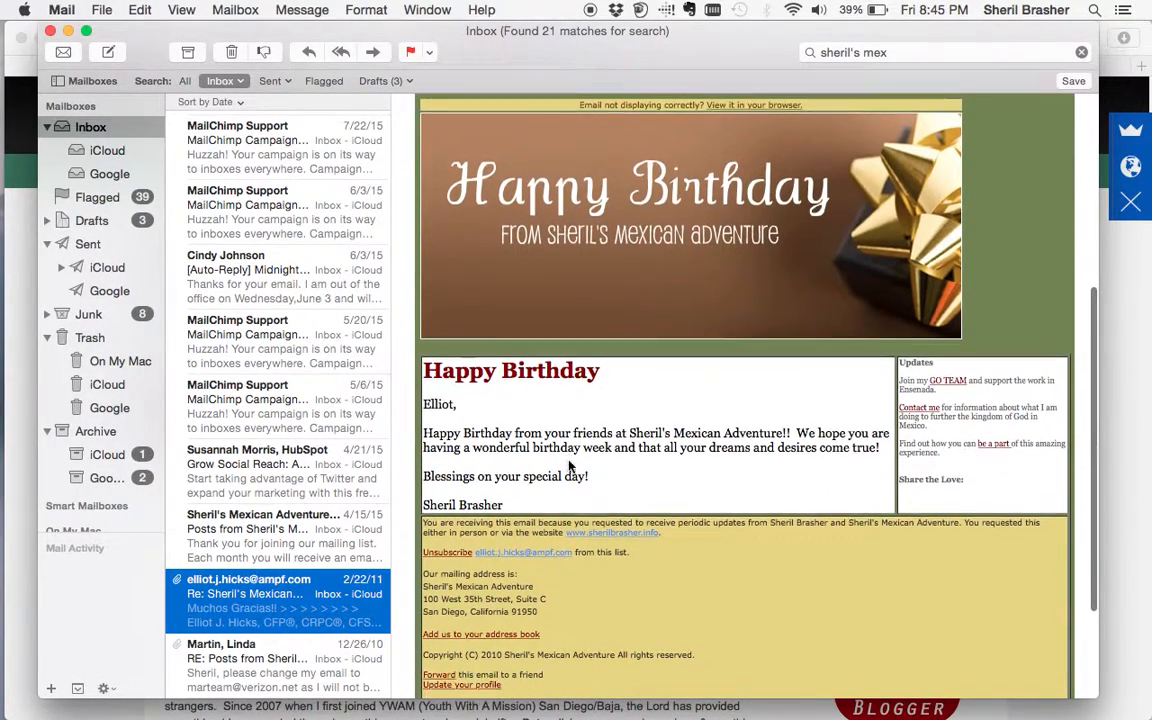
scroll(568, 465, up, 10)
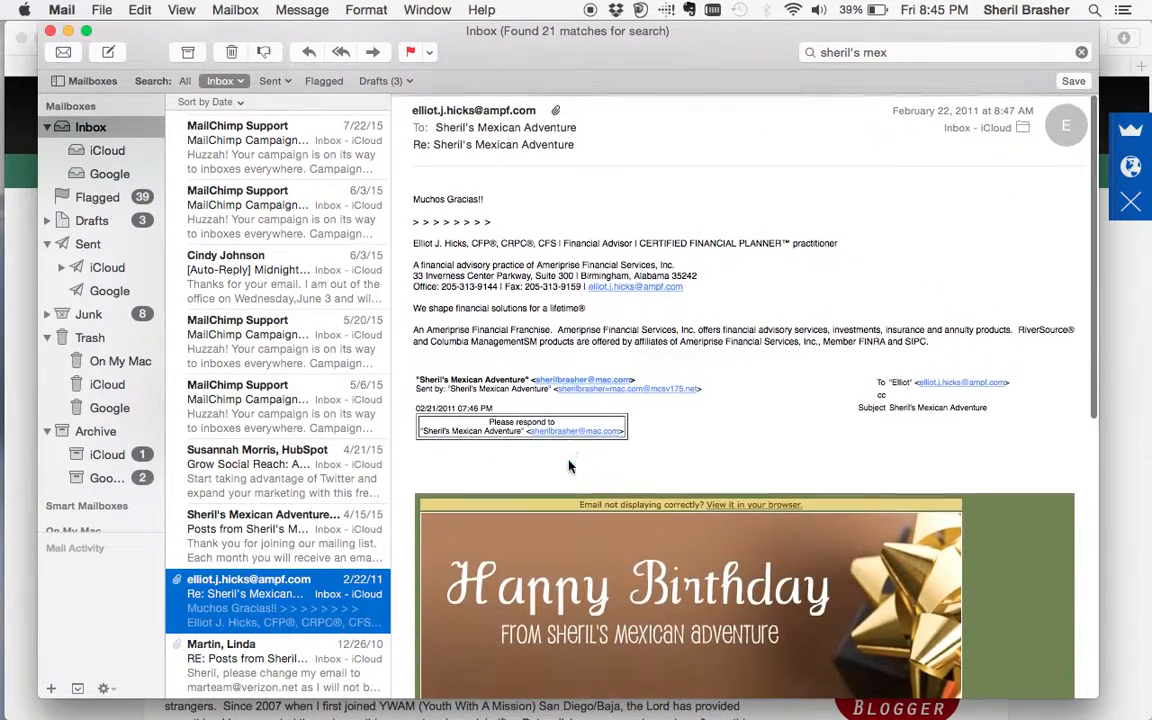
- Read the subscriber's 12/26/2010 reply to a newsletter issue
click(283, 658)
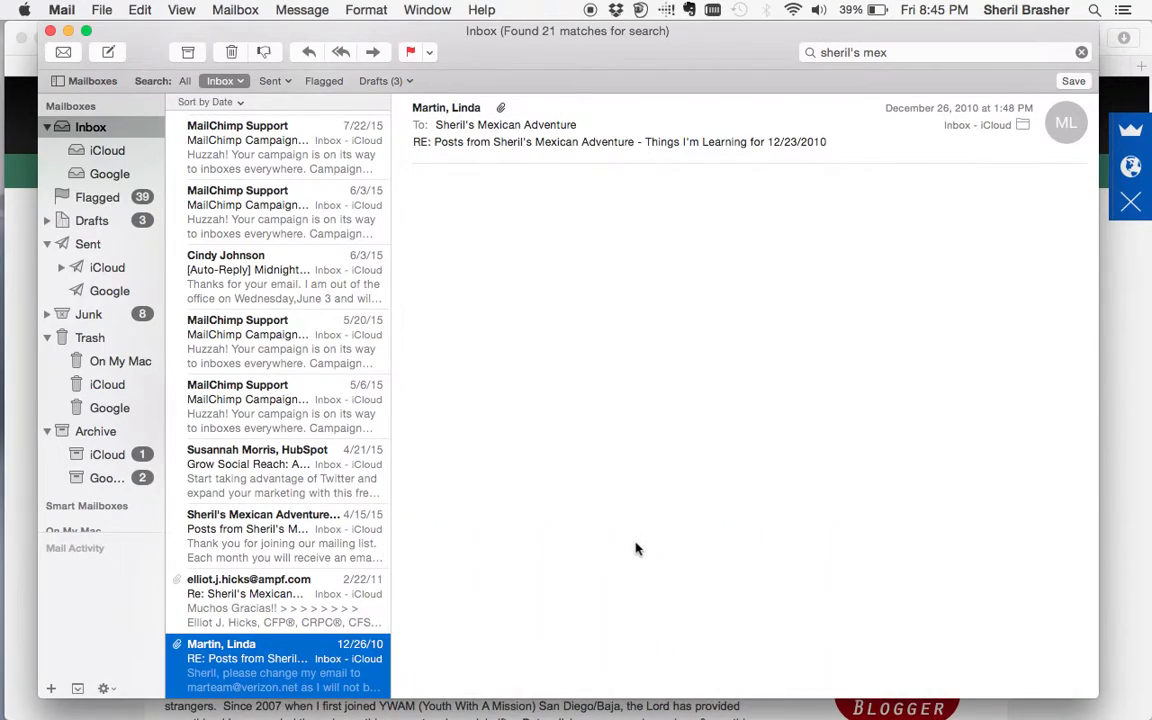
scroll(636, 548, down, 10)
scroll(636, 548, down, 5)
scroll(636, 548, up, 4)
scroll(636, 548, up, 8)
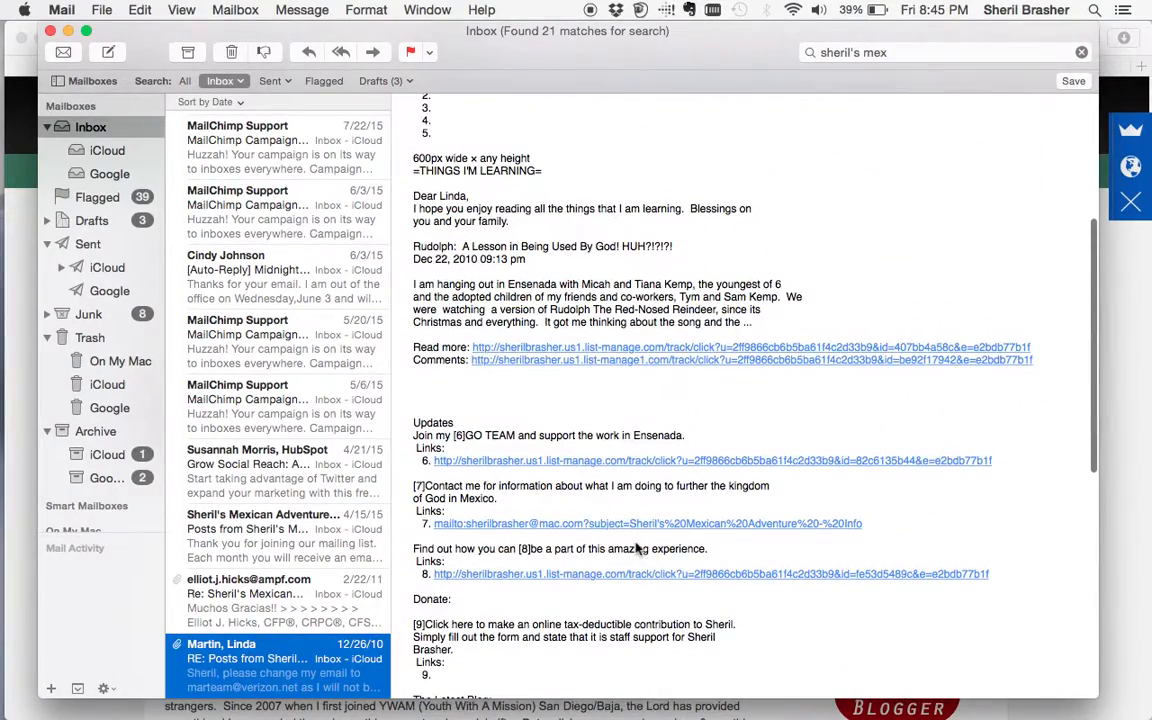
scroll(636, 548, up, 5)
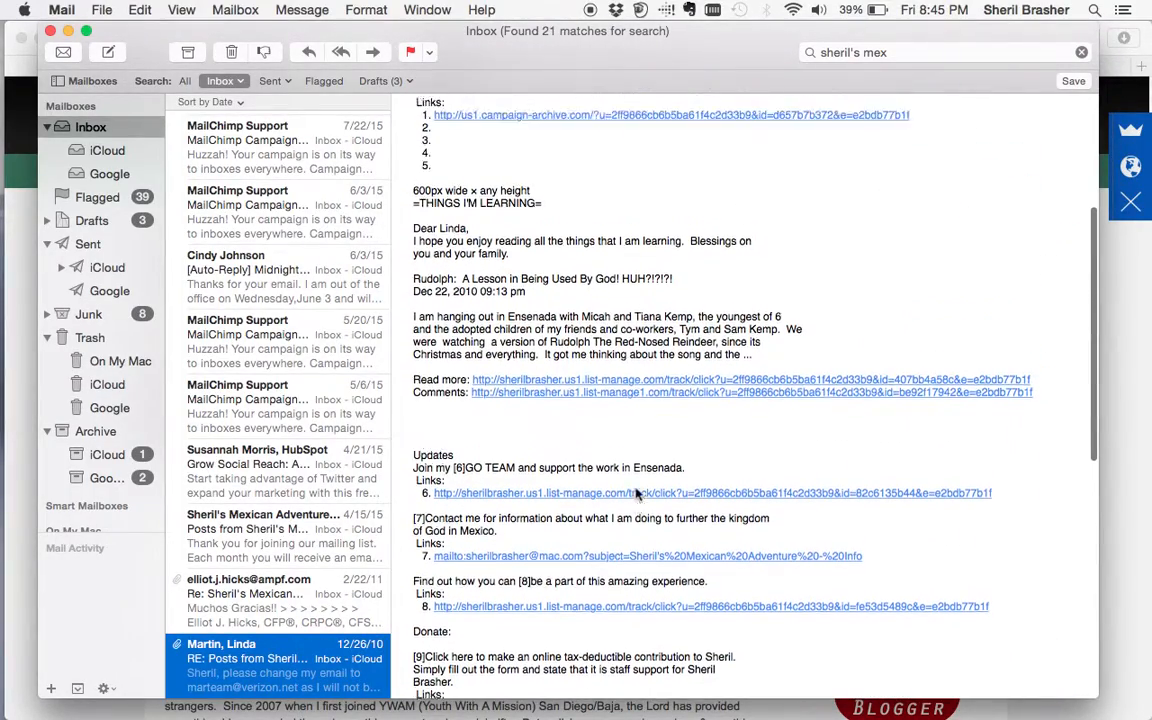
scroll(308, 376, up, 6)
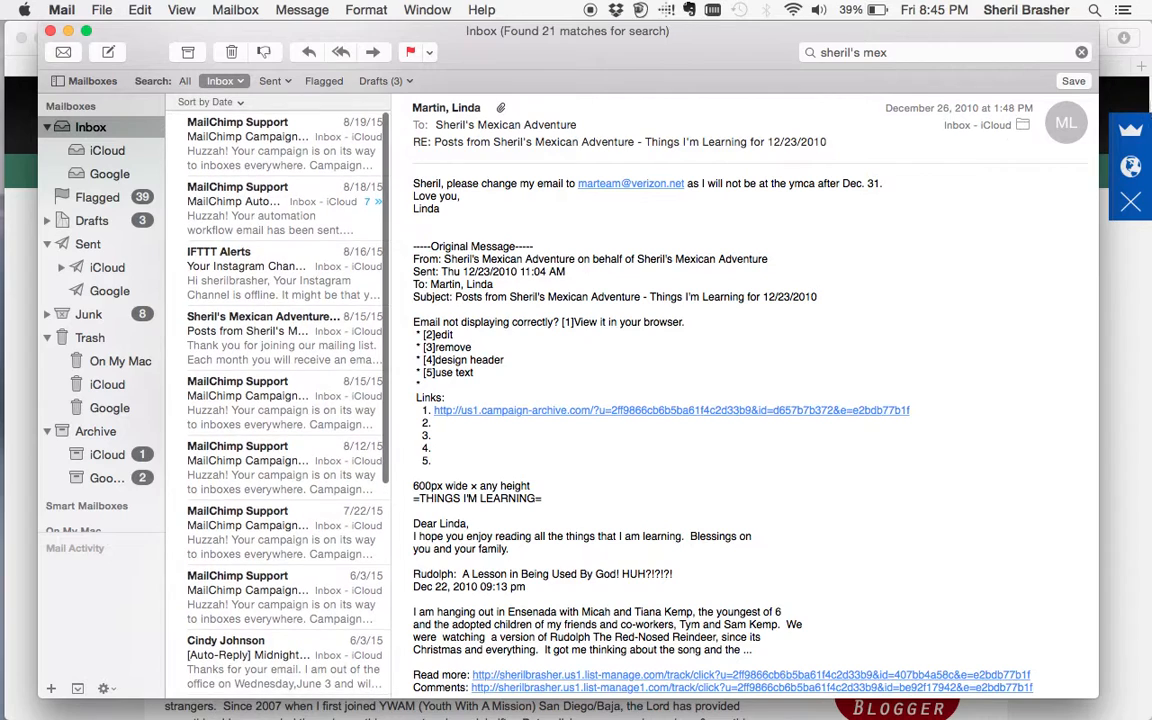
- Clear the "sheril's mex" search and close the birthday reminder banner
click(1082, 53)
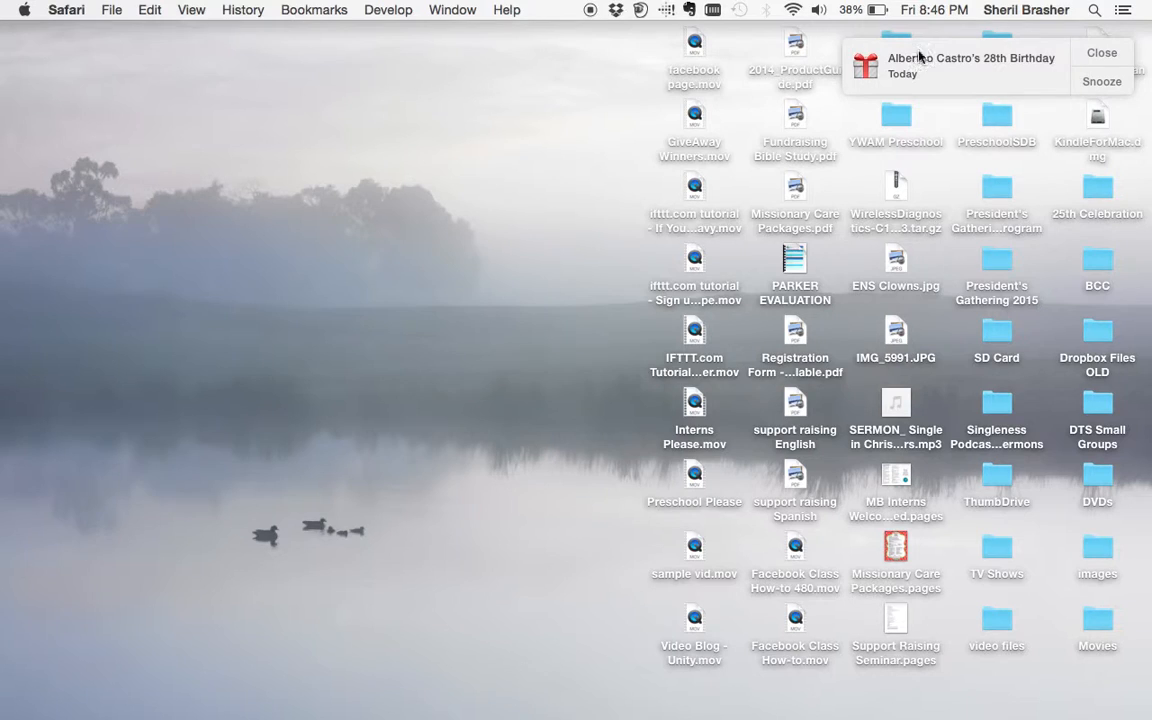
click(1103, 55)
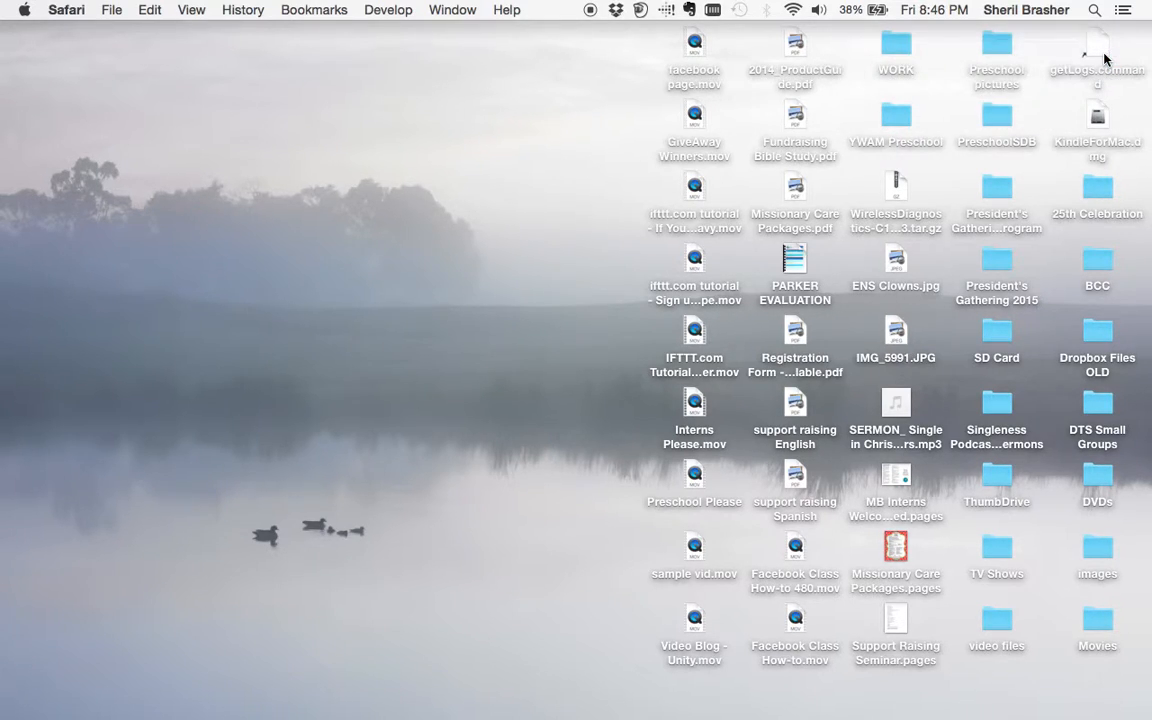